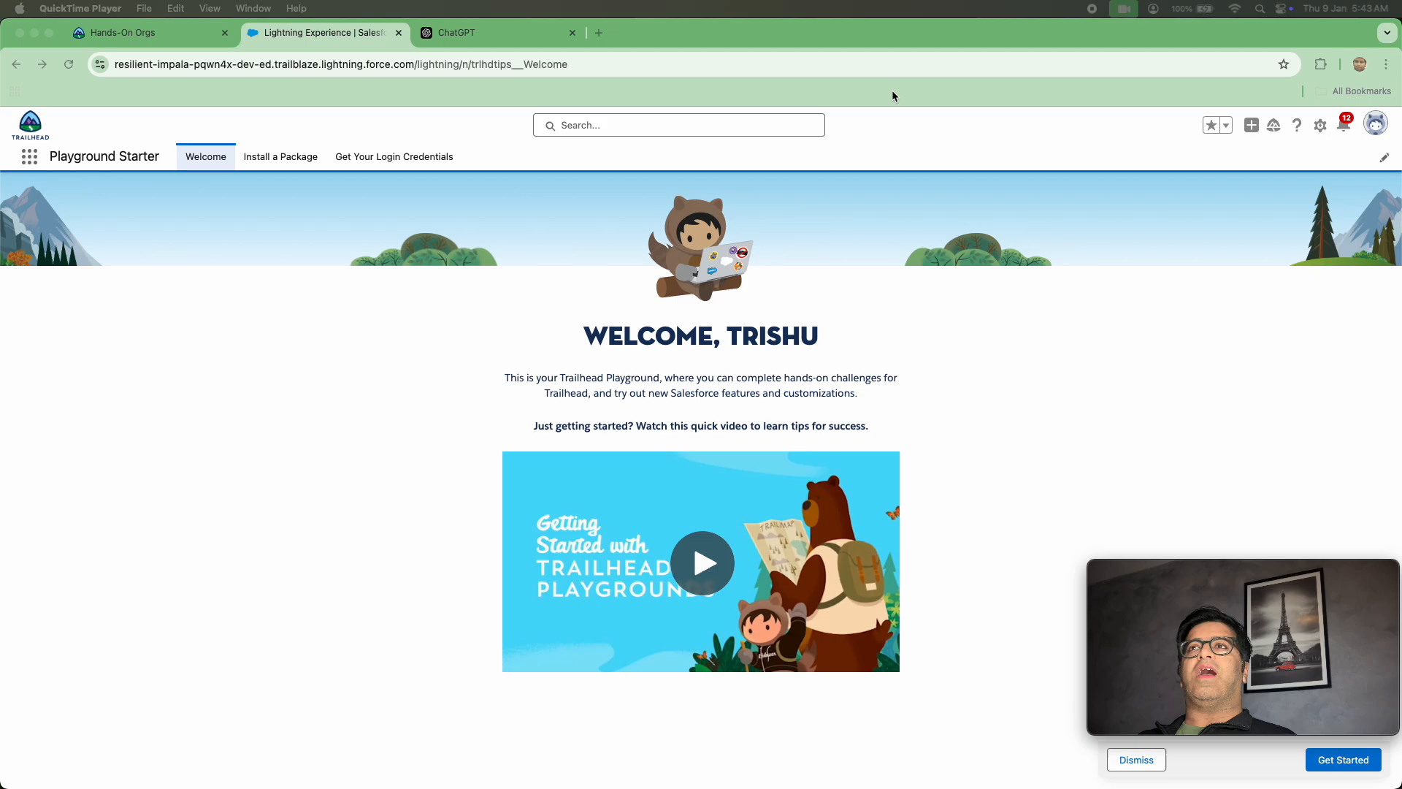
Open Setup and go to the Object Manager, allowing the site to show notifications.
{"action": "left_click", "coordinate": [1321, 131]}
{"action": "left_click", "coordinate": [1281, 191]}
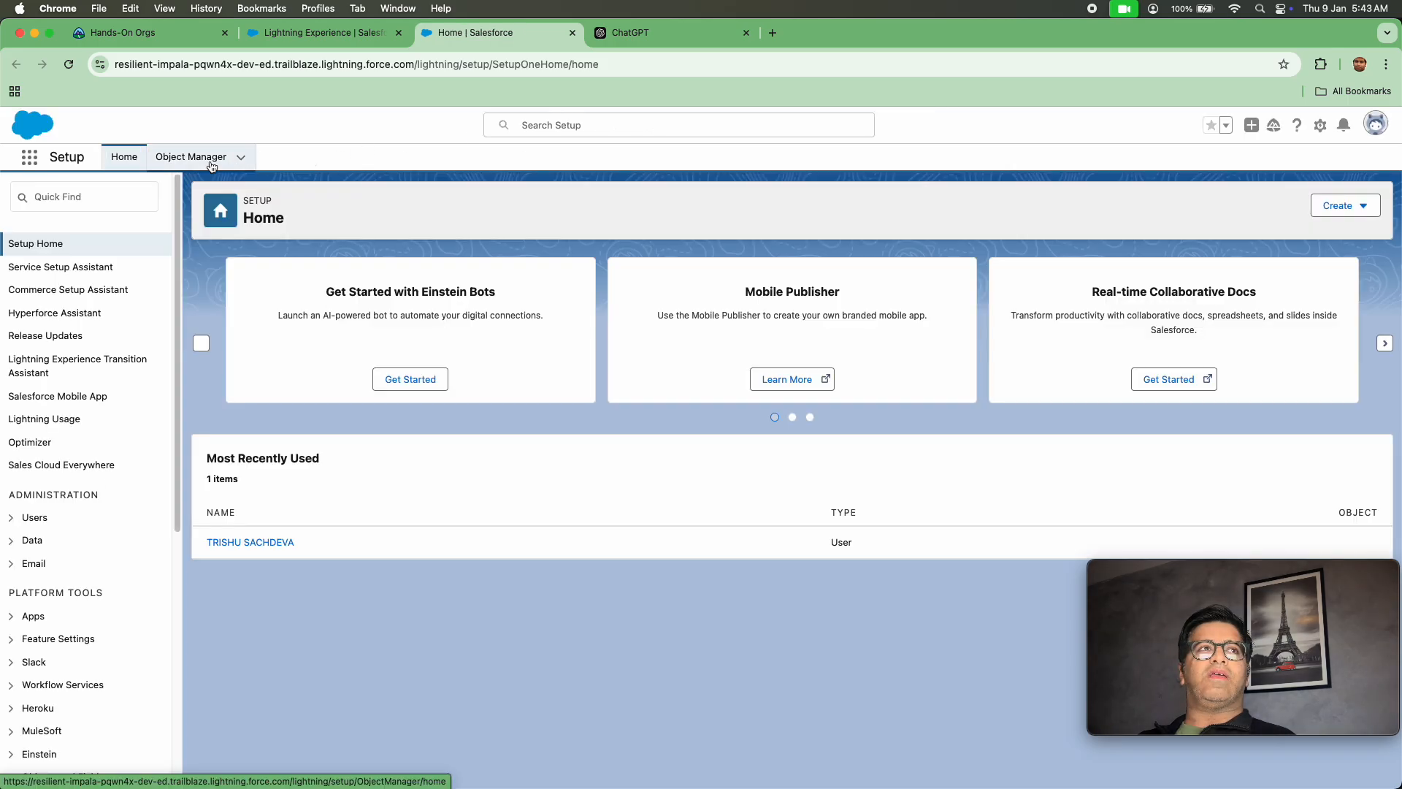
{"action": "left_click", "coordinate": [211, 164]}
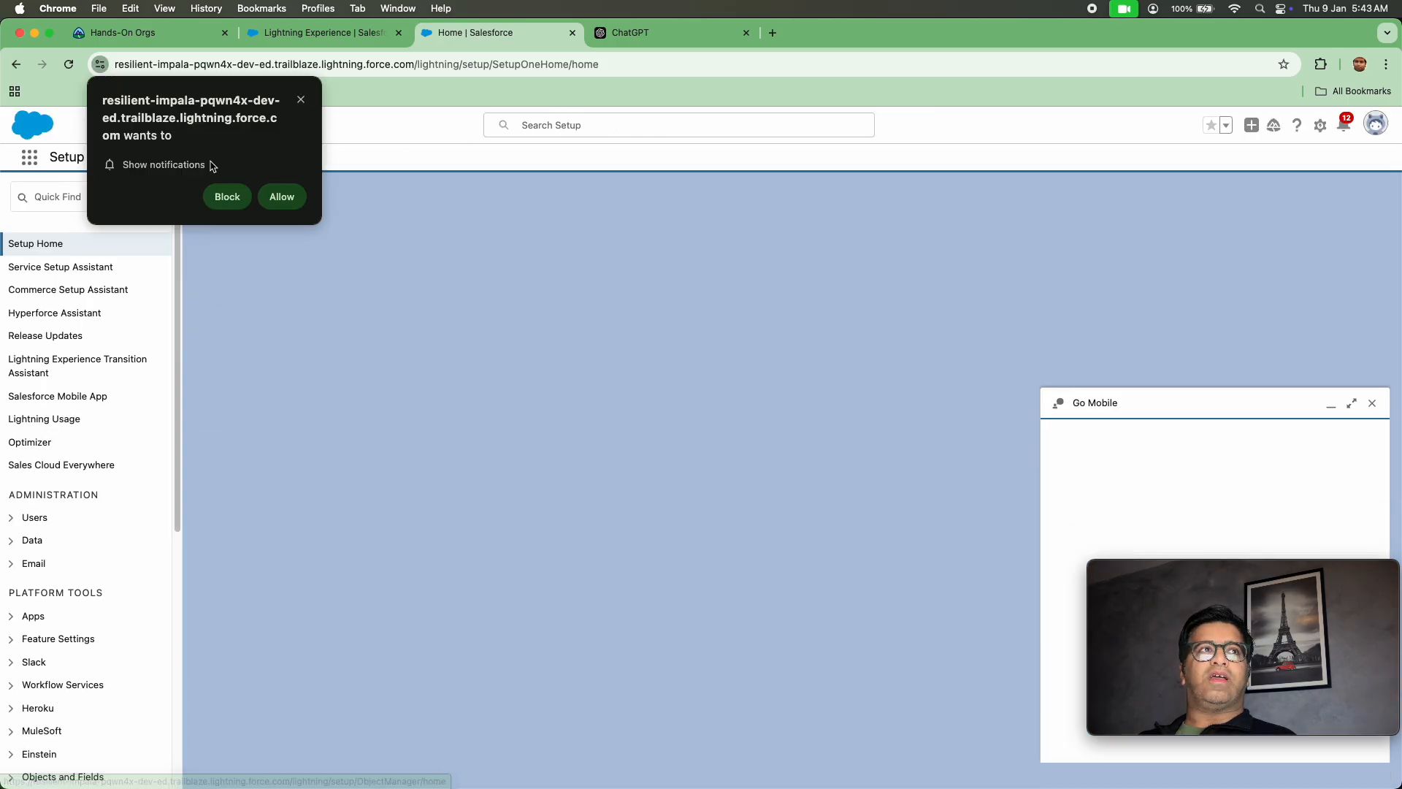
{"action": "left_click", "coordinate": [281, 197]}
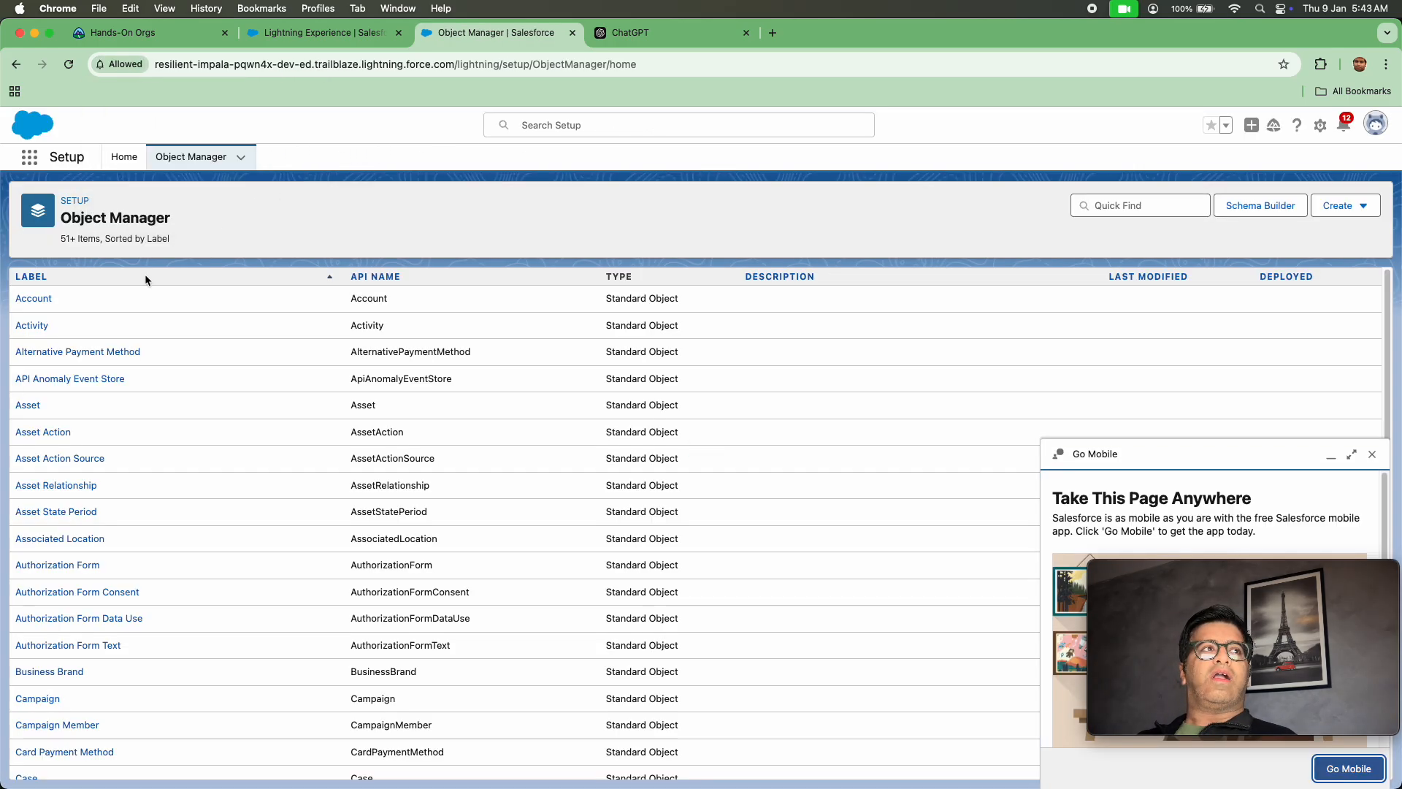
Examine the Account object's Active field definition and picklist values, closing the Go Mobile pop-up.
{"action": "left_click", "coordinate": [40, 298]}
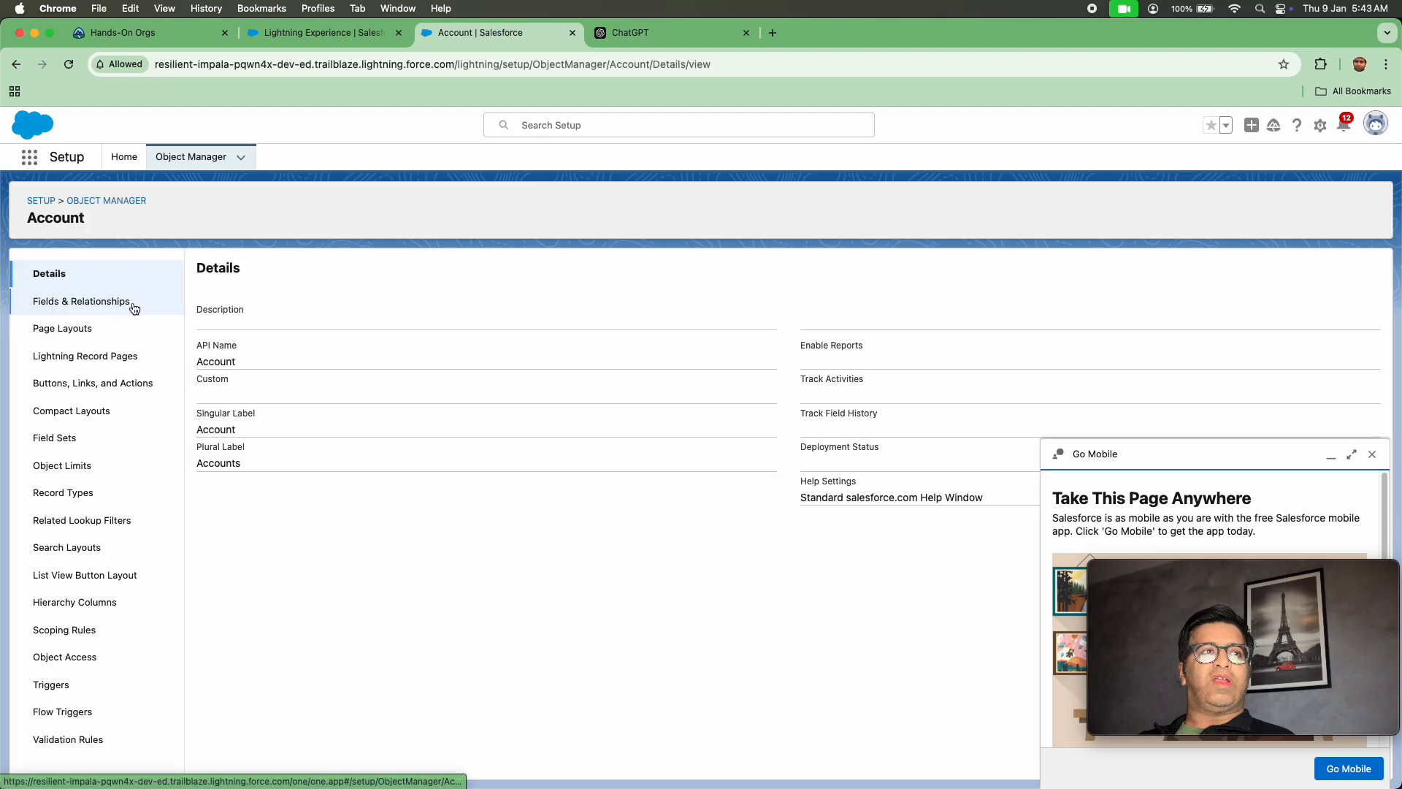
{"action": "left_click", "coordinate": [95, 301]}
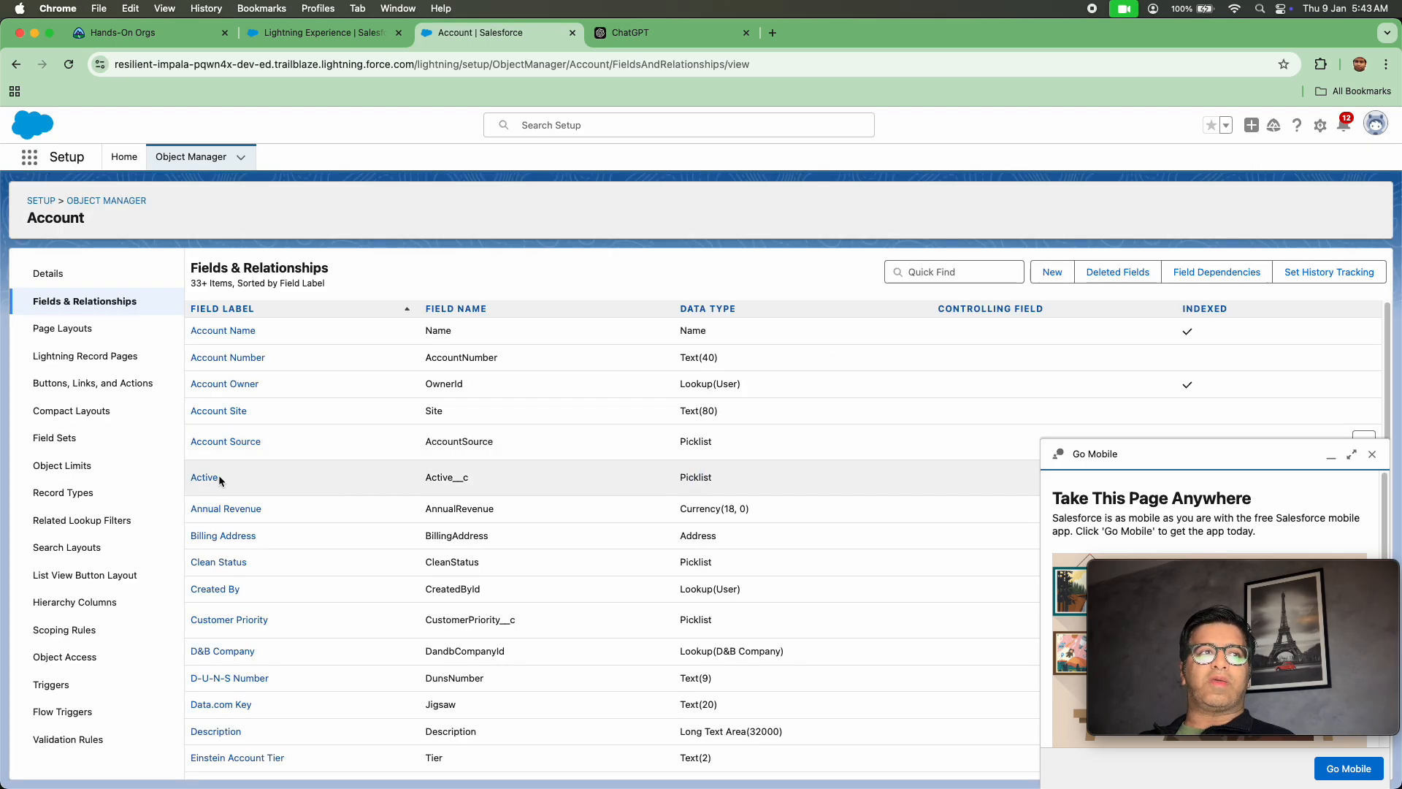
{"action": "left_click", "coordinate": [216, 475]}
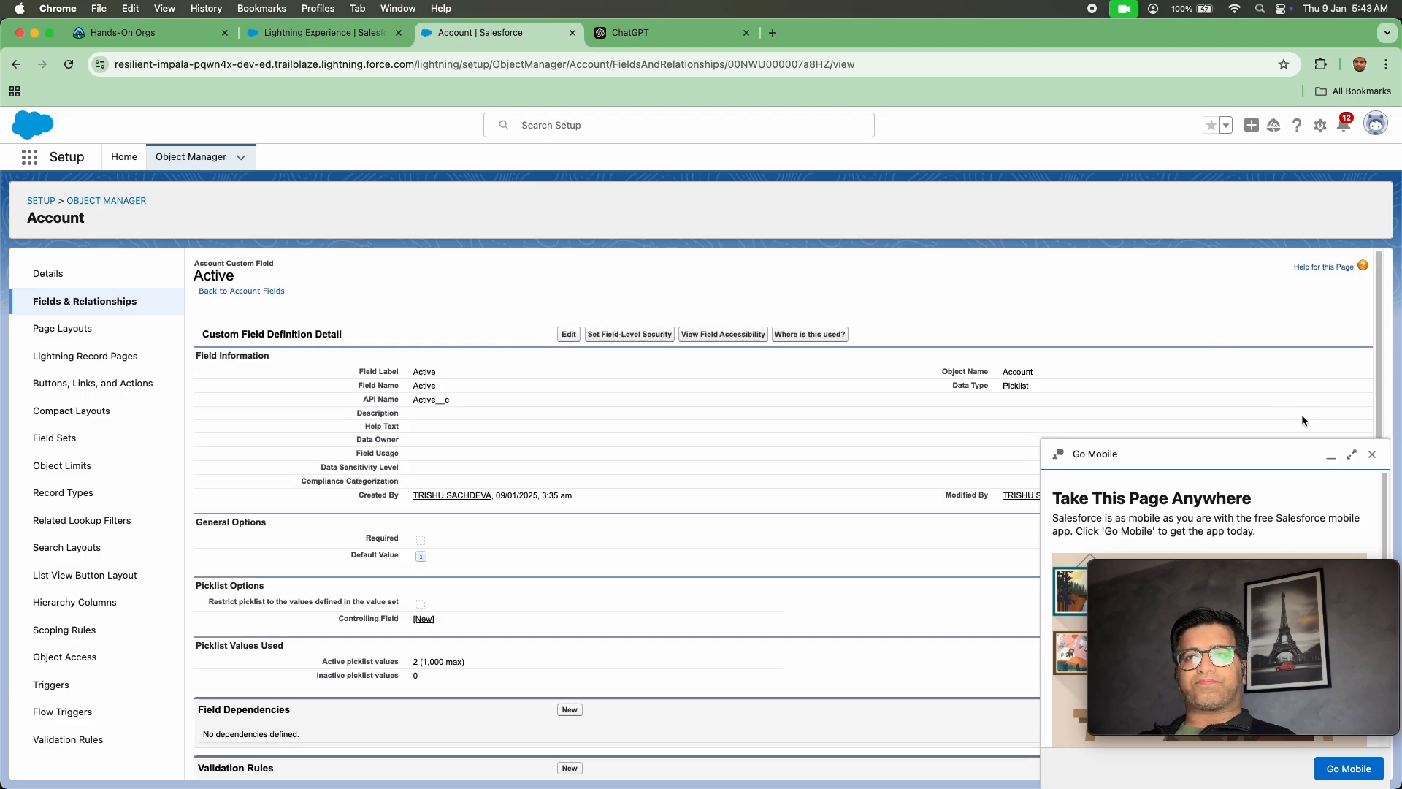
{"action": "left_click", "coordinate": [1380, 459]}
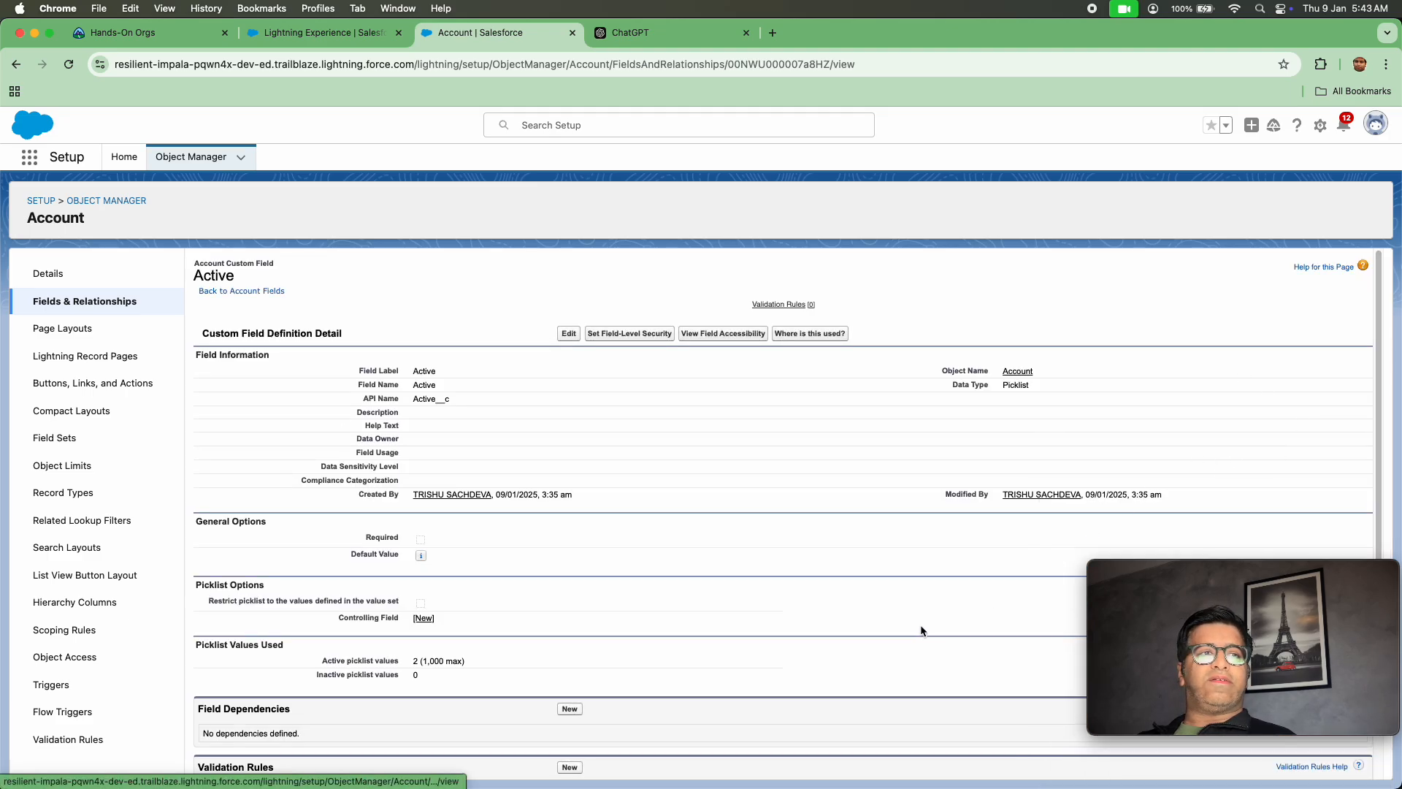
{"action": "scroll", "coordinate": [900, 607], "scroll_direction": "down", "scroll_amount": 3}
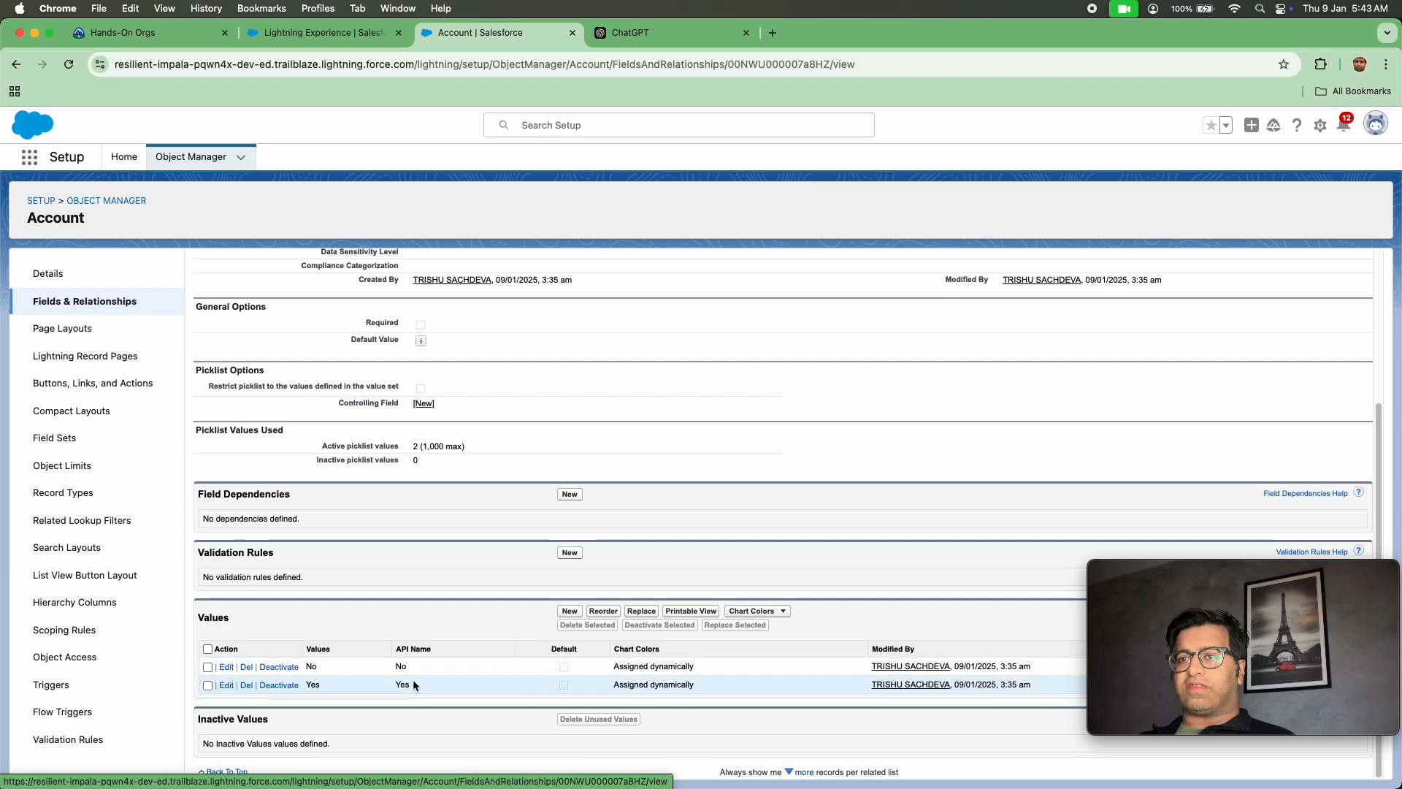
{"action": "scroll", "coordinate": [345, 422], "scroll_direction": "up", "scroll_amount": 3}
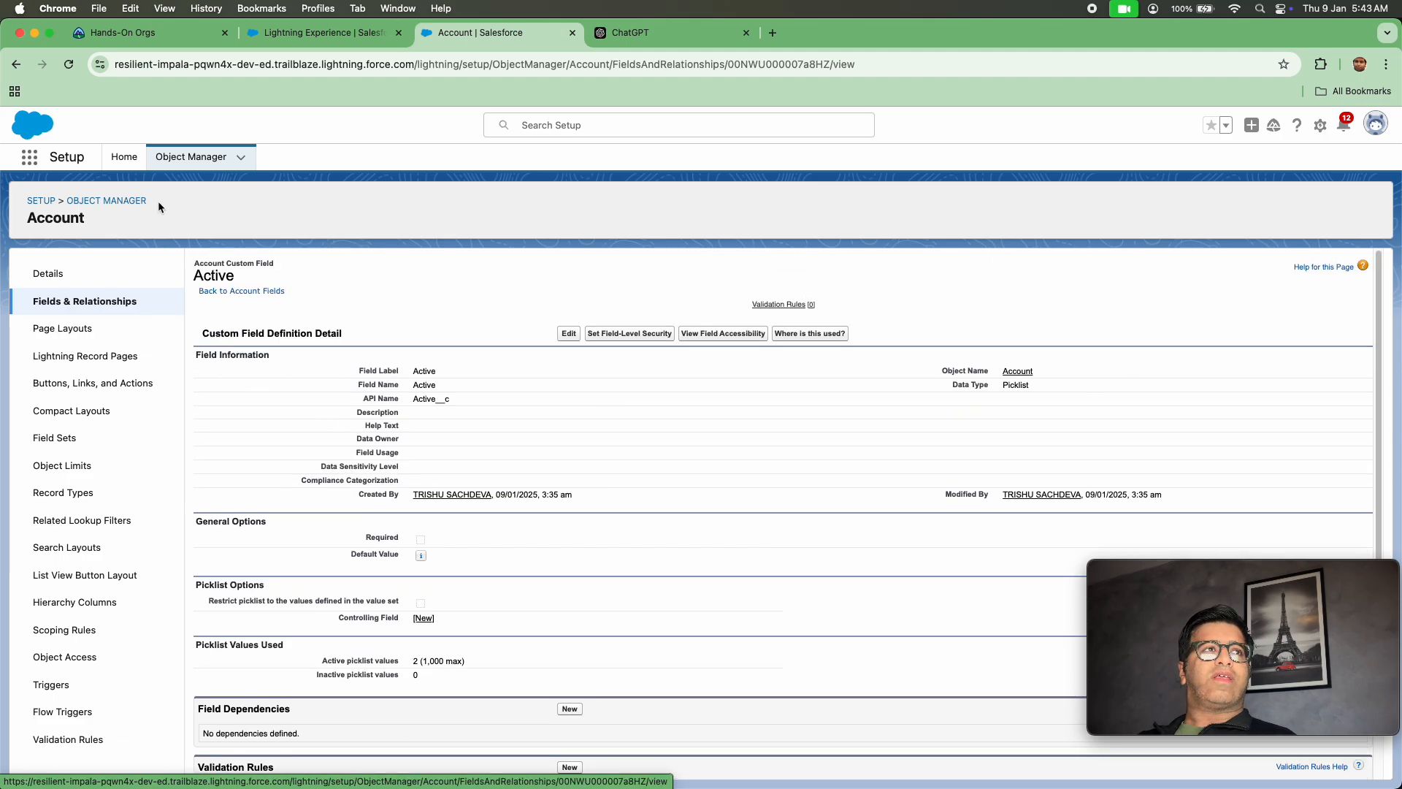
Find the Contact object in the Object Manager and open its fields and relationships.
{"action": "left_click", "coordinate": [177, 163]}
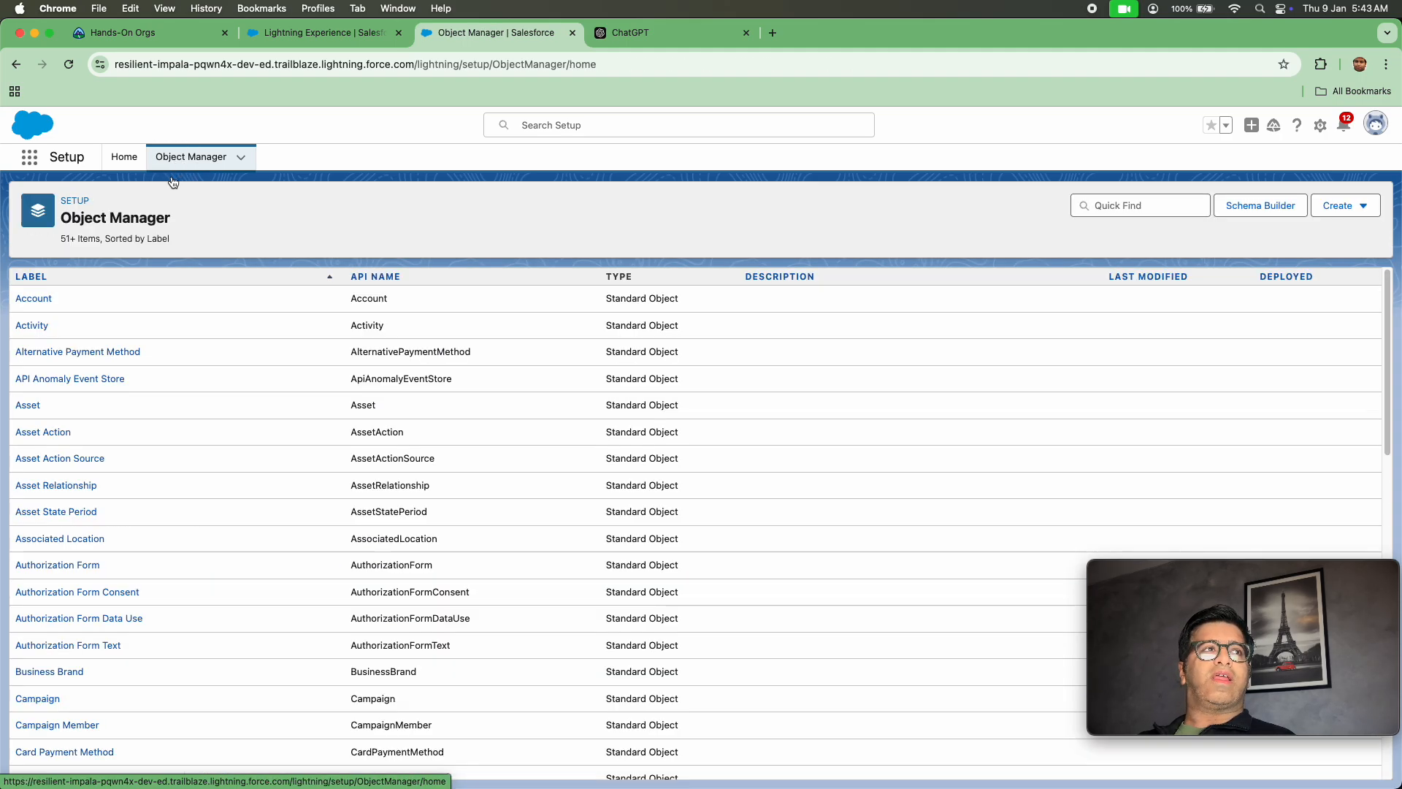
{"action": "left_click", "coordinate": [1120, 209]}
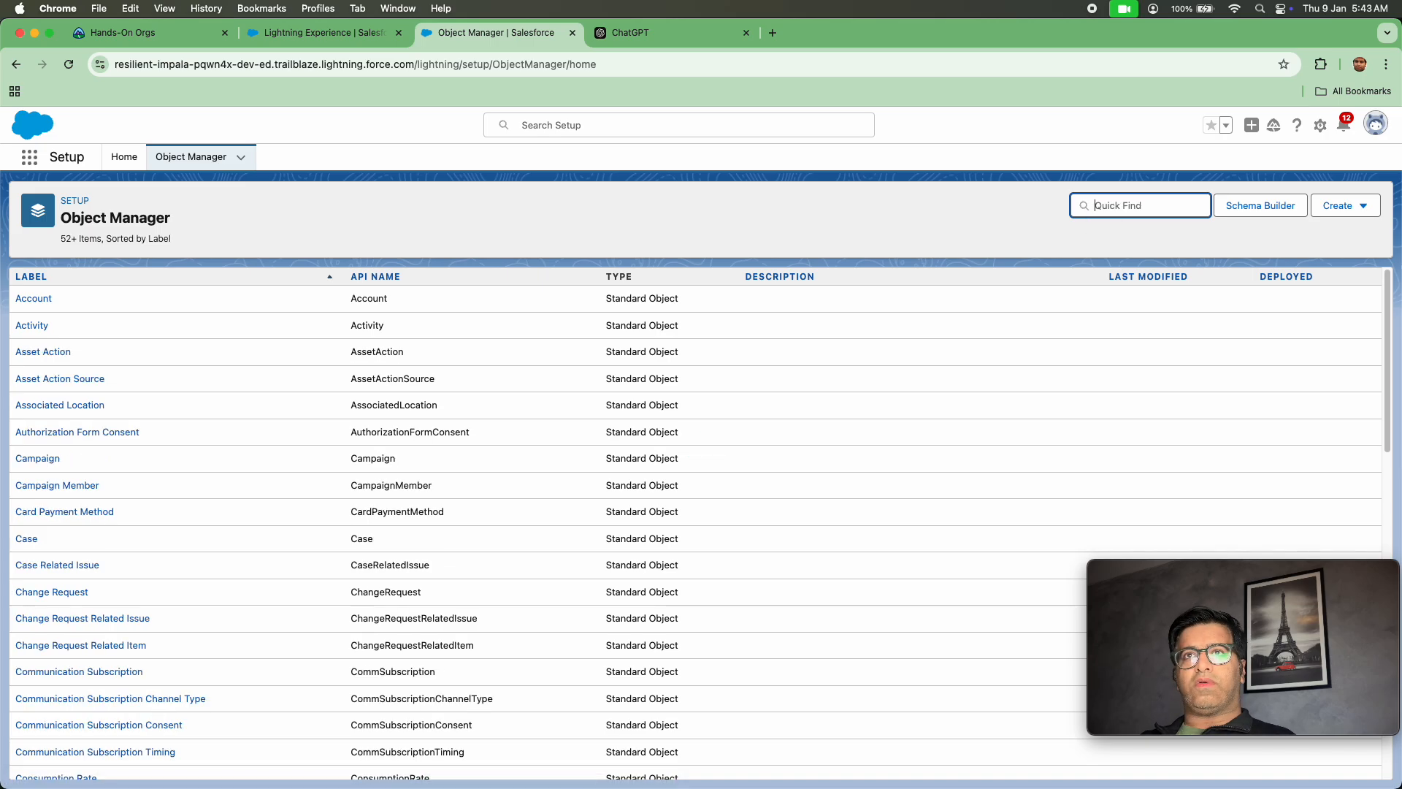
{"action": "type", "text": "COMT"}
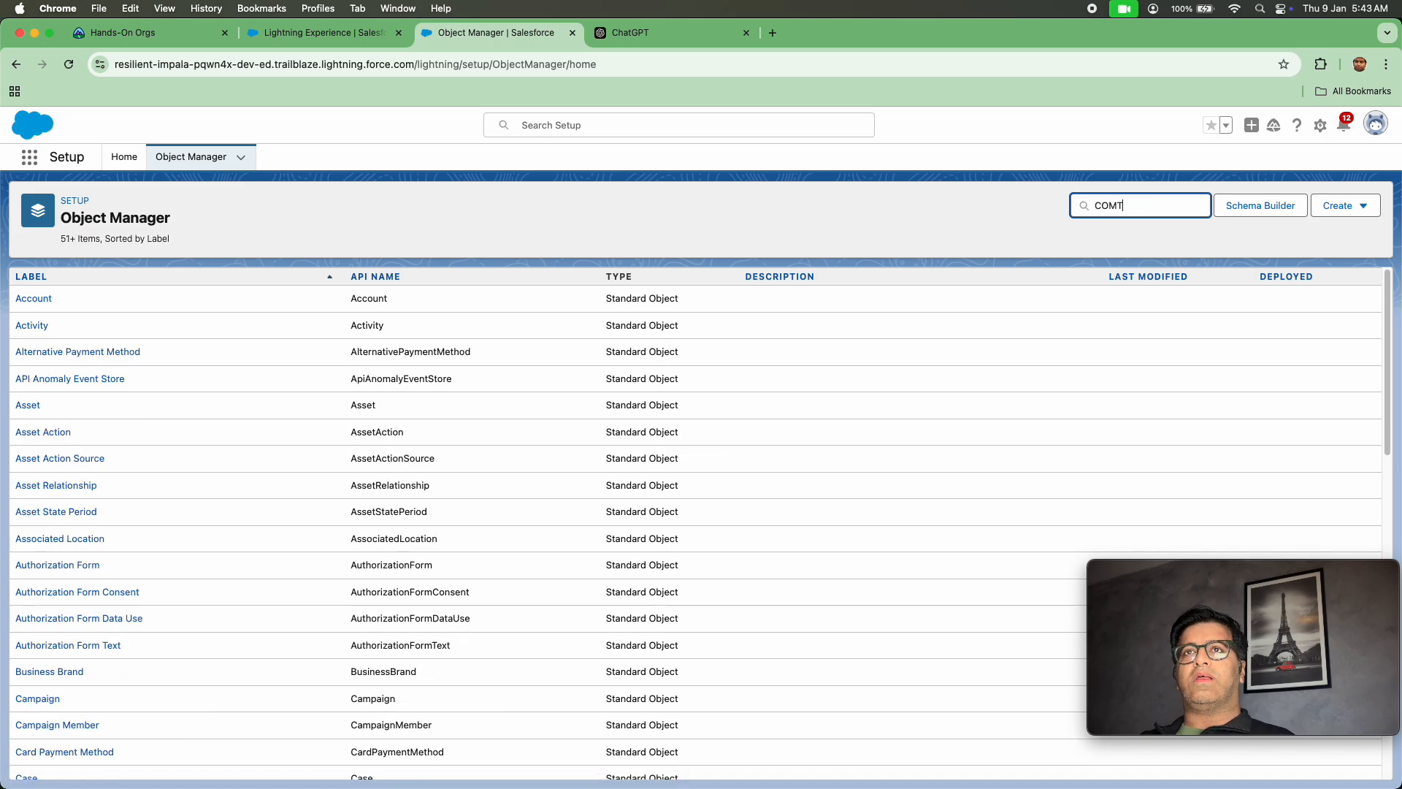
{"action": "key", "text": "BackSpace"}
{"action": "key", "text": "BackSpace"}
{"action": "type", "text": "NTAC"}
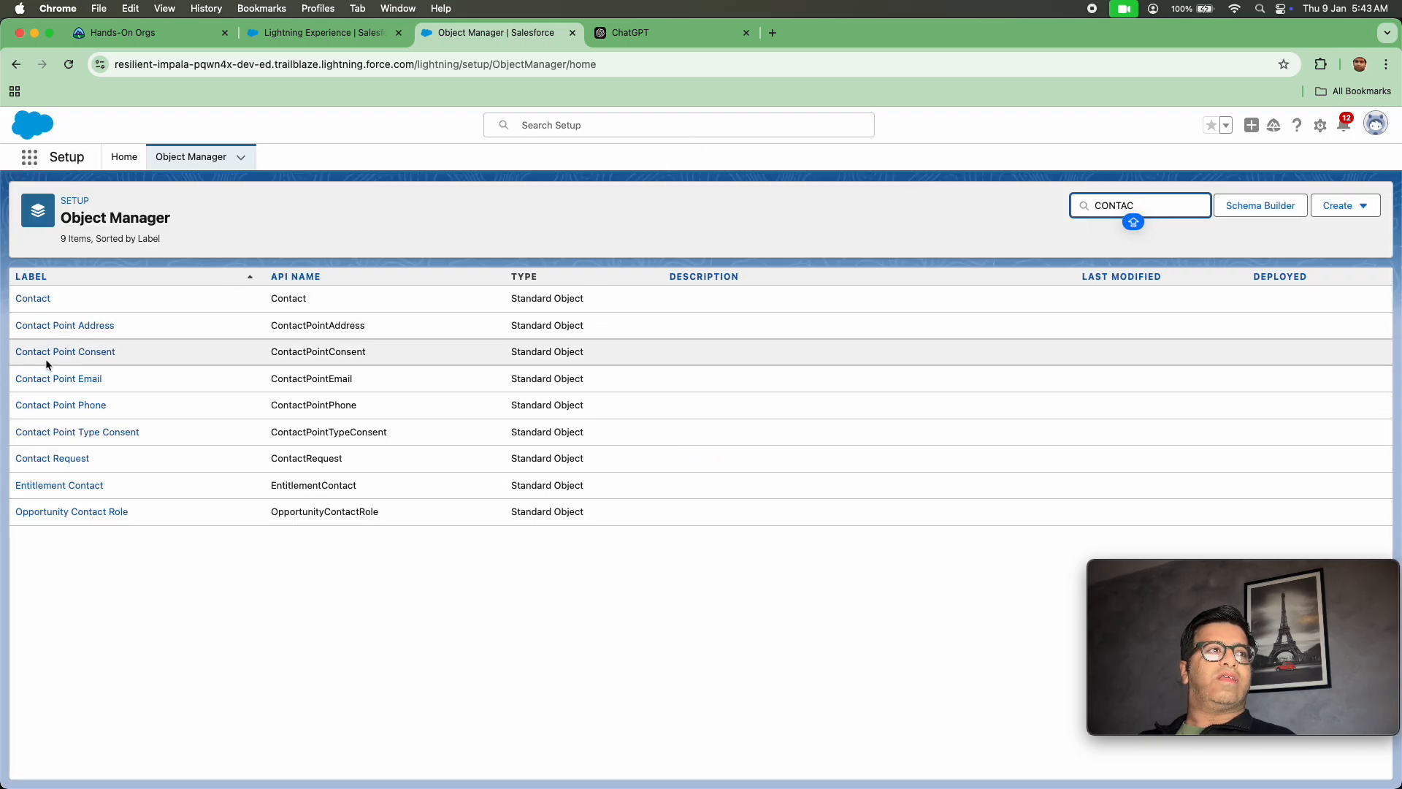
{"action": "left_click", "coordinate": [29, 298]}
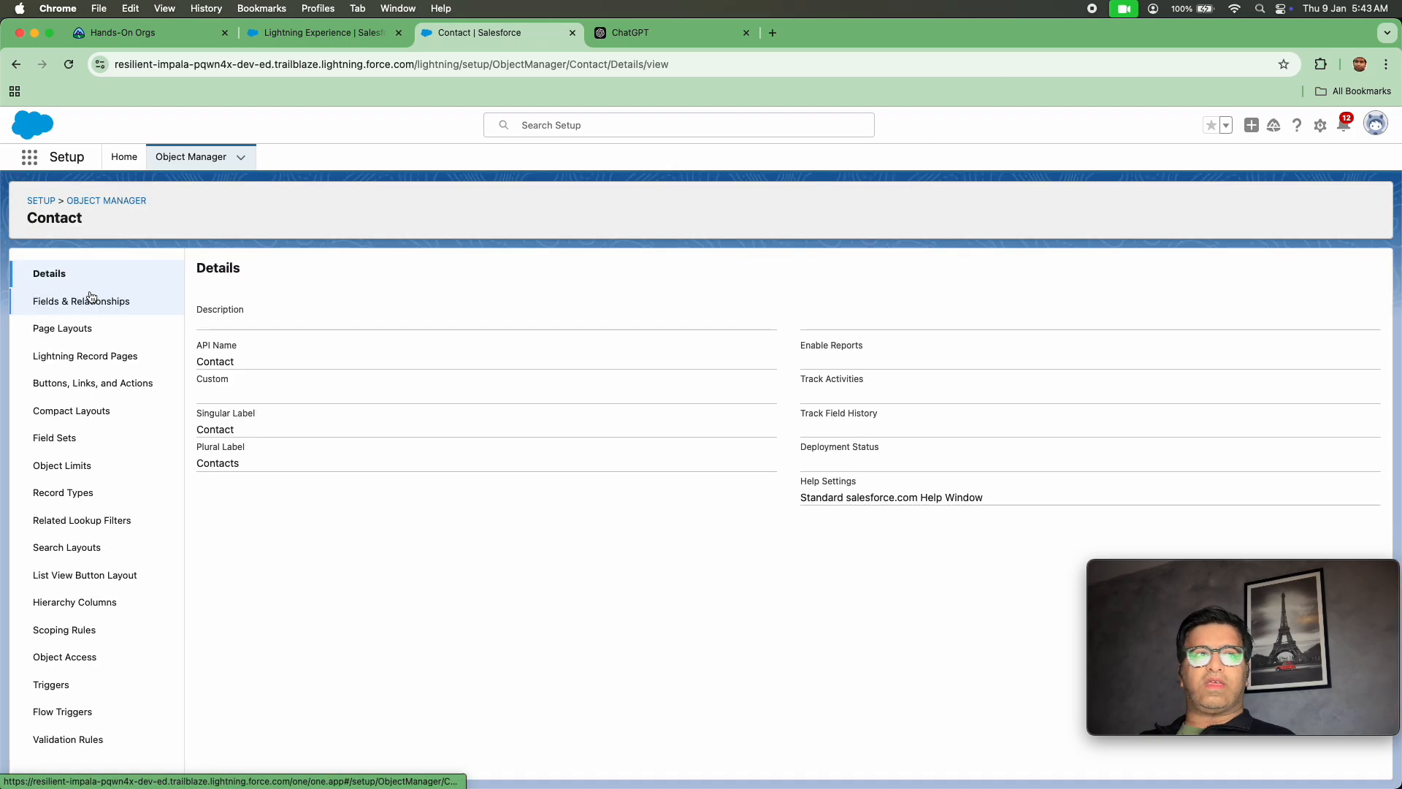
{"action": "left_click", "coordinate": [90, 299]}
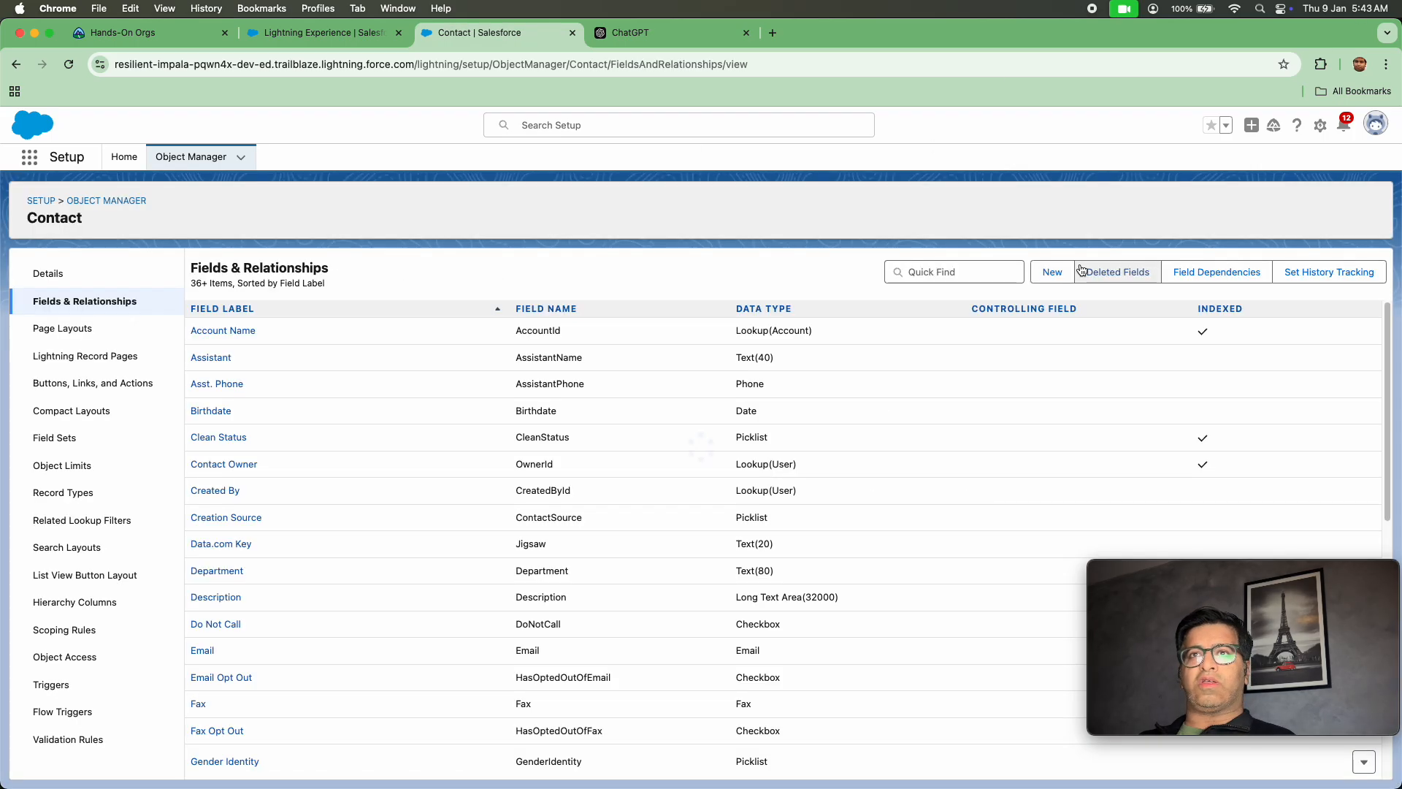
Search the Contact fields for ACTIVE, and clear the search.
{"action": "left_click", "coordinate": [889, 272]}
{"action": "type", "text": "A"}
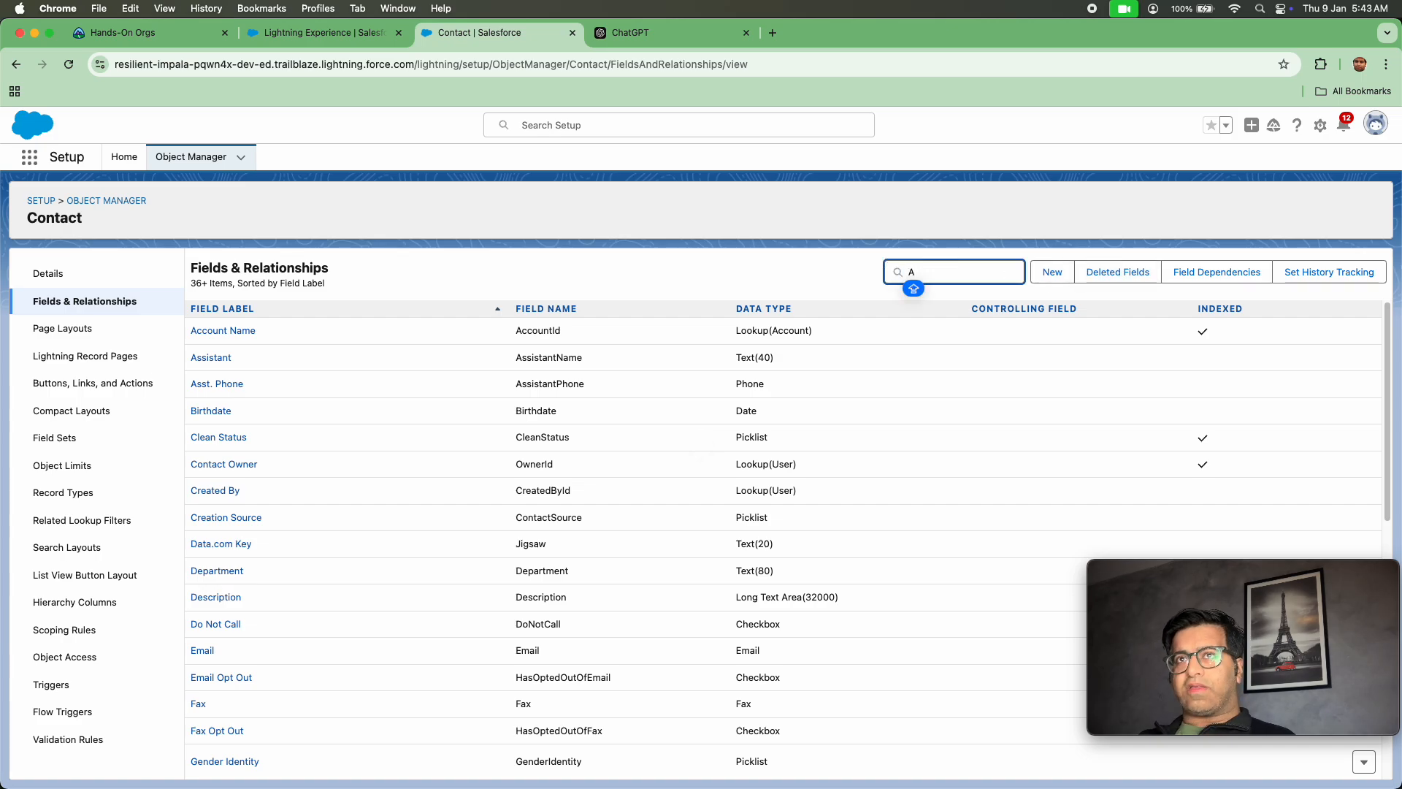
{"action": "type", "text": "CTIVE"}
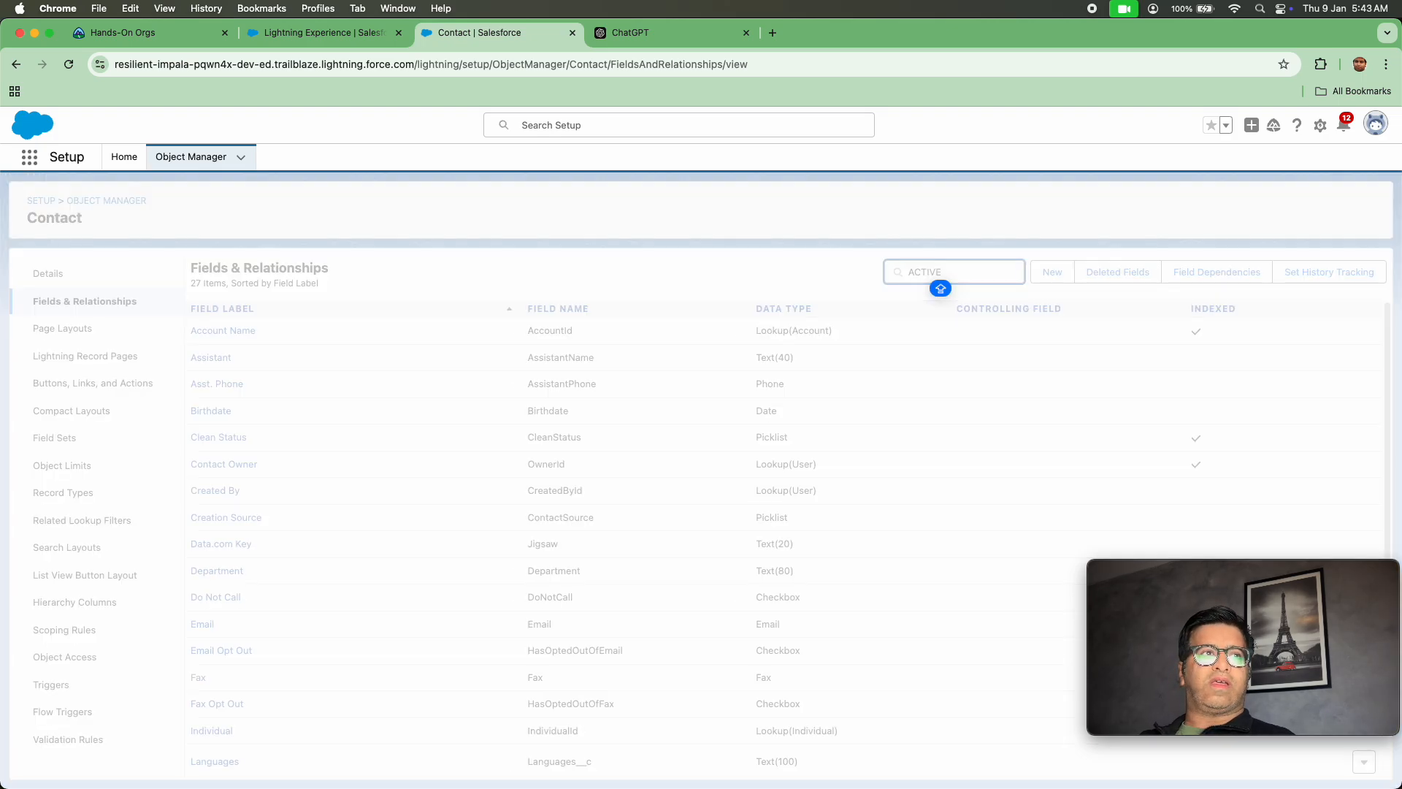
{"action": "key", "text": "BackSpace"}
{"action": "key", "text": "BackSpace"}
{"action": "key", "text": "BackSpace"}
{"action": "key", "text": "BackSpace"}
{"action": "key", "text": "BackSpace"}
{"action": "key", "text": "BackSpace"}
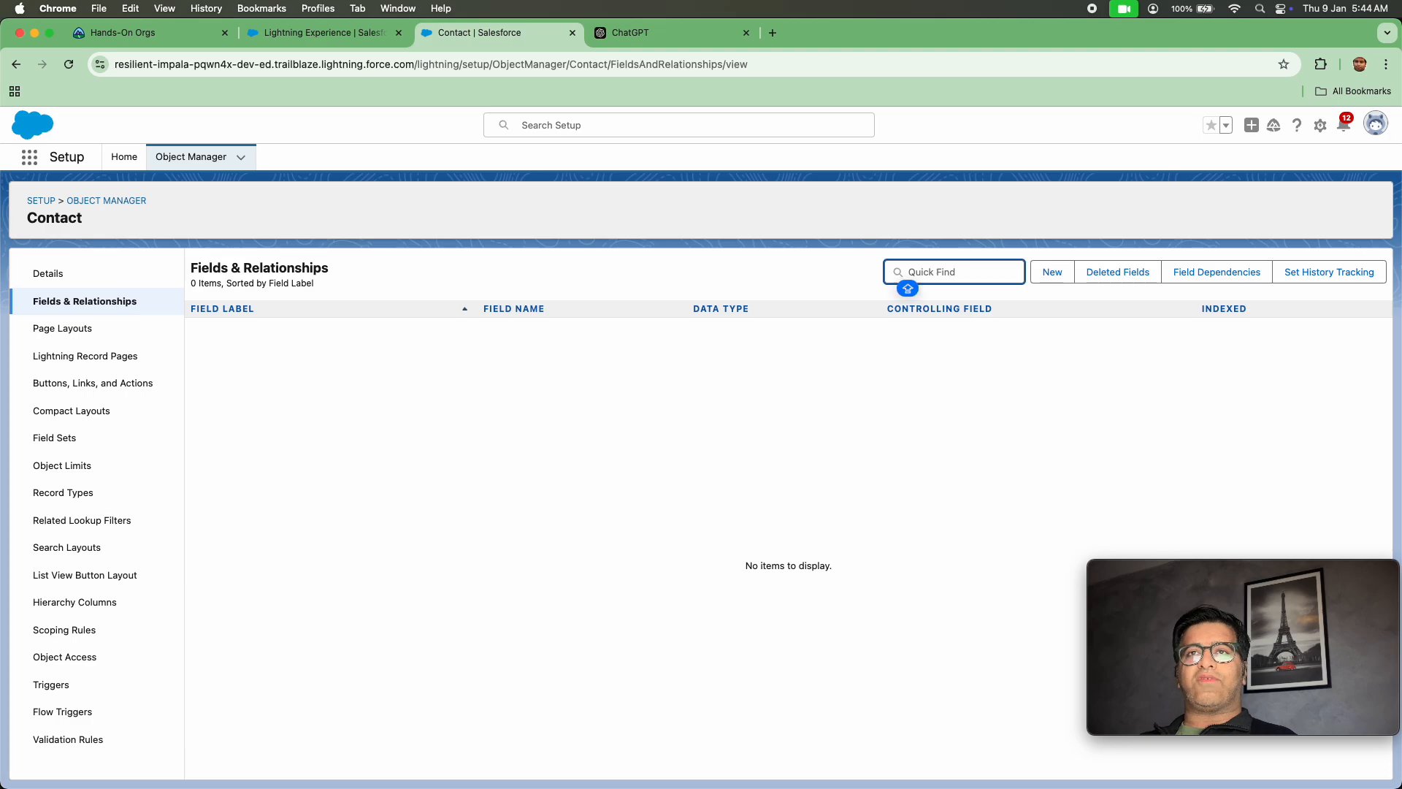
Start a new custom field on Contact with the Picklist data type.
{"action": "left_click", "coordinate": [1052, 272]}
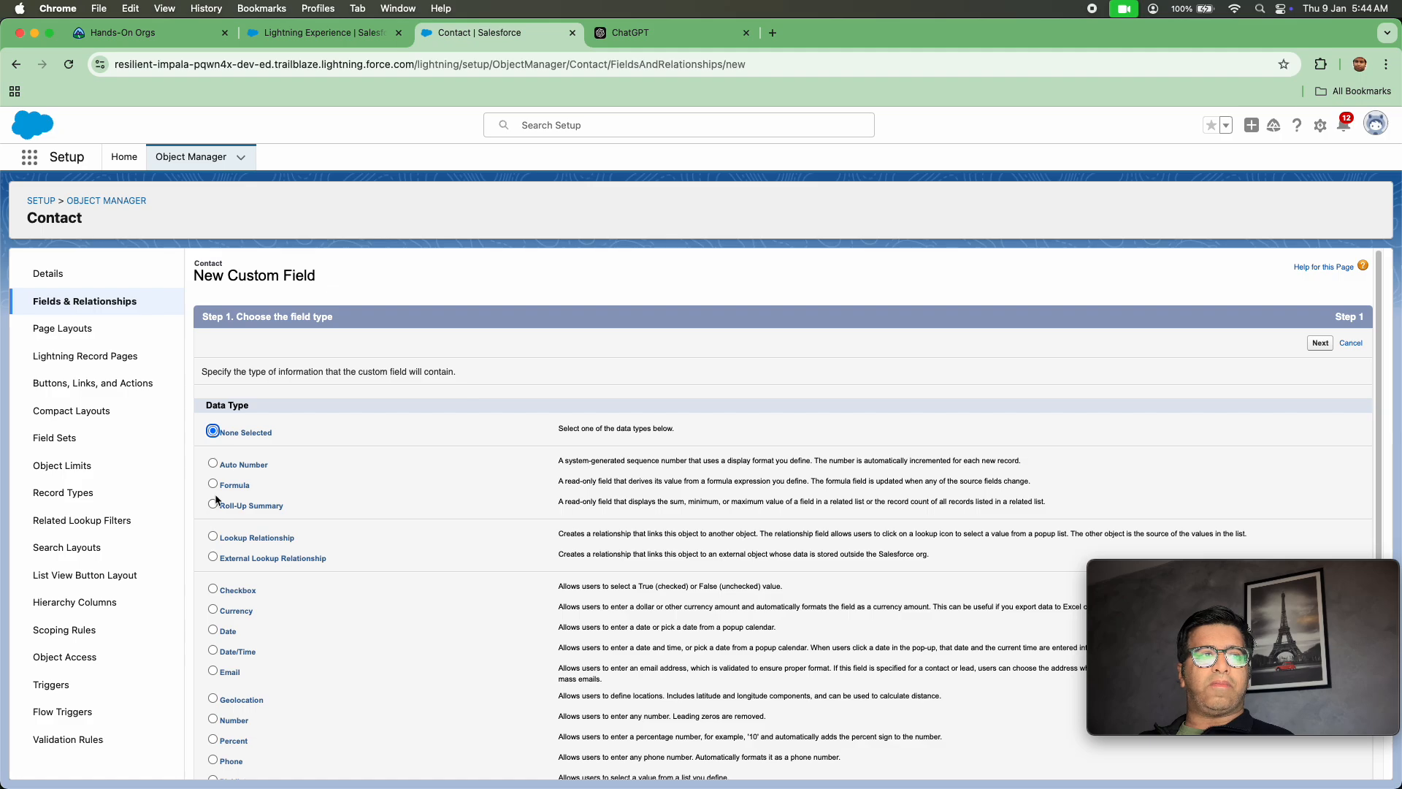
{"action": "scroll", "coordinate": [208, 628], "scroll_direction": "down", "scroll_amount": 3}
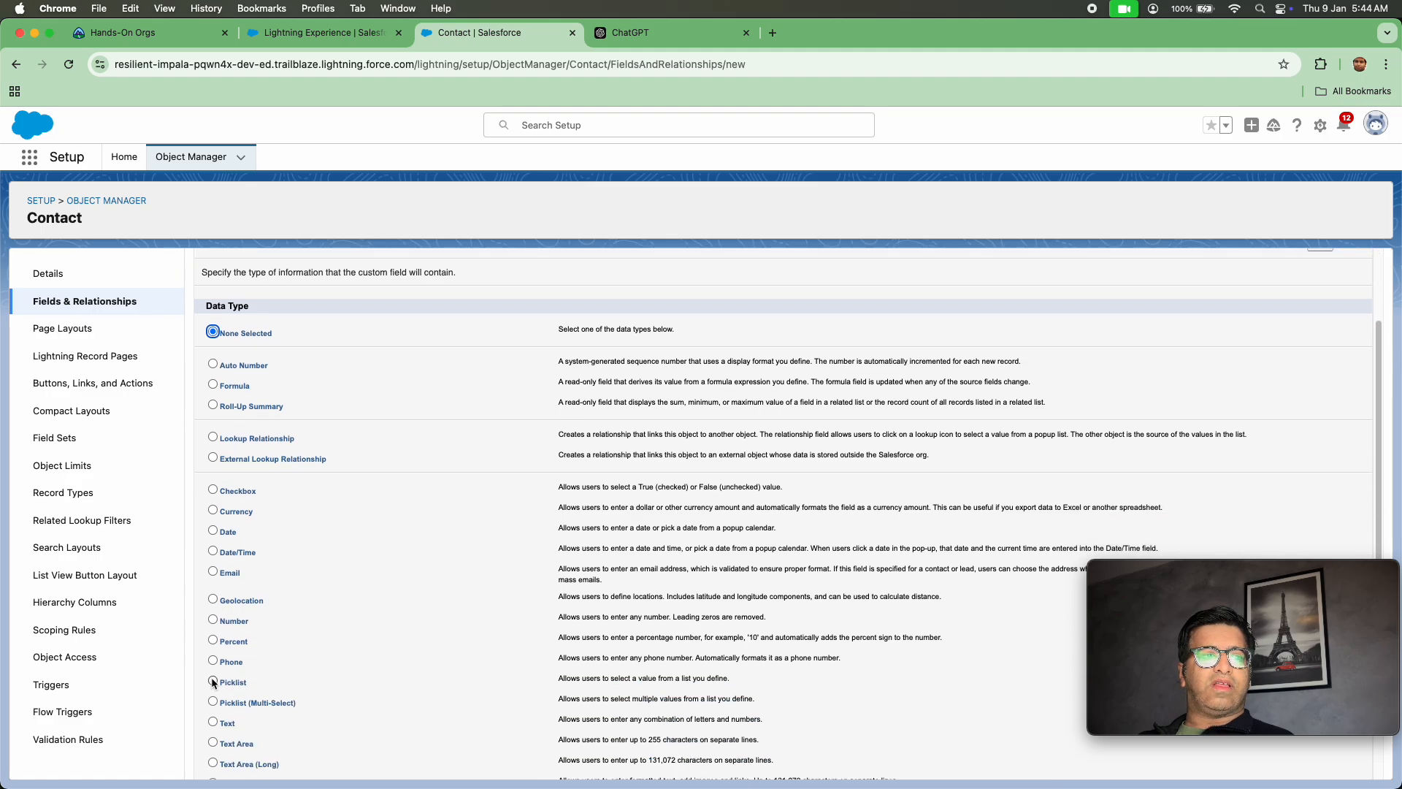
{"action": "left_click", "coordinate": [212, 682]}
{"action": "scroll", "coordinate": [384, 467], "scroll_direction": "up", "scroll_amount": 3}
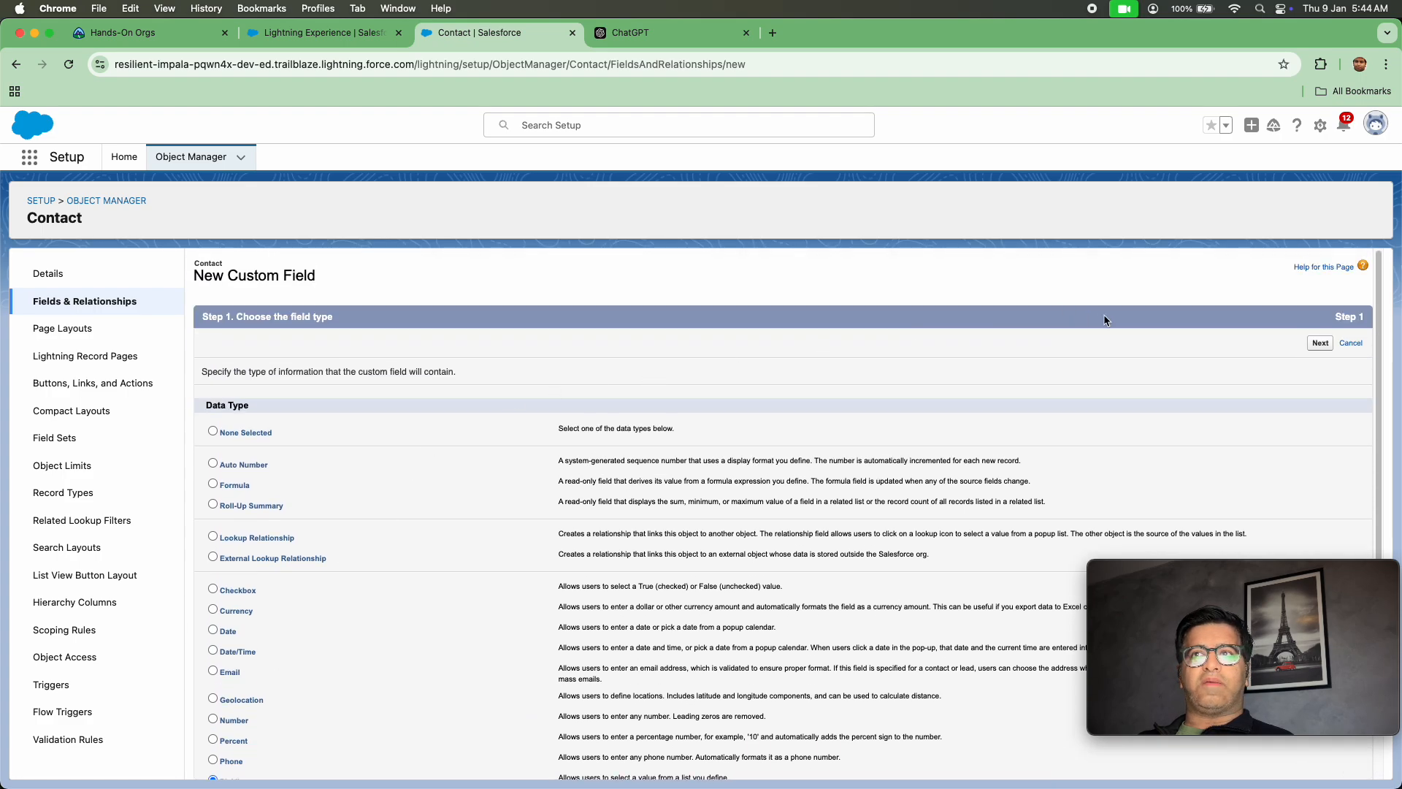
{"action": "left_click", "coordinate": [1327, 344]}
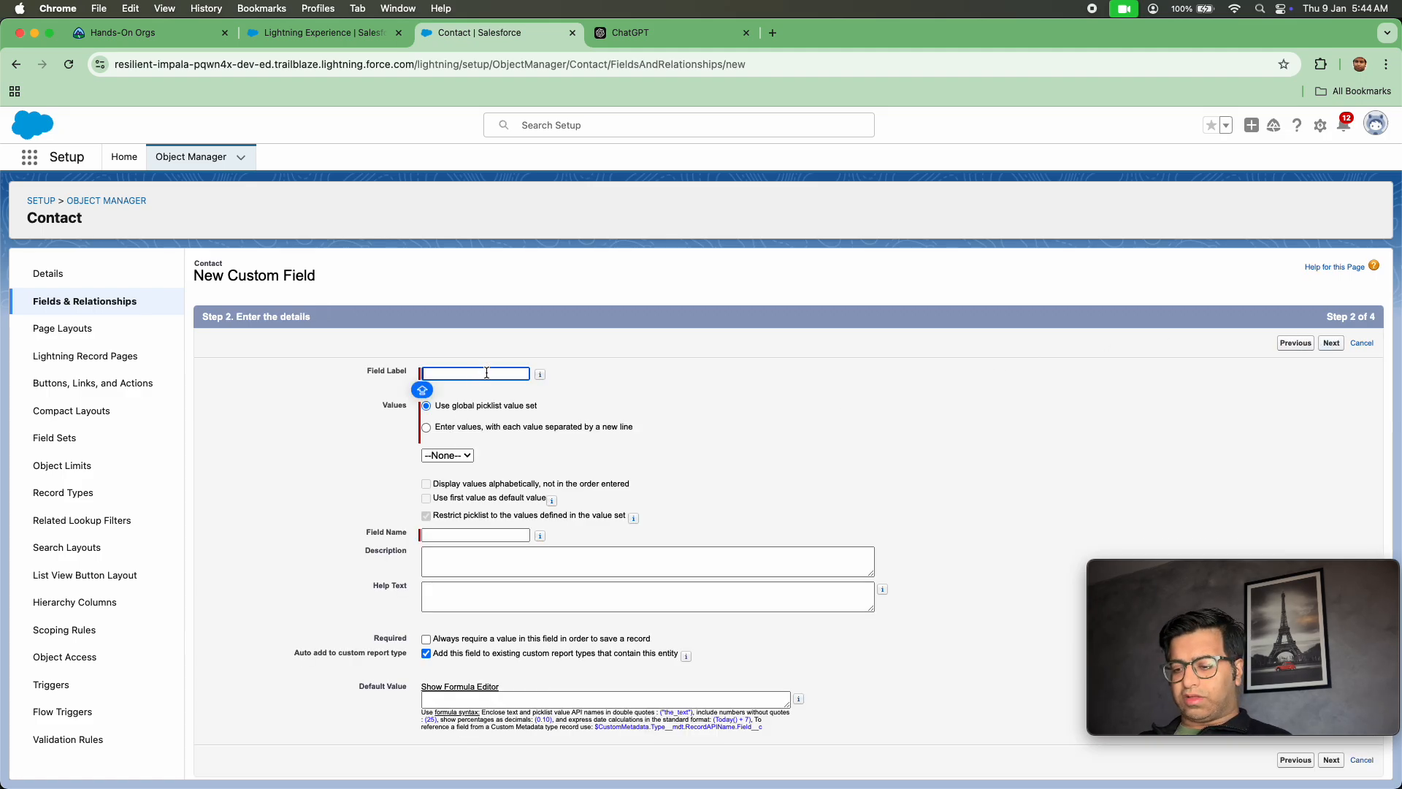
Label the new picklist field Status.
{"action": "type", "text": "STAT"}
{"action": "key", "text": "BackSpace"}
{"action": "key", "text": "BackSpace"}
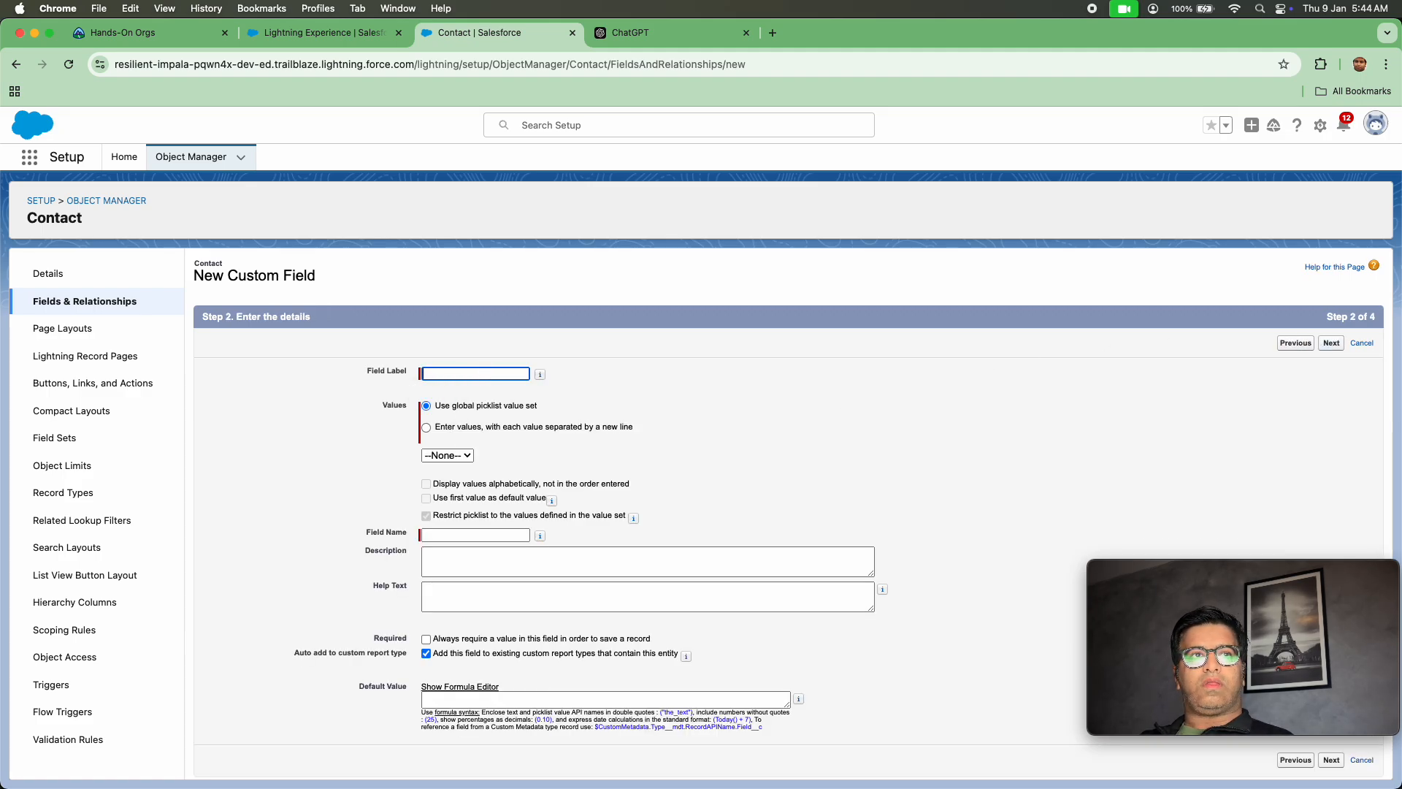
{"action": "type", "text": "Status"}
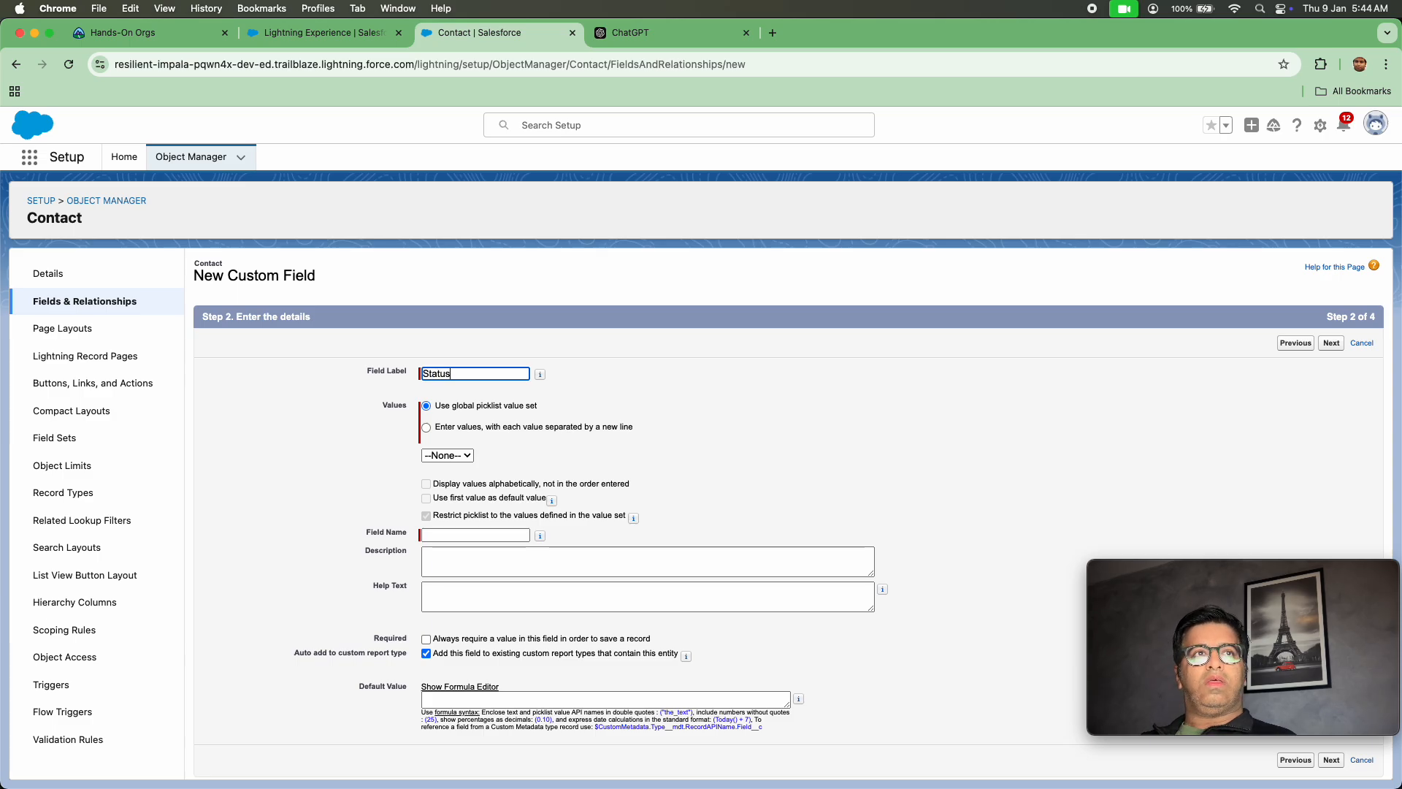
Define the field's own picklist values Active and InActive on separate lines, and continue to field-level security.
{"action": "left_click", "coordinate": [480, 427]}
{"action": "left_click", "coordinate": [463, 479]}
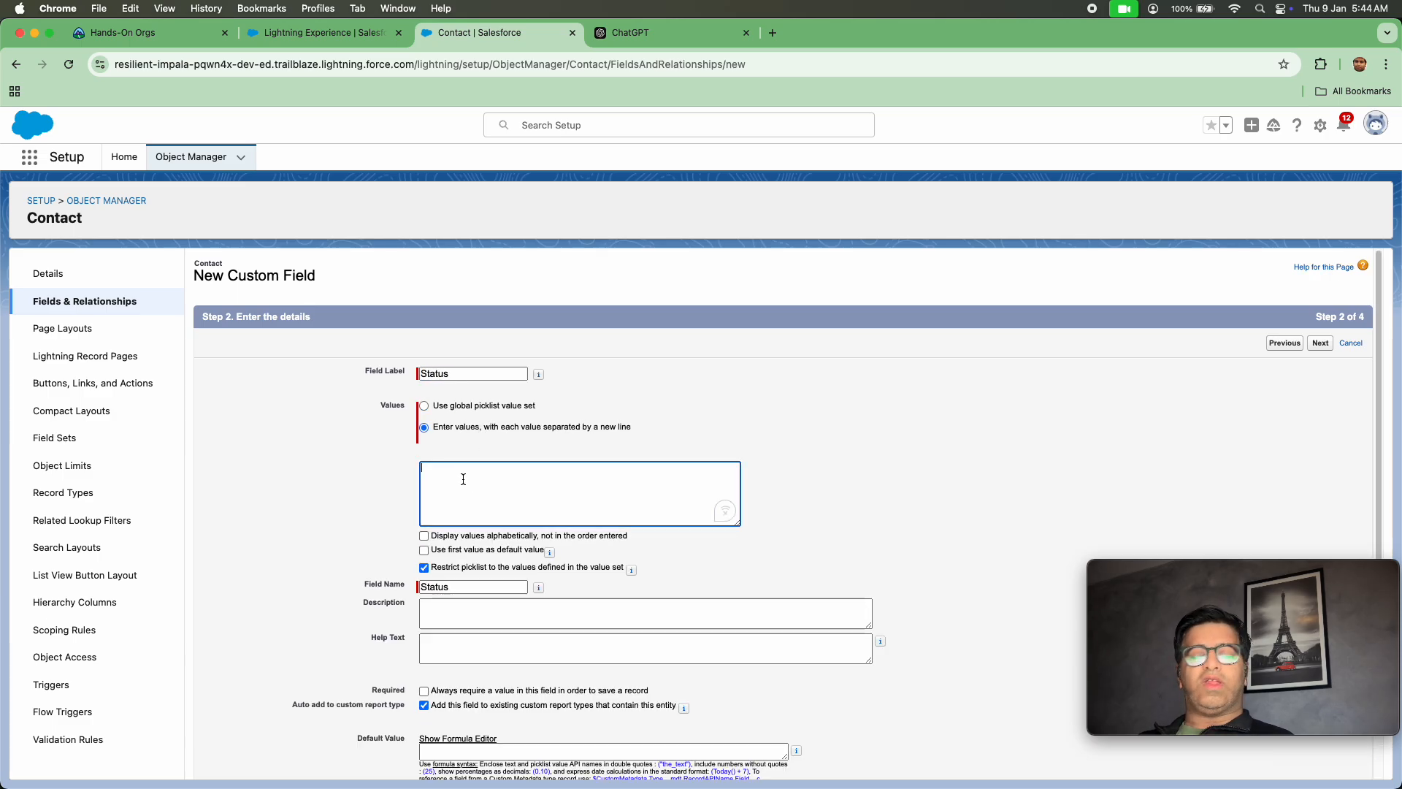
{"action": "type", "text": "Acti"}
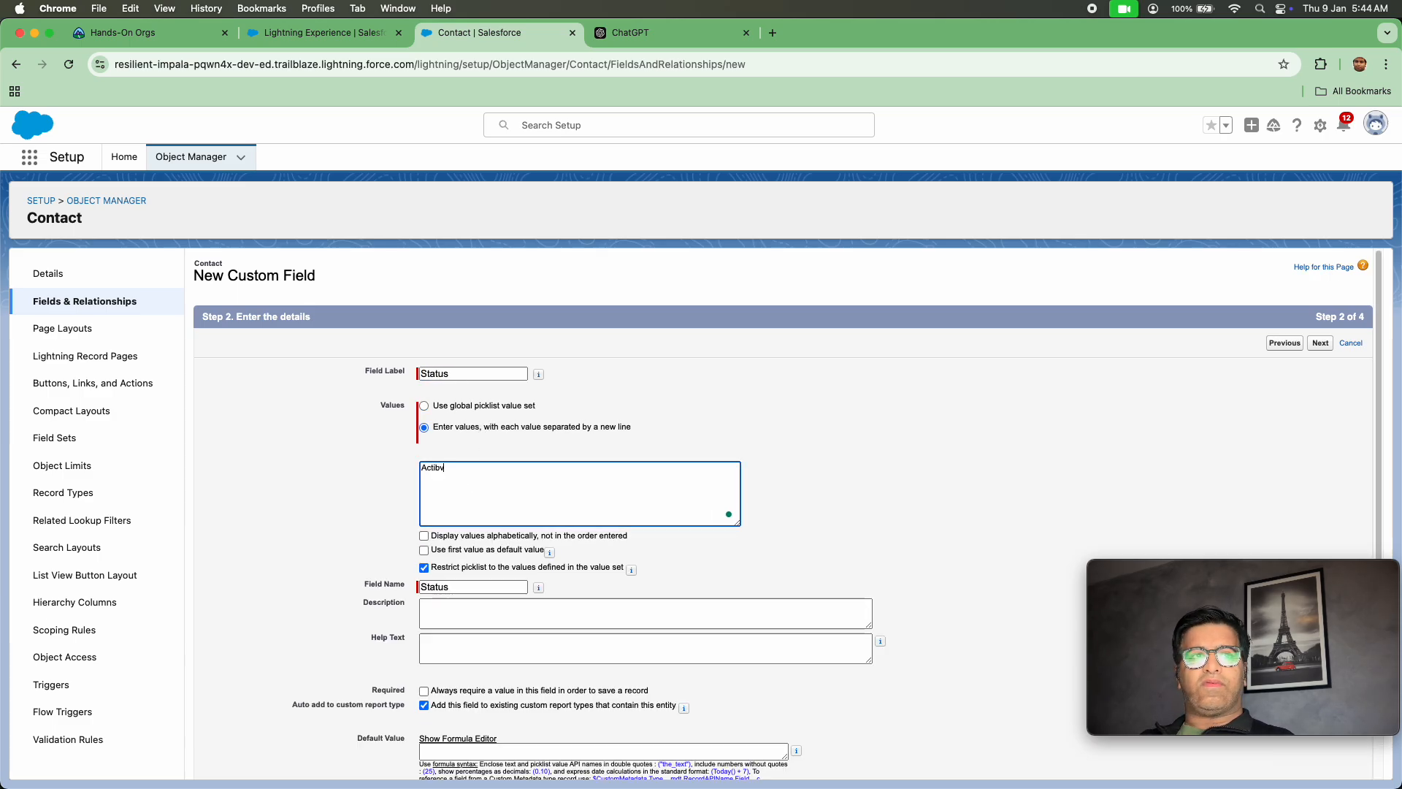
{"action": "type", "text": "ve "}
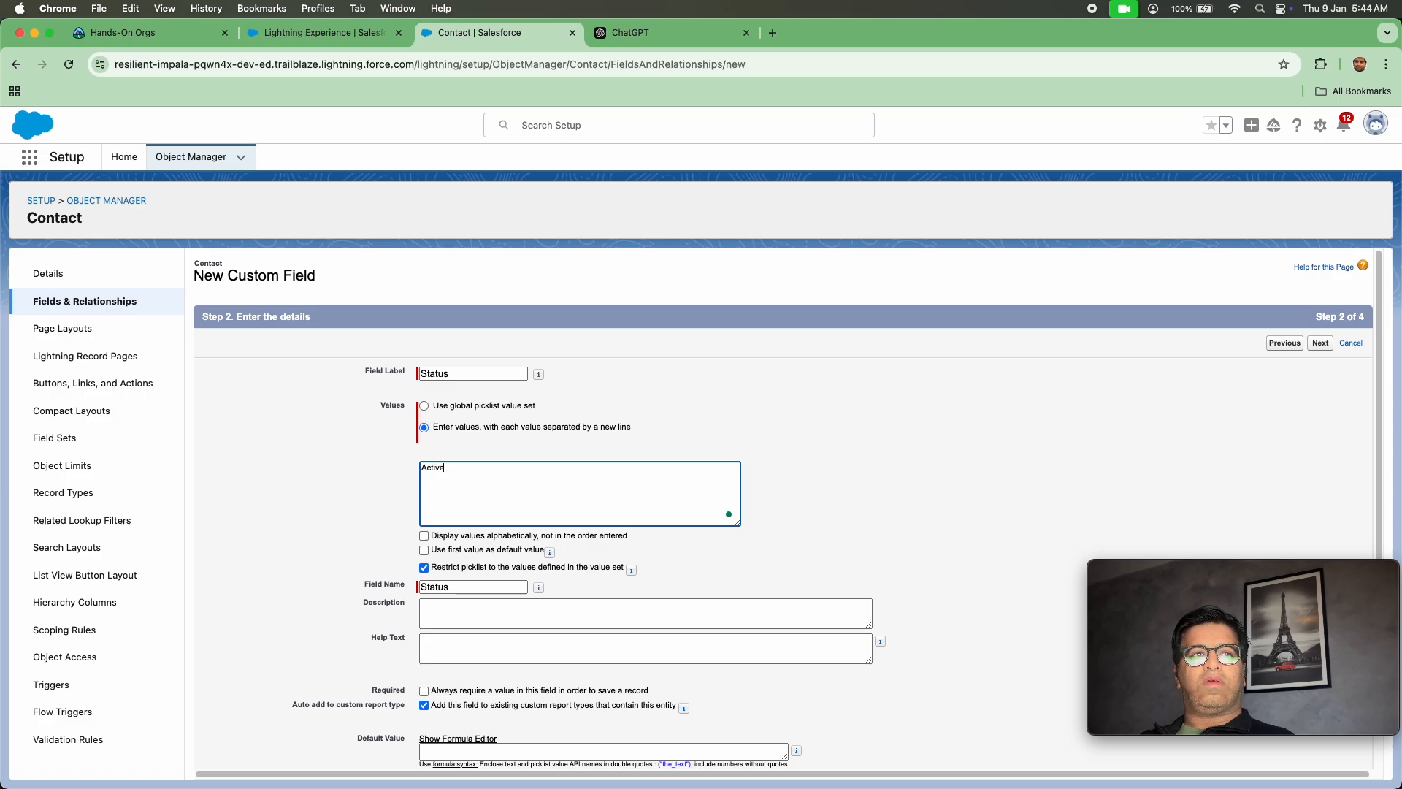
{"action": "type", "text": "In"}
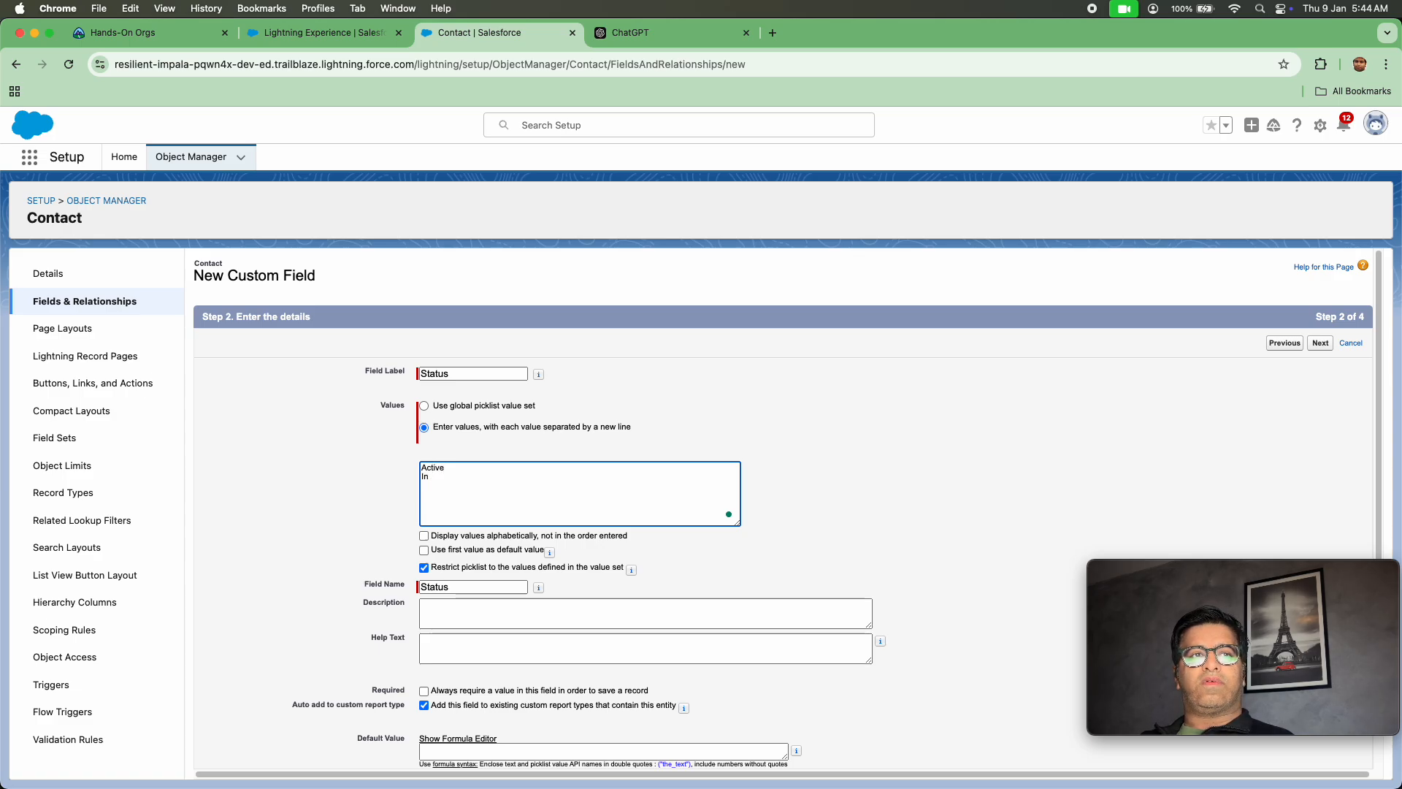
{"action": "type", "text": "Active"}
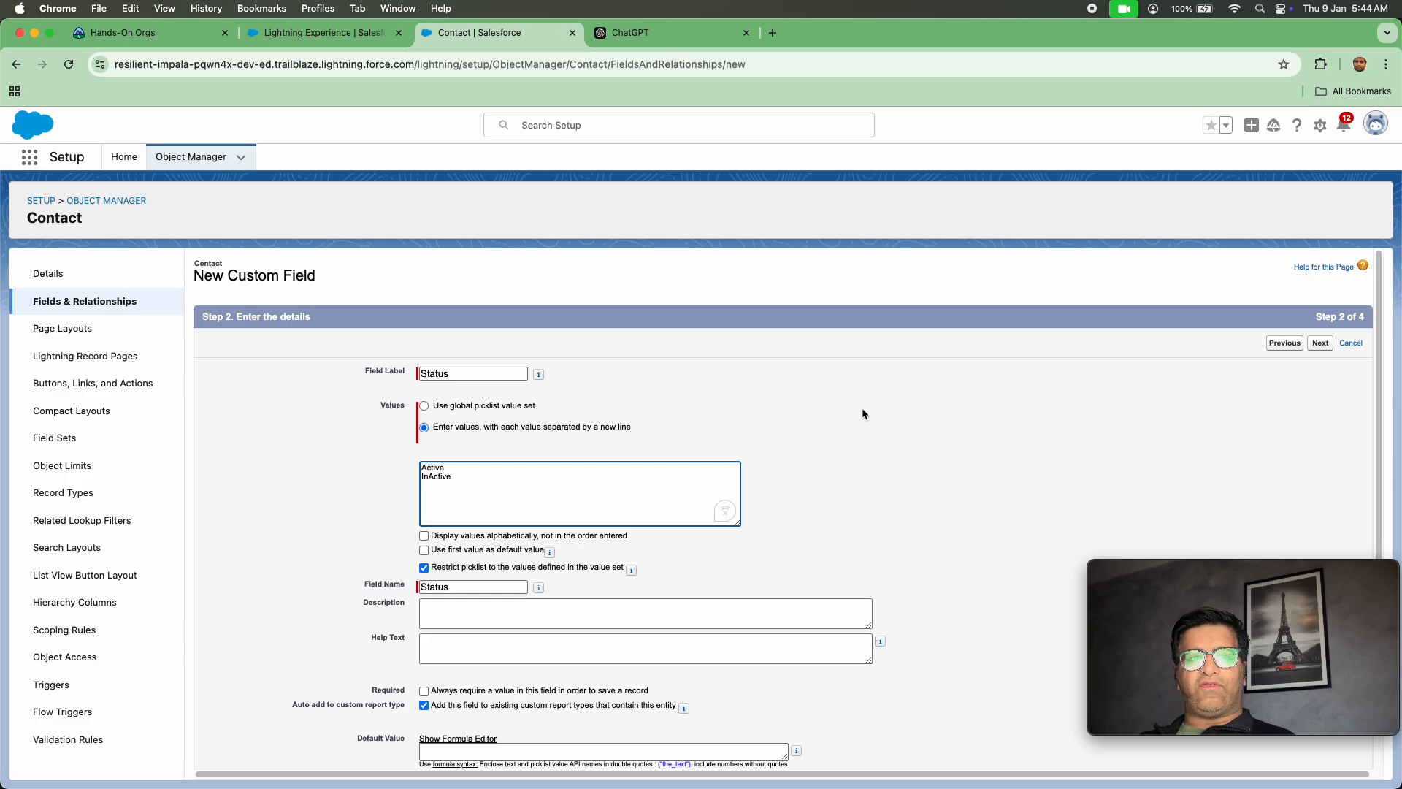
{"action": "left_click", "coordinate": [1319, 344]}
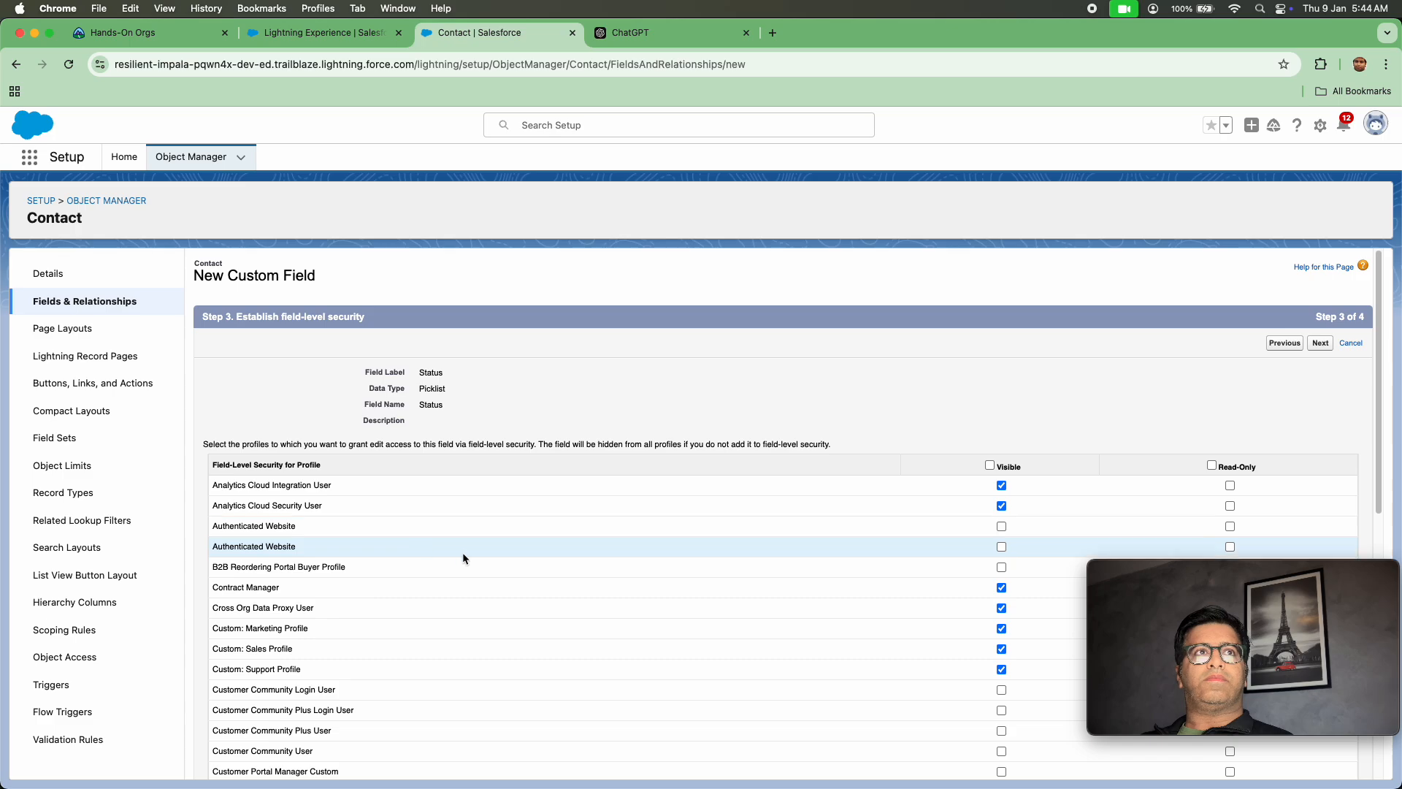
Make the Status field visible to all profiles and save it with all four Contact page layouts included.
{"action": "left_click", "coordinate": [989, 465]}
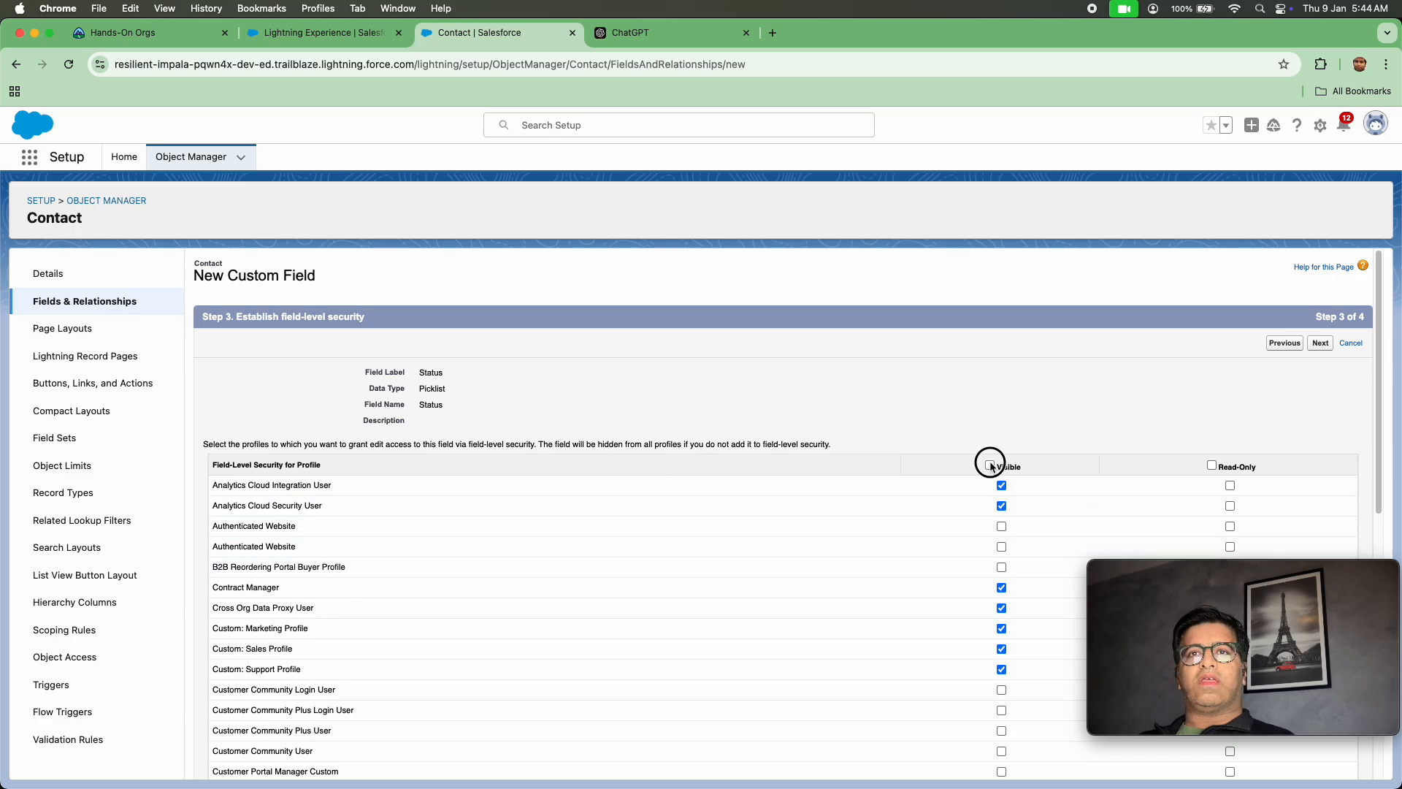
{"action": "left_click", "coordinate": [1322, 343]}
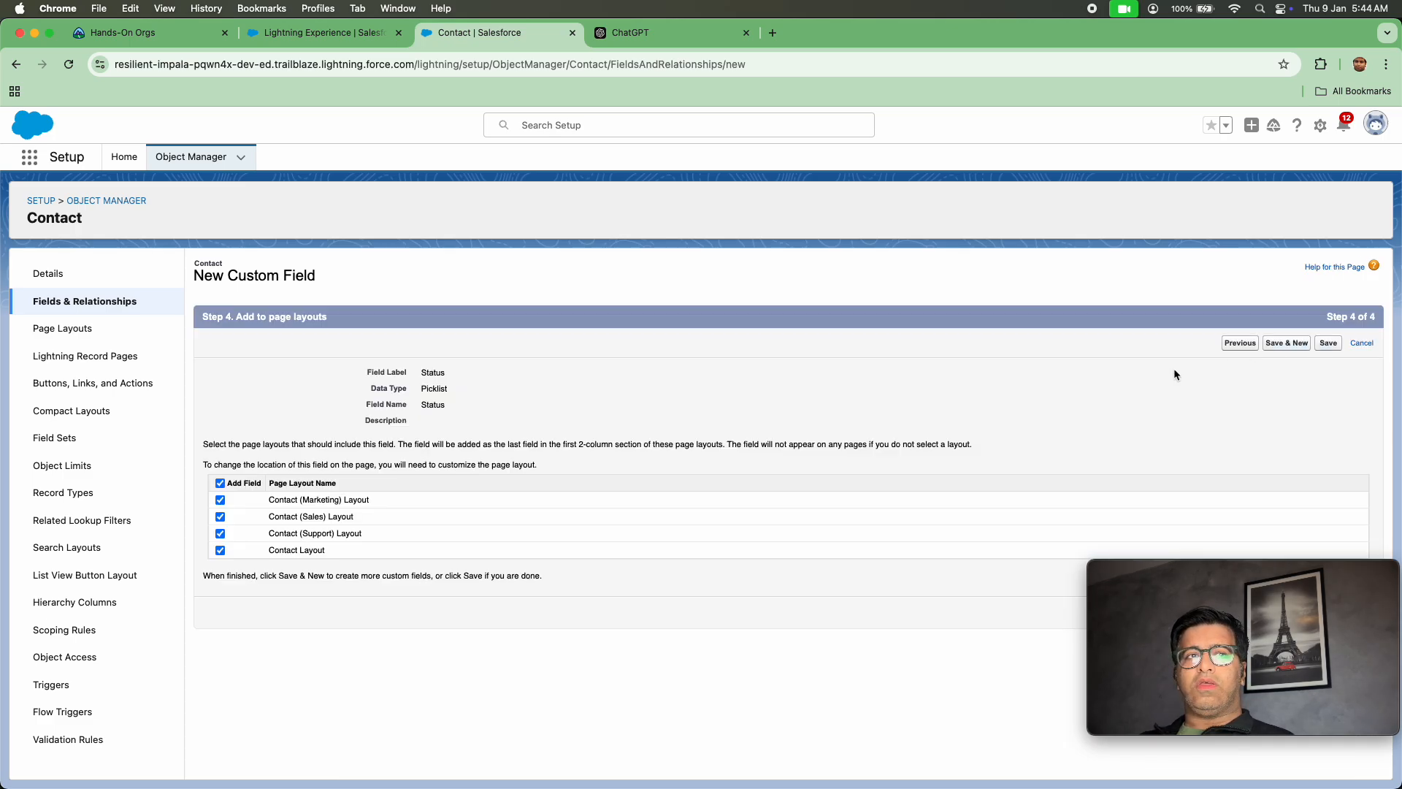
{"action": "left_click", "coordinate": [1329, 347]}
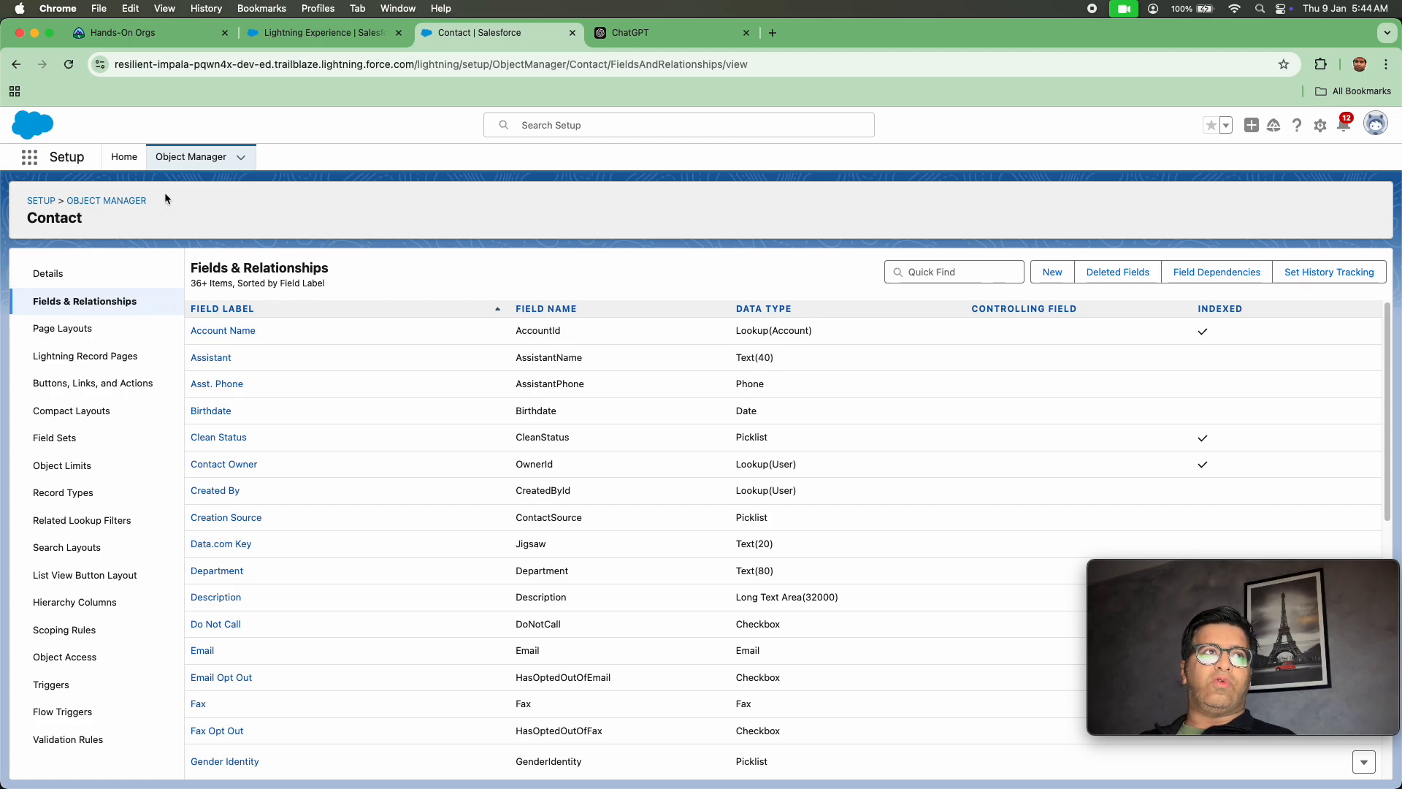
Return to the Setup home, search the setup pages for "flow" and open the Flows page.
{"action": "left_click", "coordinate": [139, 163]}
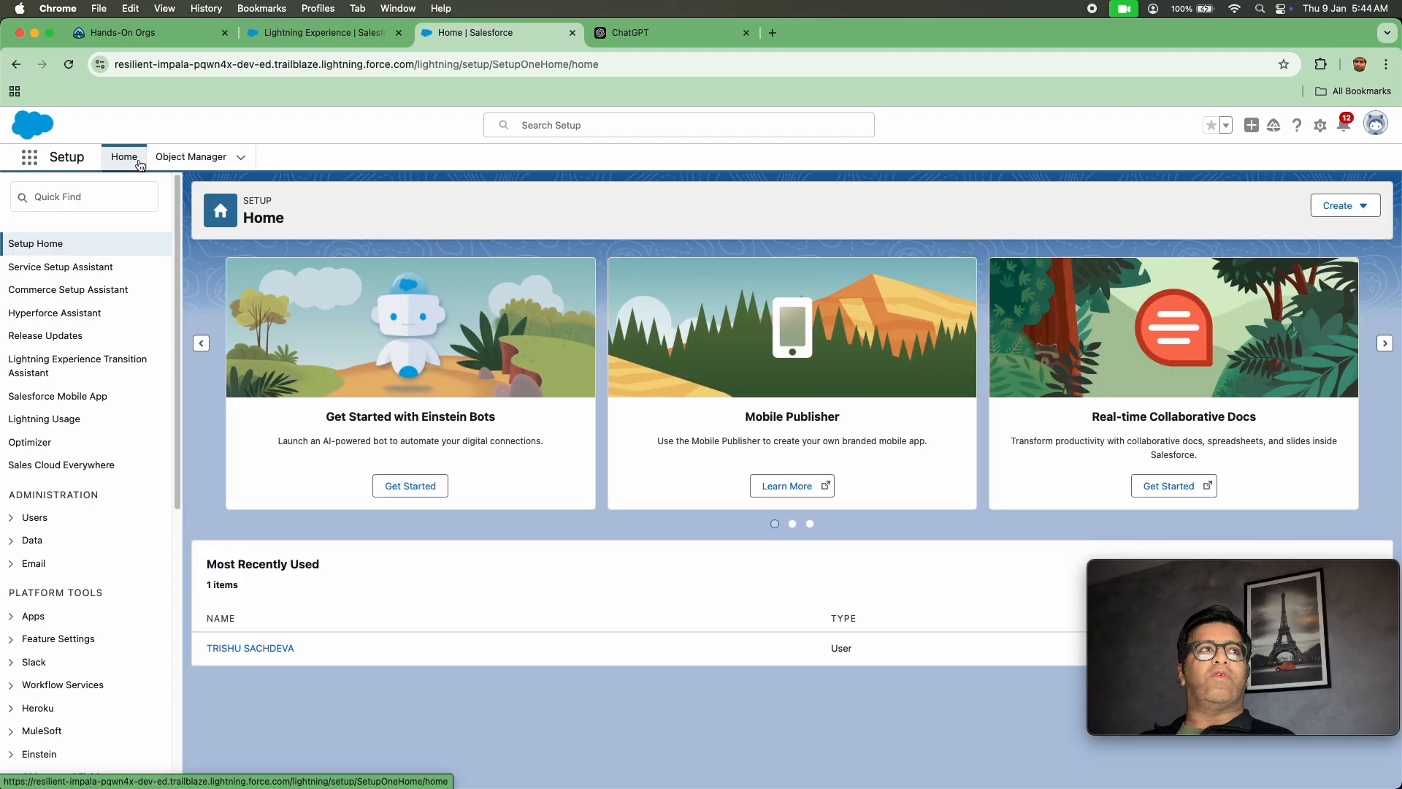
{"action": "left_click", "coordinate": [115, 200]}
{"action": "type", "text": "fk"}
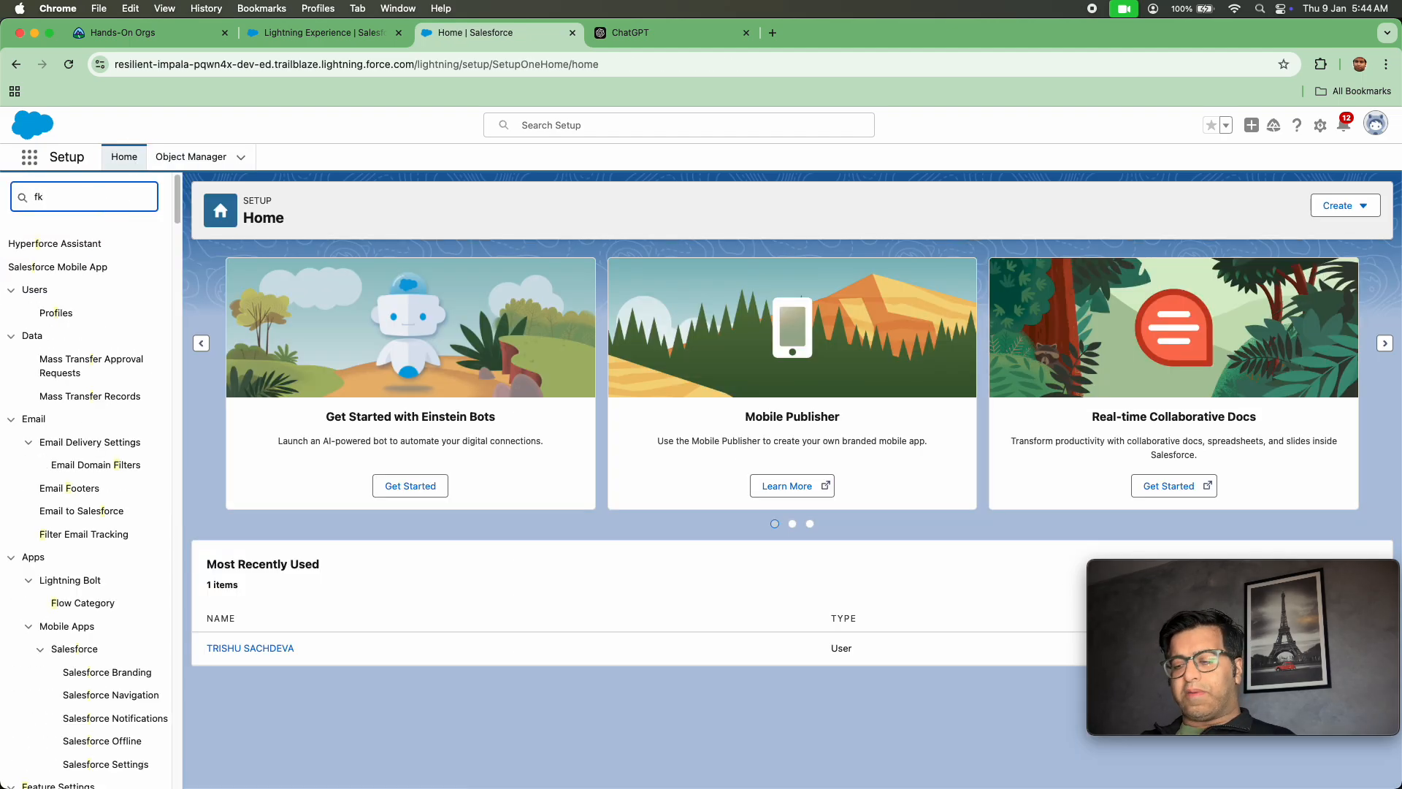
{"action": "key", "text": "BackSpace"}
{"action": "type", "text": "low"}
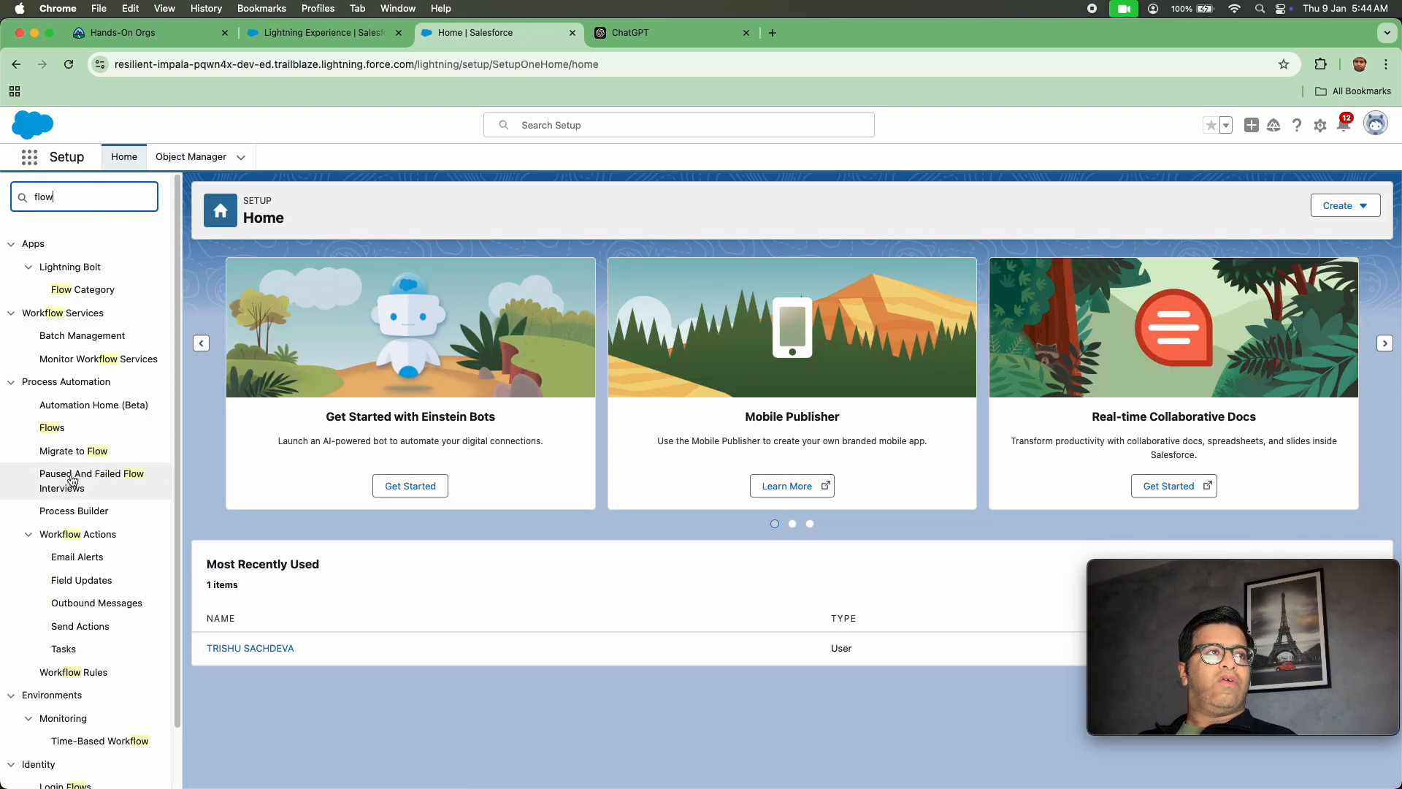
{"action": "left_click", "coordinate": [51, 428]}
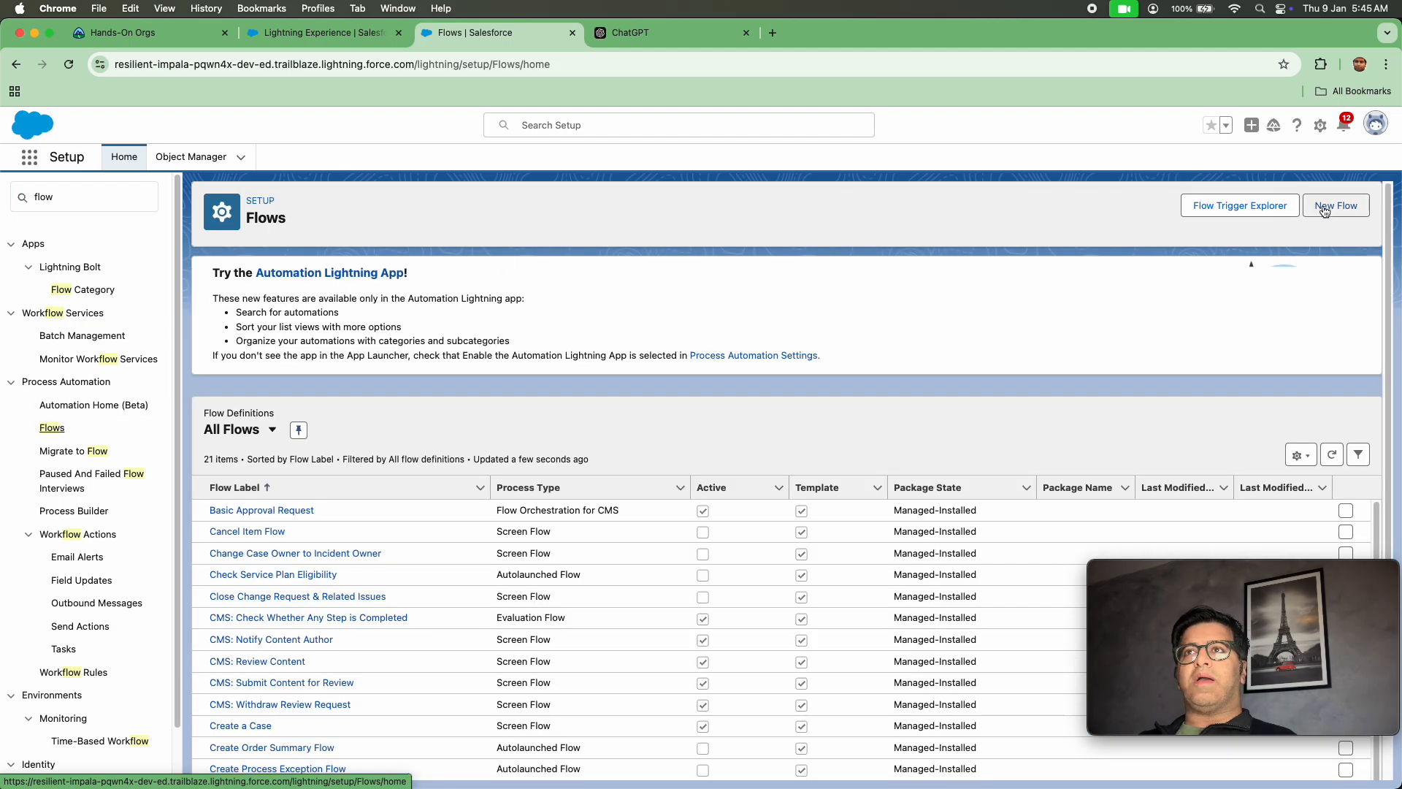
Start a new Record-Triggered Flow from scratch and dismiss the introductory tip in Flow Builder.
{"action": "left_click", "coordinate": [1331, 204]}
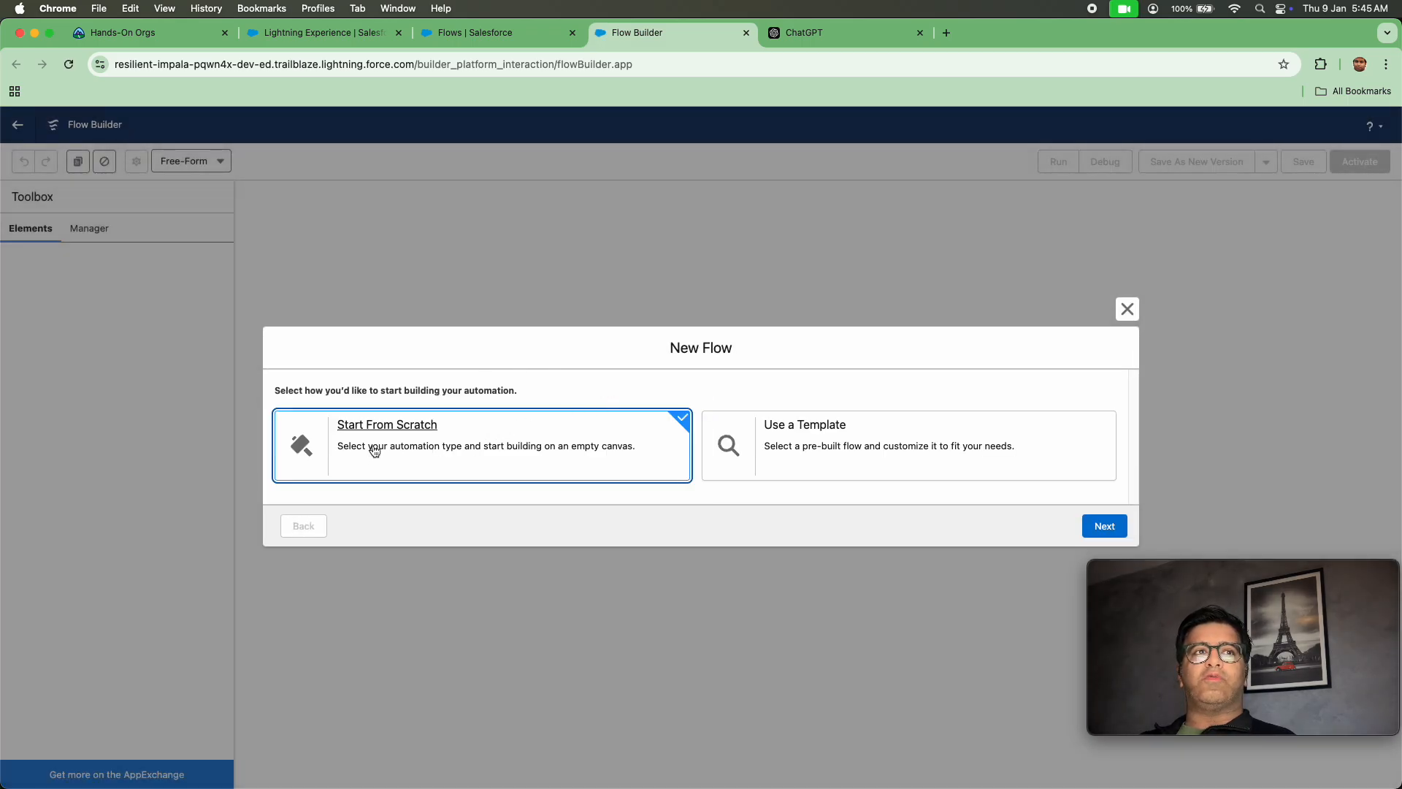
{"action": "left_click", "coordinate": [1106, 527]}
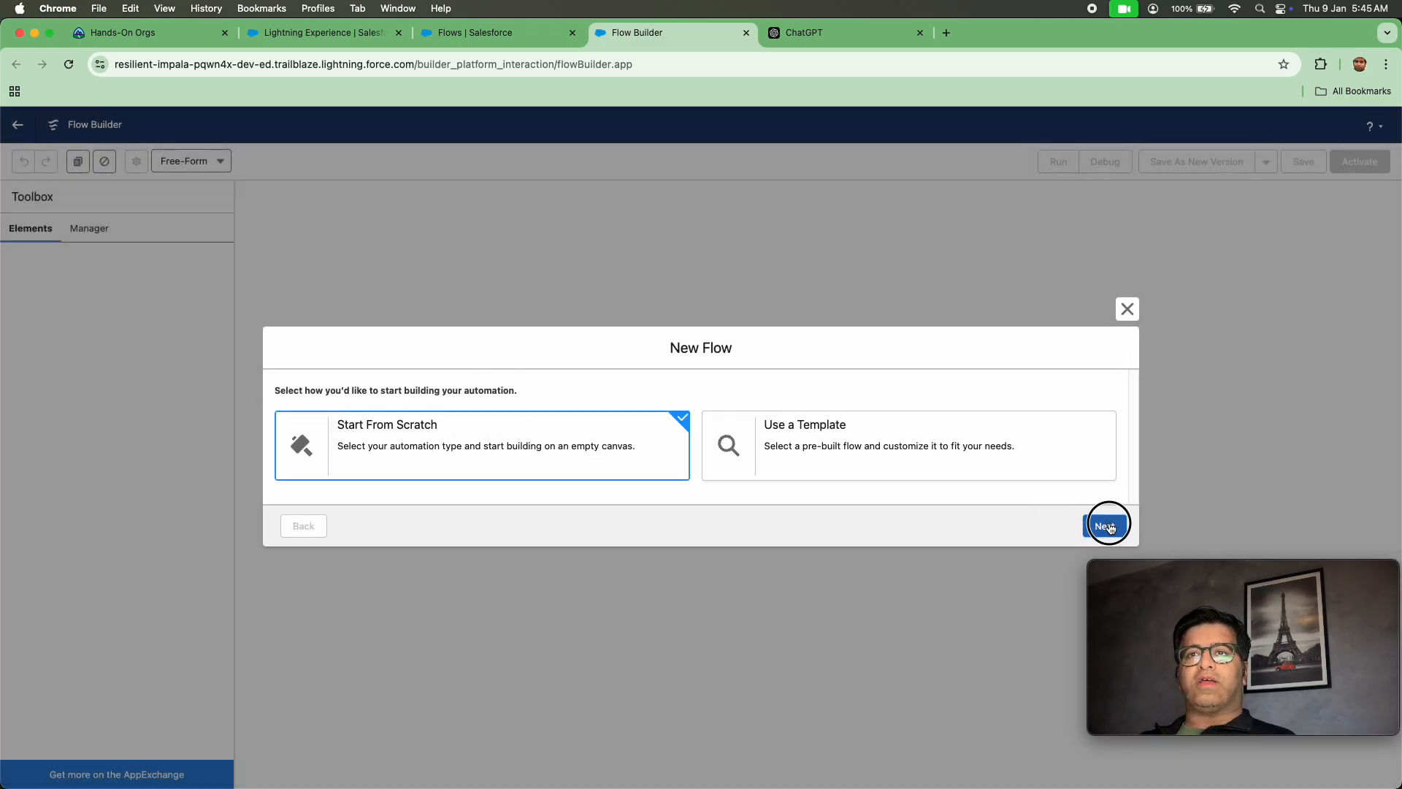
{"action": "scroll", "coordinate": [823, 484], "scroll_direction": "down", "scroll_amount": 5}
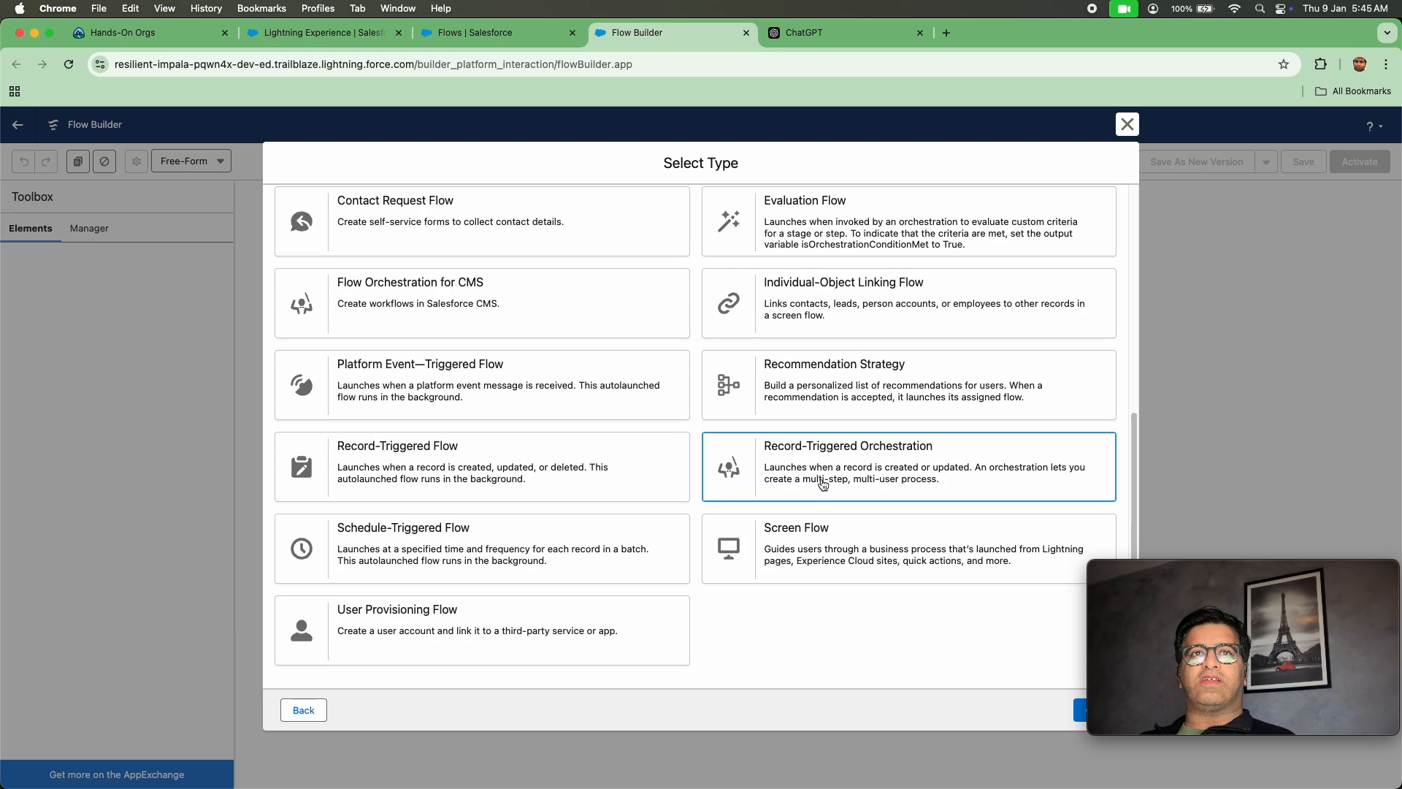
{"action": "scroll", "coordinate": [823, 485], "scroll_direction": "up", "scroll_amount": 10}
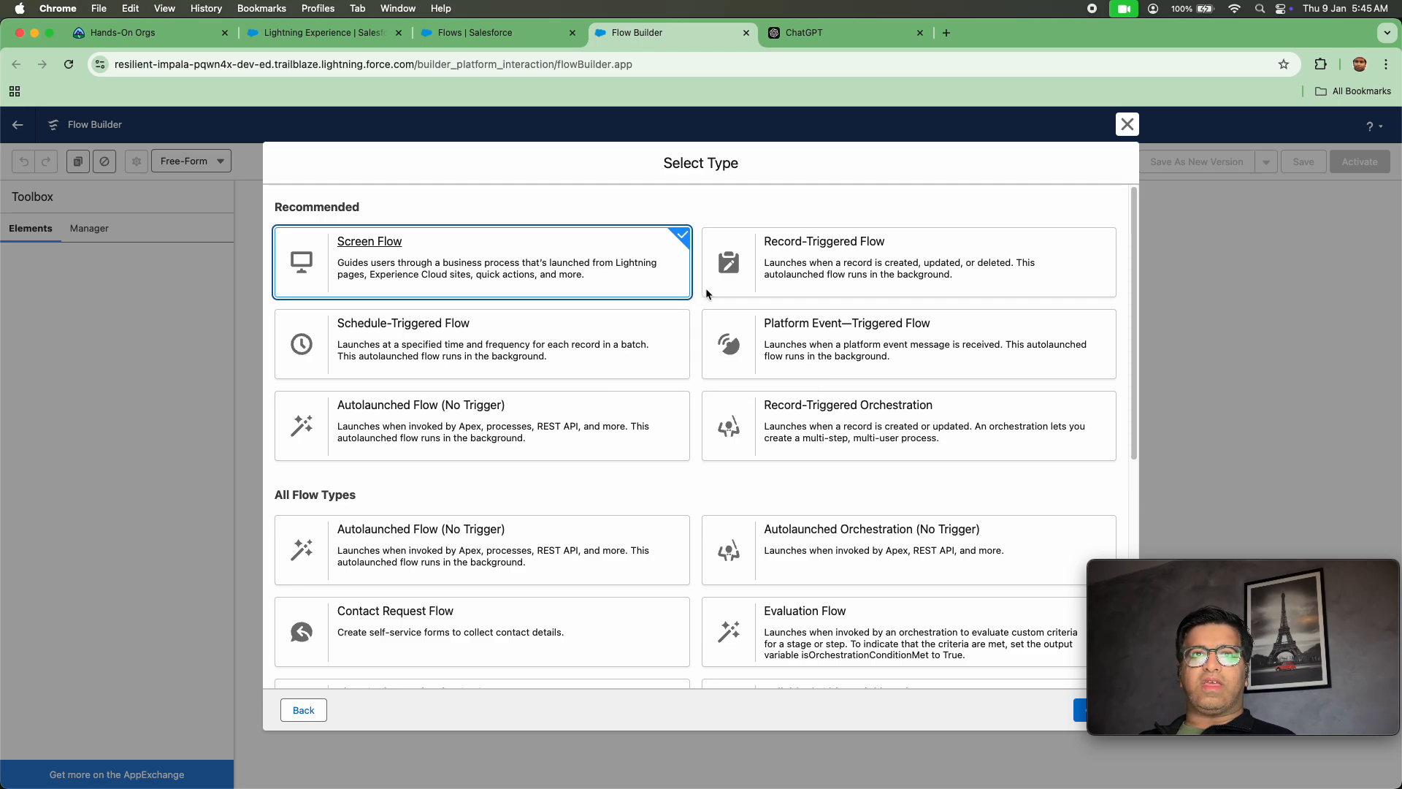
{"action": "left_click", "coordinate": [817, 263]}
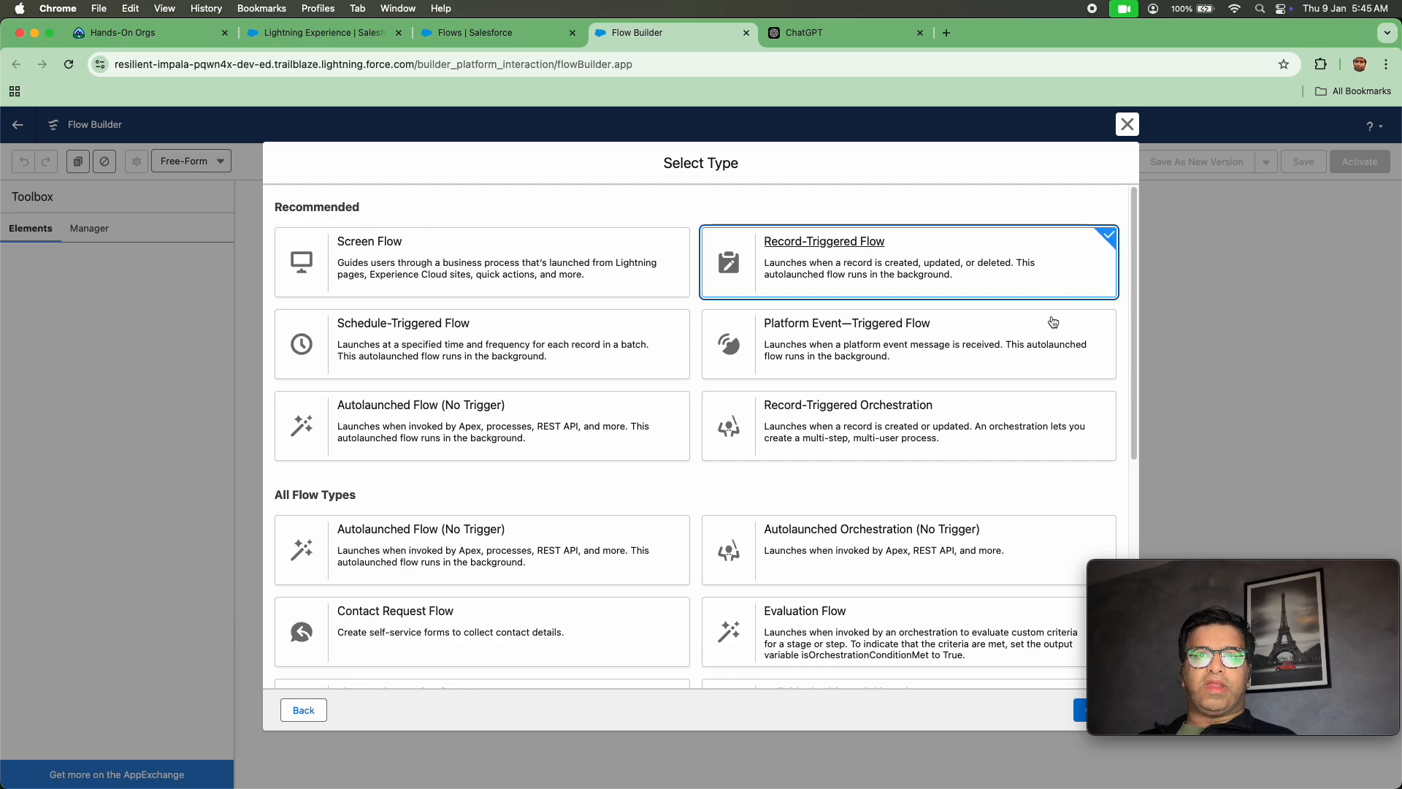
{"action": "scroll", "coordinate": [1074, 635], "scroll_direction": "down", "scroll_amount": 10}
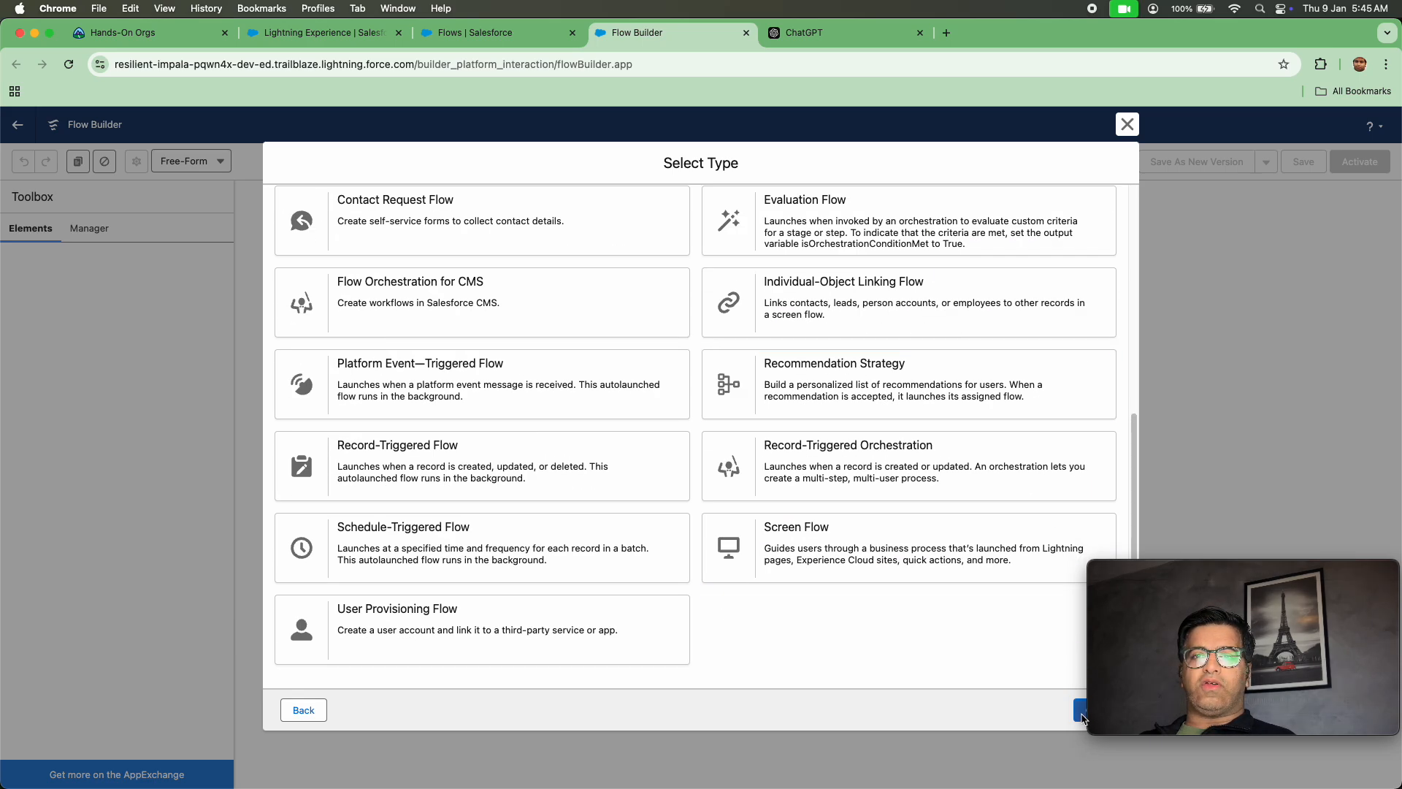
{"action": "left_click", "coordinate": [1082, 713]}
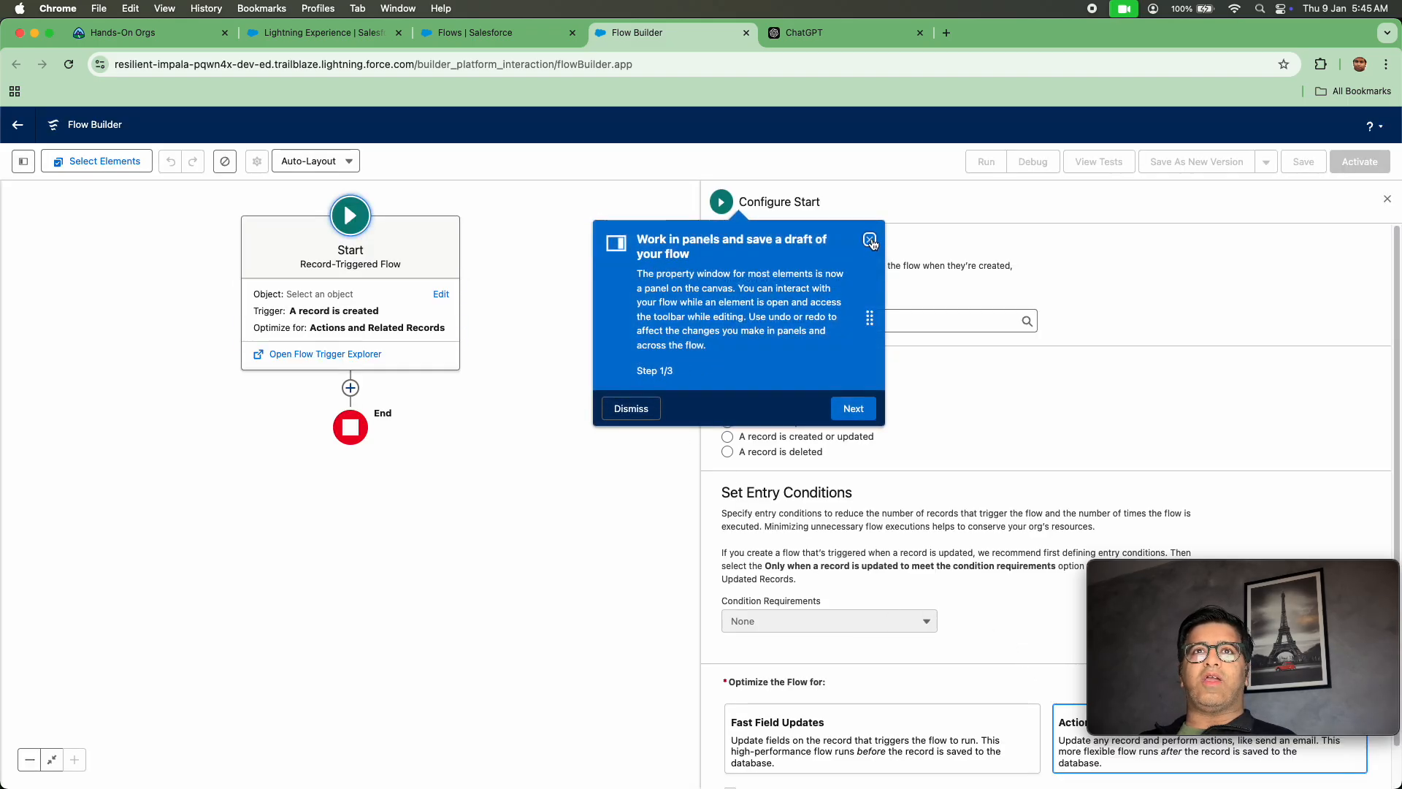
{"action": "left_click", "coordinate": [871, 241]}
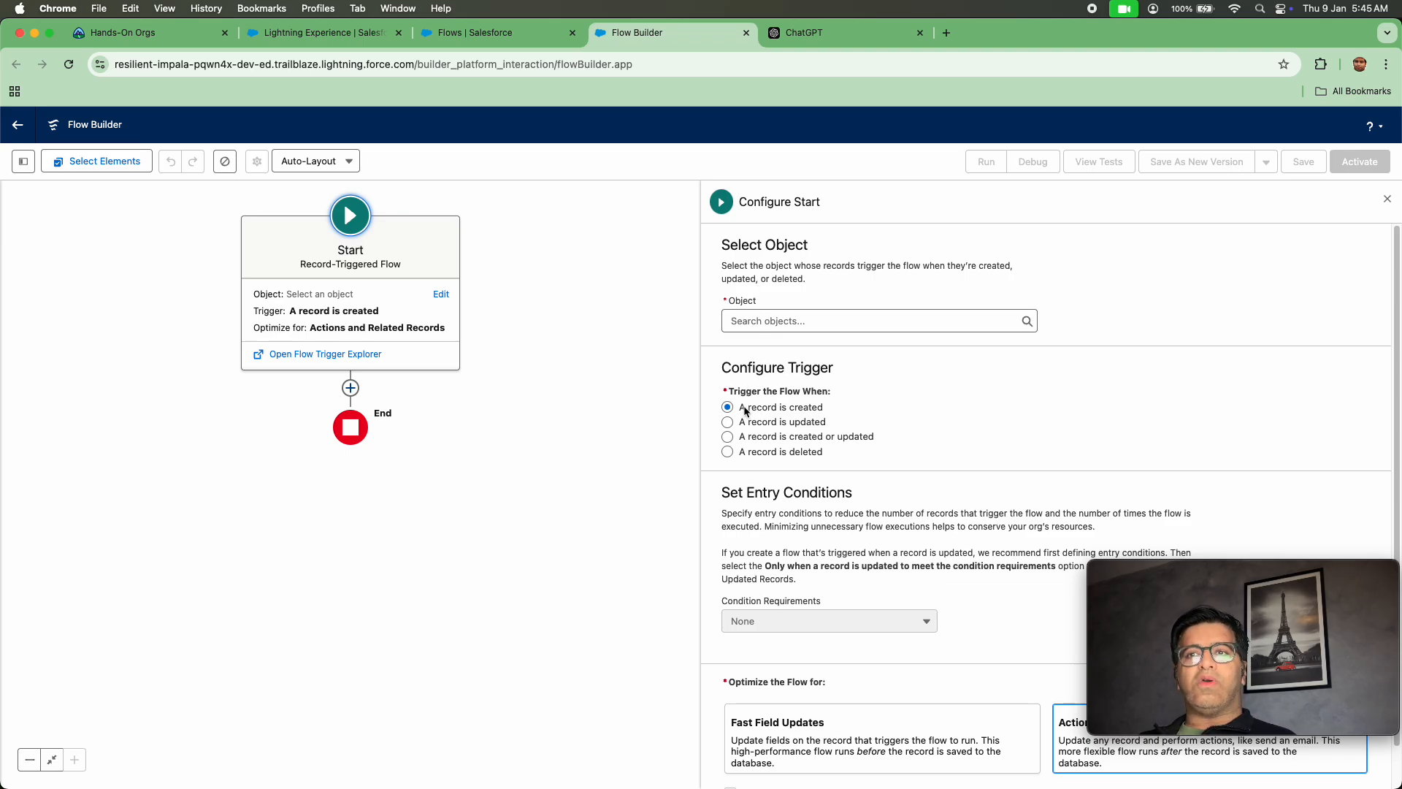
Configure the flow's start to use the Account object and trigger when a record is created or updated.
{"action": "left_click", "coordinate": [830, 326]}
{"action": "type", "text": "Account"}
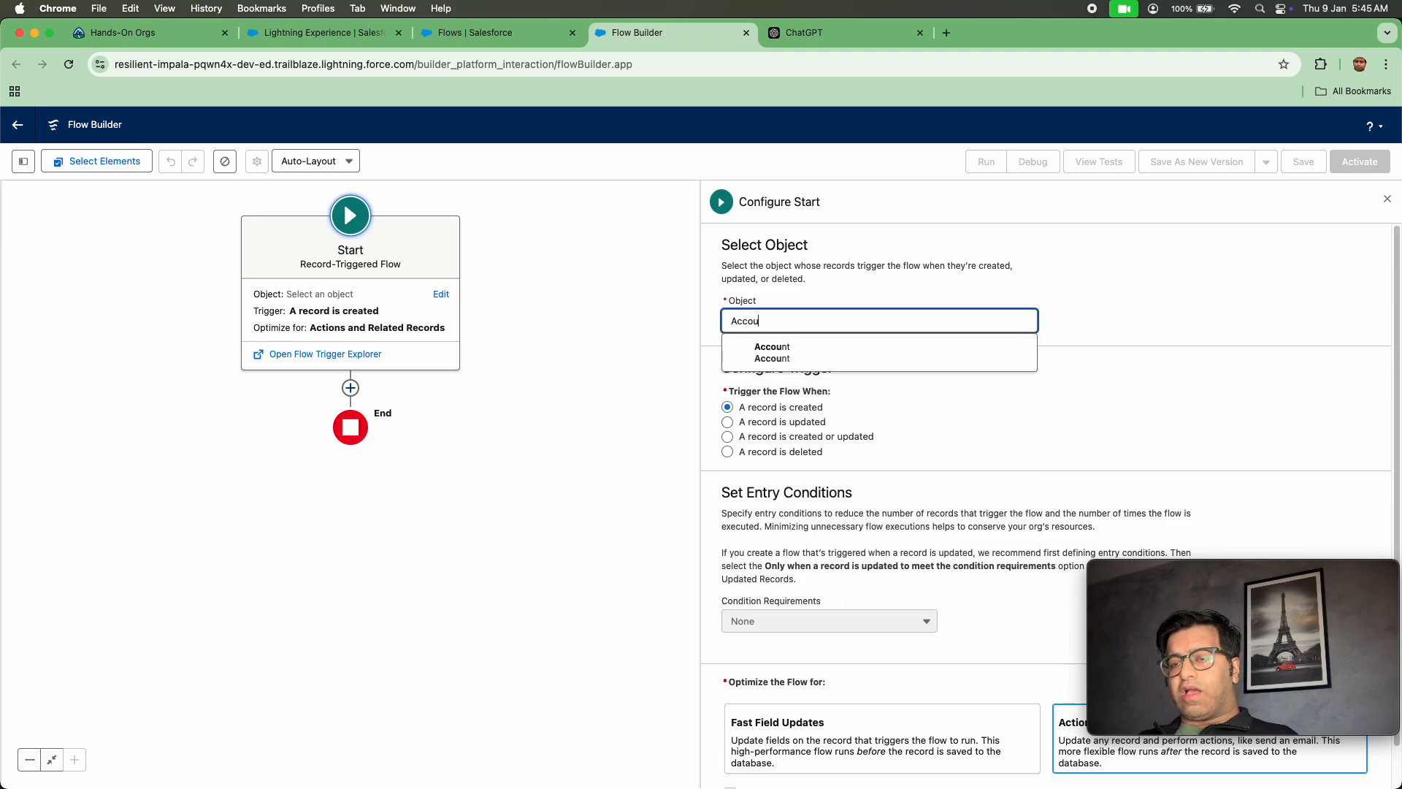
{"action": "left_click", "coordinate": [827, 355]}
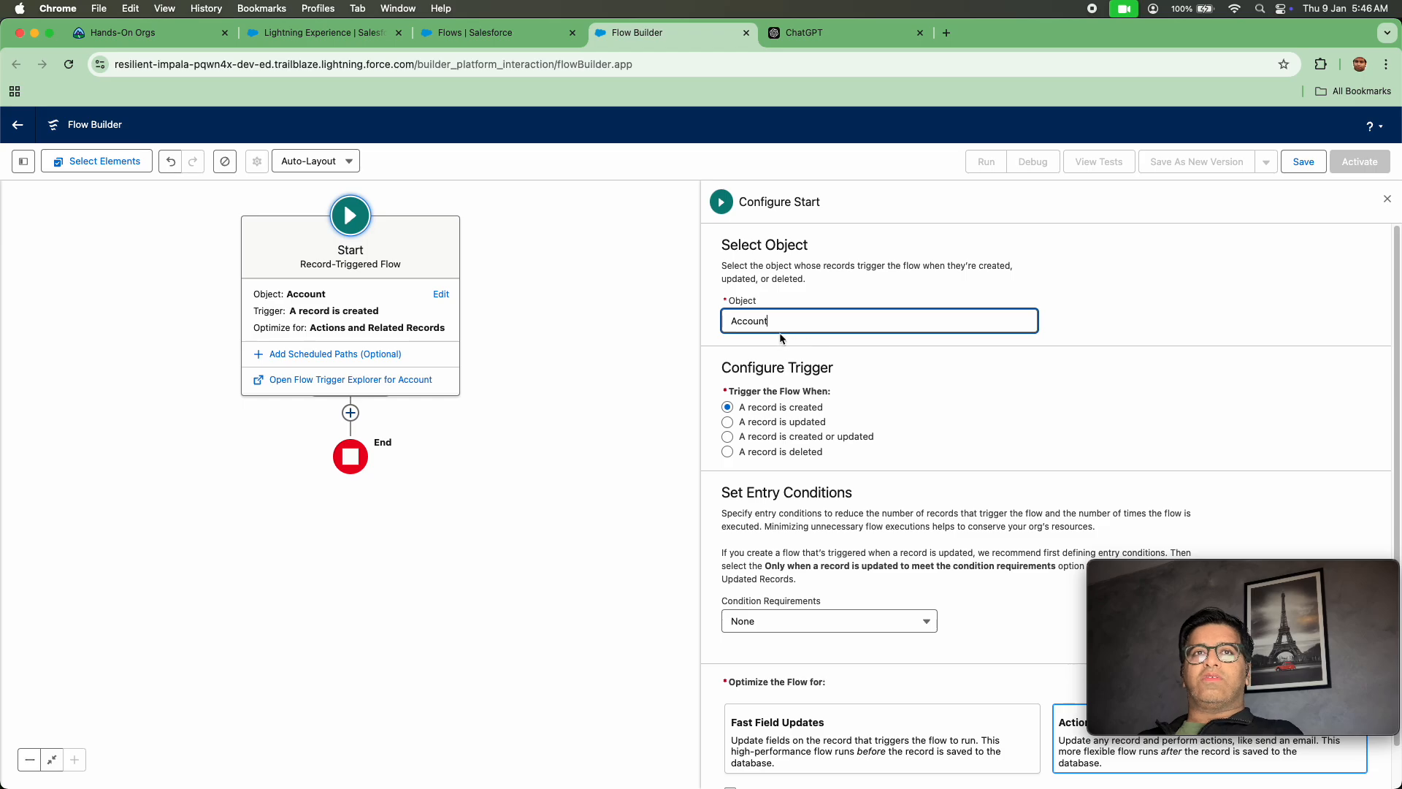
{"action": "left_click", "coordinate": [727, 438]}
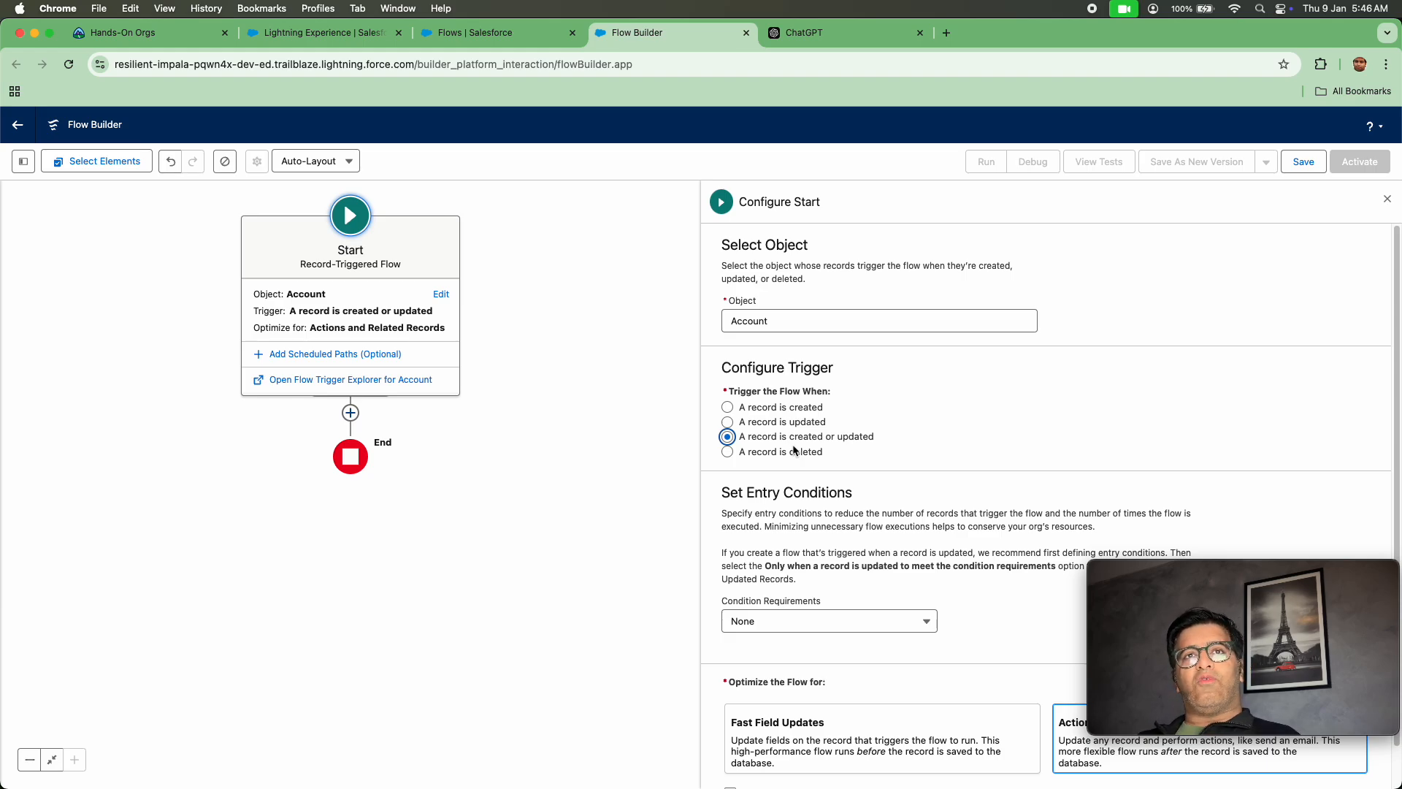
Set the entry condition requirements to All Conditions Are Met (AND).
{"action": "scroll", "coordinate": [987, 442], "scroll_direction": "down", "scroll_amount": 1}
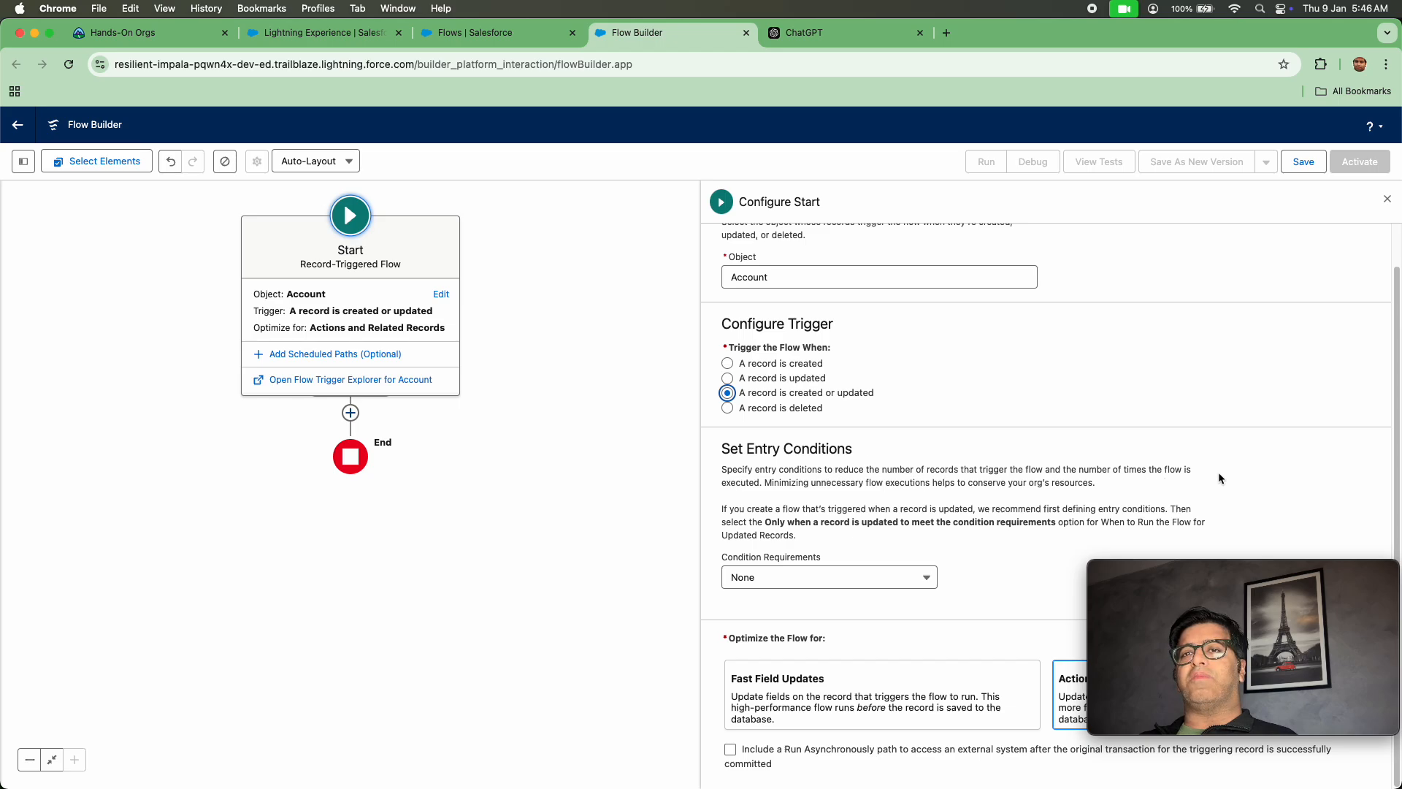
{"action": "left_click", "coordinate": [918, 580]}
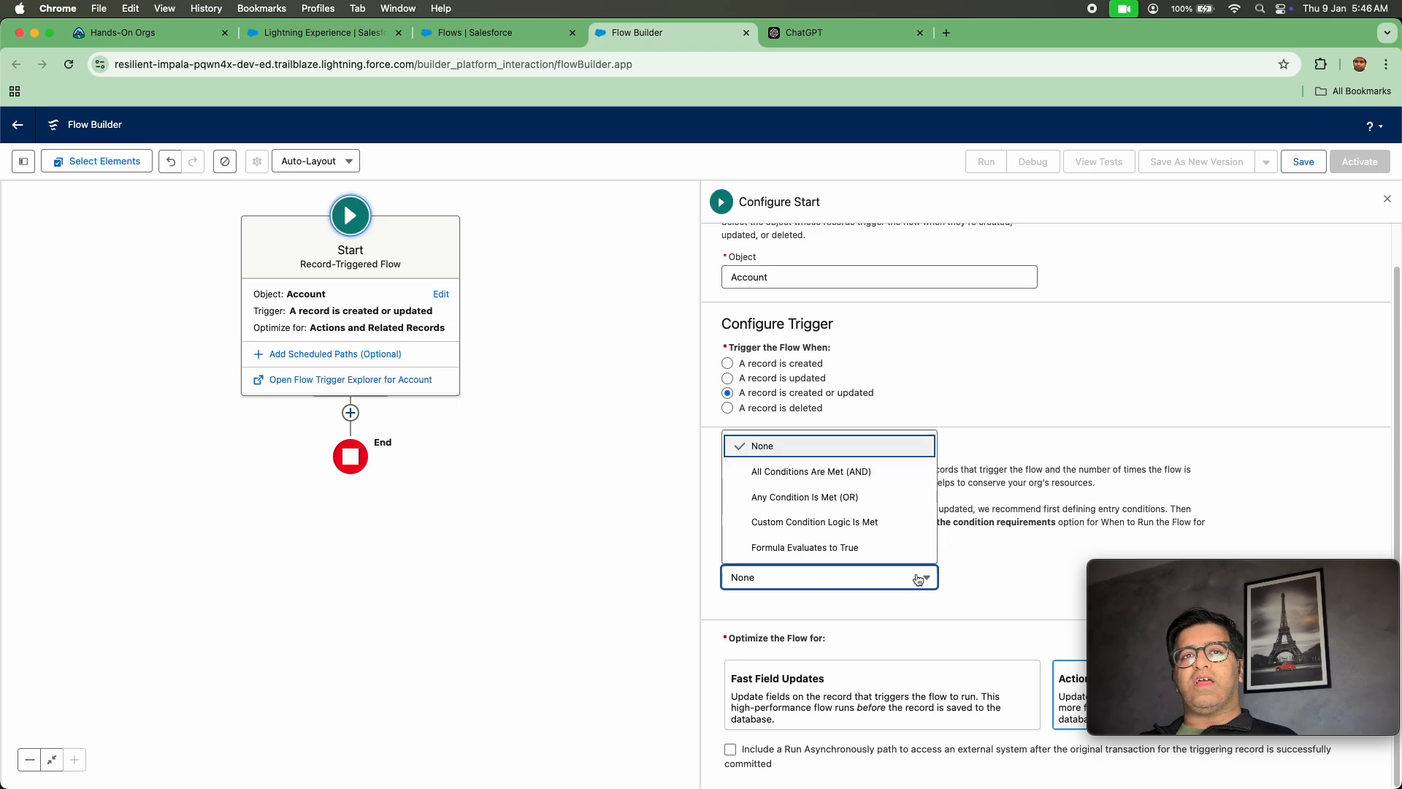
{"action": "left_click", "coordinate": [879, 475]}
{"action": "scroll", "coordinate": [953, 477], "scroll_direction": "down", "scroll_amount": 3}
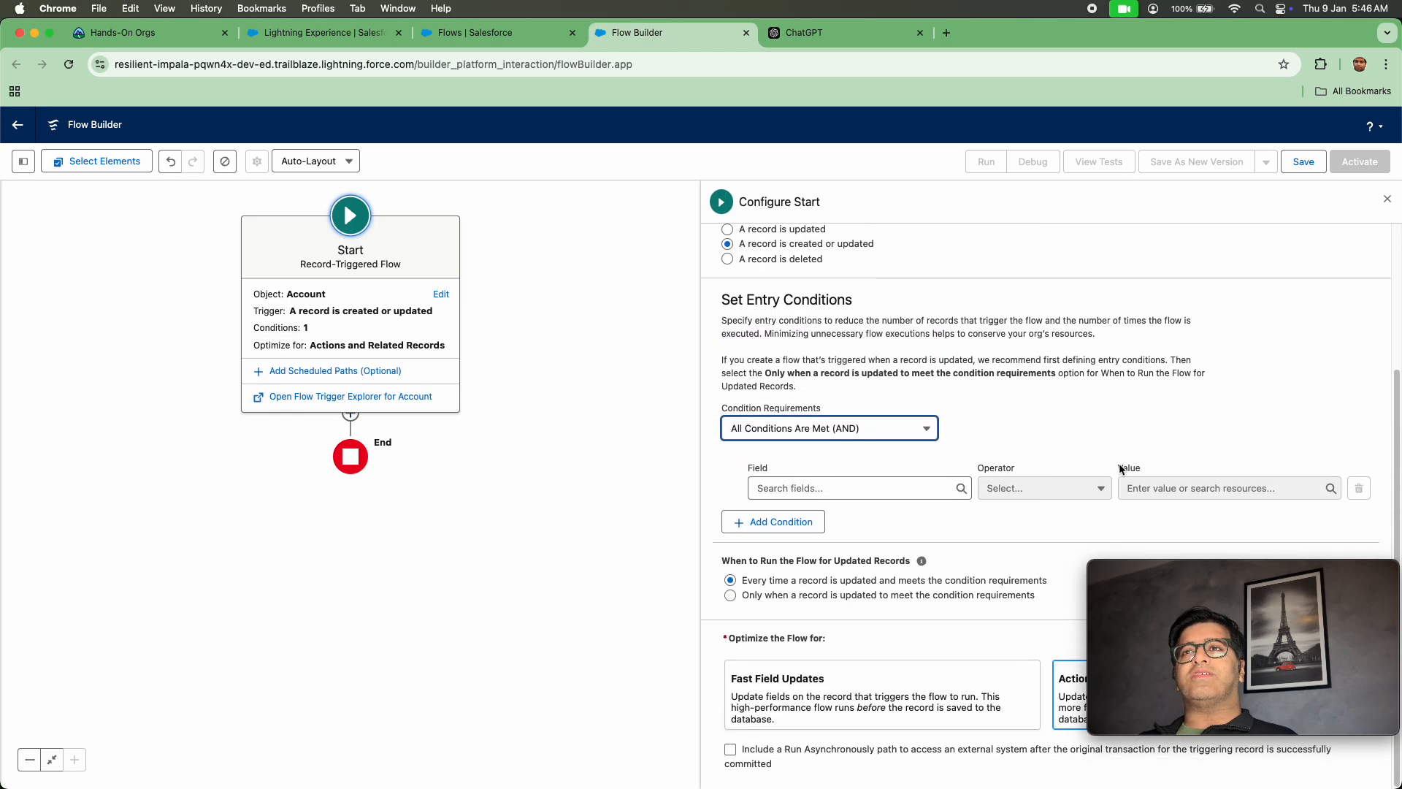
{"action": "left_click", "coordinate": [927, 496]}
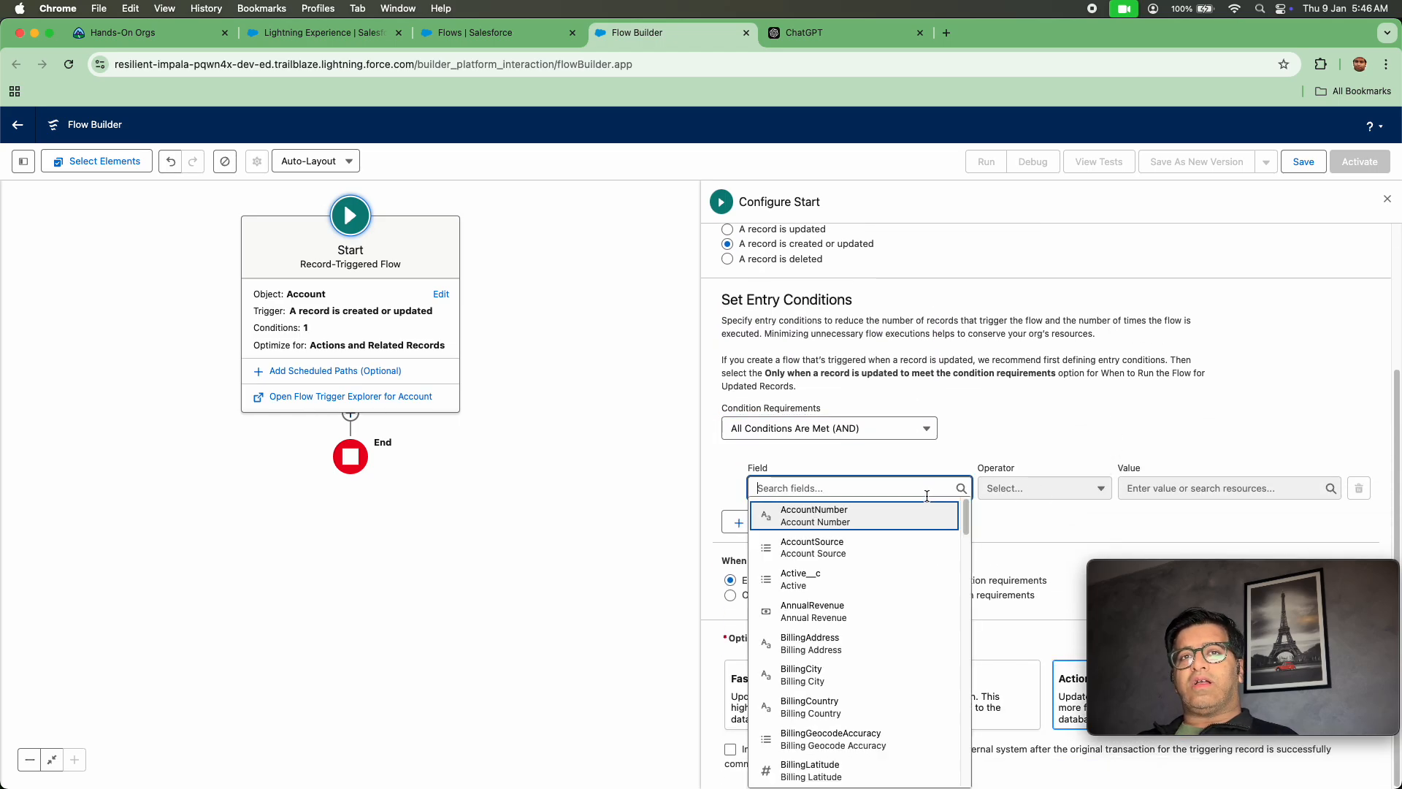
{"action": "type", "text": "is"}
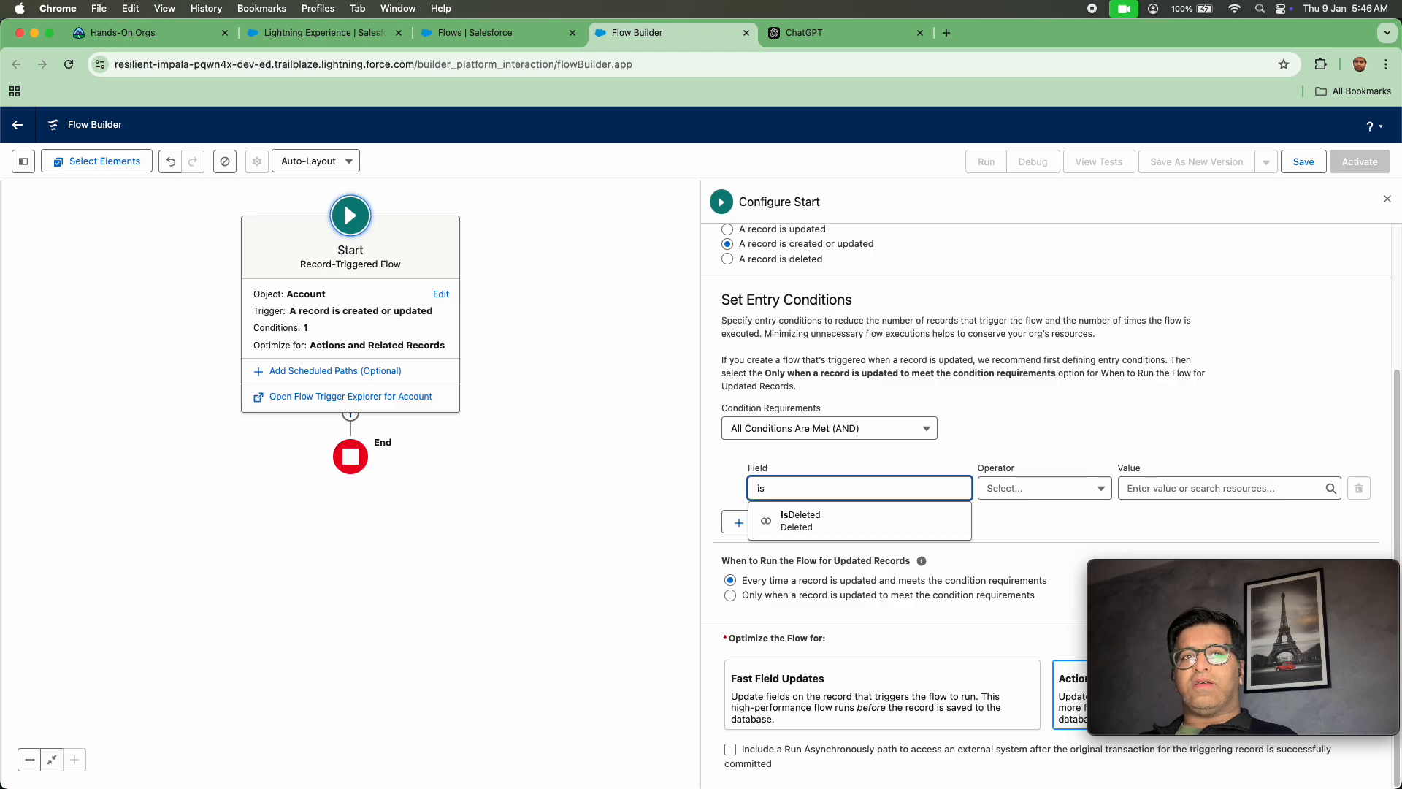
{"action": "type", "text": "a"}
{"action": "key", "text": "BackSpace"}
{"action": "key", "text": "BackSpace"}
{"action": "key", "text": "BackSpace"}
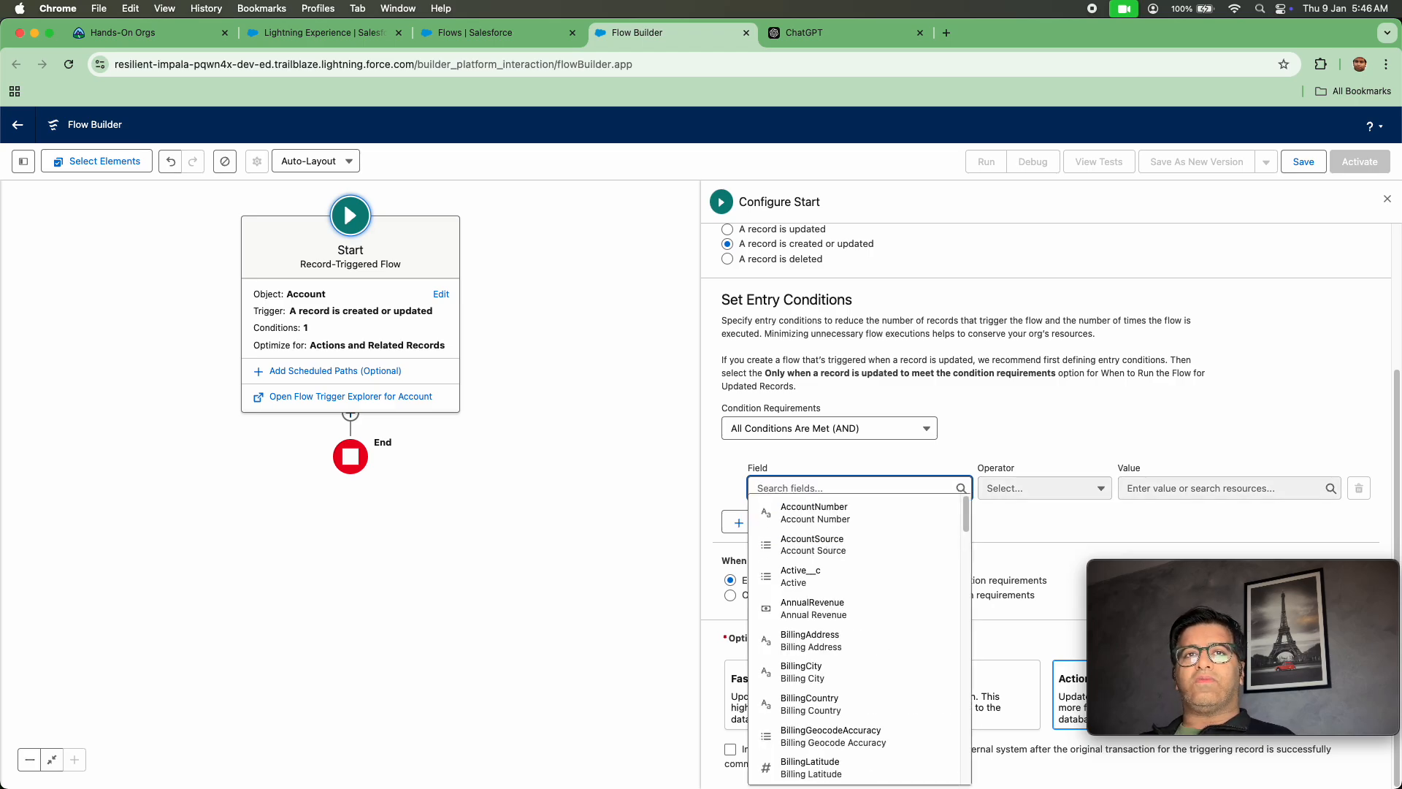
{"action": "left_click", "coordinate": [1104, 418]}
Define the entry condition as the Active__c field Equals No.
{"action": "left_click", "coordinate": [929, 488]}
{"action": "scroll", "coordinate": [905, 540], "scroll_direction": "down", "scroll_amount": 5}
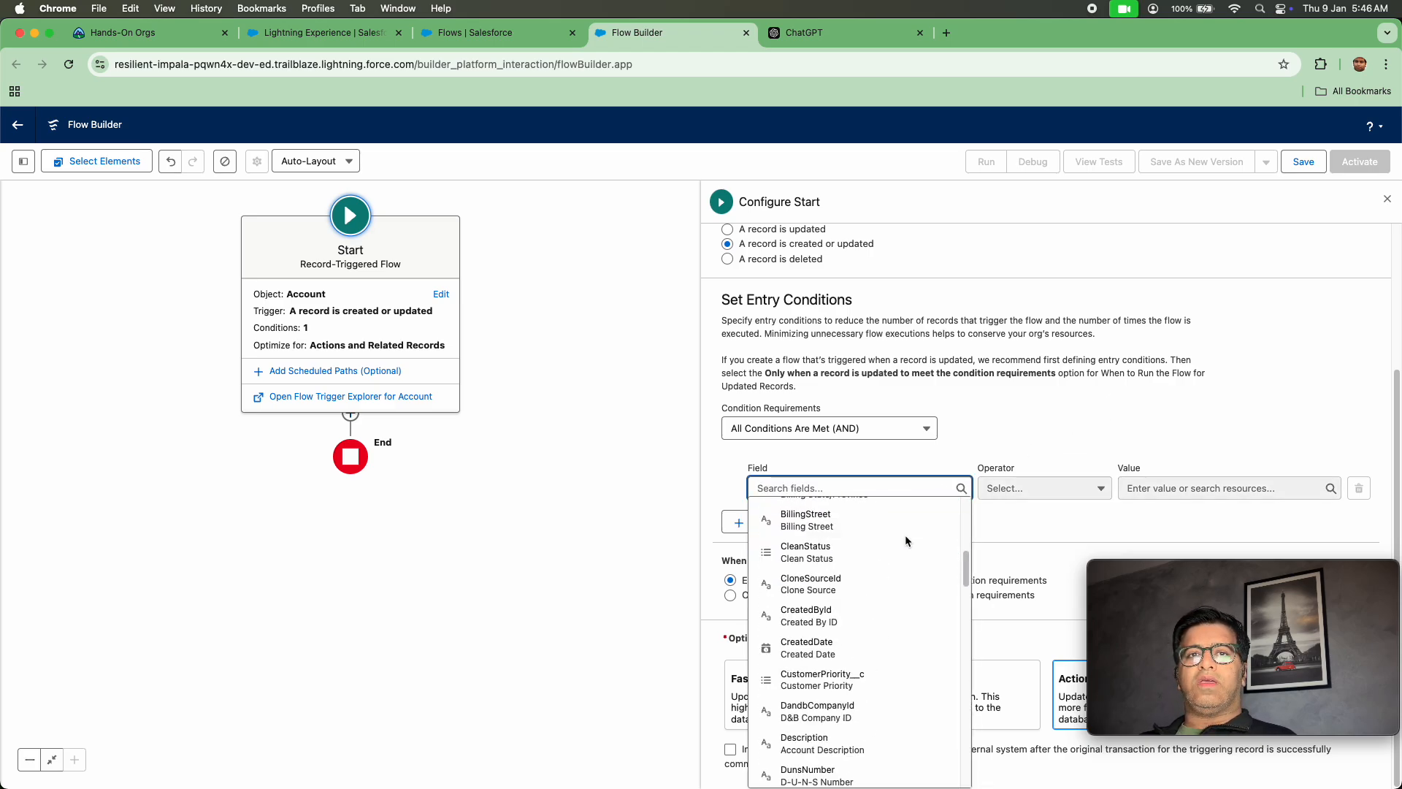
{"action": "scroll", "coordinate": [906, 541], "scroll_direction": "up", "scroll_amount": 5}
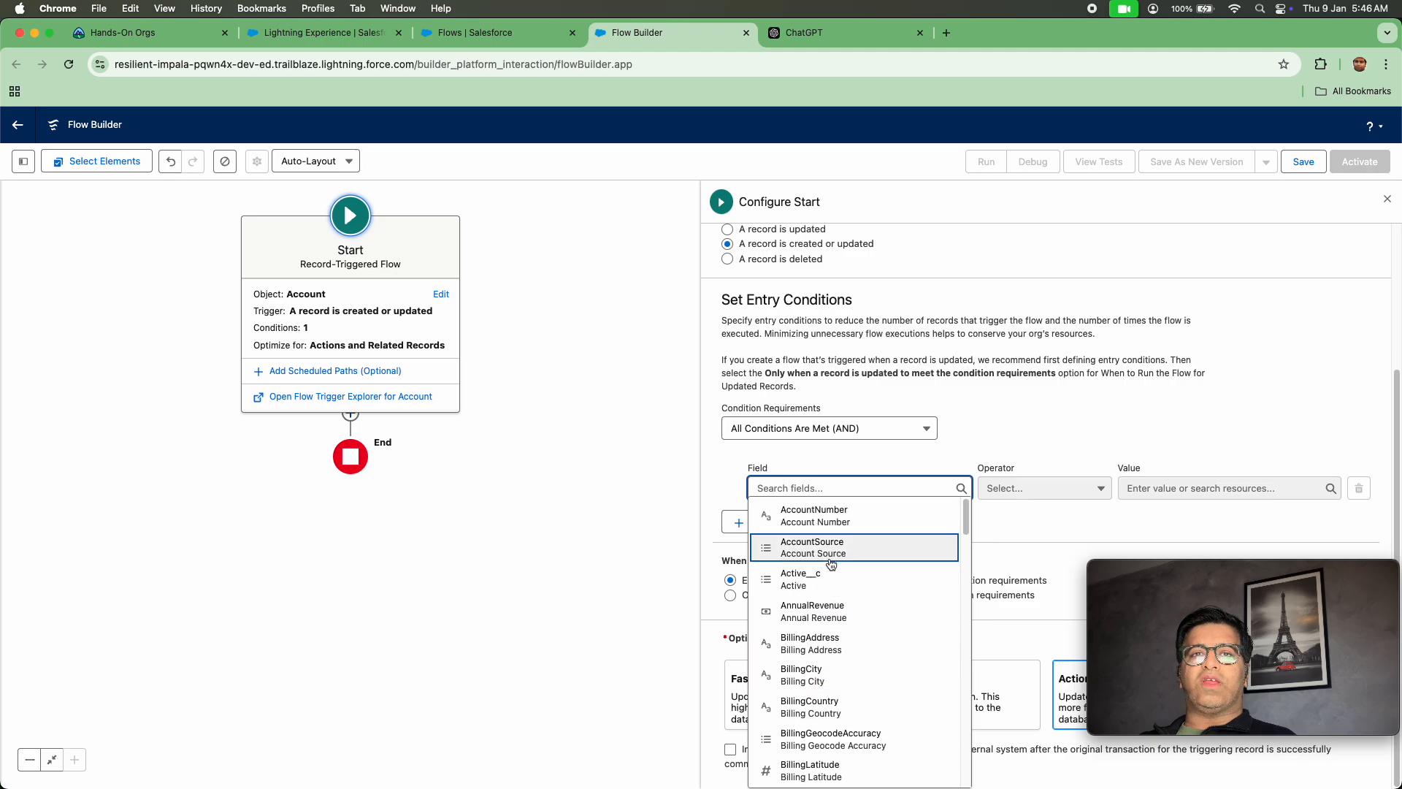
{"action": "left_click", "coordinate": [832, 579]}
{"action": "left_click", "coordinate": [1161, 487]}
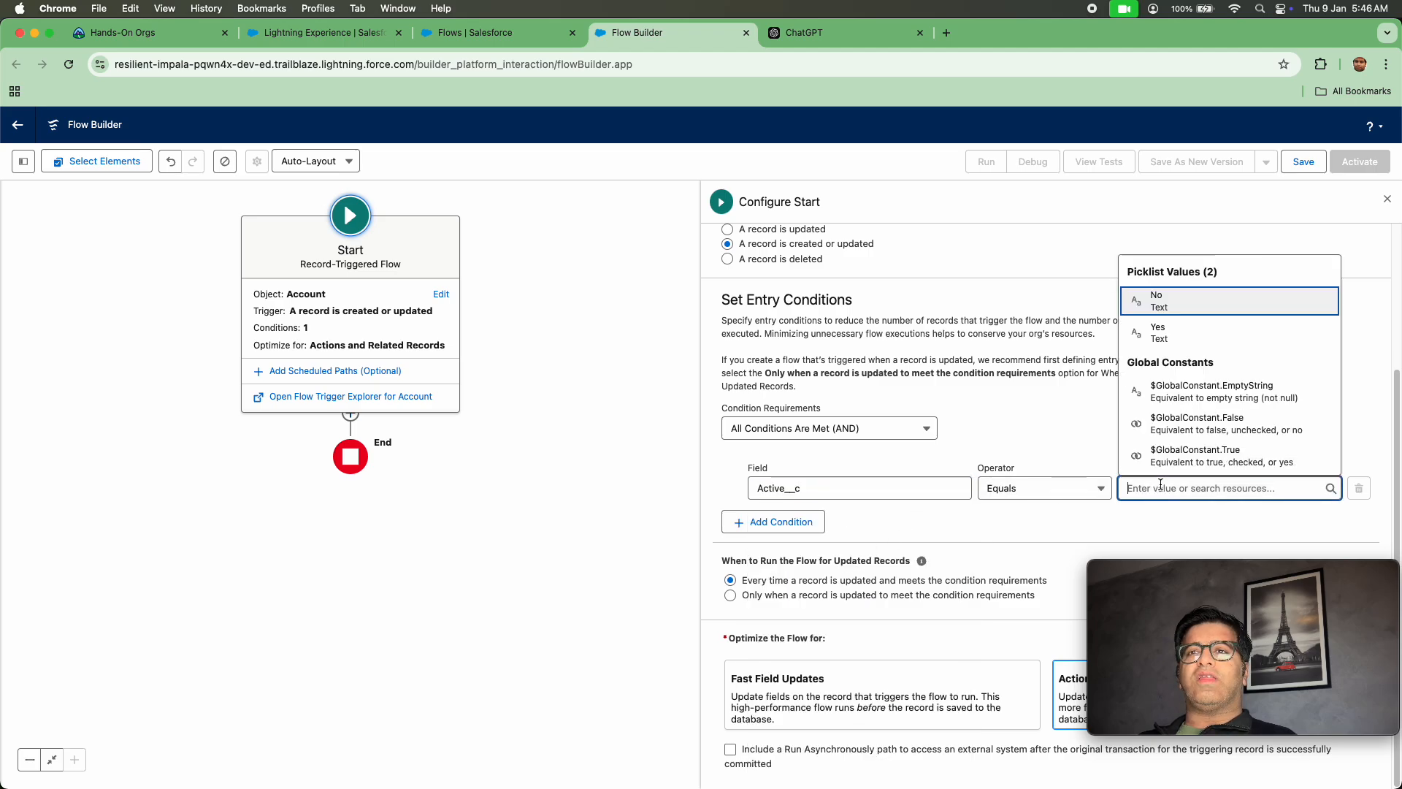
{"action": "left_click", "coordinate": [1160, 306]}
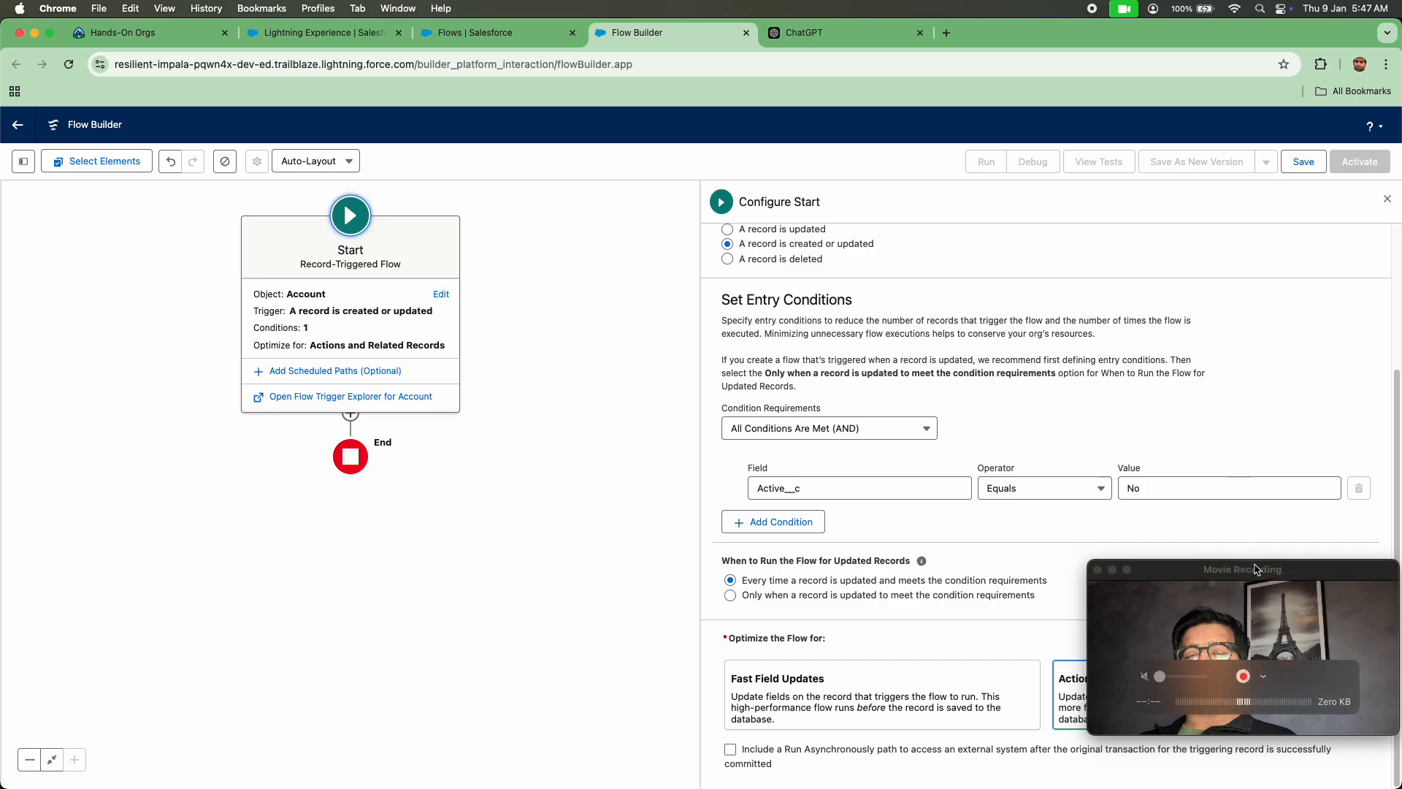
Run the flow only when a record is updated to meet the condition requirements, optimize it for Actions and Related Records, and close the start configuration.
{"action": "left_click_drag", "start_coordinate": [1252, 564], "coordinate": [248, 541]}
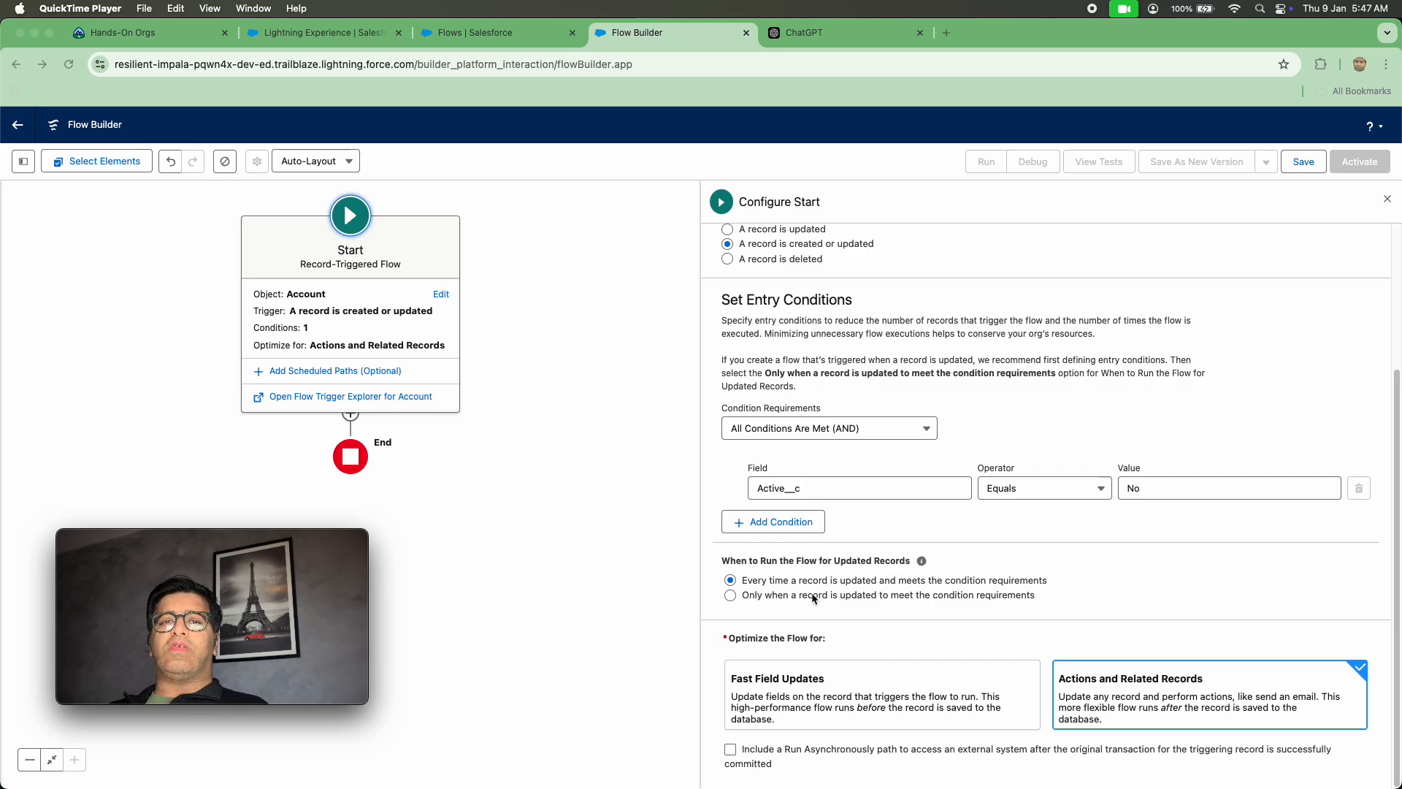
{"action": "left_click", "coordinate": [814, 597]}
{"action": "left_click", "coordinate": [730, 596]}
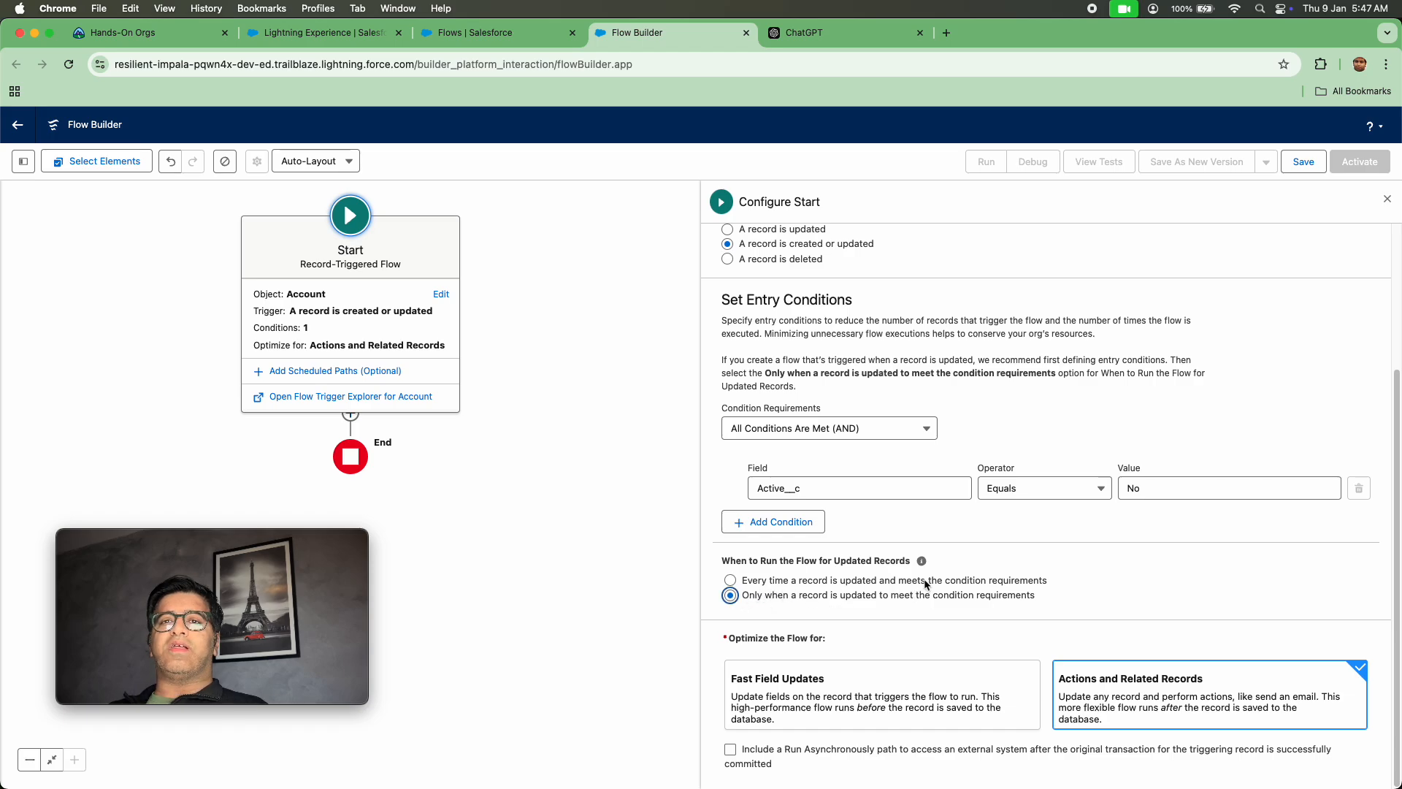
{"action": "mouse_move", "coordinate": [924, 565]}
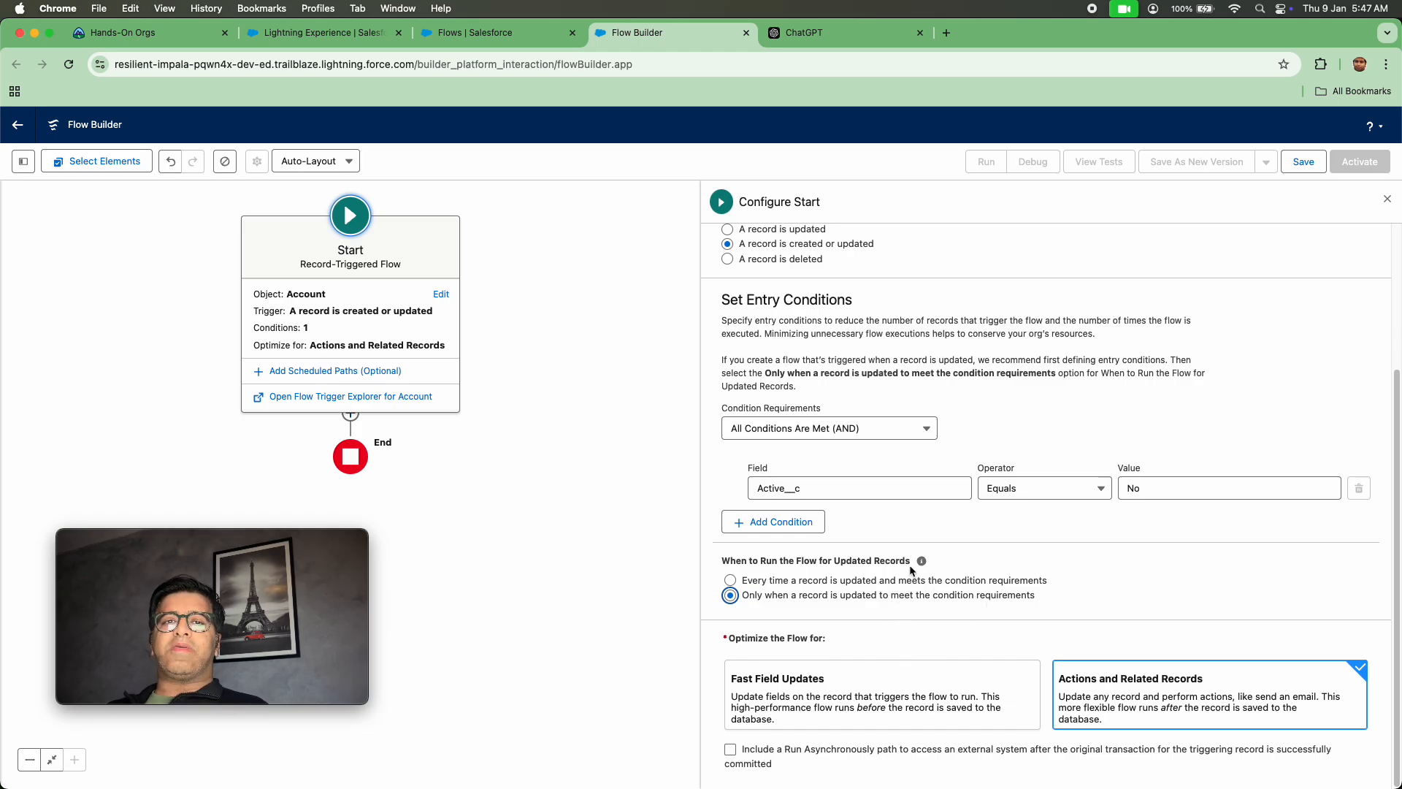
{"action": "scroll", "coordinate": [906, 643], "scroll_direction": "up", "scroll_amount": 5}
{"action": "scroll", "coordinate": [876, 628], "scroll_direction": "down", "scroll_amount": 5}
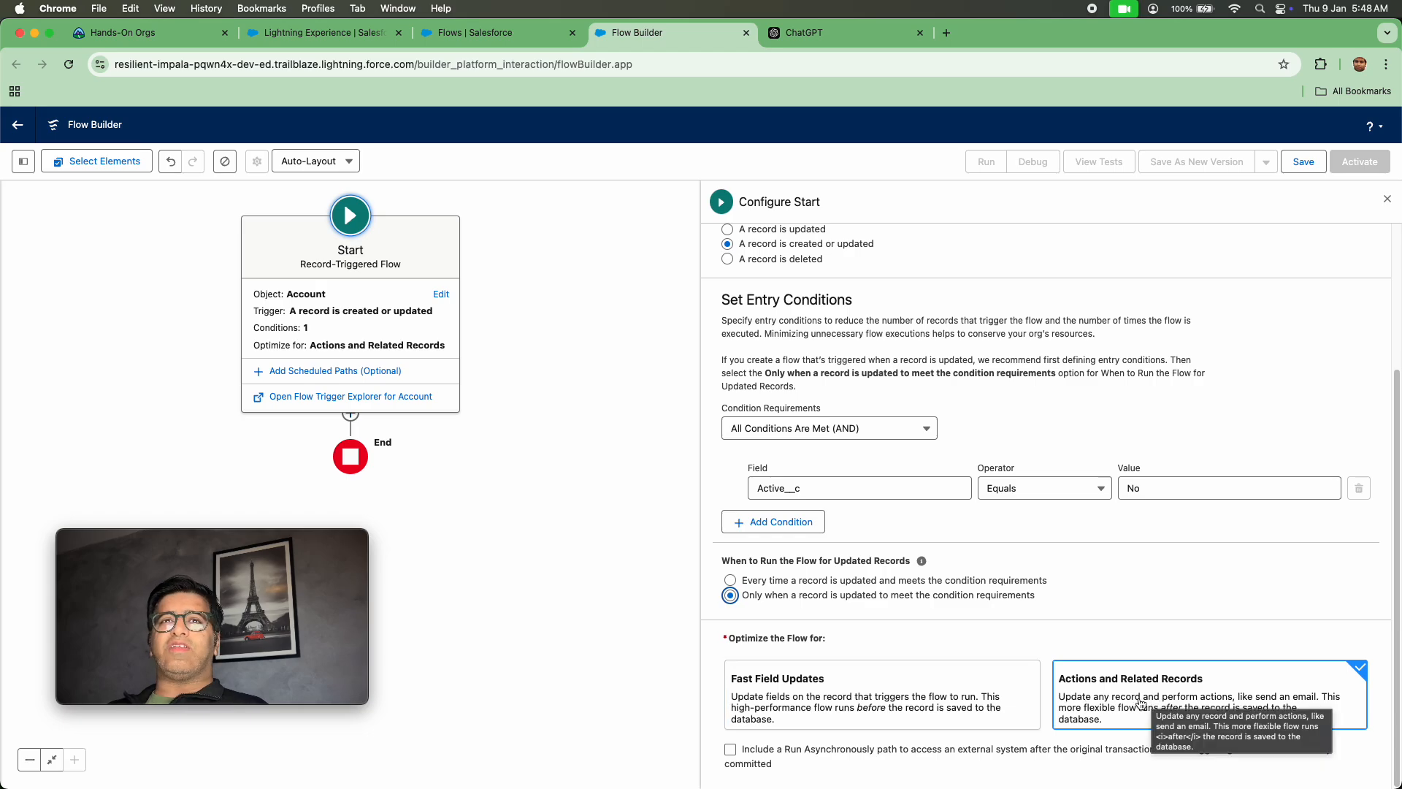
{"action": "left_click", "coordinate": [1140, 703]}
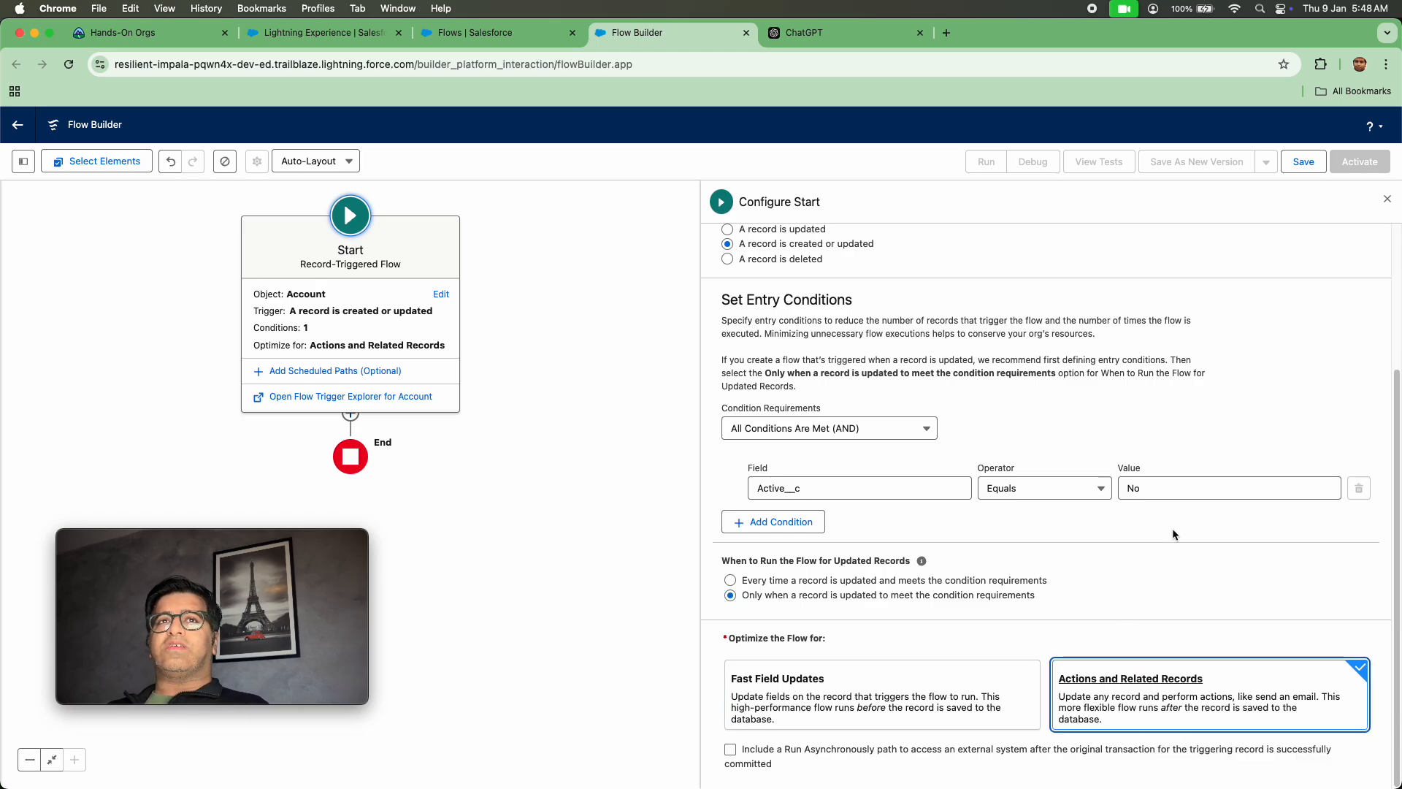
{"action": "left_click", "coordinate": [1198, 690]}
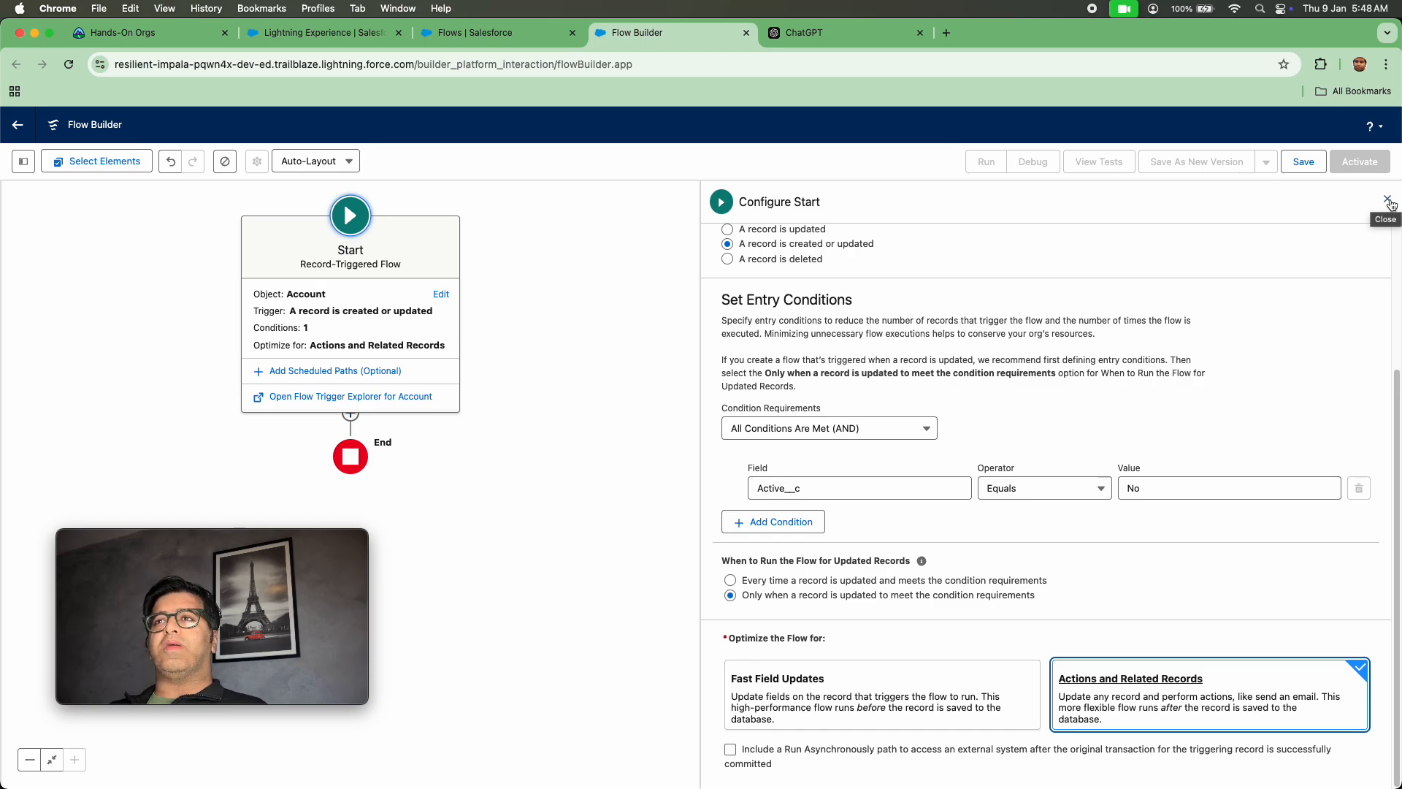
{"action": "left_click", "coordinate": [1388, 200]}
Add a Get Records element to the flow directly after the Start element.
{"action": "left_click_drag", "start_coordinate": [433, 244], "coordinate": [834, 251]}
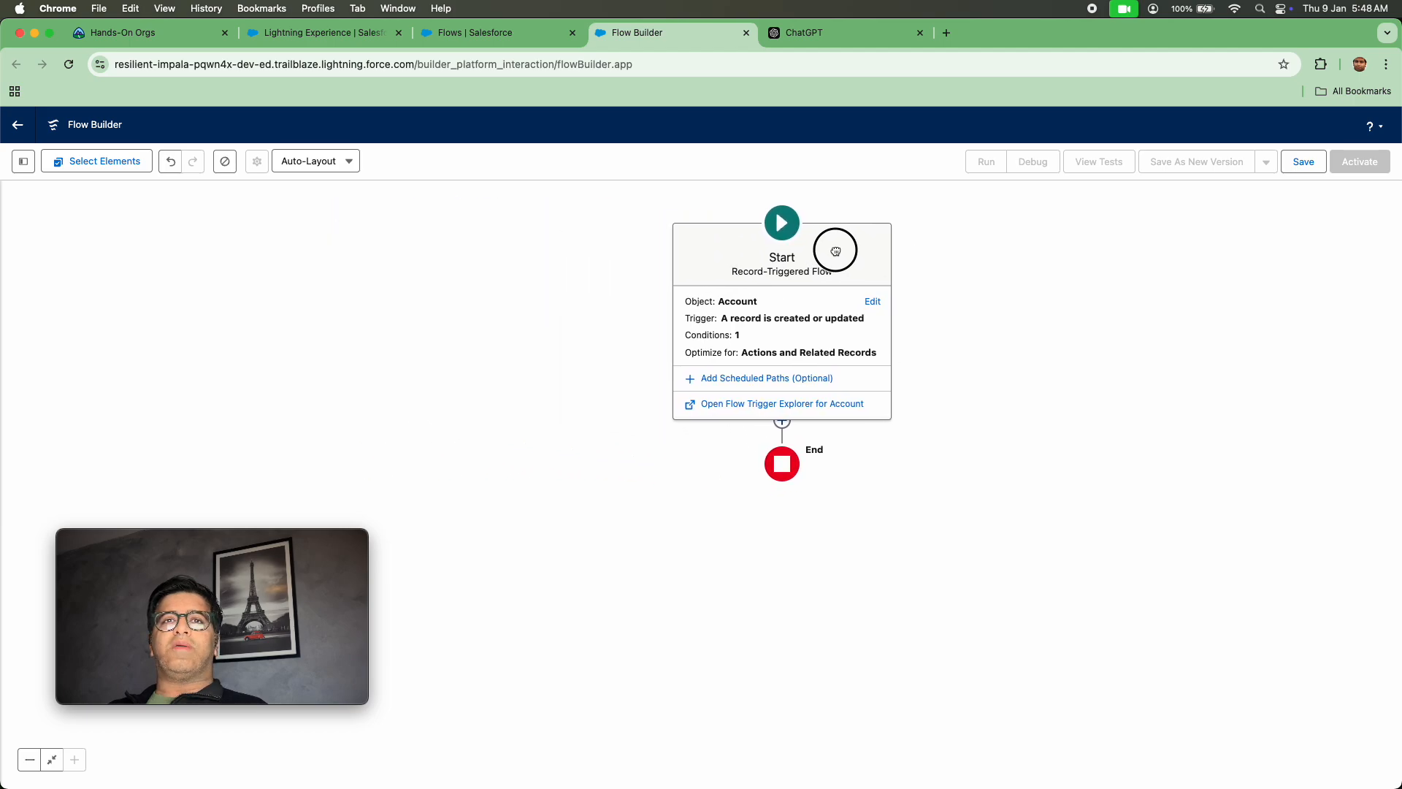
{"action": "left_click", "coordinate": [782, 426]}
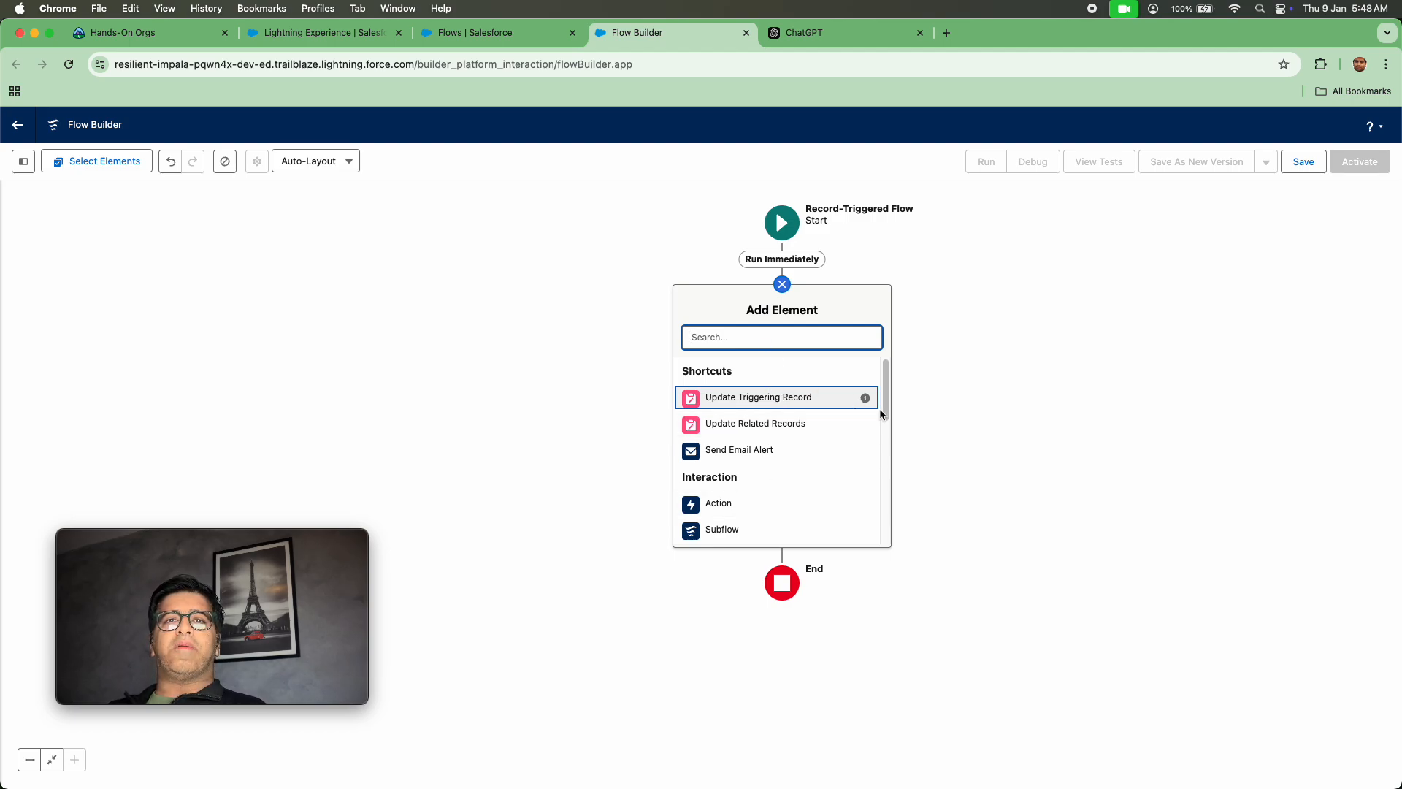
{"action": "left_click_drag", "start_coordinate": [880, 410], "coordinate": [867, 529]}
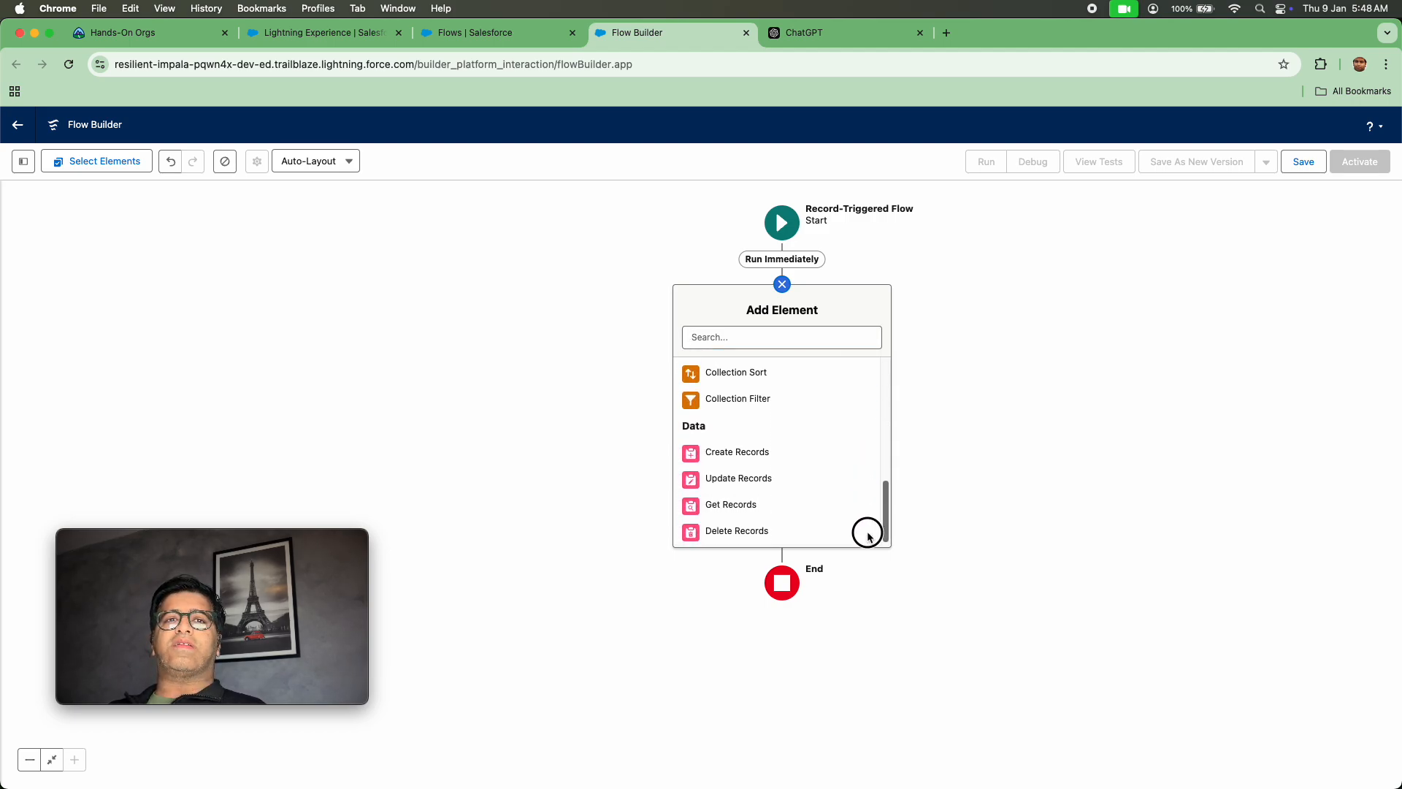
{"action": "left_click", "coordinate": [756, 516]}
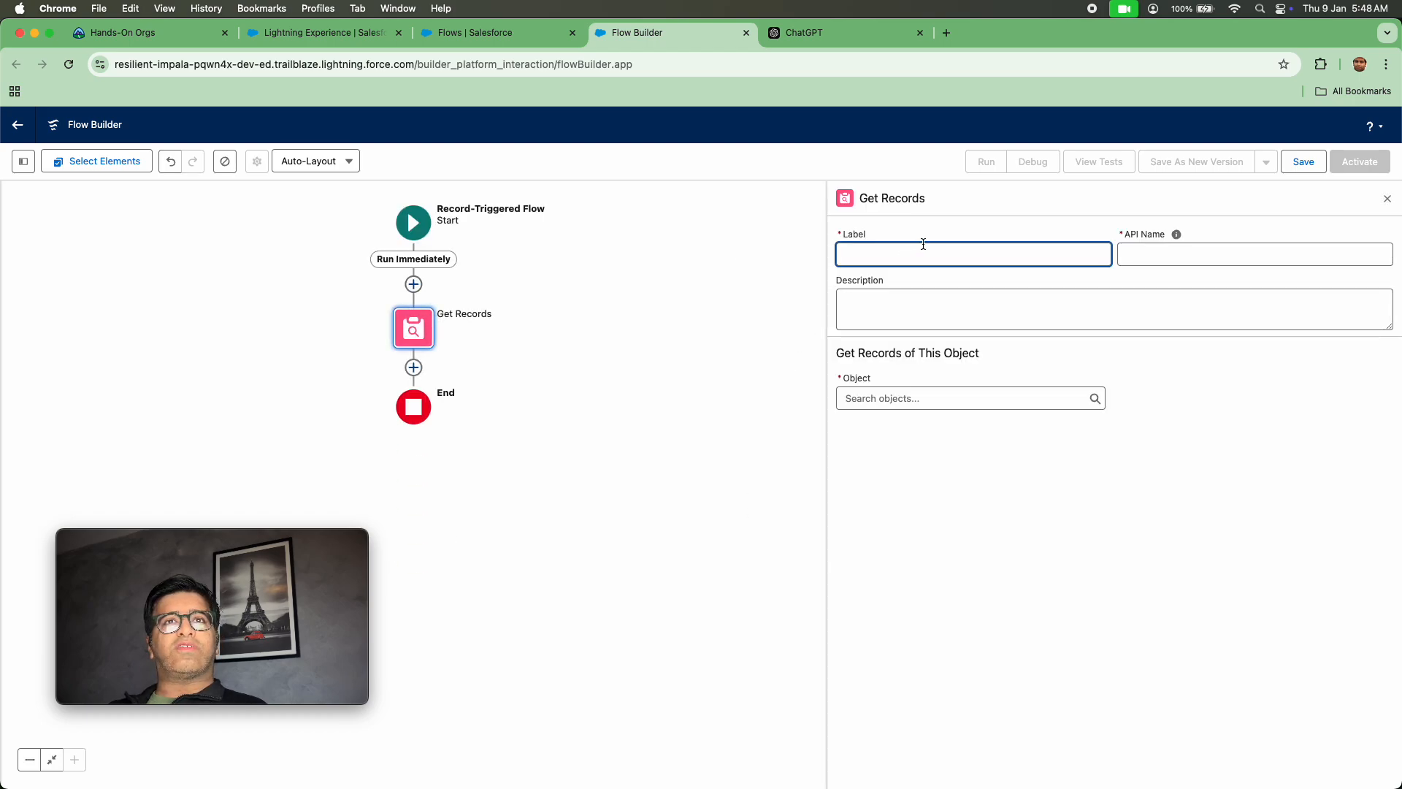
Label the new Get Records element "Get all contact records" and let its API name fill in automatically.
{"action": "type", "text": "Ge"}
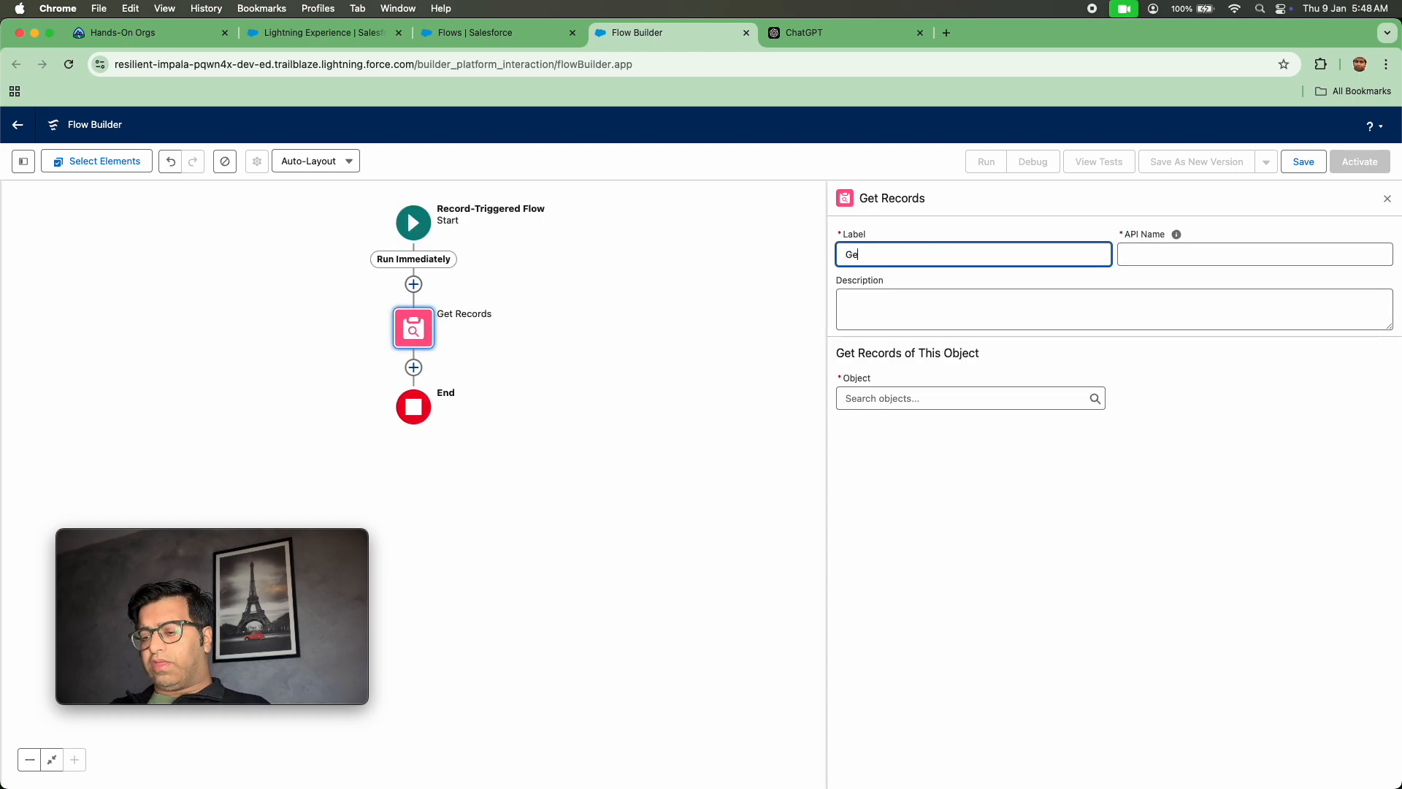
{"action": "type", "text": "t"}
{"action": "key", "text": "BackSpace"}
{"action": "key", "text": "BackSpace"}
{"action": "key", "text": "BackSpace"}
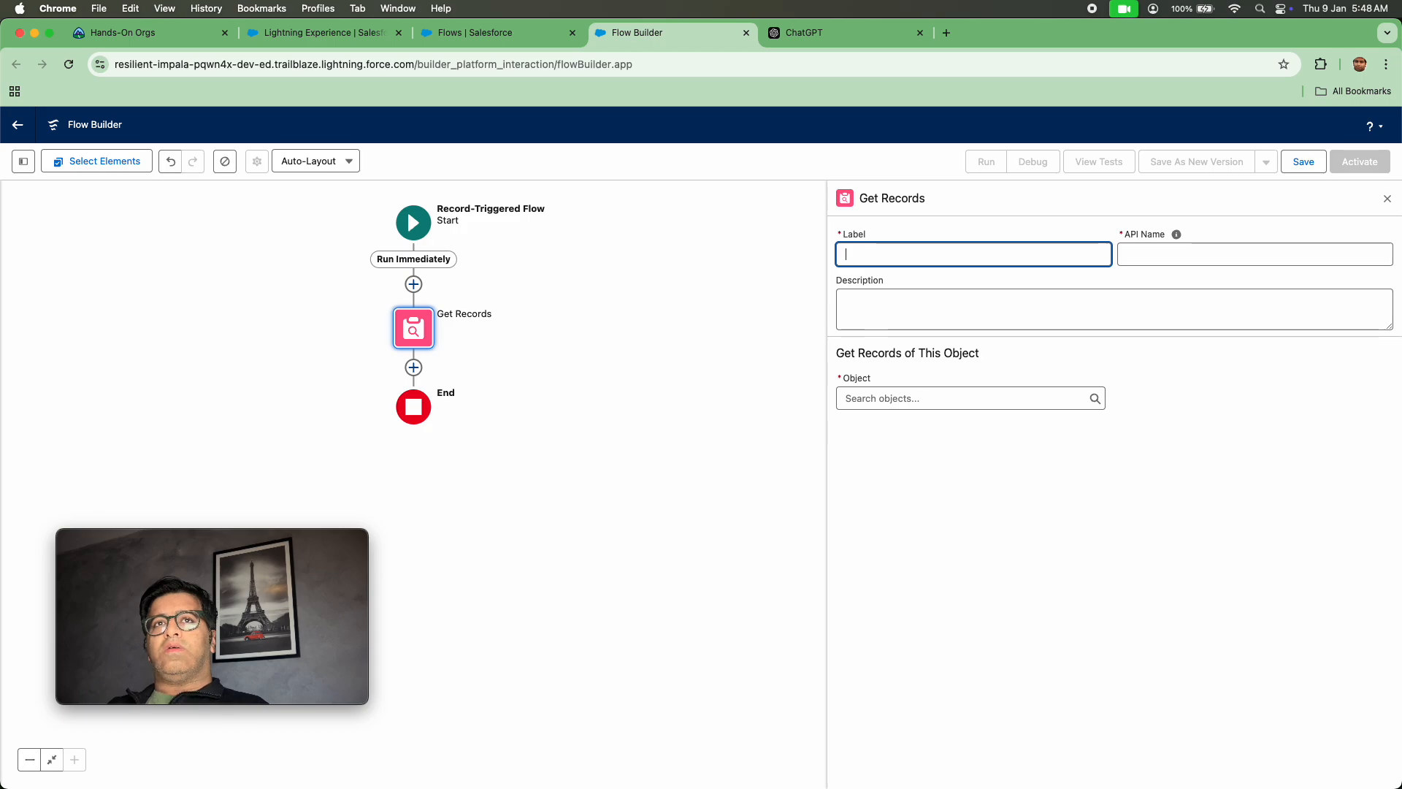
{"action": "type", "text": "Get all "}
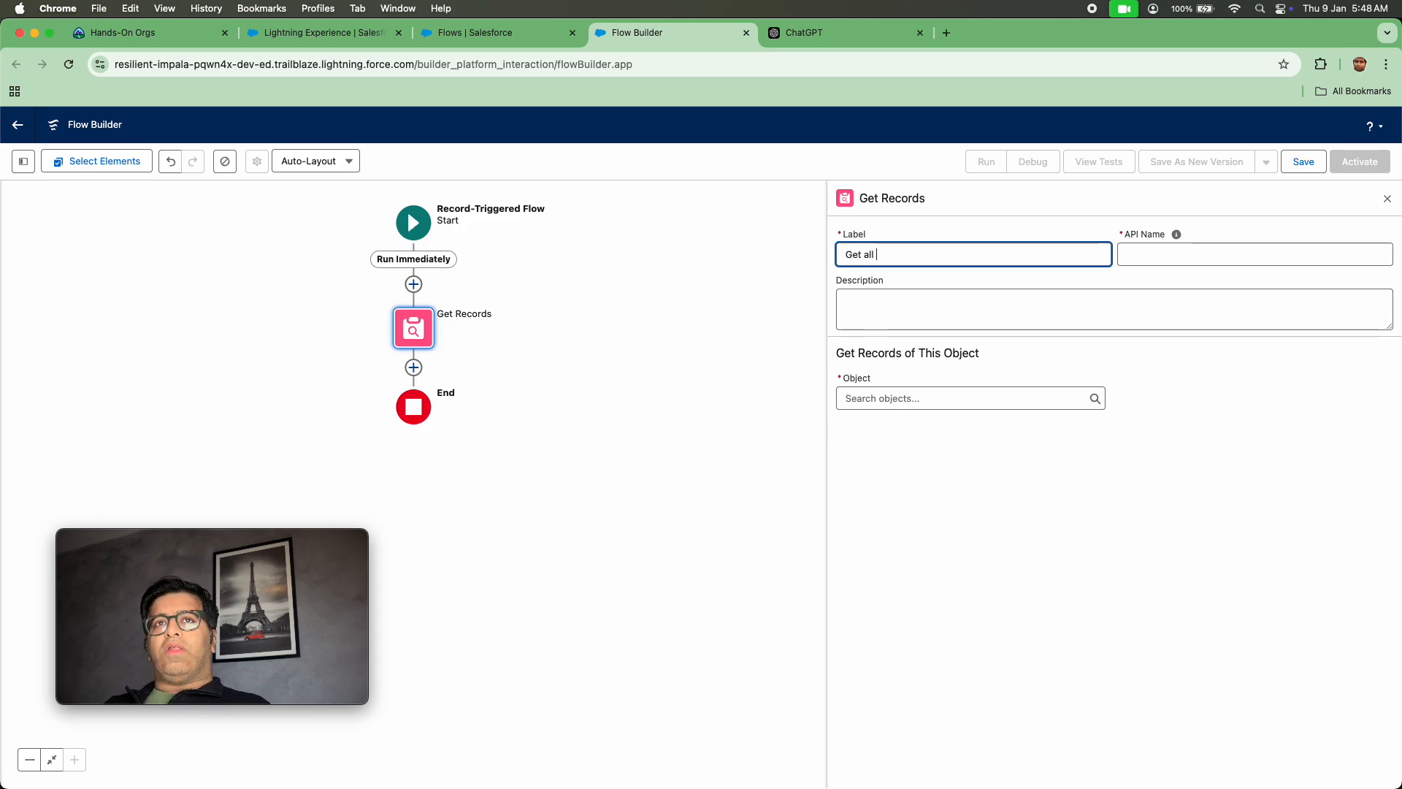
{"action": "type", "text": "contact rec"}
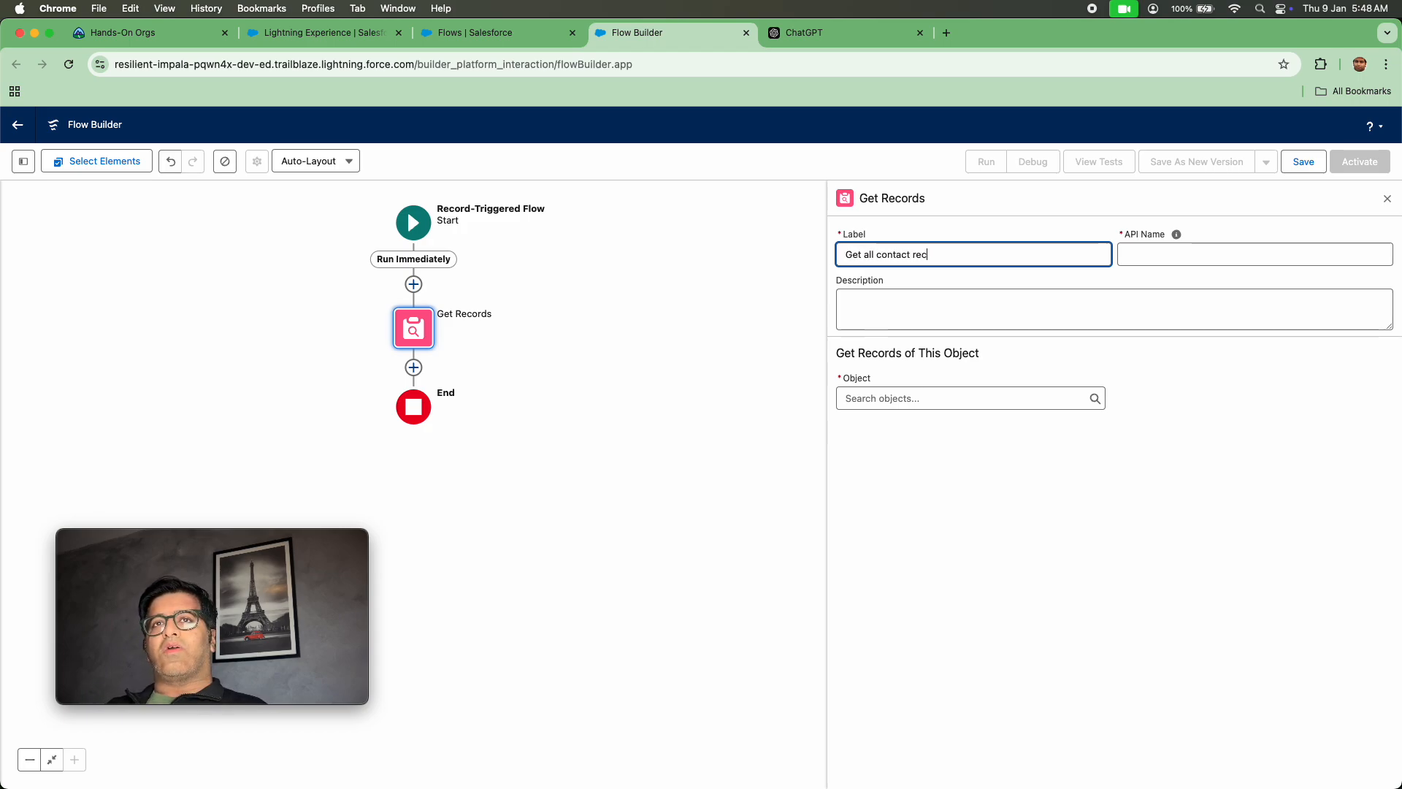
{"action": "type", "text": "ords"}
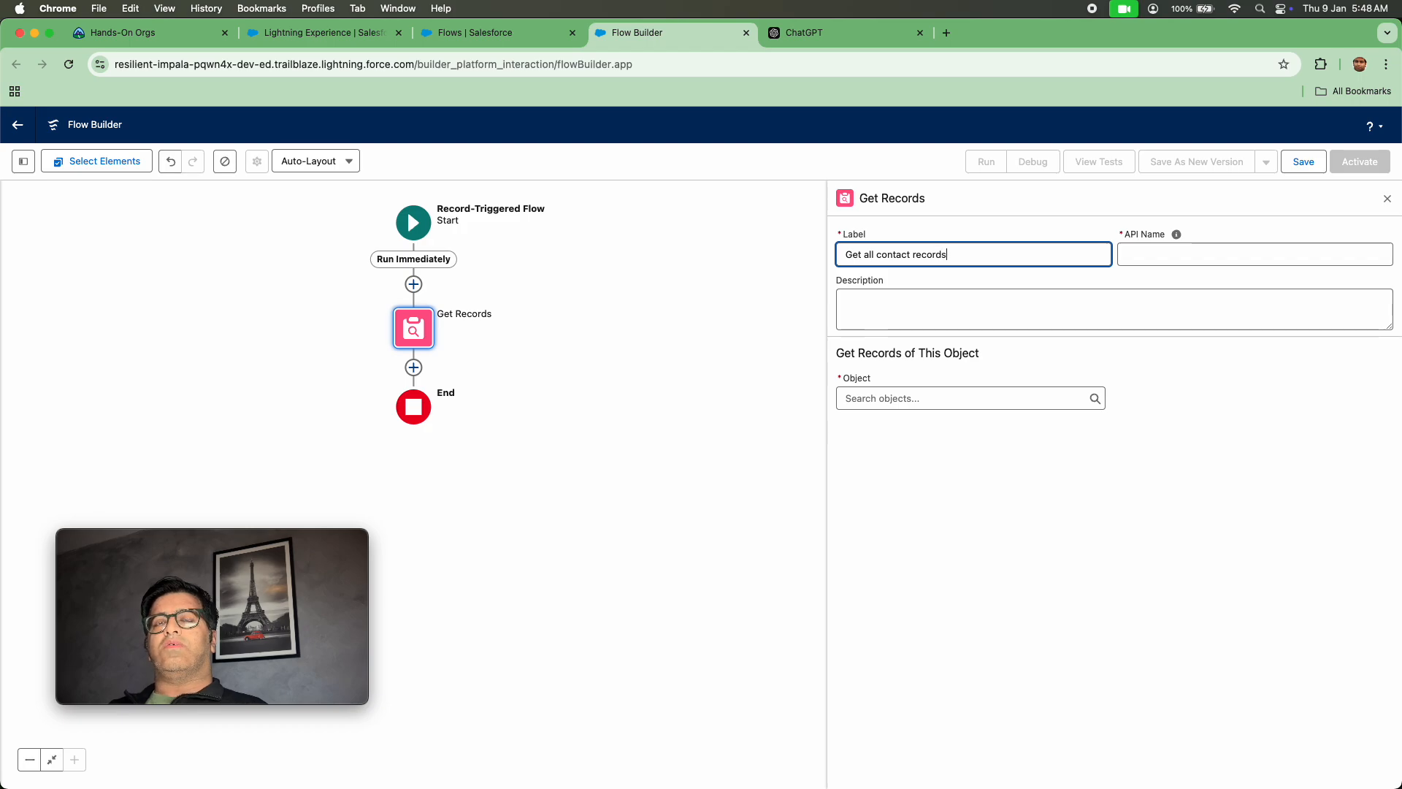
{"action": "left_click", "coordinate": [1062, 220]}
Choose Contact as the object whose records the Get Records element retrieves.
{"action": "left_click", "coordinate": [926, 397]}
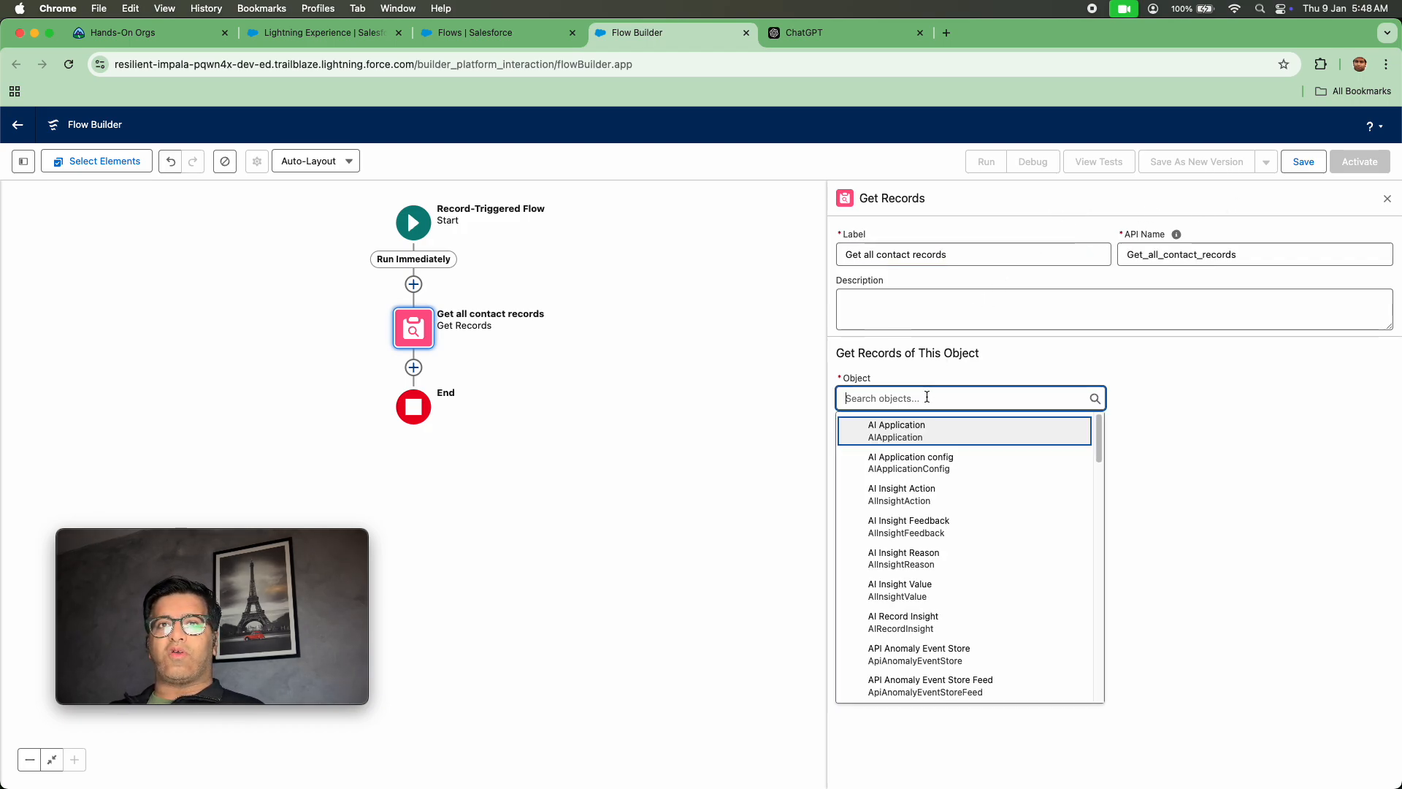
{"action": "scroll", "coordinate": [934, 548], "scroll_direction": "down", "scroll_amount": 5}
{"action": "scroll", "coordinate": [934, 548], "scroll_direction": "up", "scroll_amount": 5}
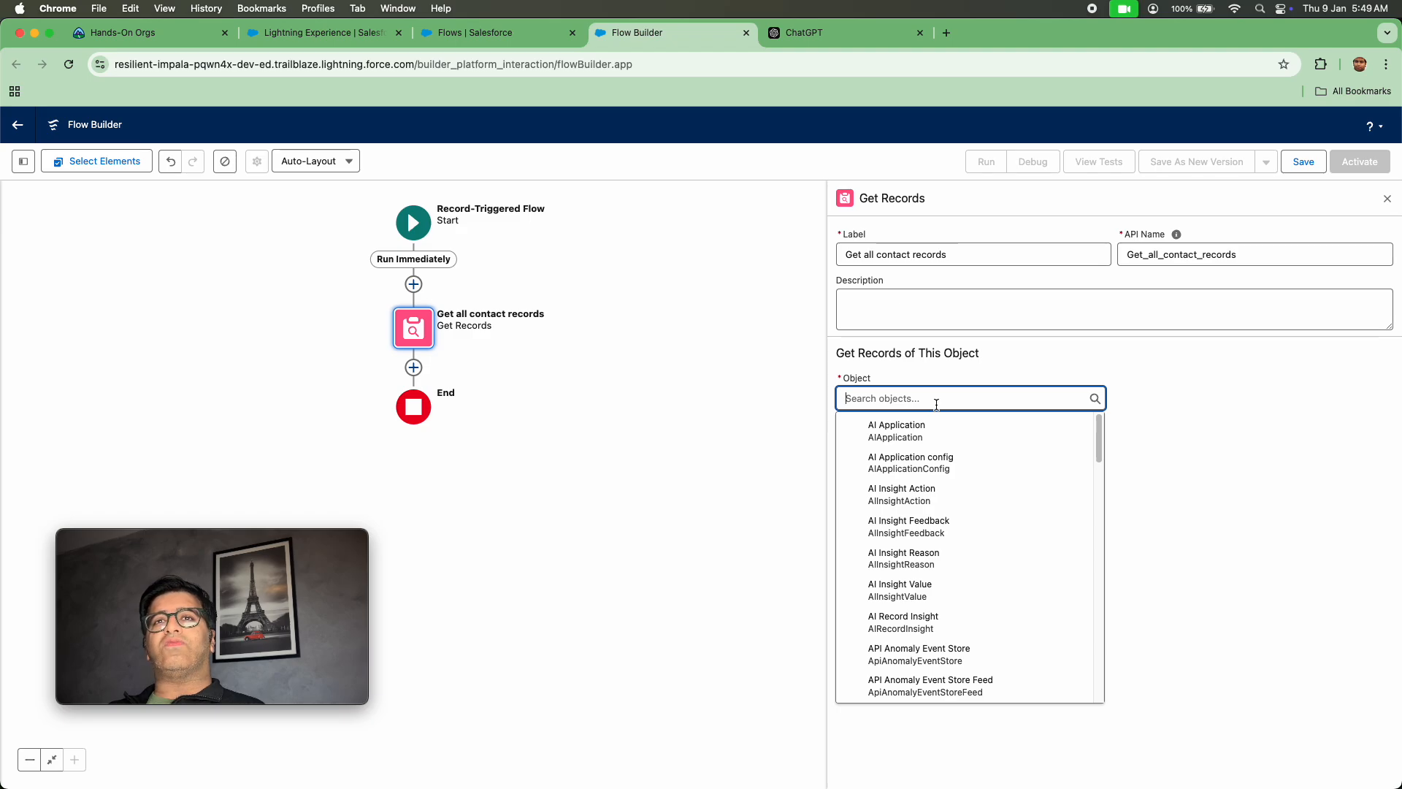
{"action": "type", "text": "zco"}
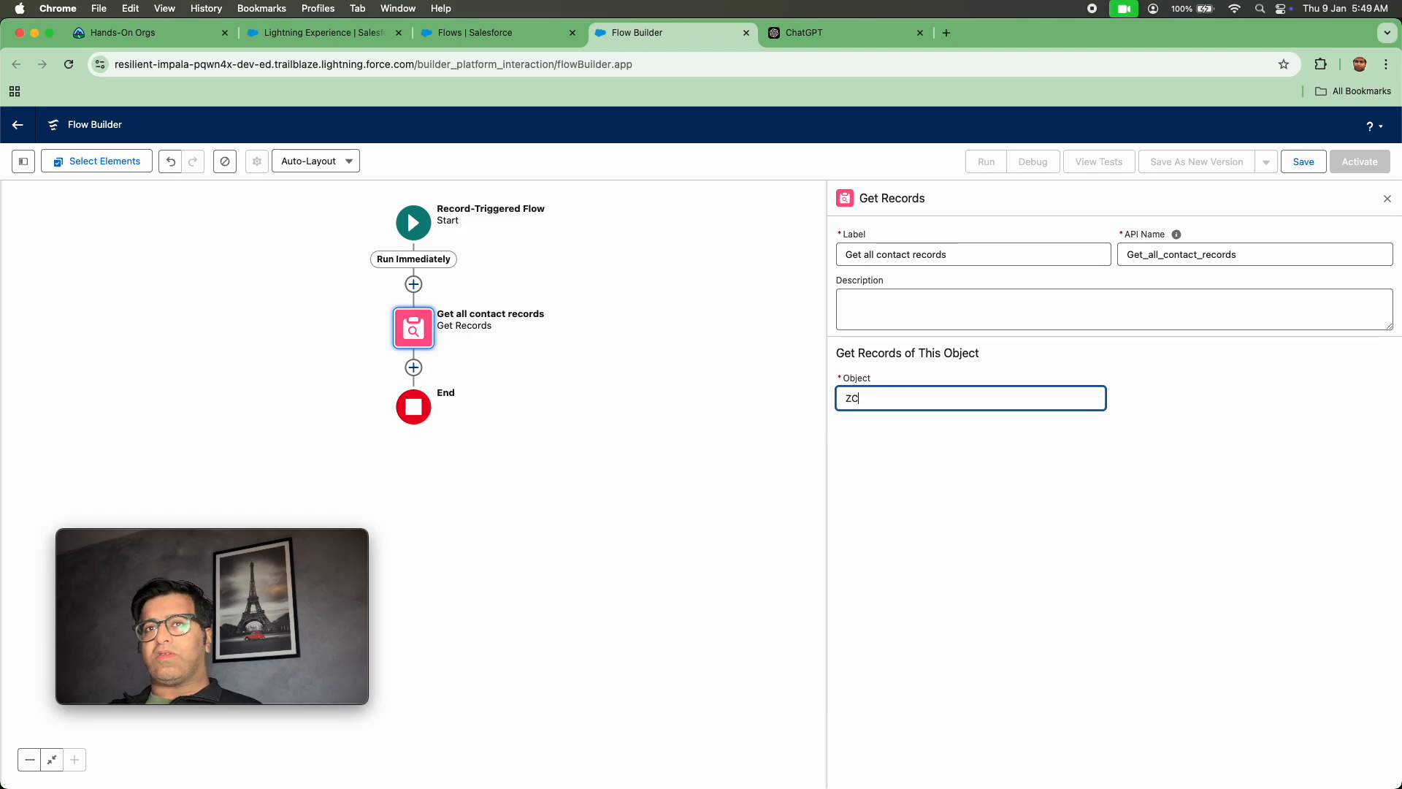
{"action": "key", "text": "BackSpace"}
{"action": "key", "text": "BackSpace"}
{"action": "key", "text": "BackSpace"}
{"action": "type", "text": "Contact"}
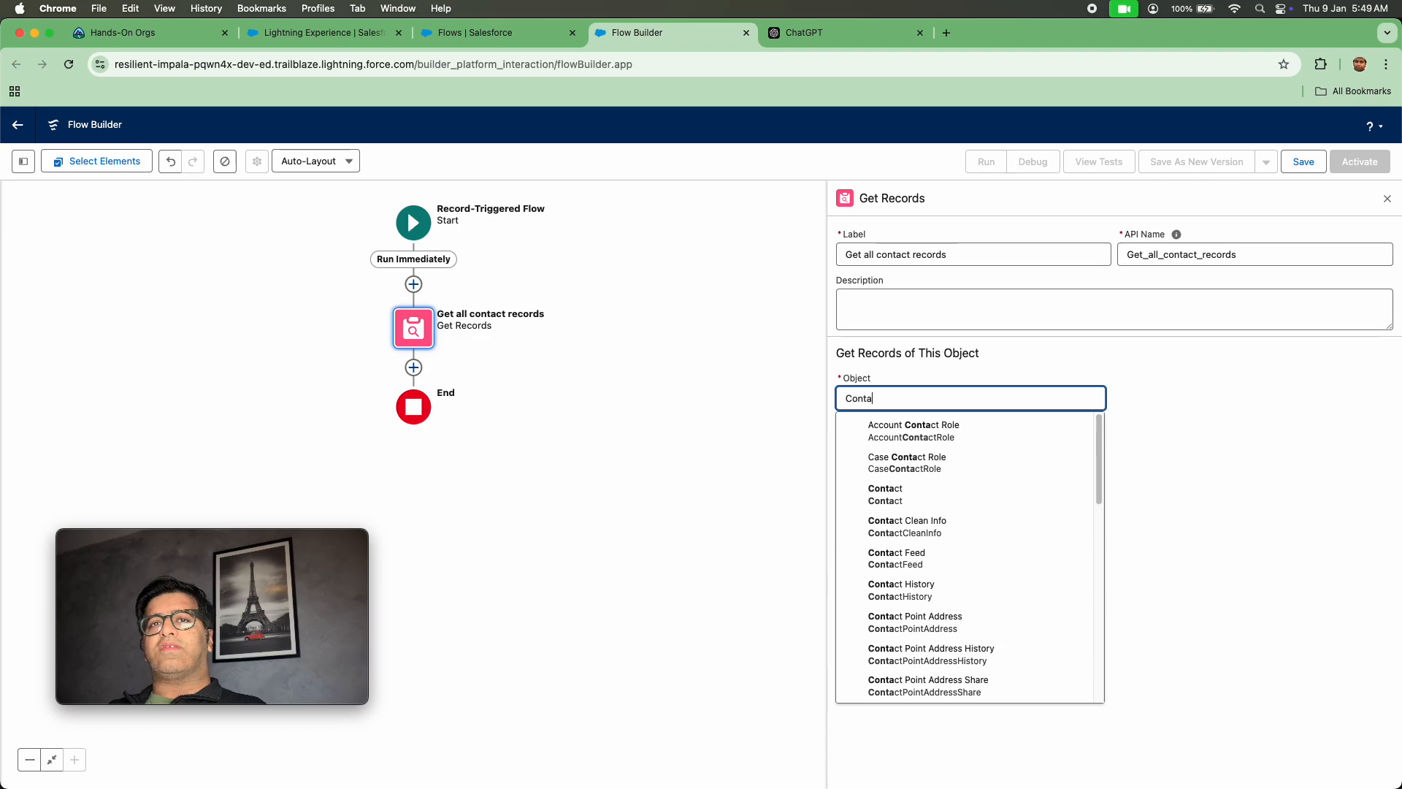
{"action": "left_click", "coordinate": [892, 494]}
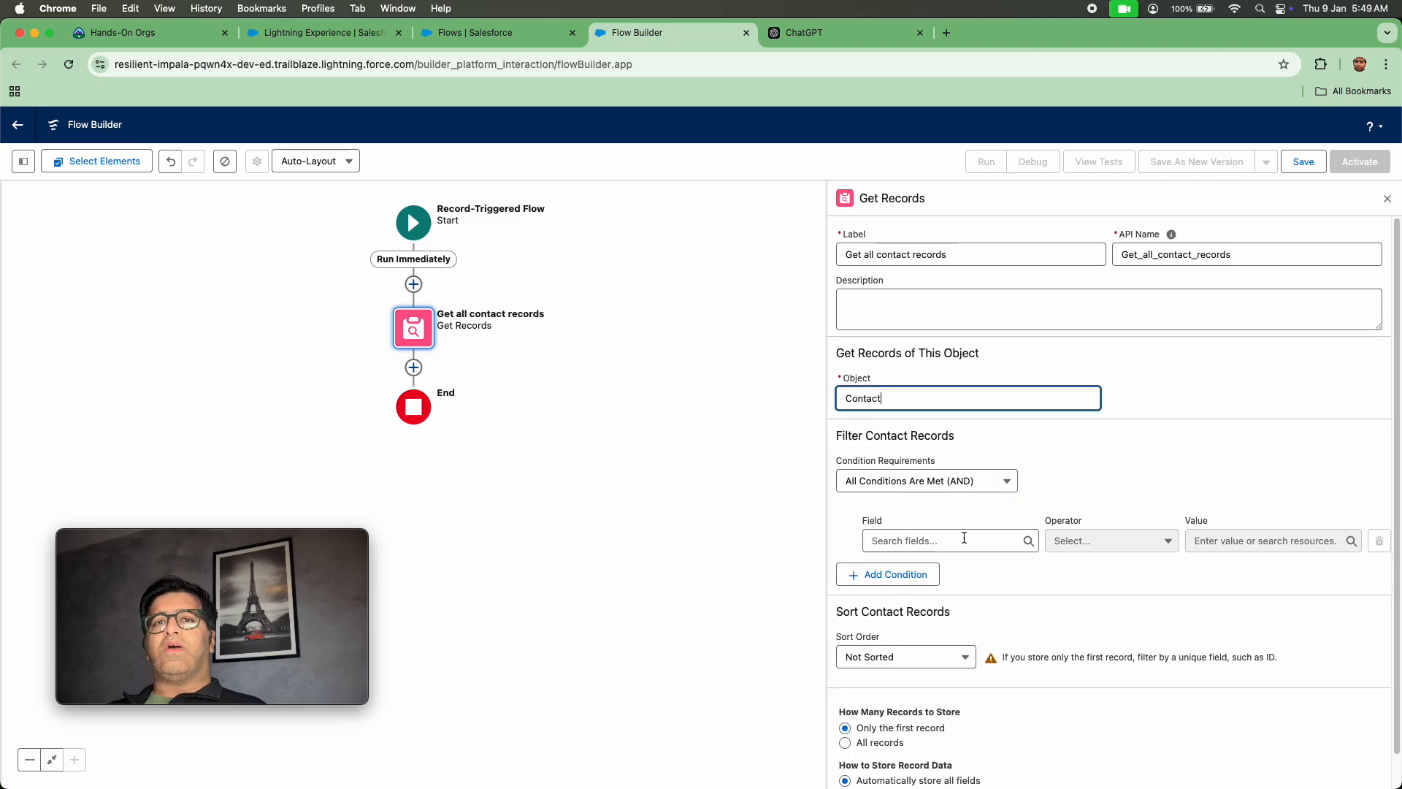
{"action": "left_click", "coordinate": [963, 539]}
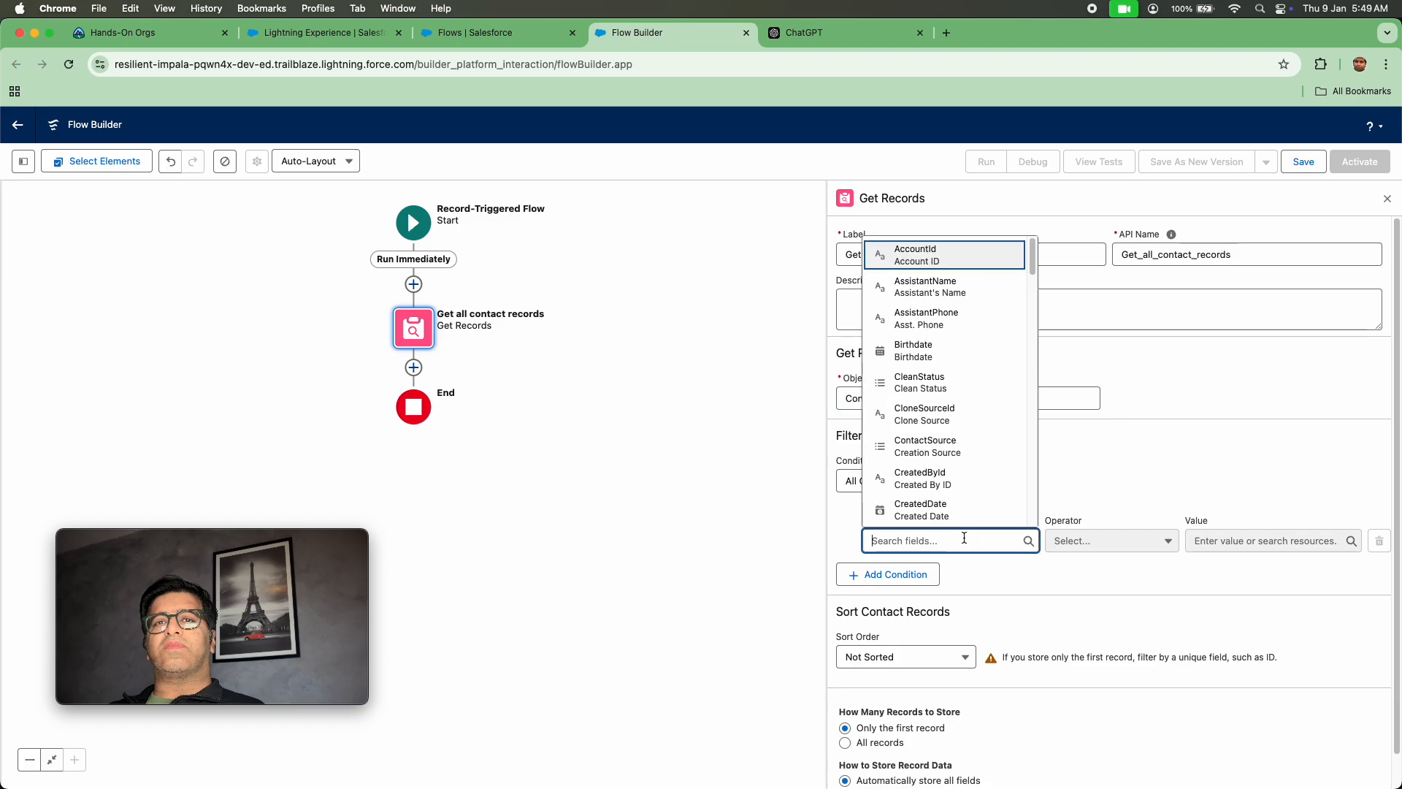
{"action": "left_click", "coordinate": [938, 261]}
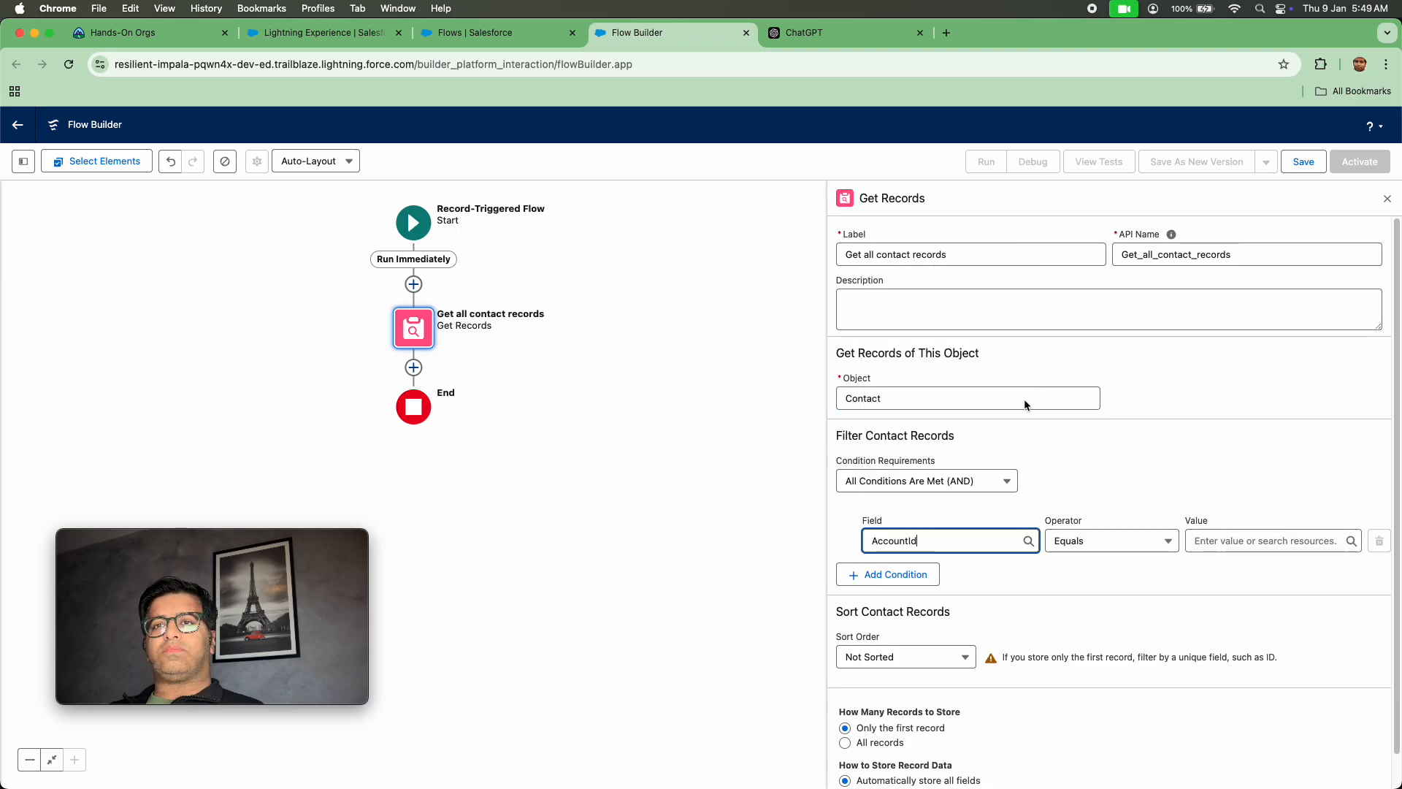
{"action": "left_click", "coordinate": [1277, 542]}
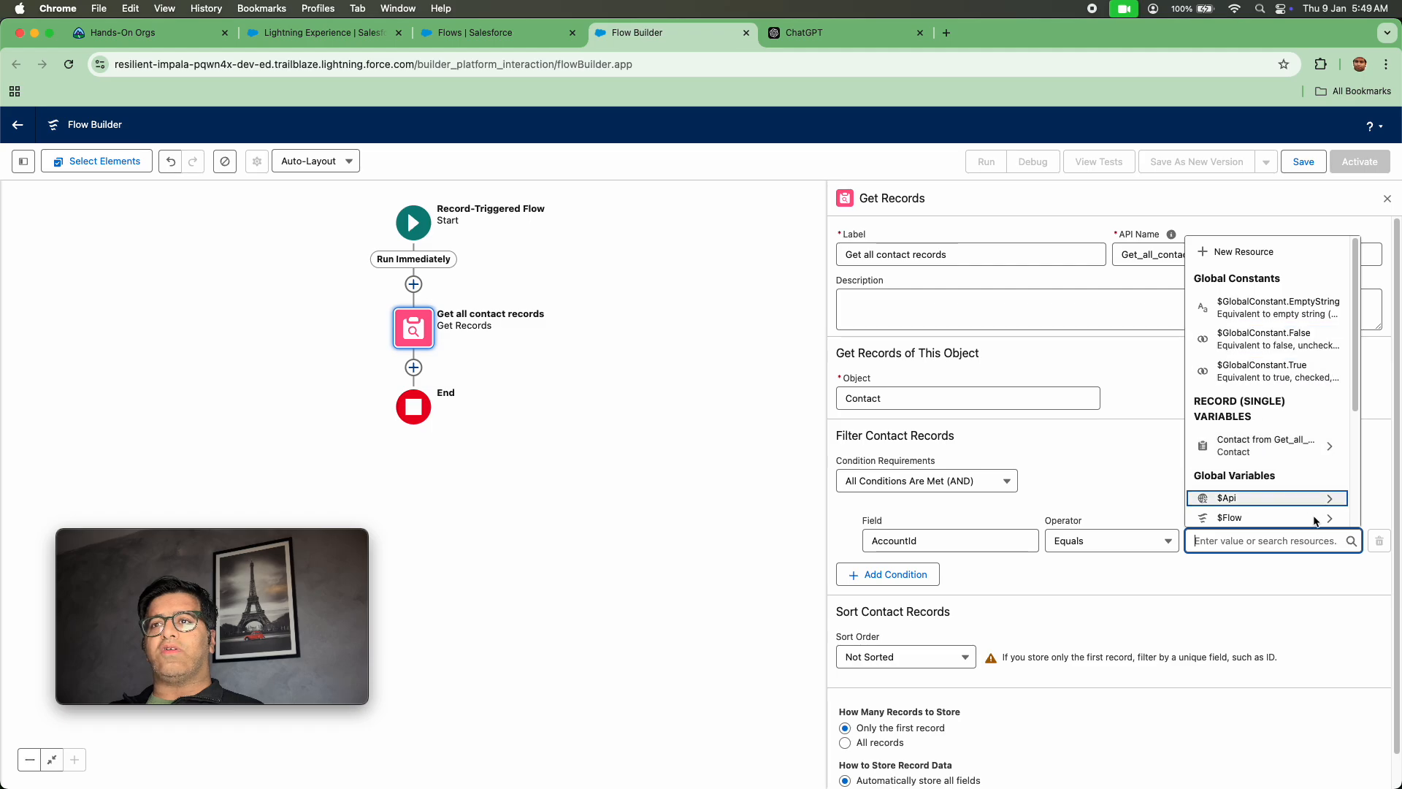
{"action": "scroll", "coordinate": [1285, 475], "scroll_direction": "down", "scroll_amount": 5}
{"action": "scroll", "coordinate": [1278, 373], "scroll_direction": "up", "scroll_amount": 3}
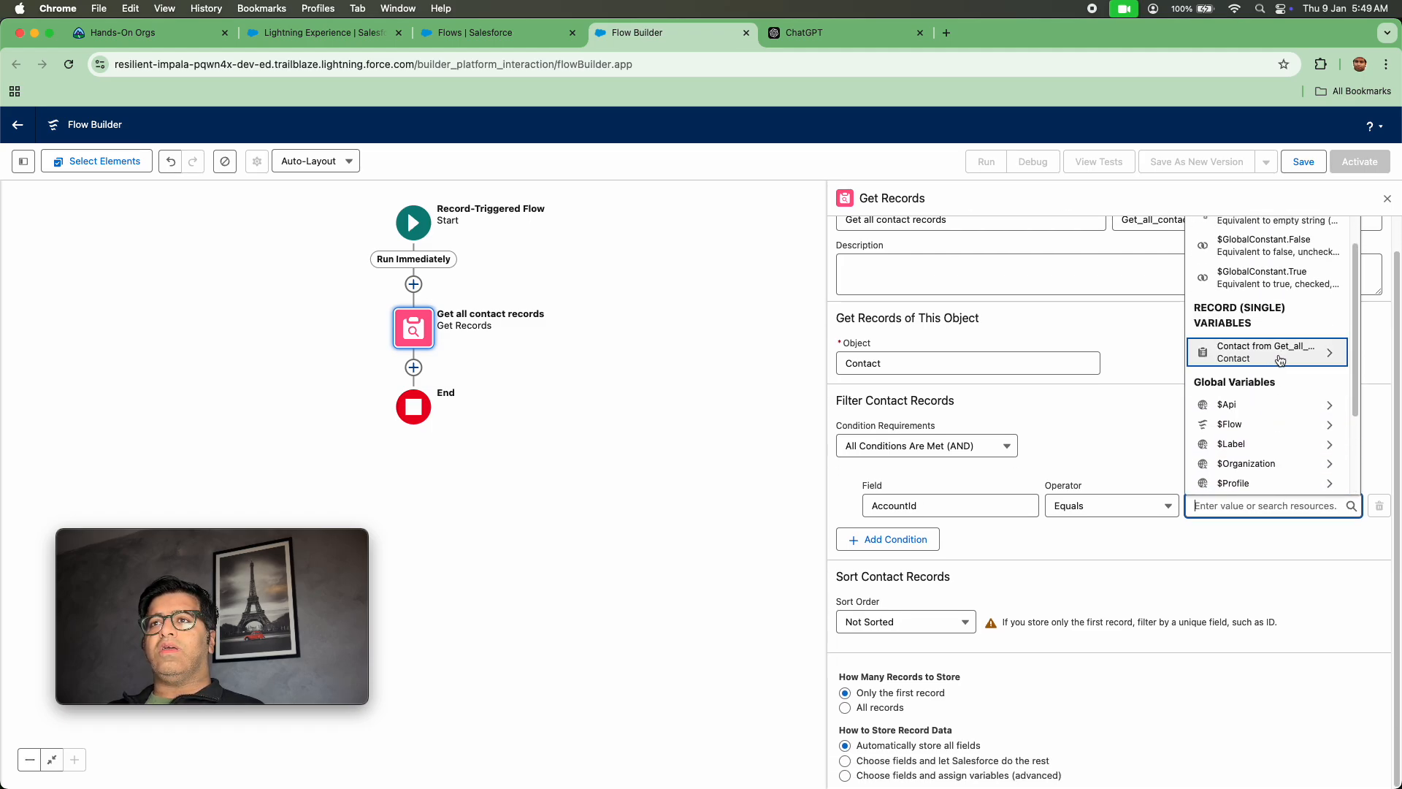
{"action": "scroll", "coordinate": [1282, 357], "scroll_direction": "up", "scroll_amount": 2}
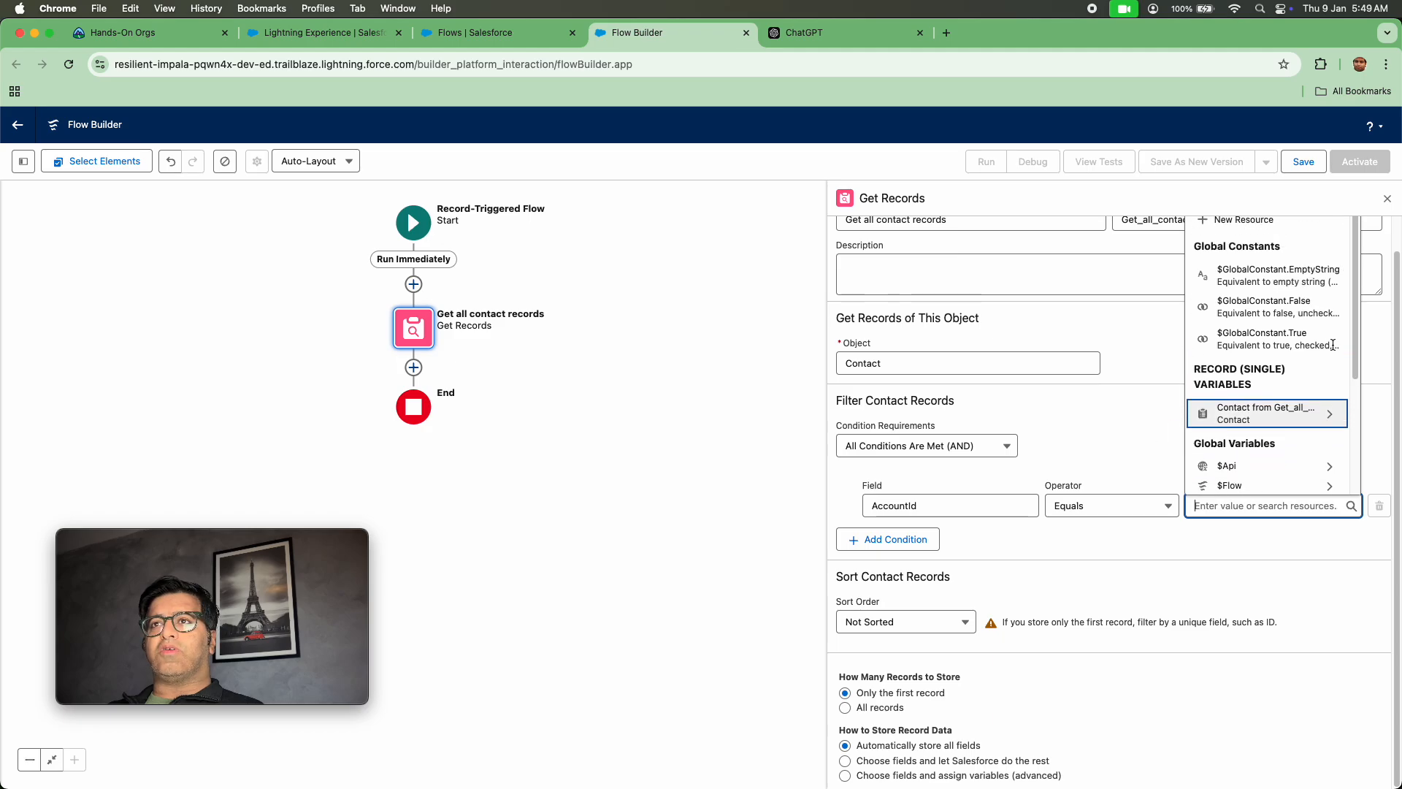
{"action": "scroll", "coordinate": [1333, 345], "scroll_direction": "up", "scroll_amount": 1}
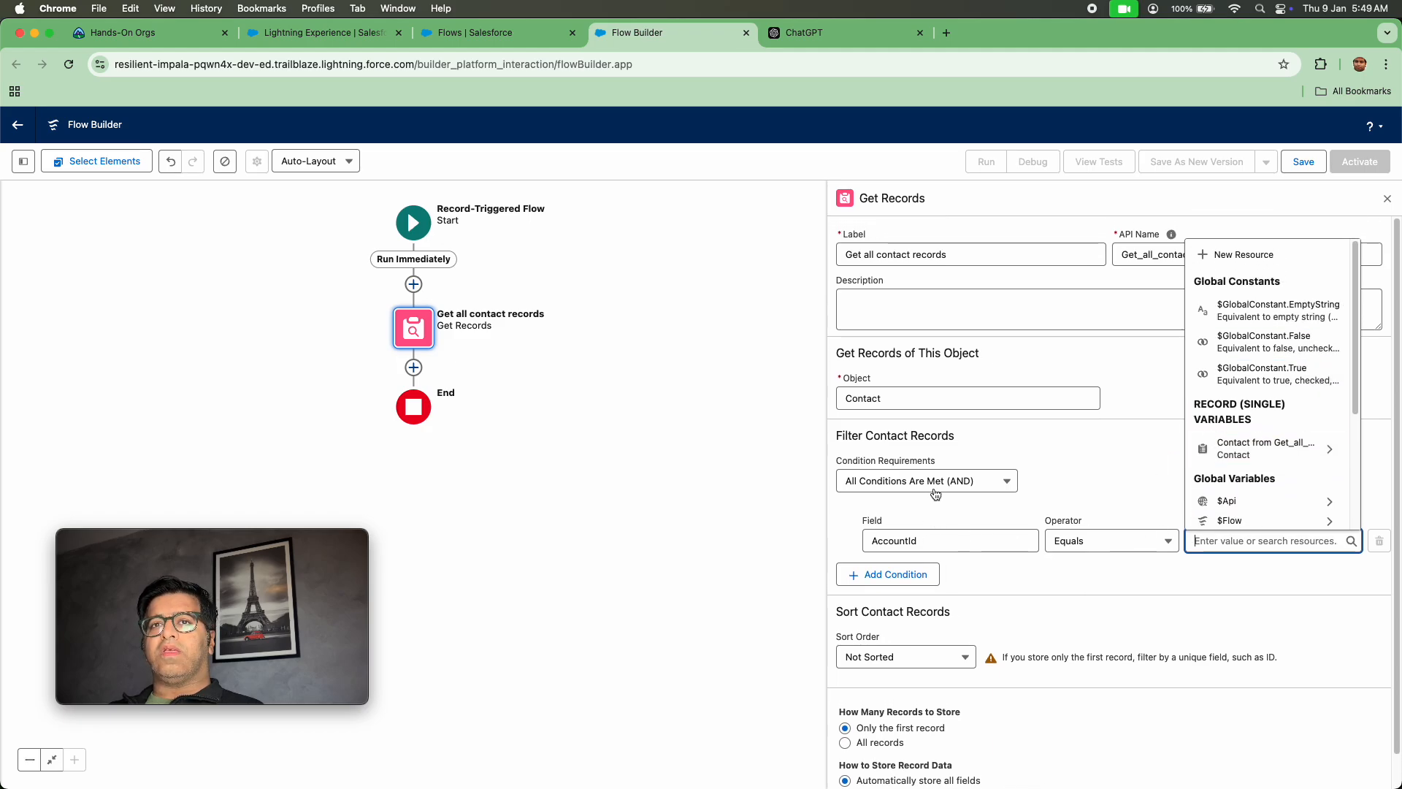
Set the filter condition requirements to None—Get All Contact Records and store All records instead of only the first.
{"action": "left_click", "coordinate": [1002, 489]}
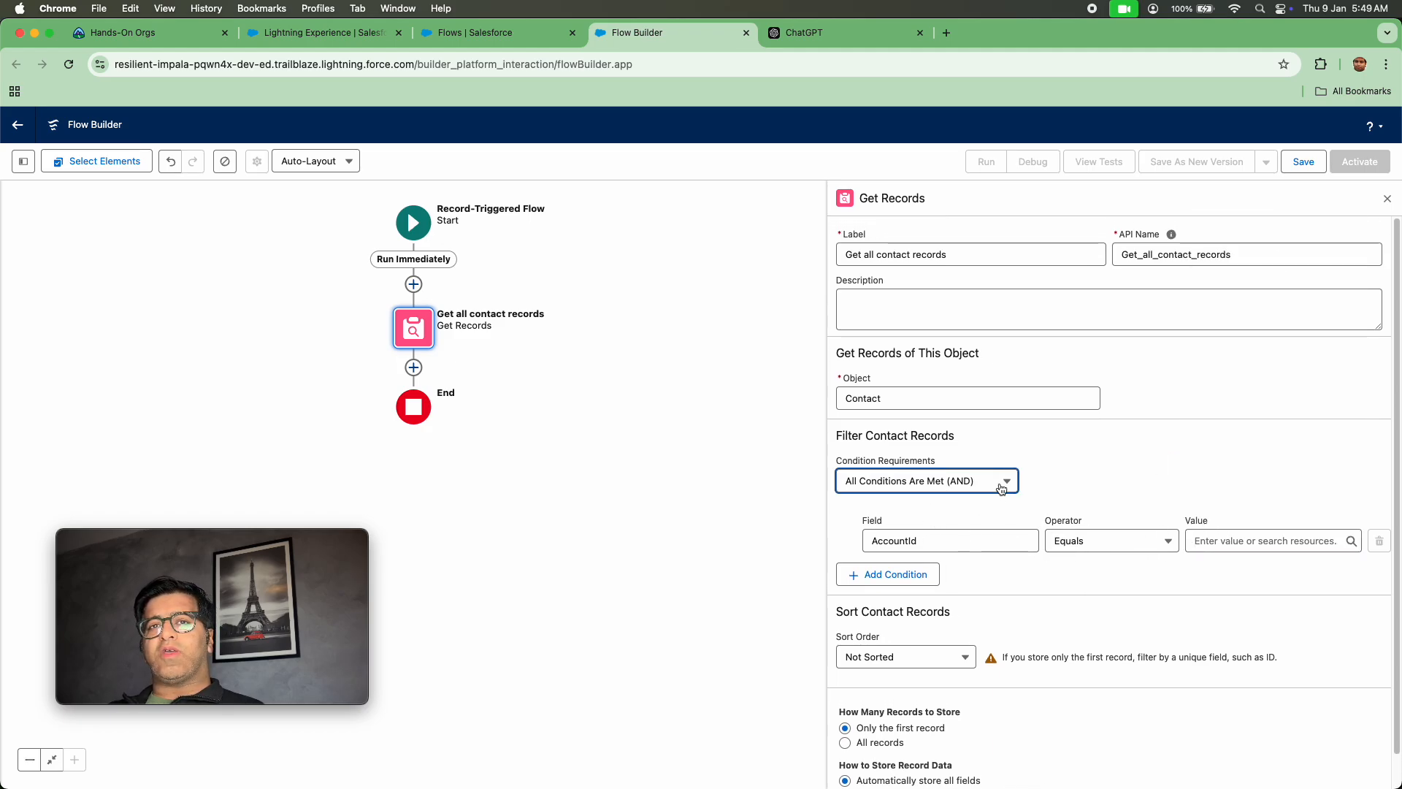
{"action": "left_click", "coordinate": [957, 507]}
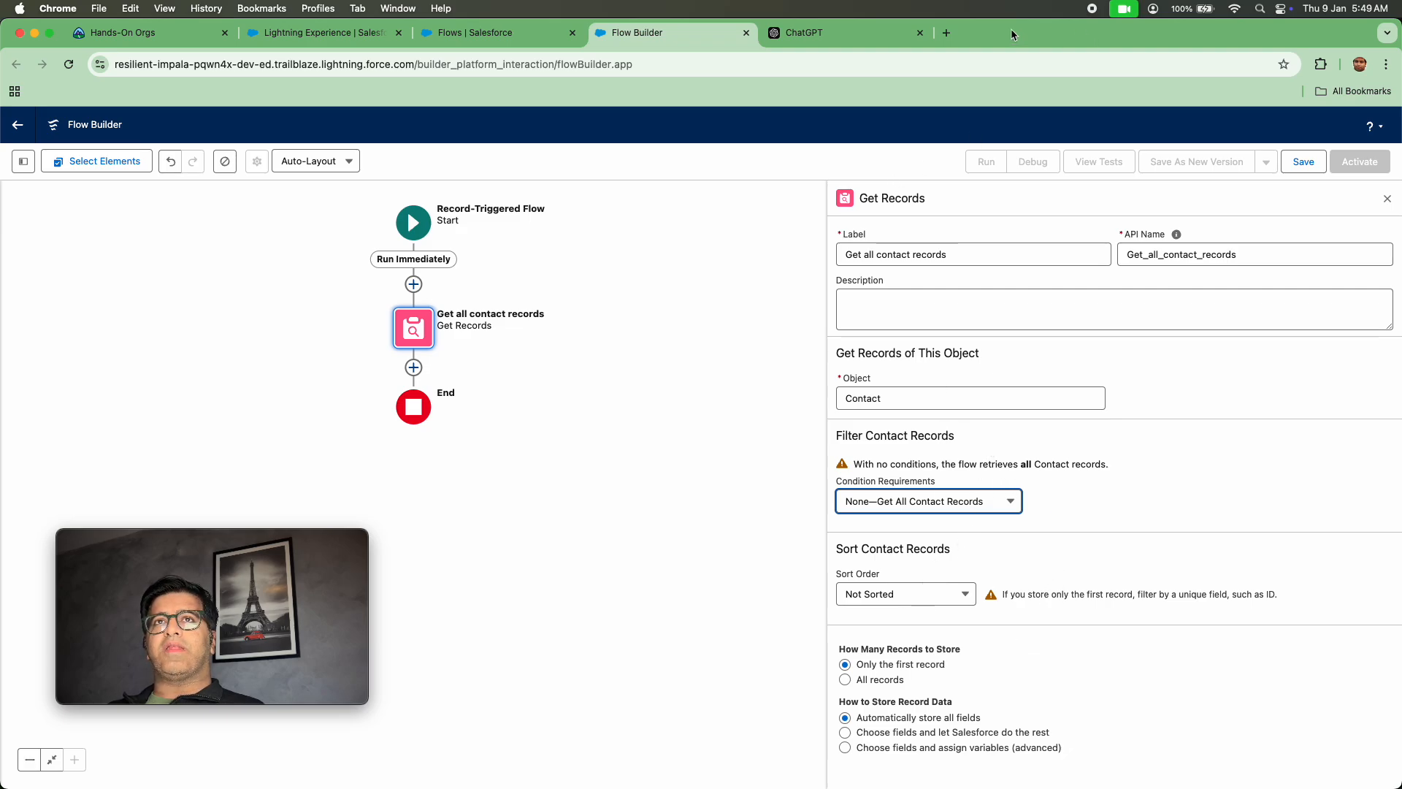
{"action": "left_click_drag", "start_coordinate": [1011, 29], "coordinate": [1250, 29]}
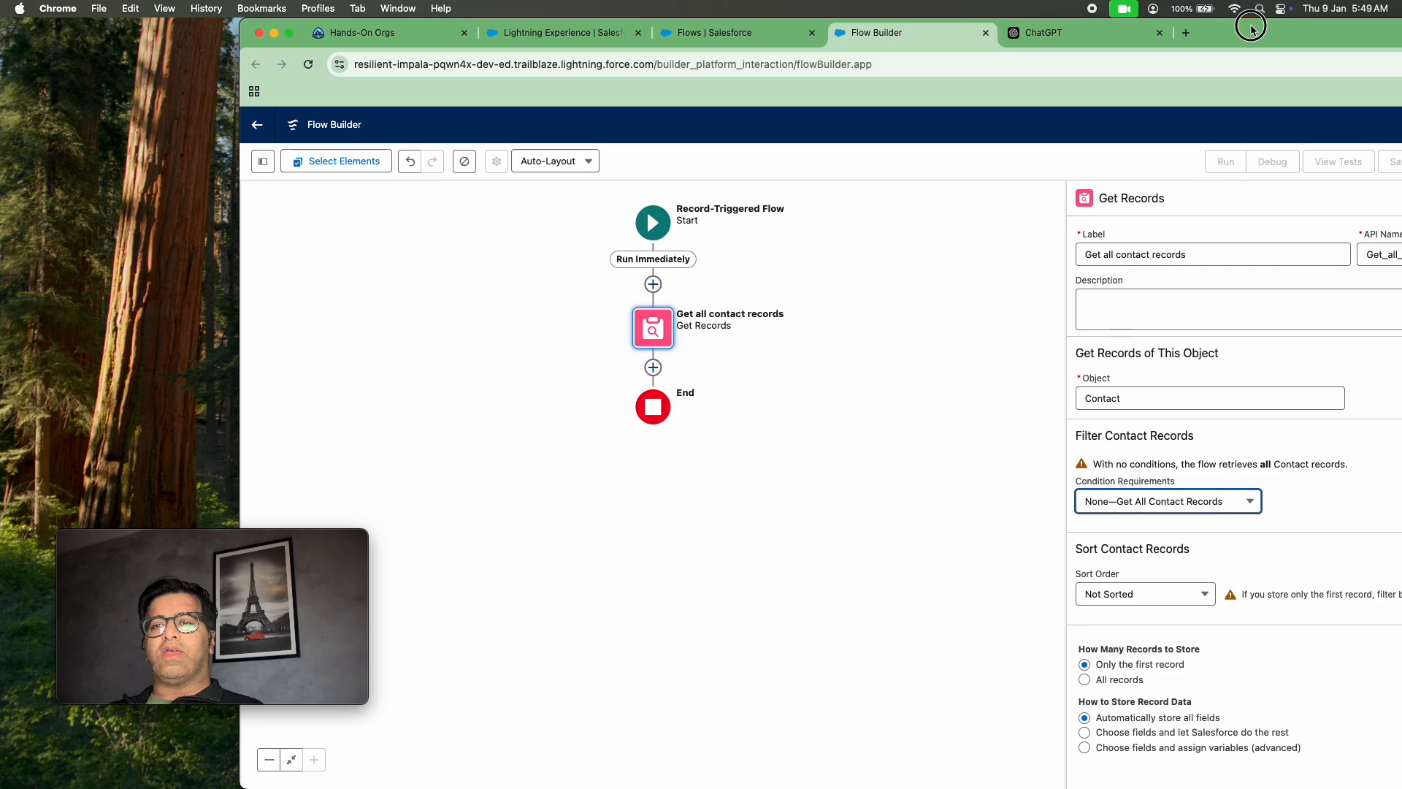
{"action": "left_click", "coordinate": [1085, 680]}
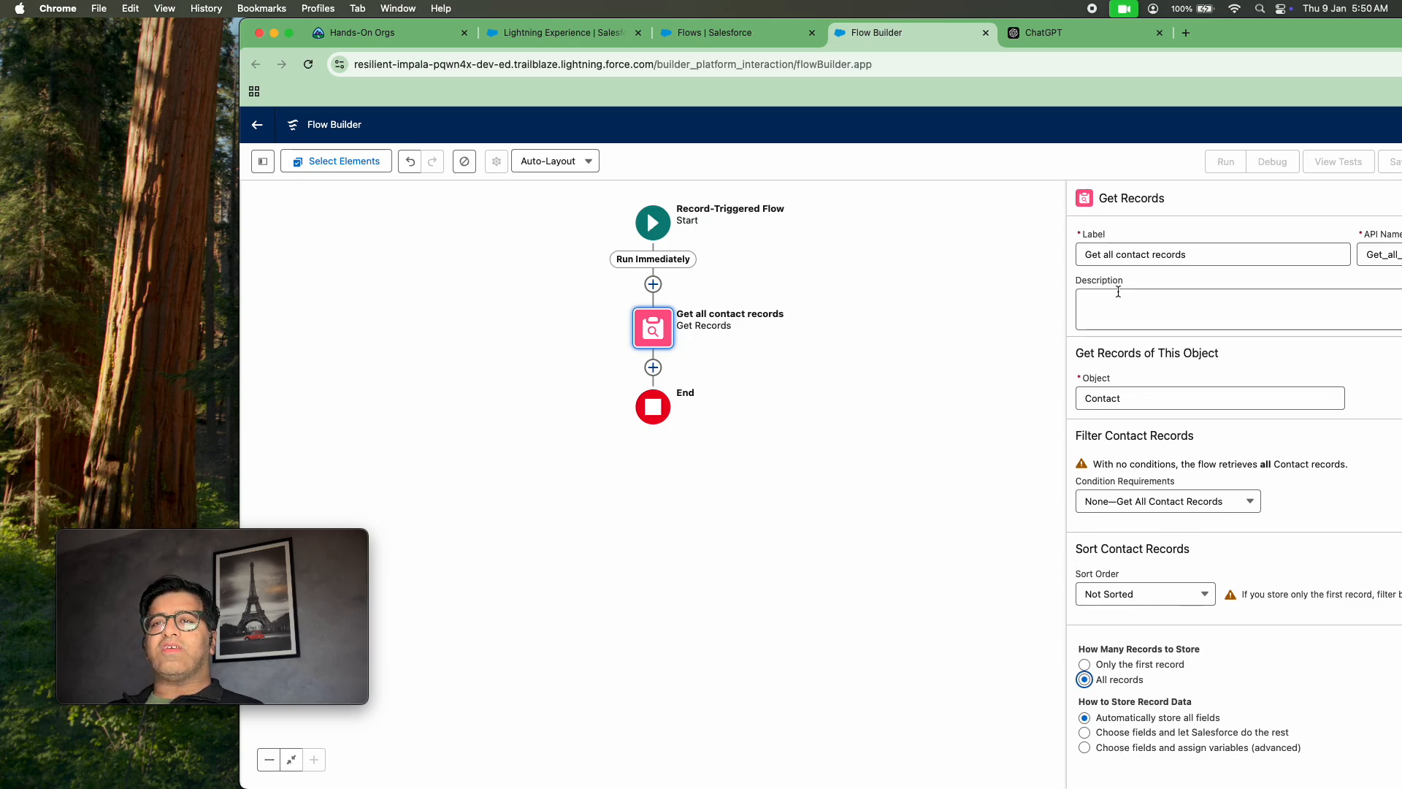
{"action": "left_click_drag", "start_coordinate": [1233, 33], "coordinate": [1003, 10]}
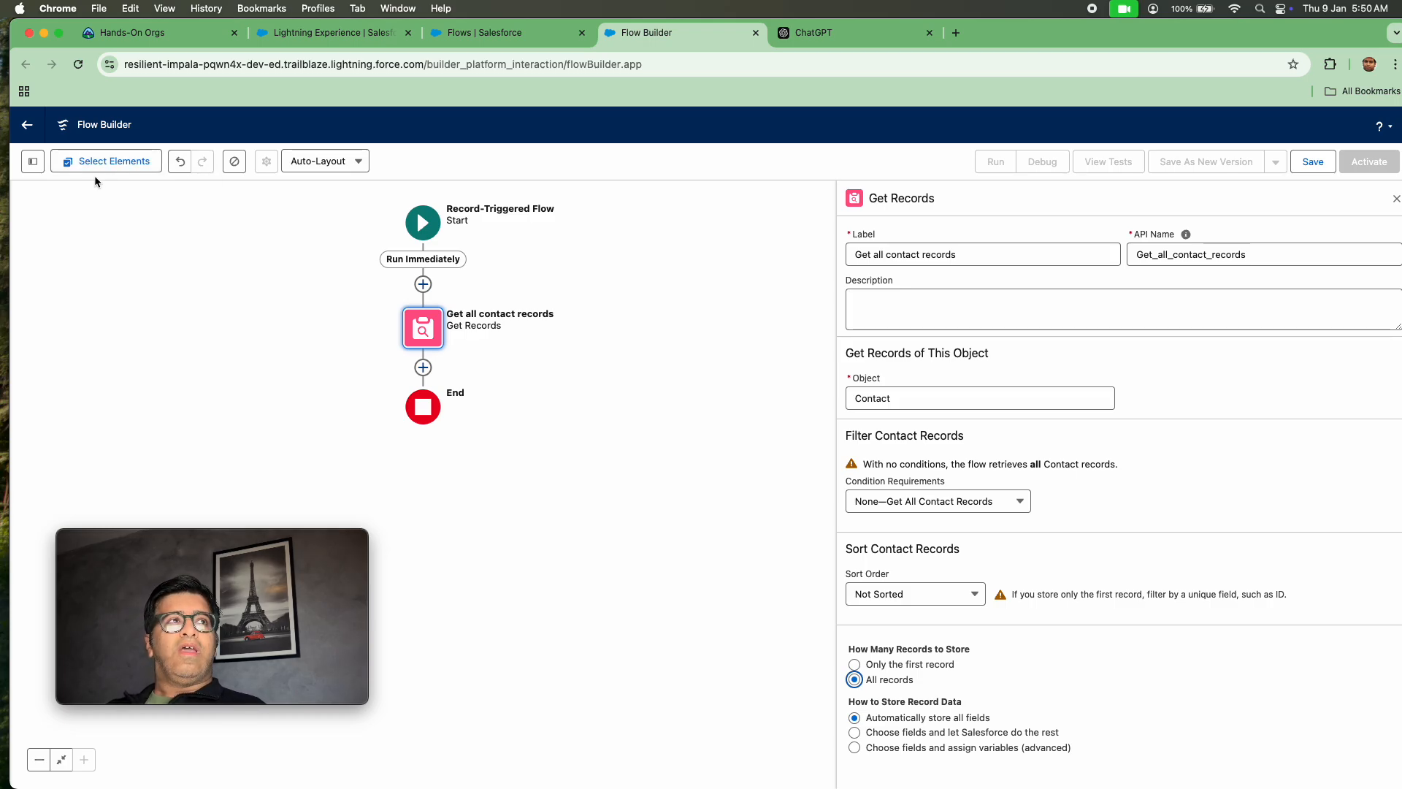
{"action": "left_click", "coordinate": [89, 166]}
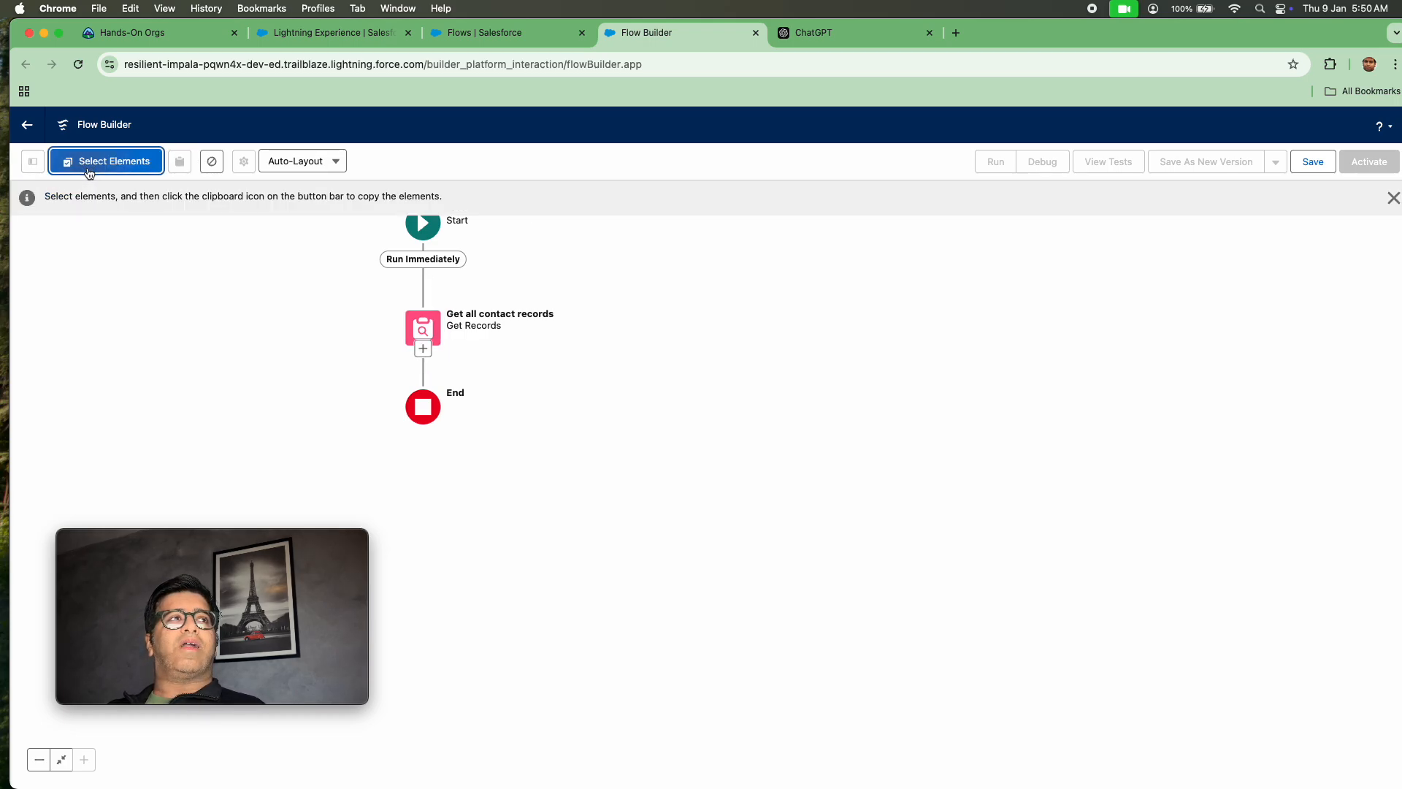
{"action": "left_click", "coordinate": [88, 167]}
{"action": "left_click", "coordinate": [424, 325]}
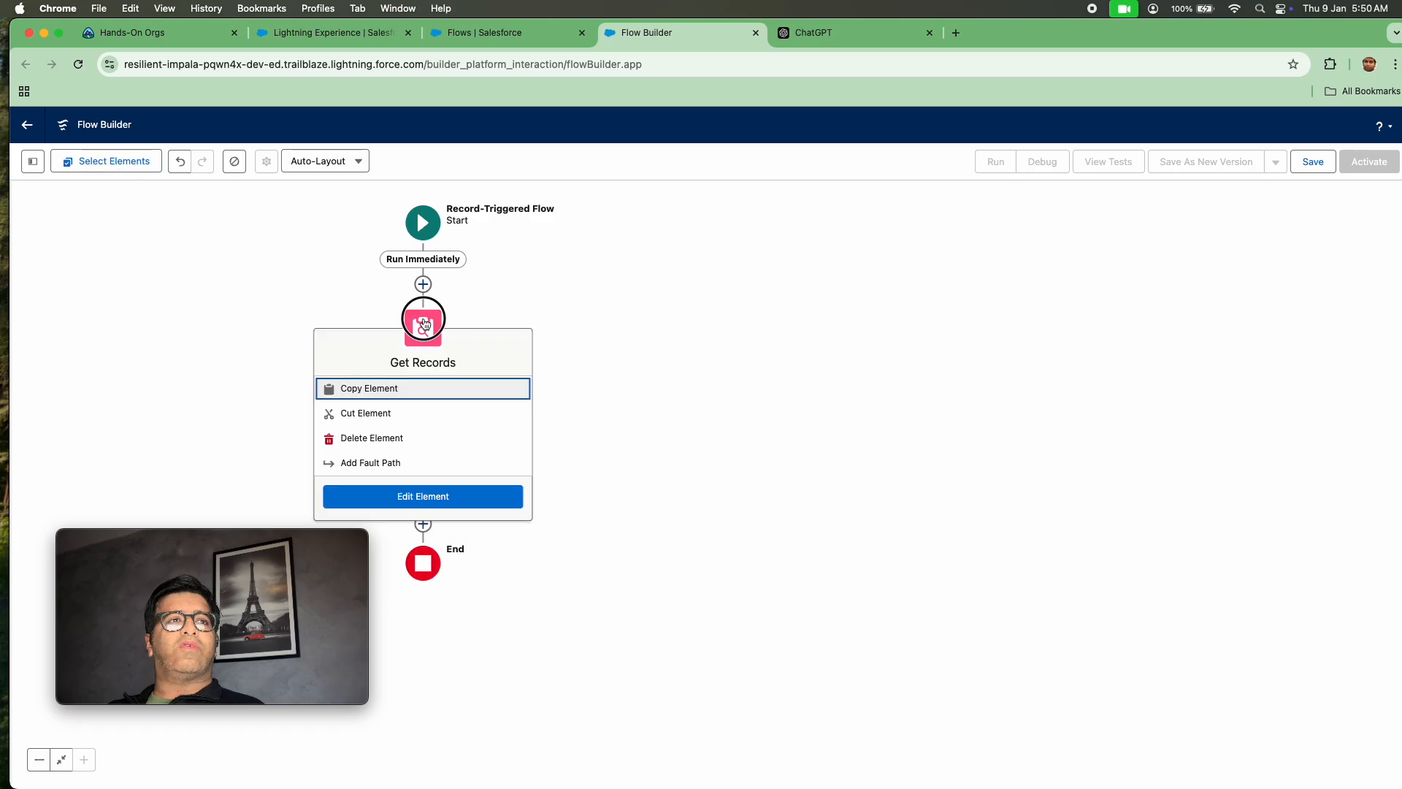
{"action": "left_click", "coordinate": [425, 324]}
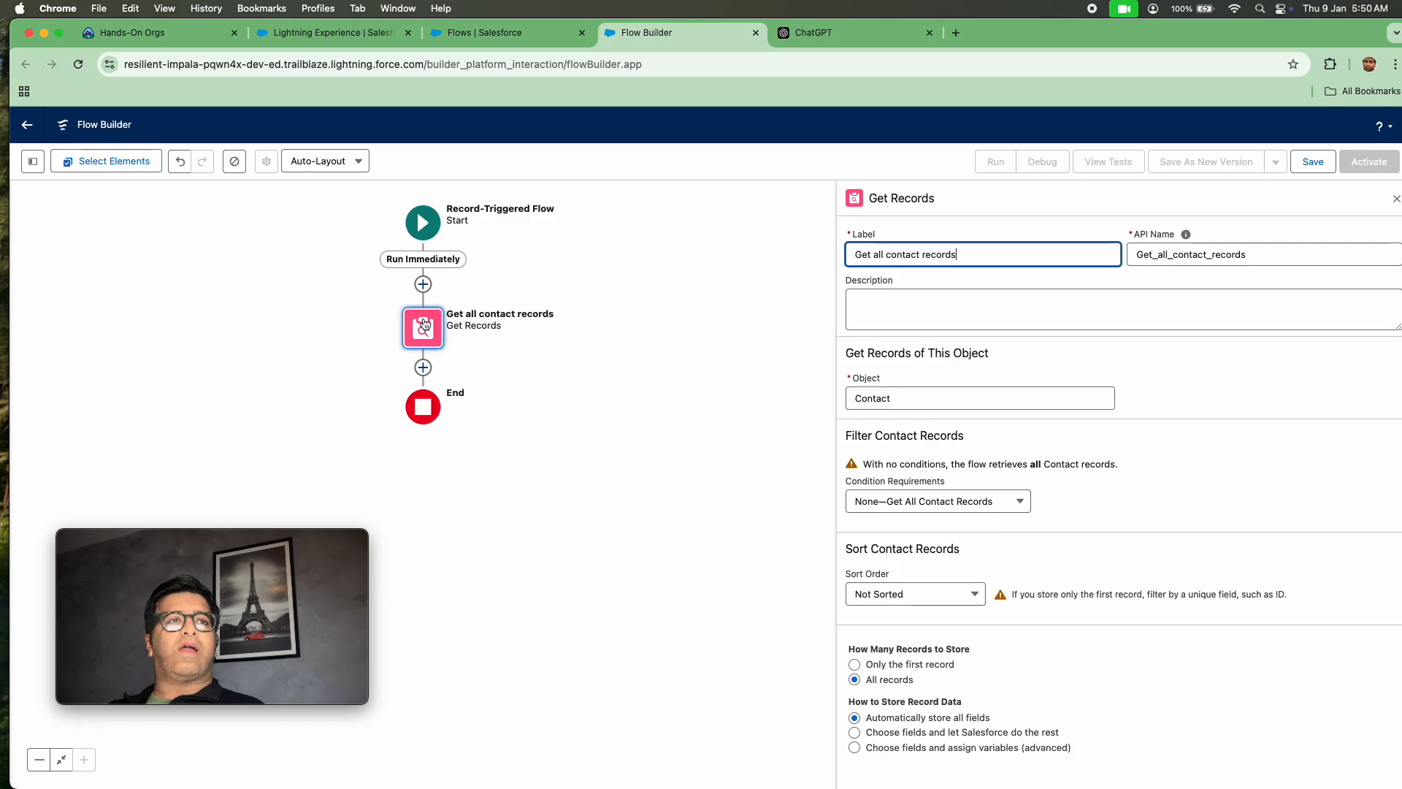
Start a new flow resource of type Variable with the API name tempContactVariable.
{"action": "left_click", "coordinate": [33, 161]}
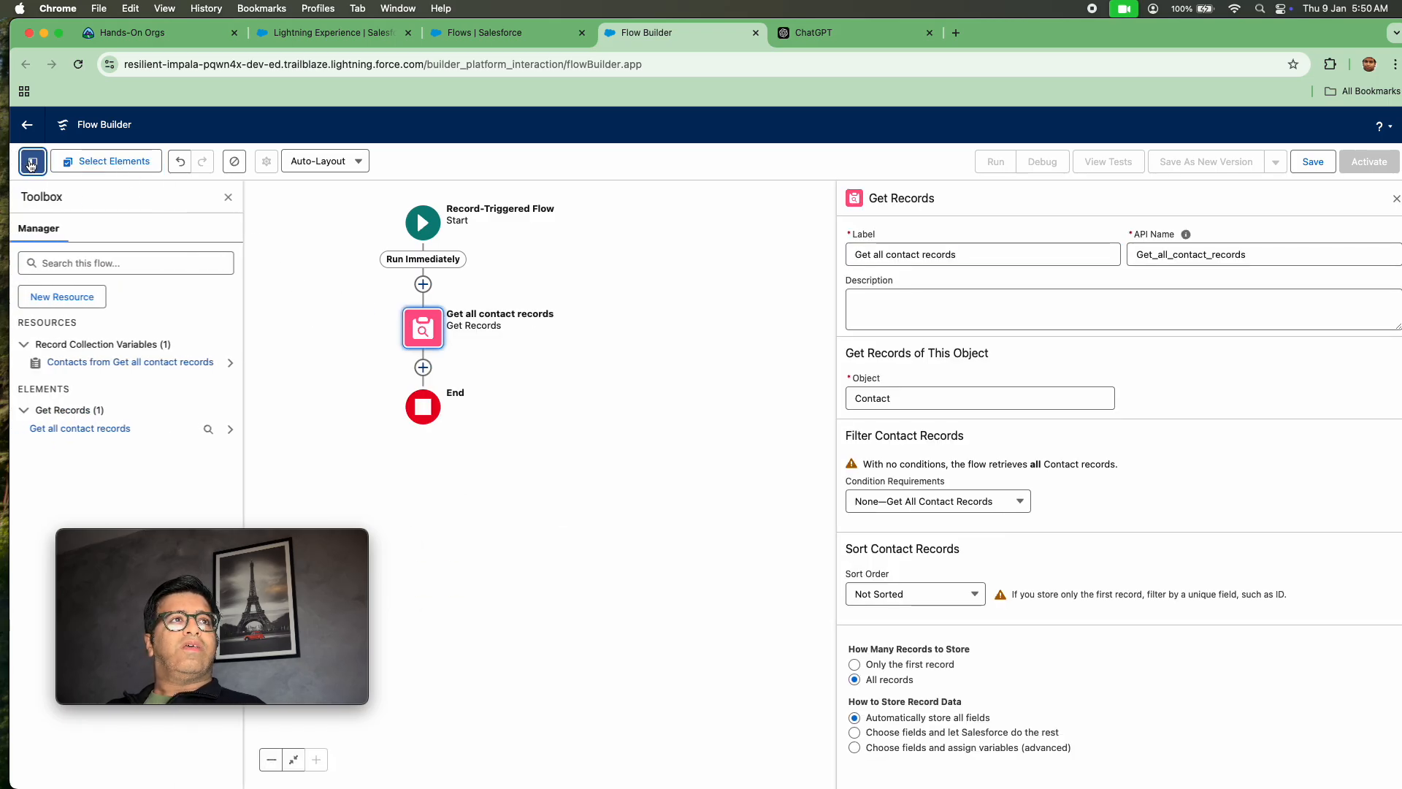
{"action": "left_click", "coordinate": [62, 298]}
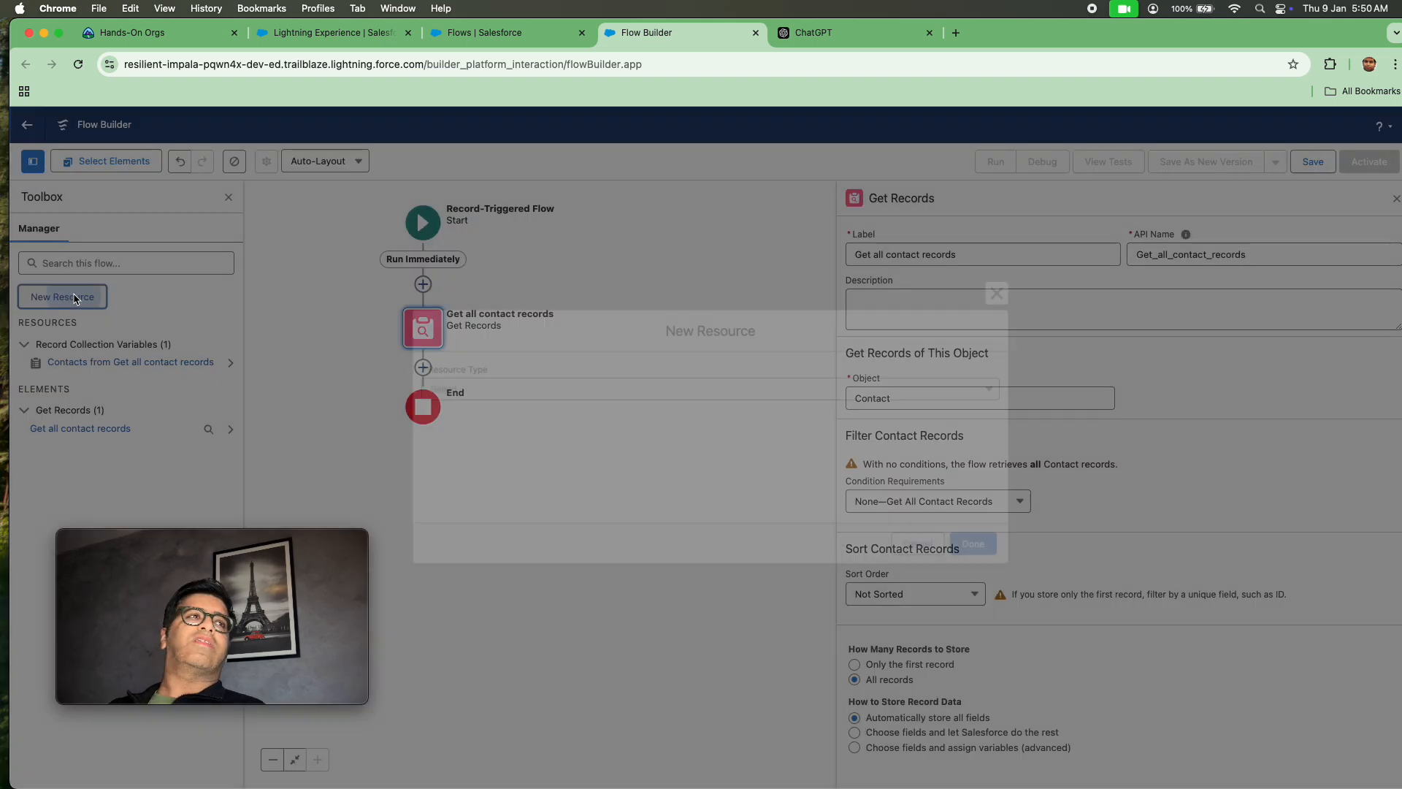
{"action": "left_click", "coordinate": [552, 387]}
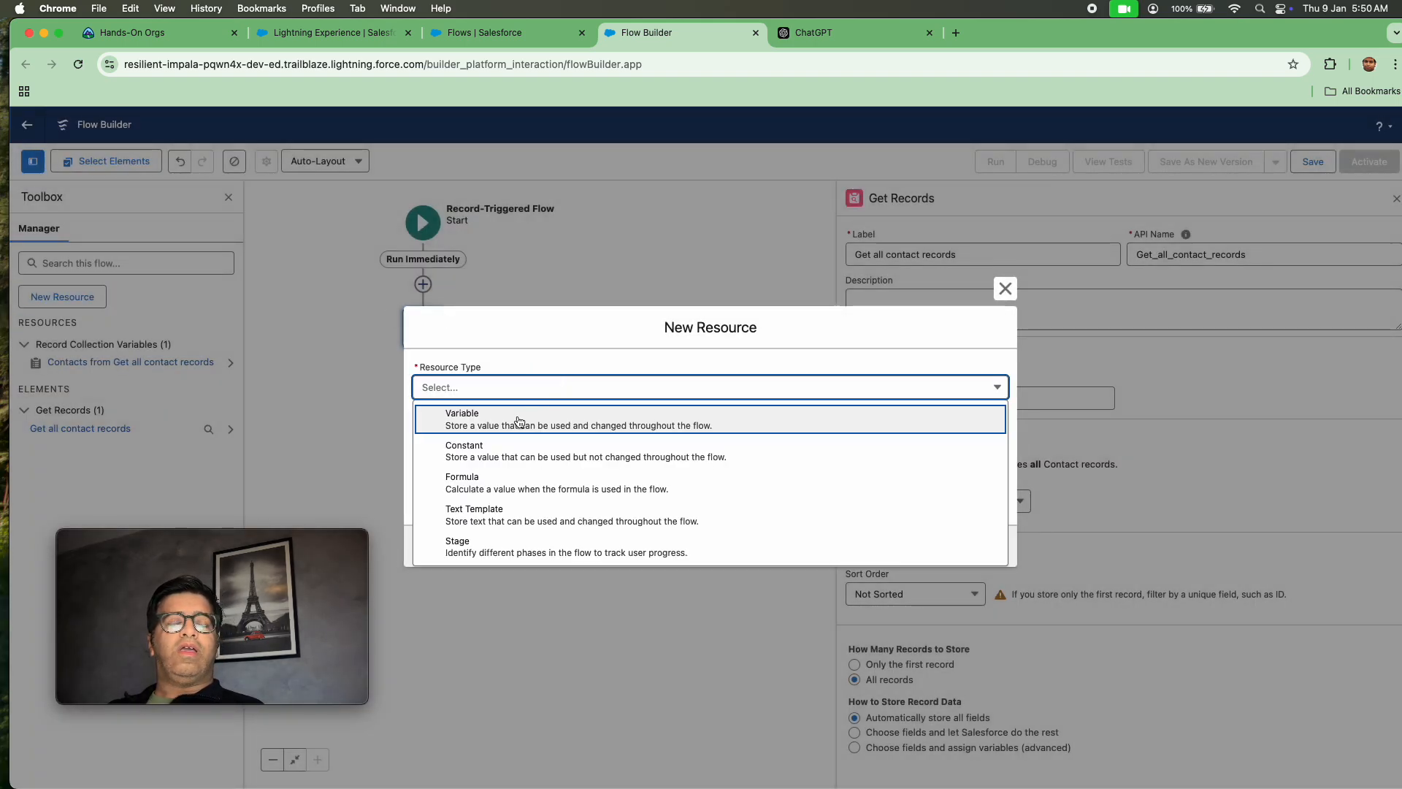
{"action": "left_click", "coordinate": [519, 422]}
{"action": "left_click", "coordinate": [501, 417]}
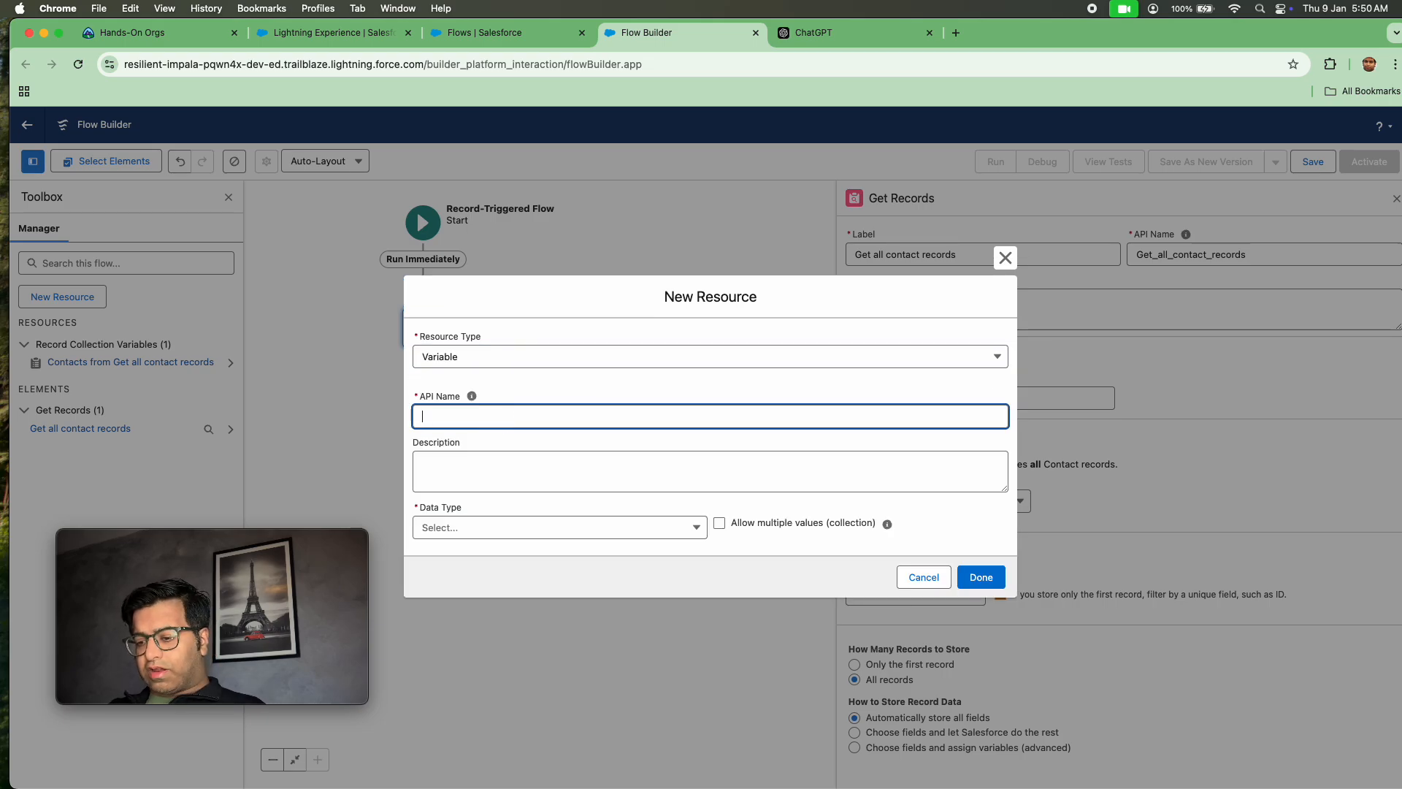
{"action": "type", "text": "tempCo"}
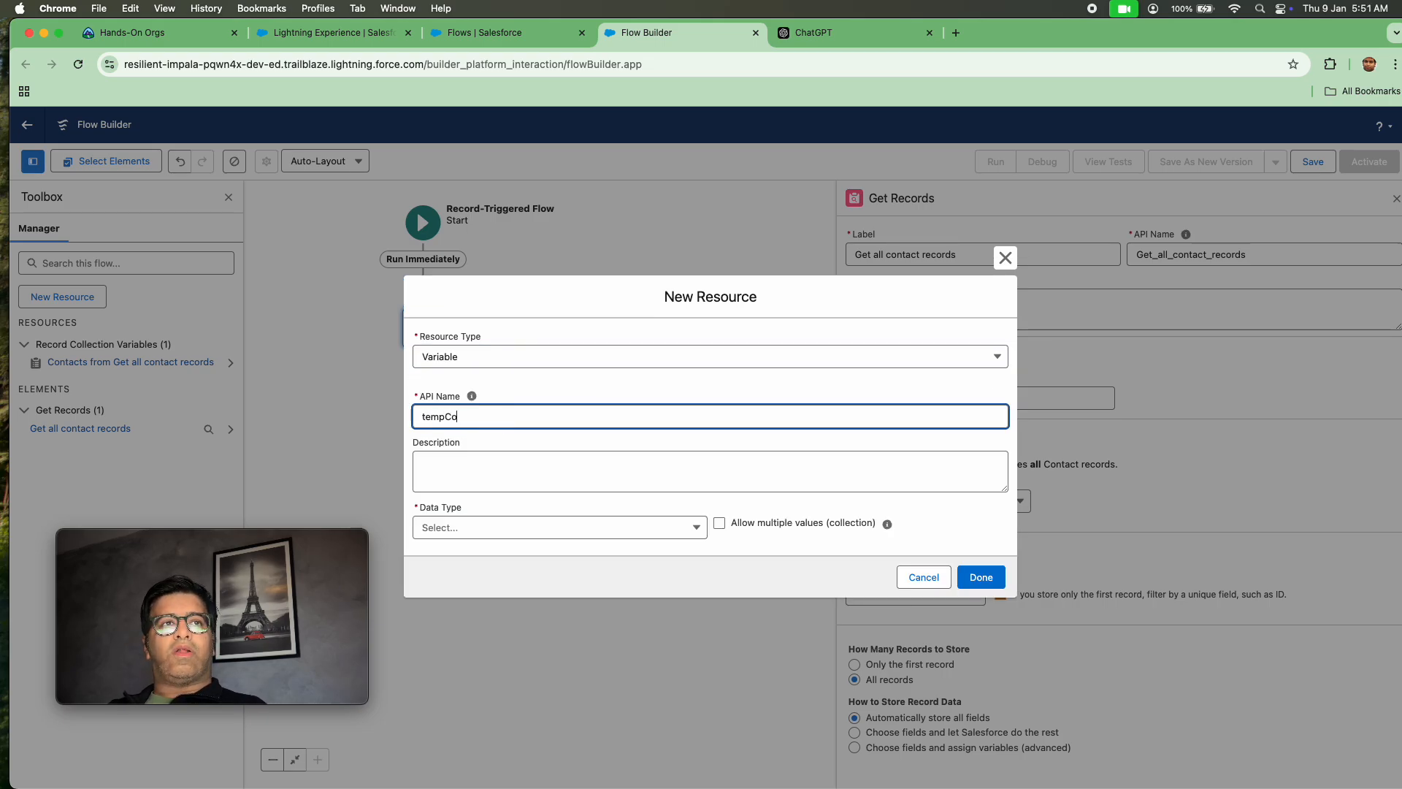
{"action": "type", "text": "ntactVar"}
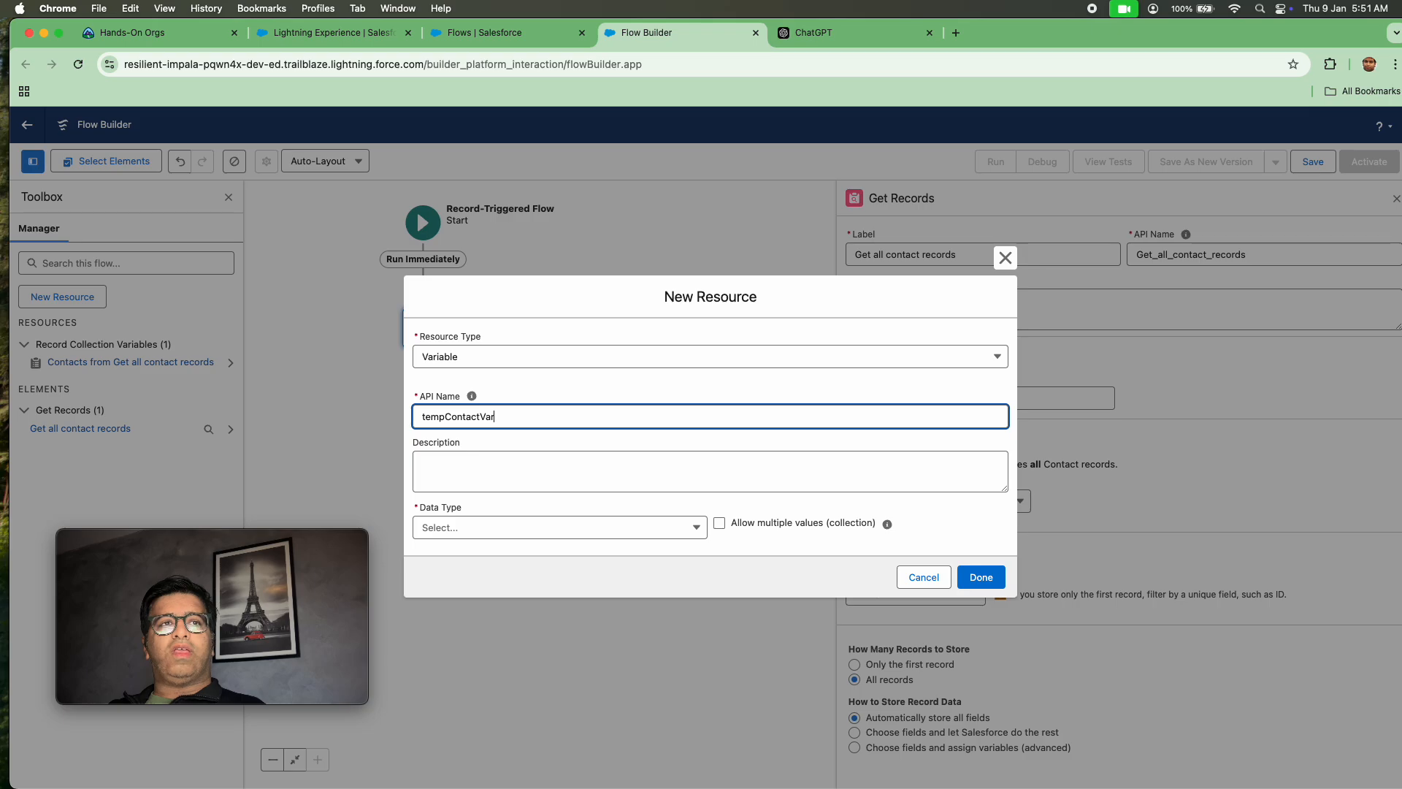
{"action": "type", "text": "iable"}
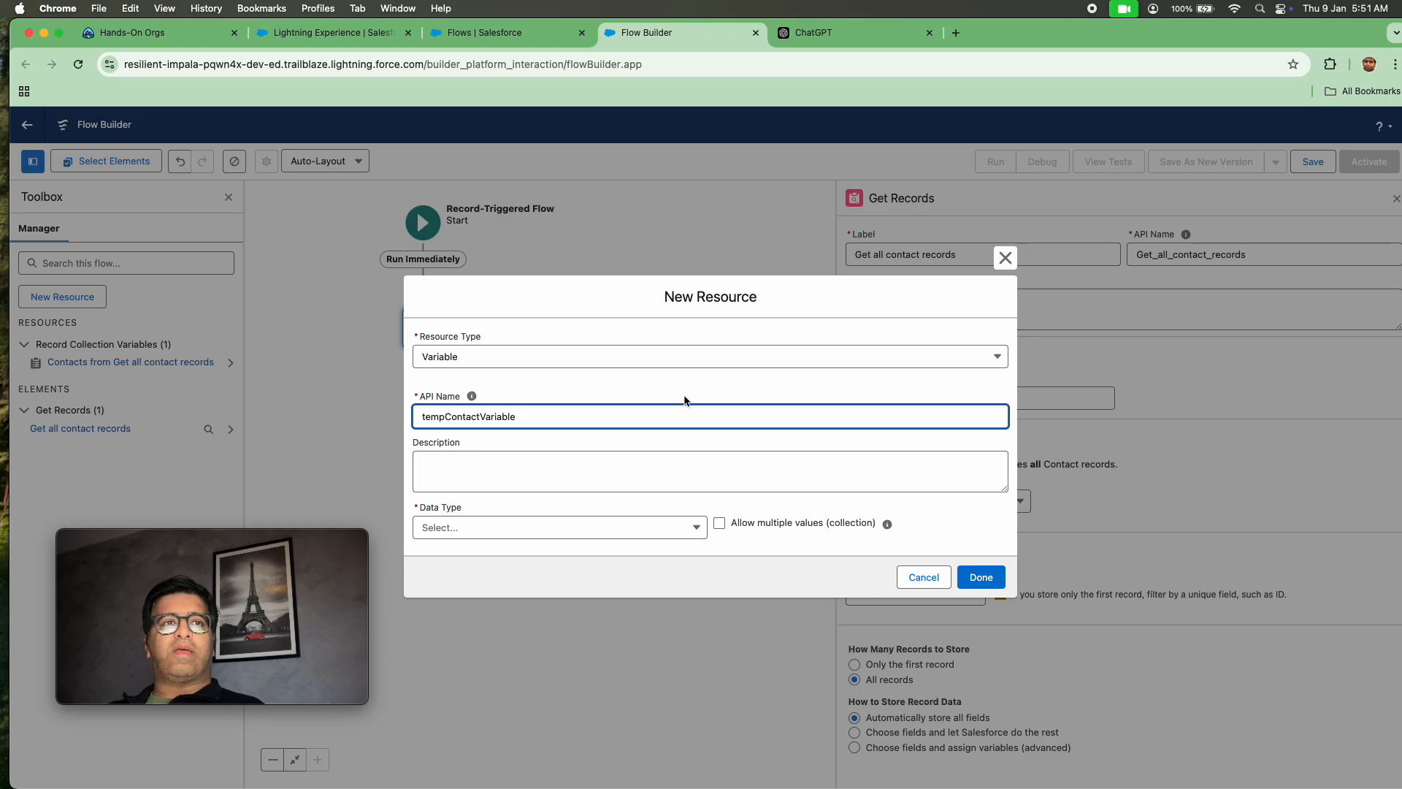
{"action": "left_click", "coordinate": [684, 399]}
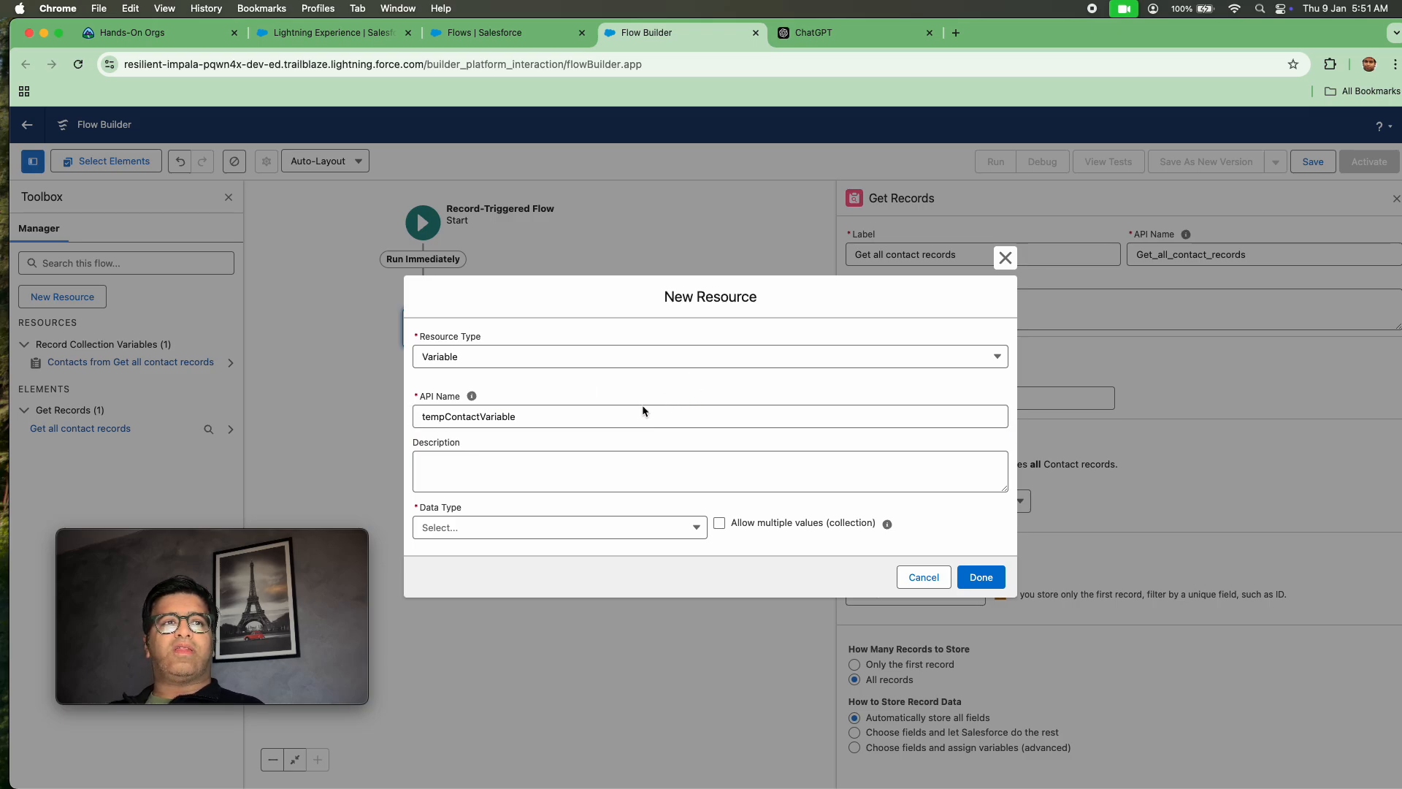
Give tempContactVariable the Record data type with Contact as its object, keep it single-valued, and finish creating it.
{"action": "left_click", "coordinate": [590, 526]}
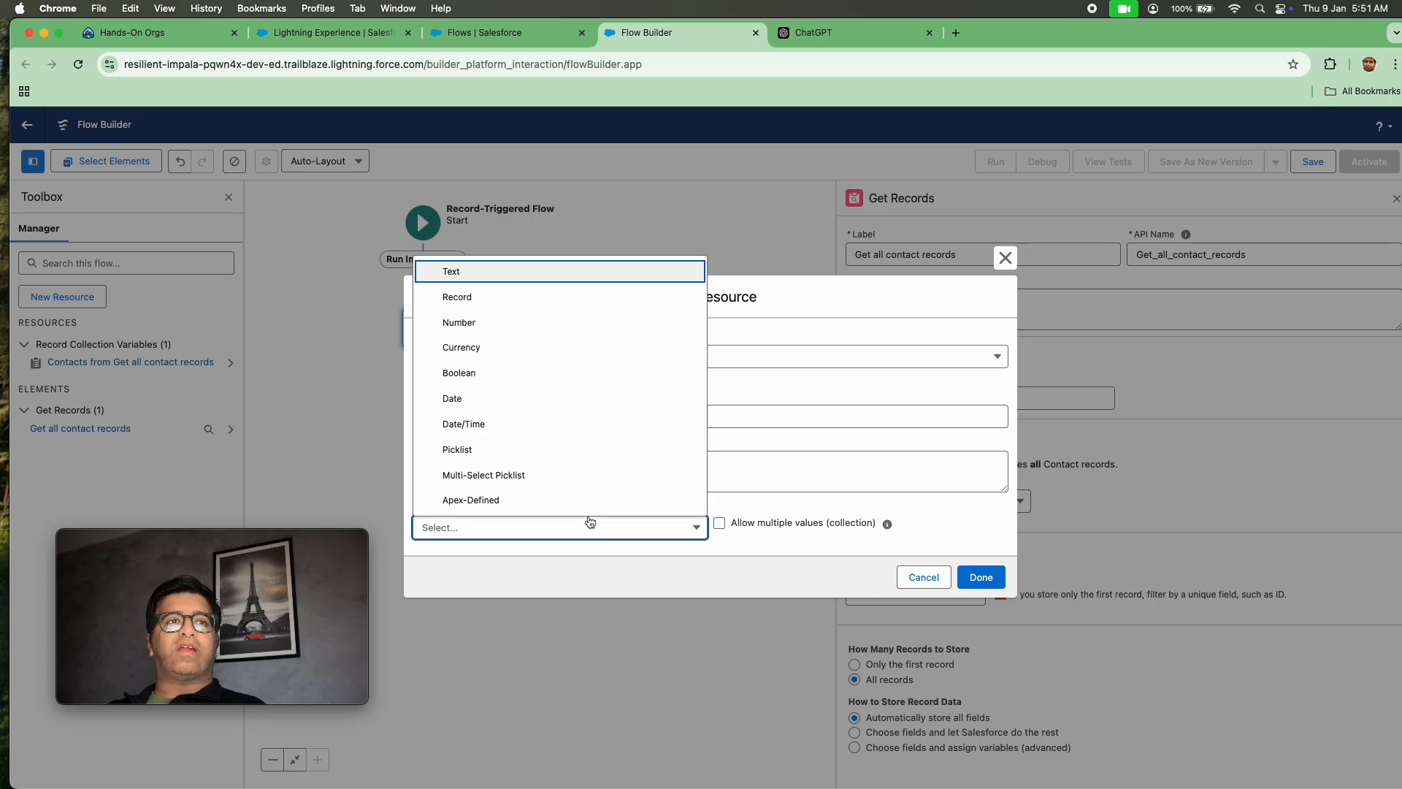
{"action": "left_click", "coordinate": [478, 307]}
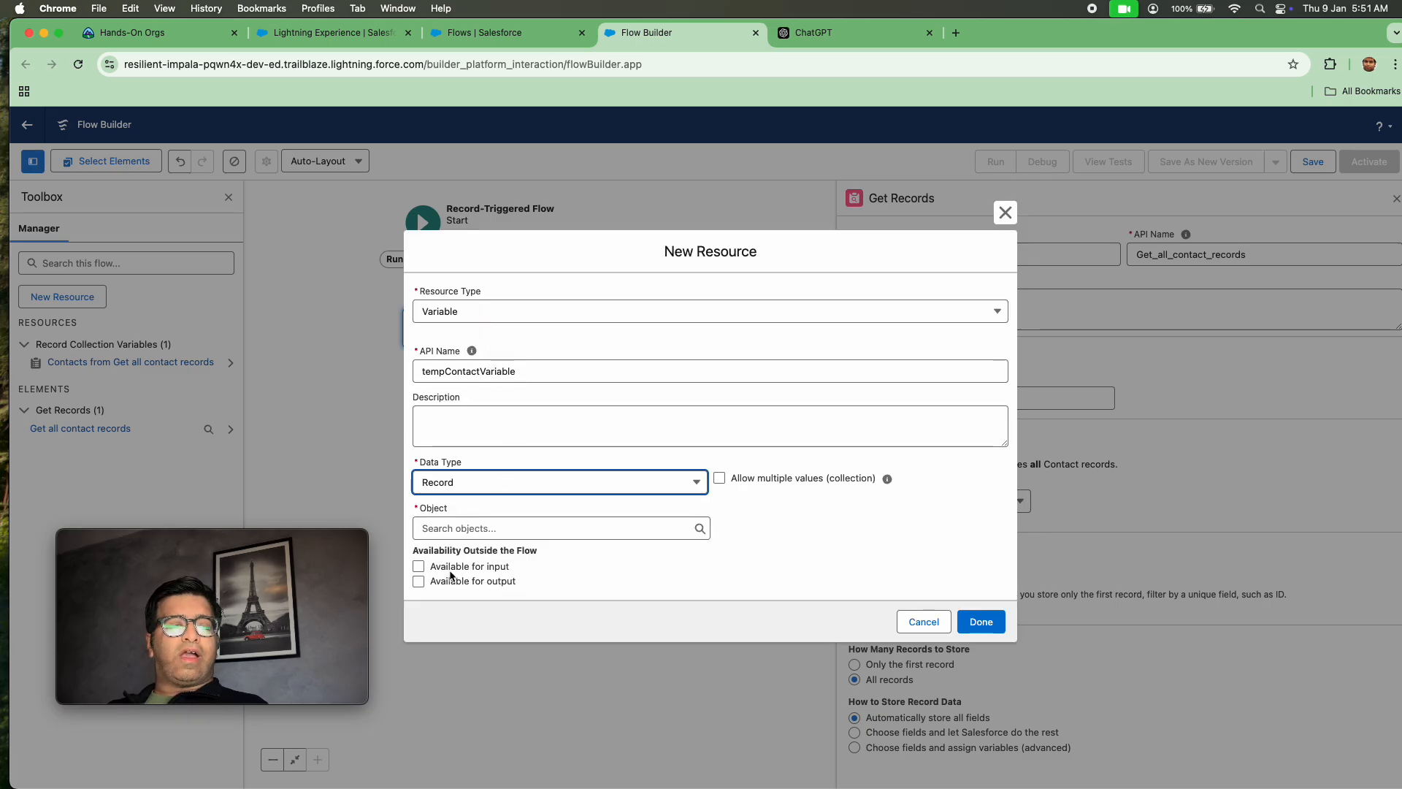
{"action": "left_click", "coordinate": [454, 531]}
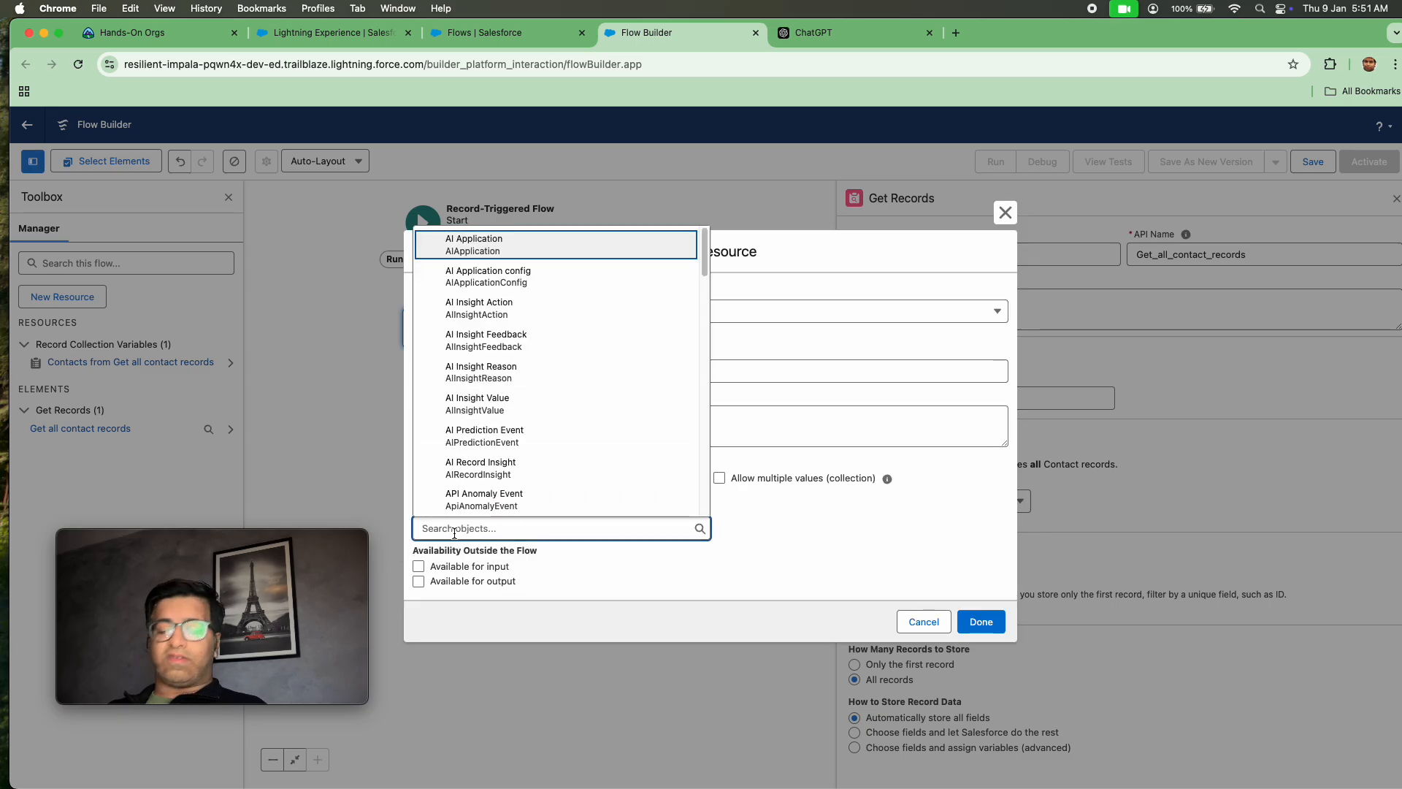
{"action": "type", "text": "Contact"}
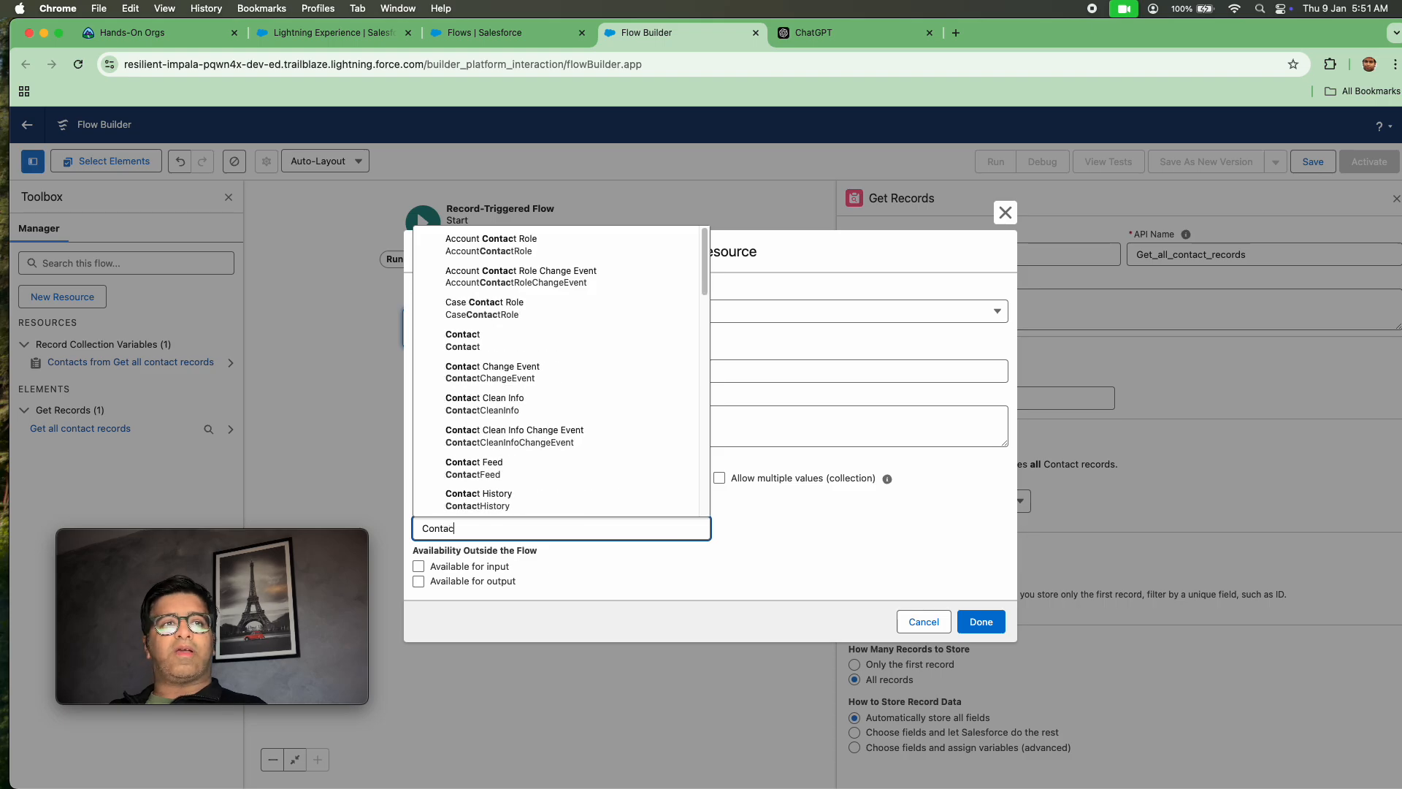
{"action": "left_click", "coordinate": [533, 343]}
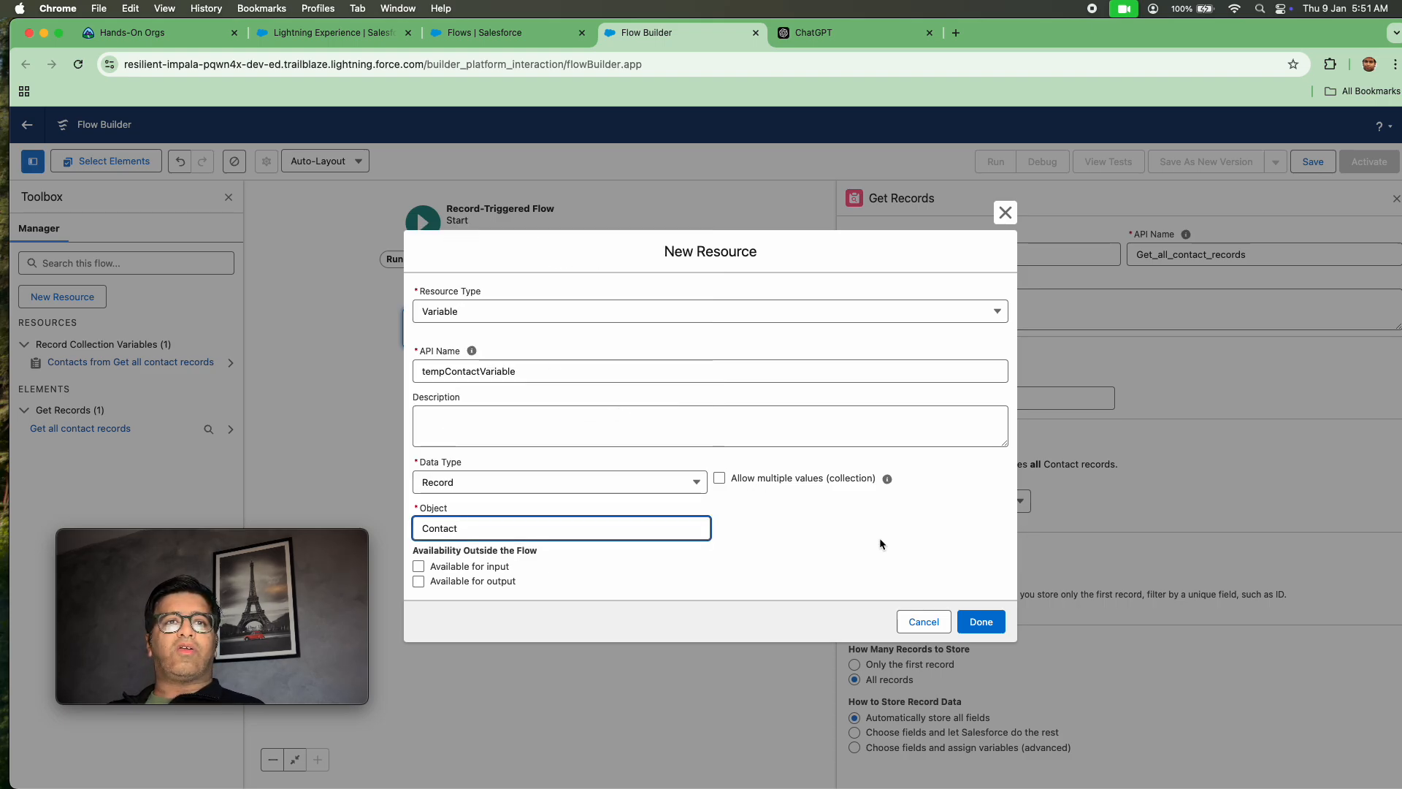
{"action": "left_click", "coordinate": [995, 629]}
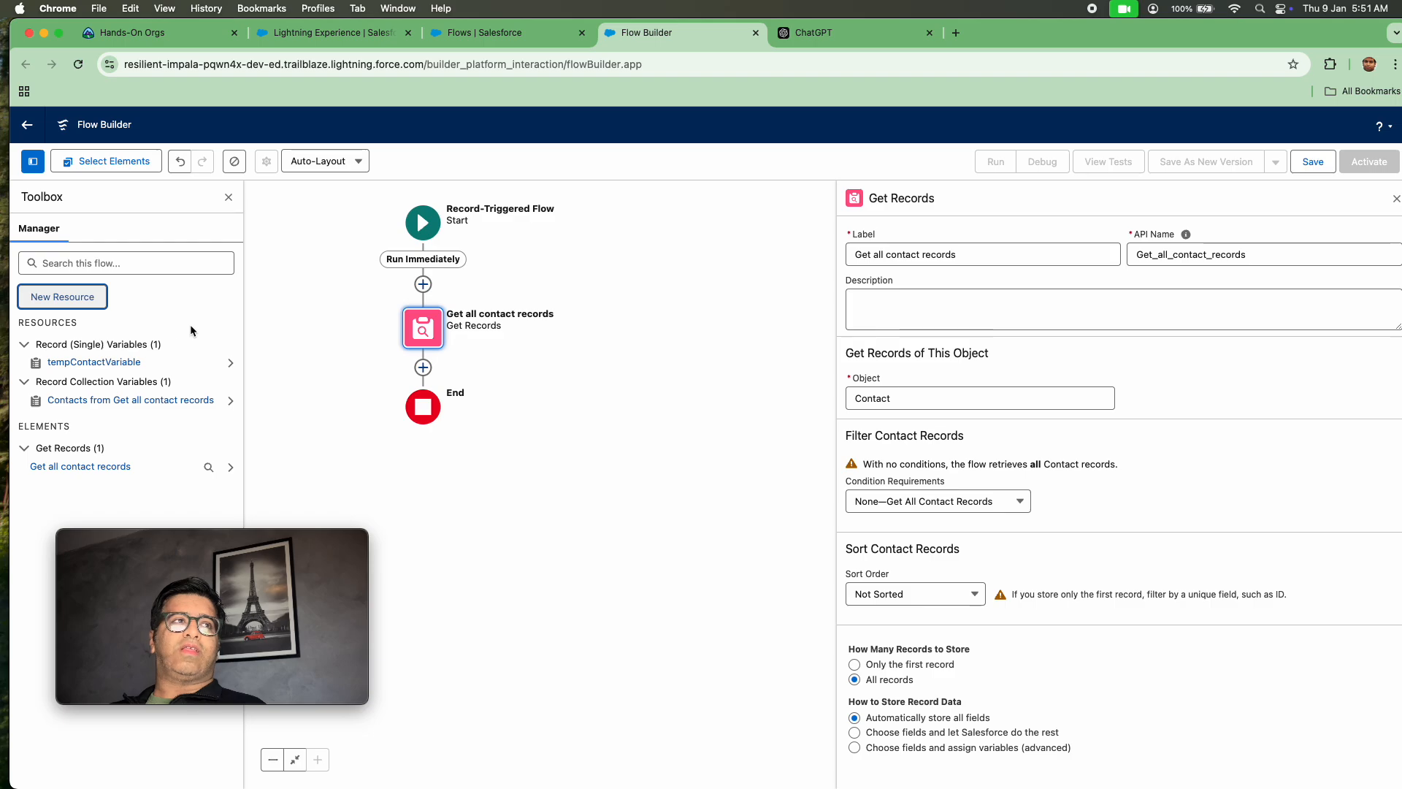
Start another flow resource of type Variable with the API name contactCollectionForUpdatingRecords.
{"action": "left_click", "coordinate": [98, 302]}
{"action": "left_click", "coordinate": [494, 388]}
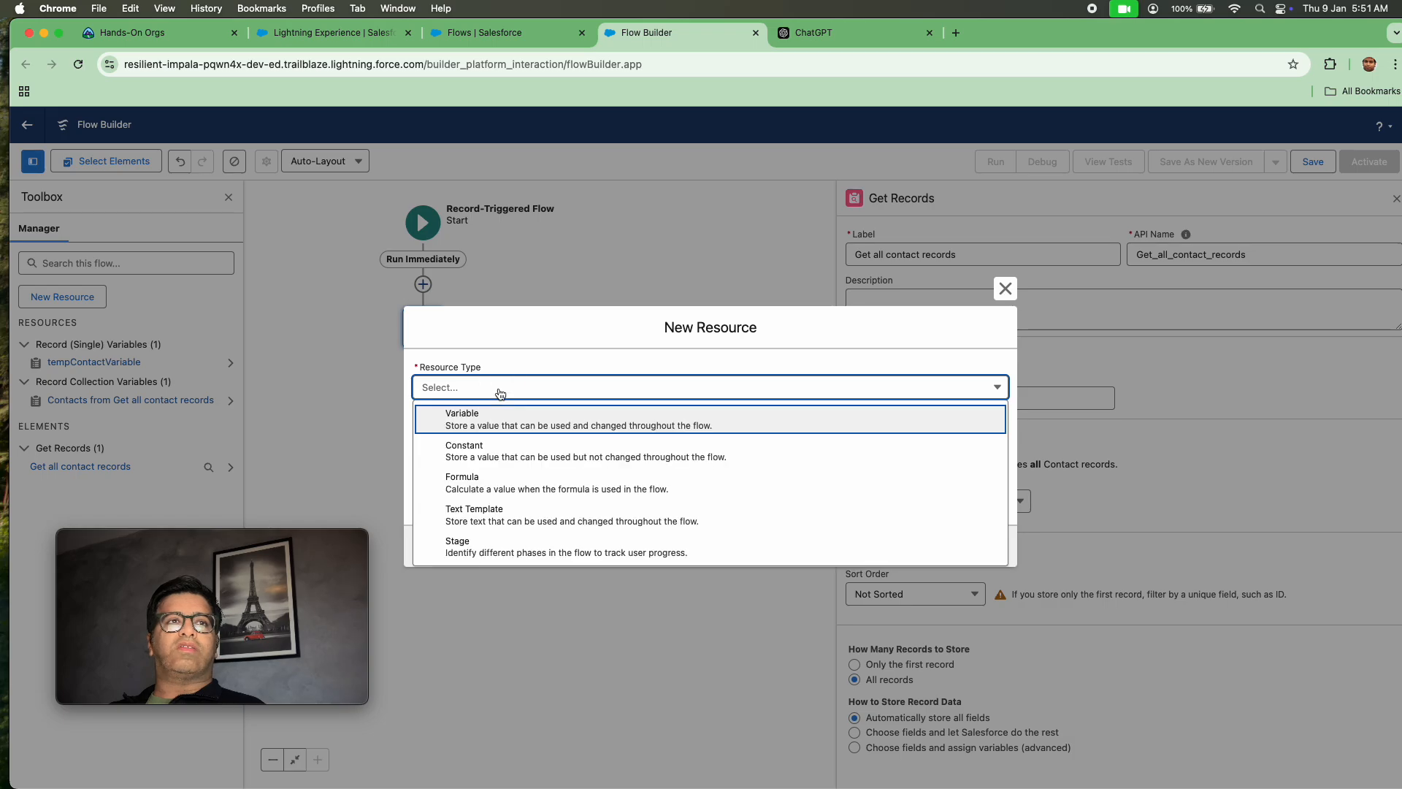
{"action": "left_click", "coordinate": [493, 413]}
{"action": "left_click", "coordinate": [494, 413]}
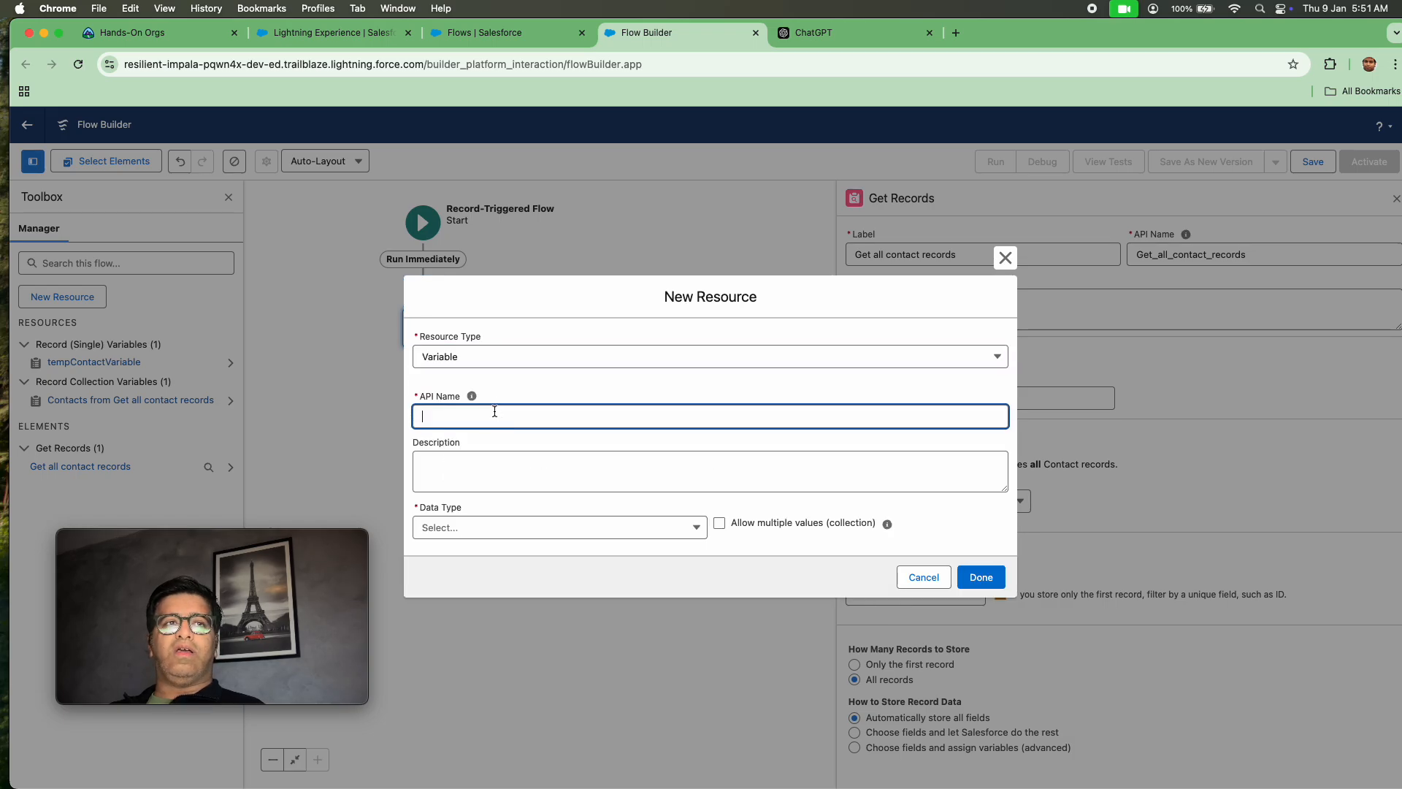
{"action": "type", "text": "co"}
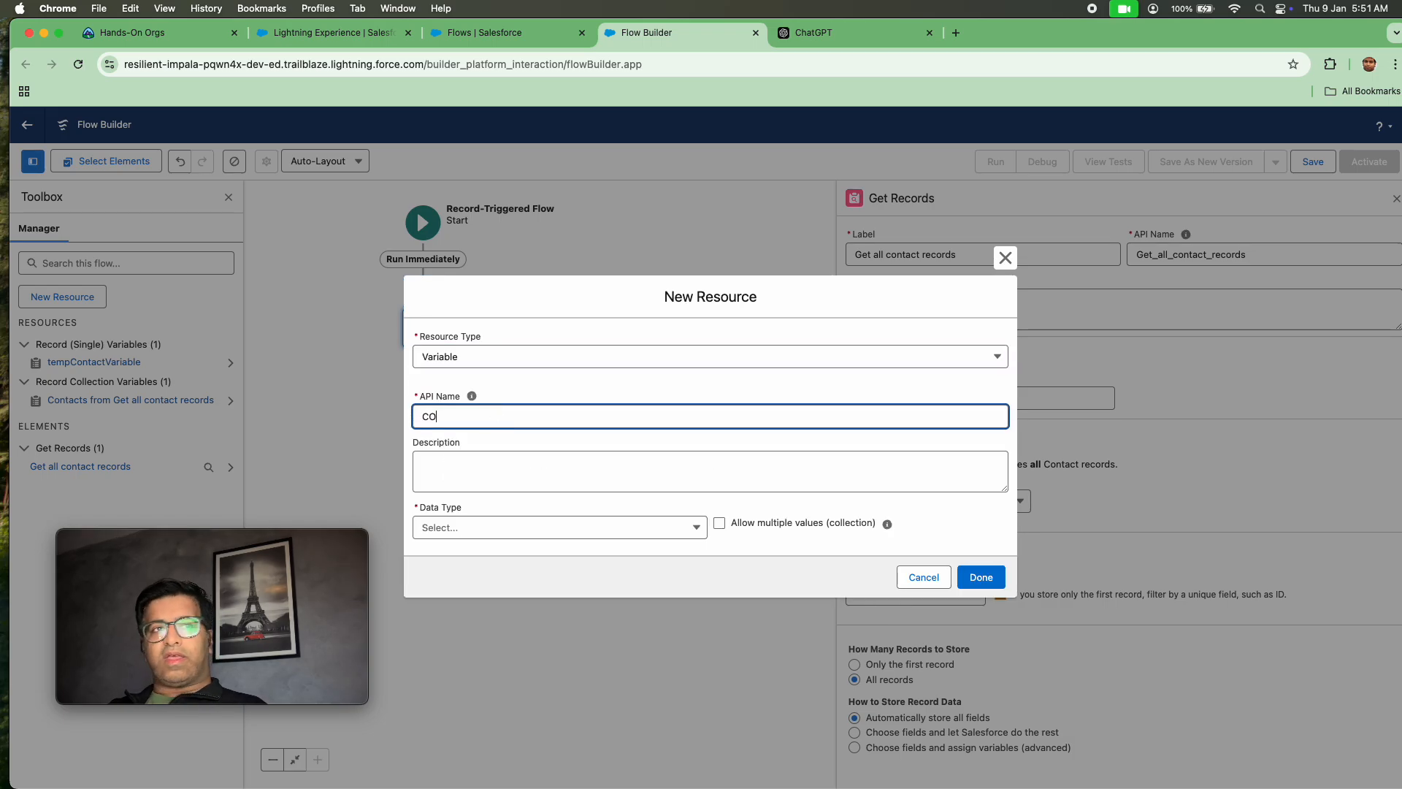
{"action": "key", "text": "BackSpace"}
{"action": "key", "text": "BackSpace"}
{"action": "key", "text": "BackSpace"}
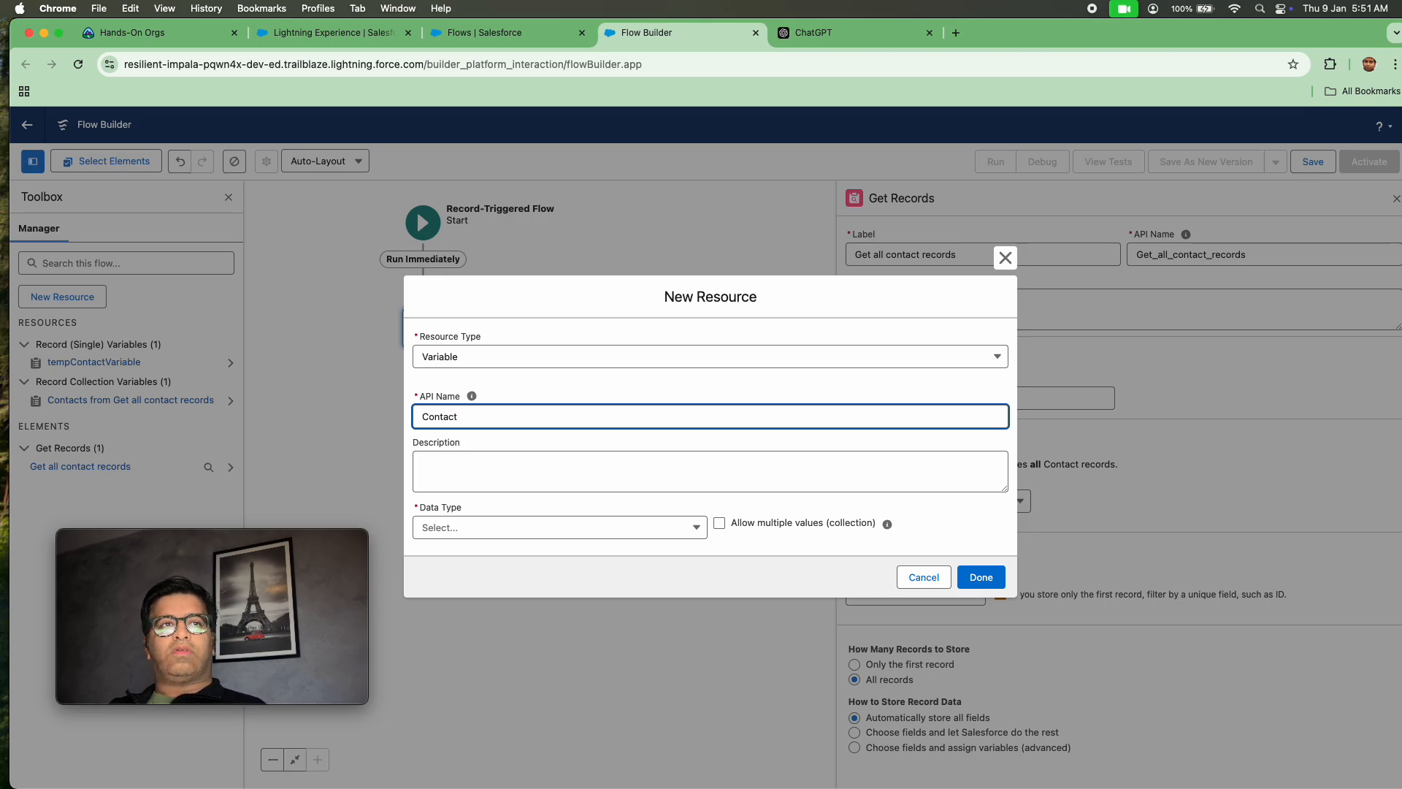
{"action": "key", "text": "BackSpace"}
{"action": "key", "text": "BackSpace"}
{"action": "key", "text": "BackSpace"}
{"action": "key", "text": "BackSpace"}
{"action": "key", "text": "BackSpace"}
{"action": "key", "text": "BackSpace"}
{"action": "key", "text": "BackSpace"}
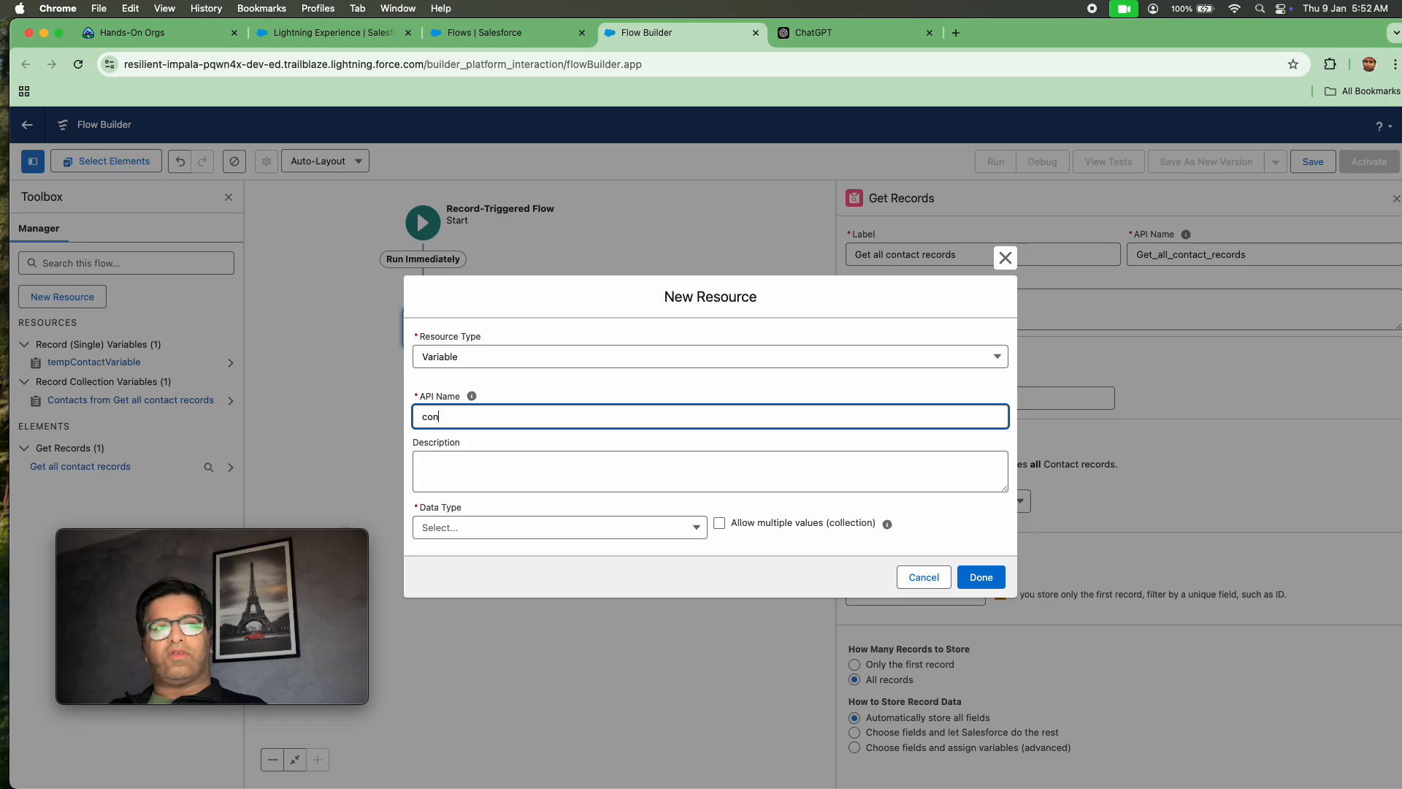
{"action": "type", "text": "contactCol"}
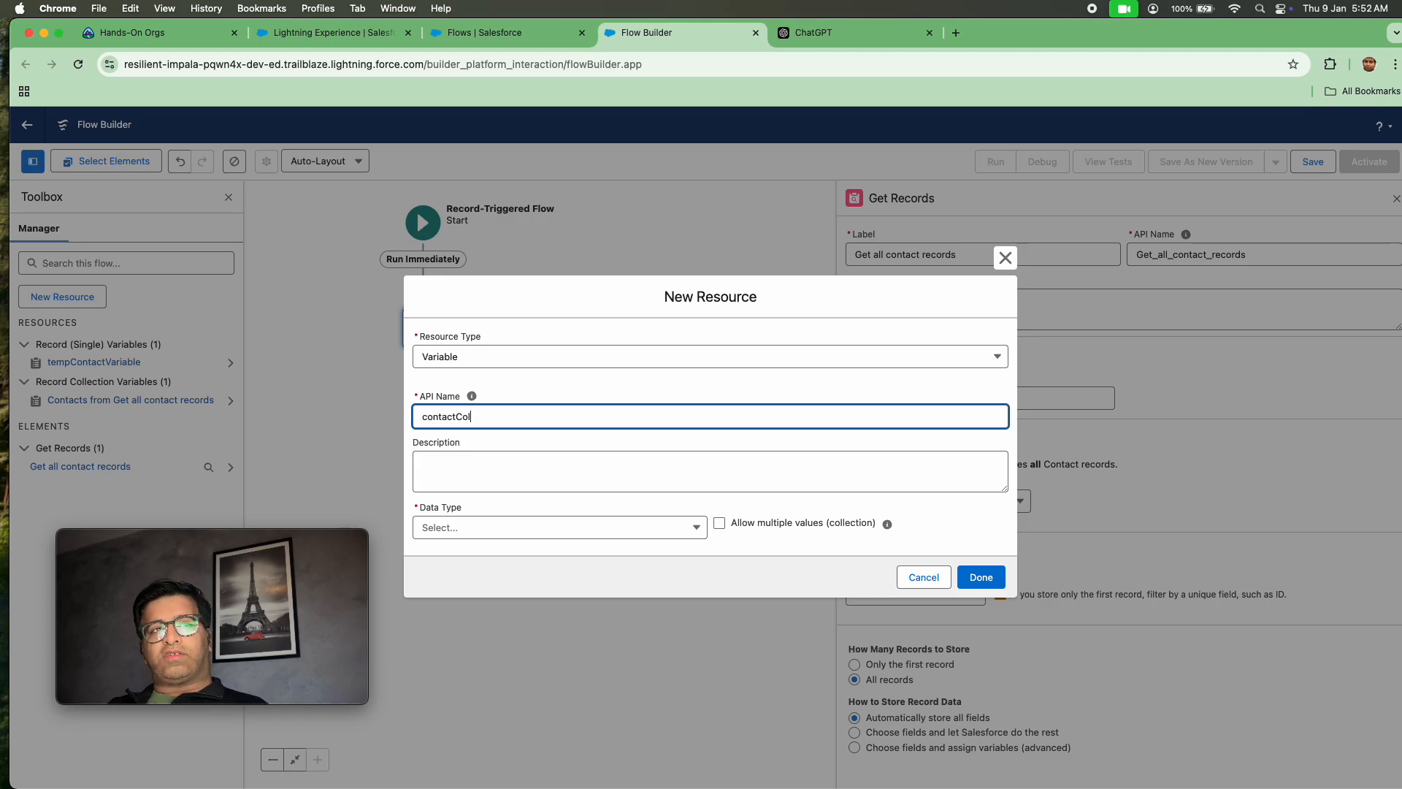
{"action": "type", "text": "lectionF"}
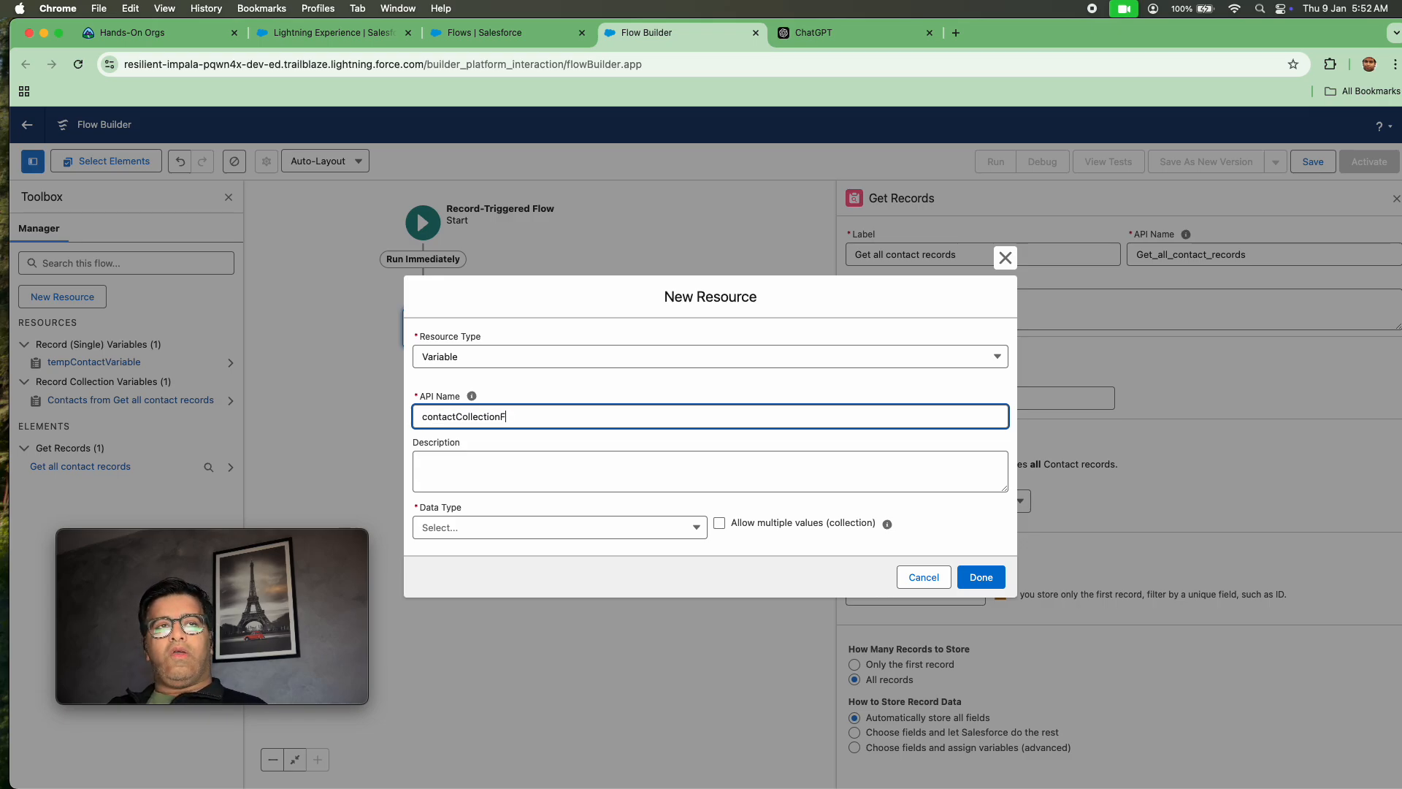
{"action": "type", "text": "orUpdat"}
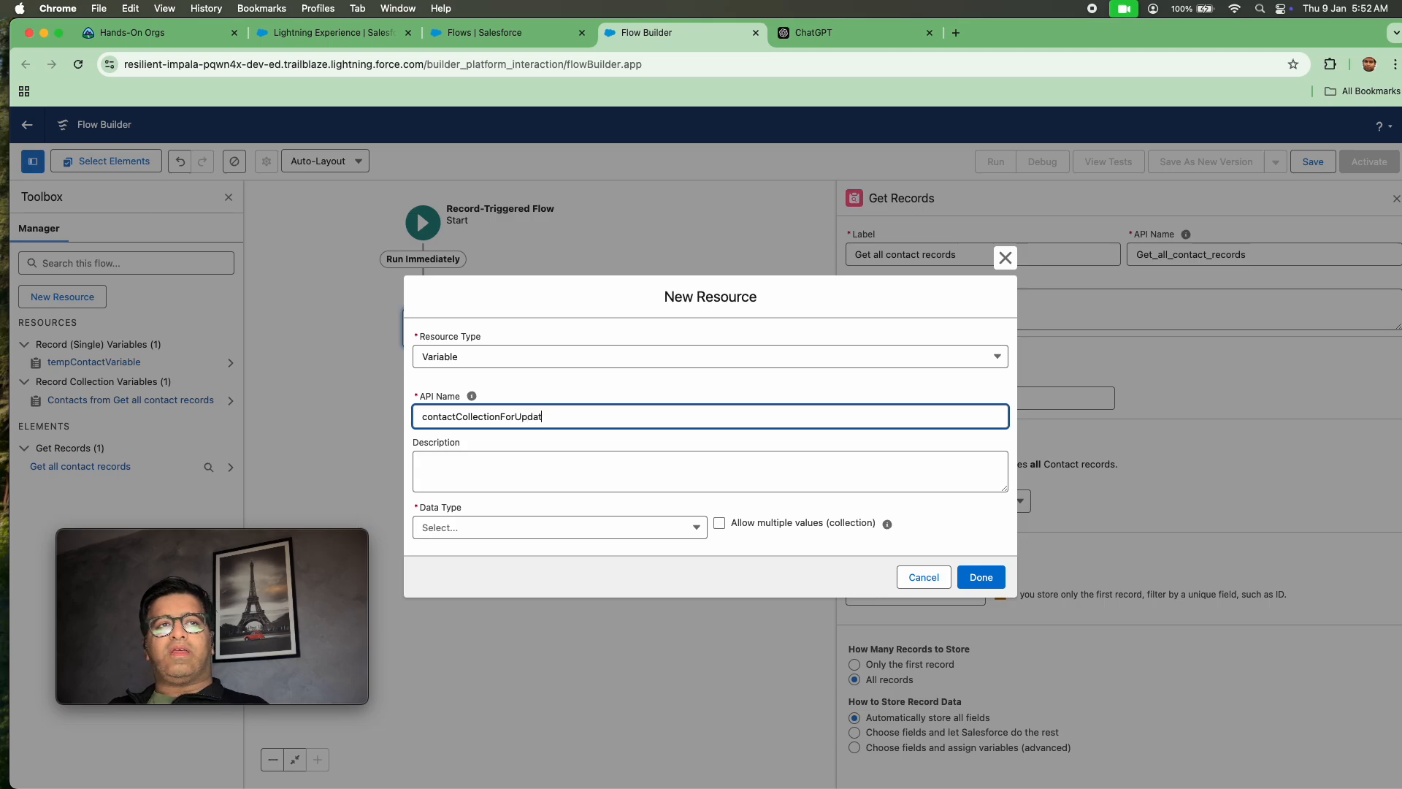
{"action": "type", "text": "ing"}
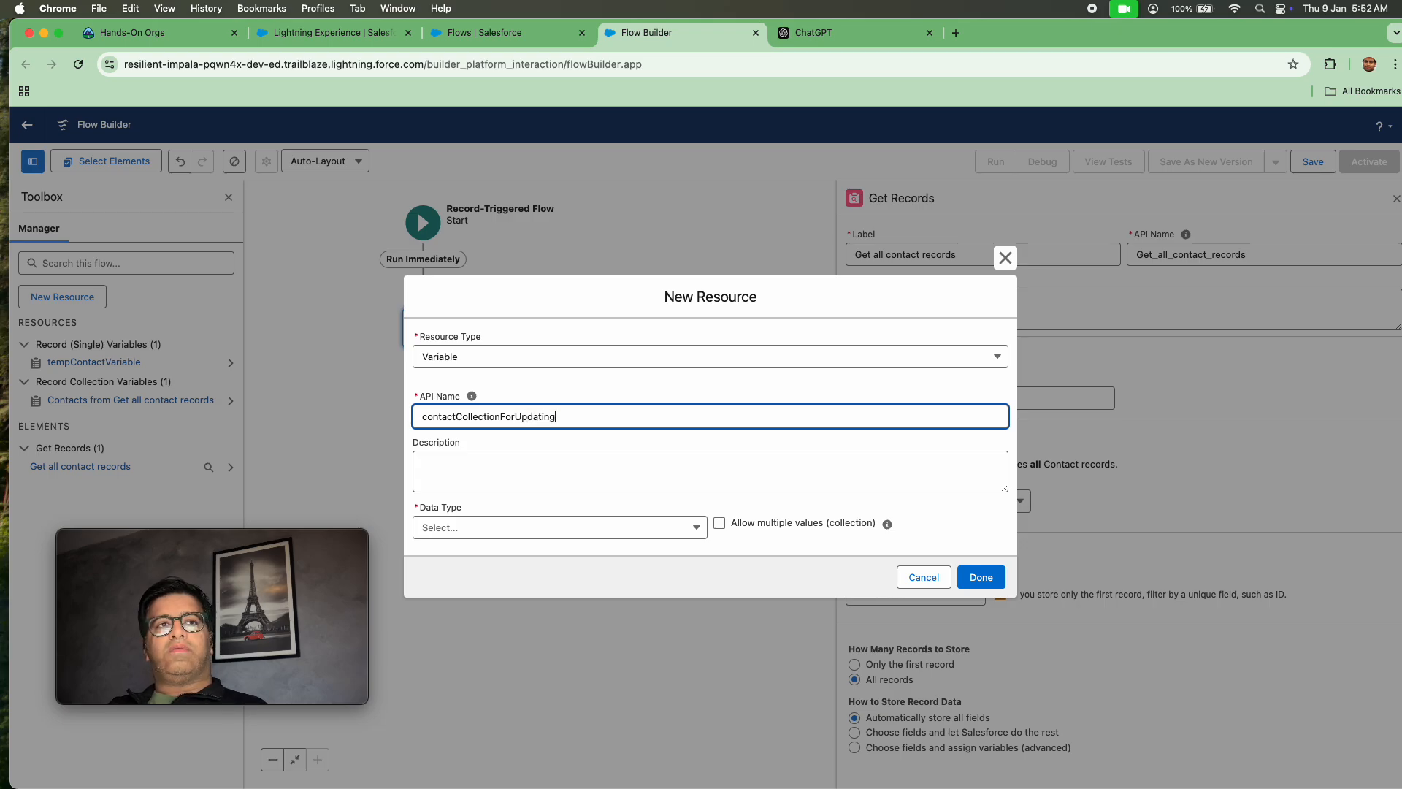
{"action": "type", "text": "Records"}
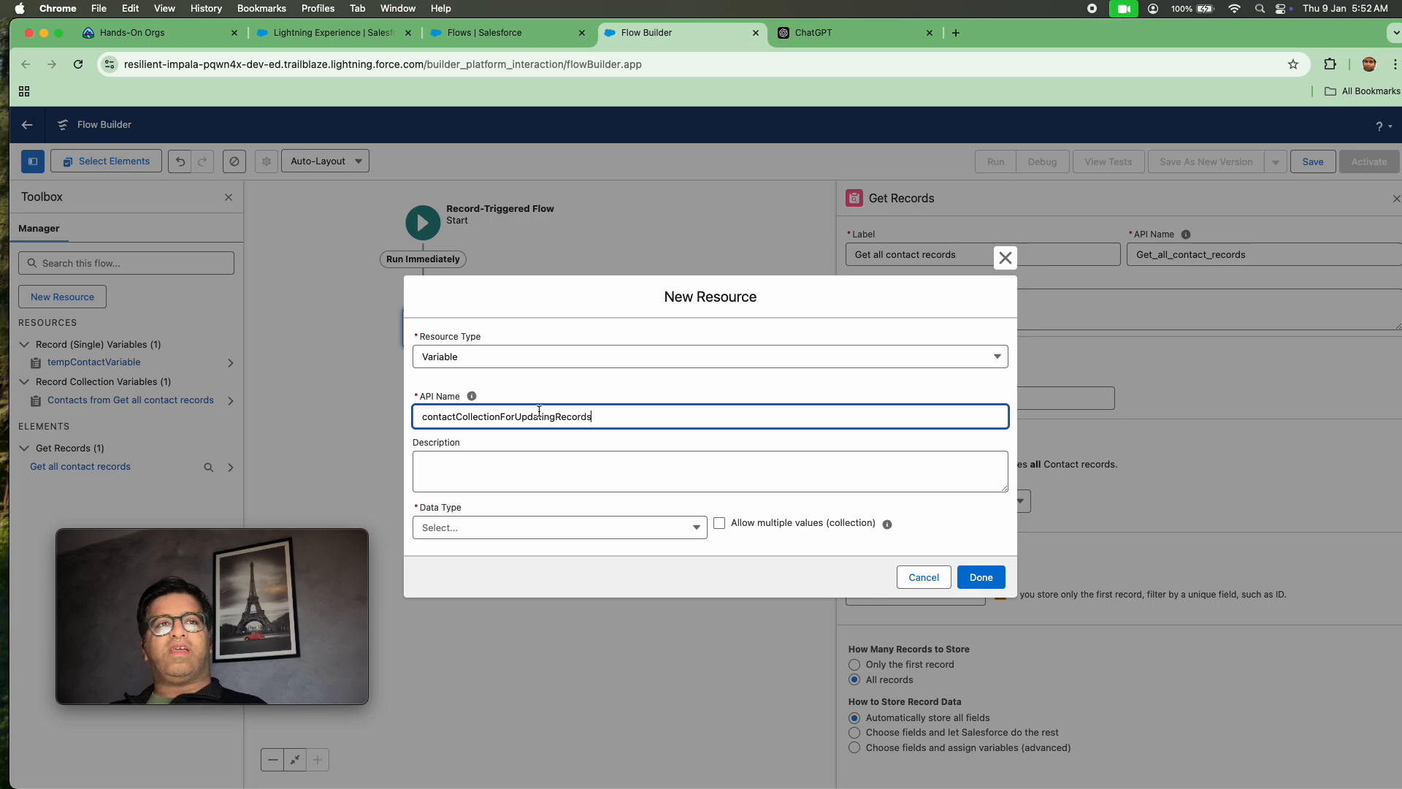
Make the new variable a collection allowing multiple values, with data type Record and object Contact, and finish creating it.
{"action": "left_click", "coordinate": [720, 523]}
{"action": "left_click", "coordinate": [696, 527]}
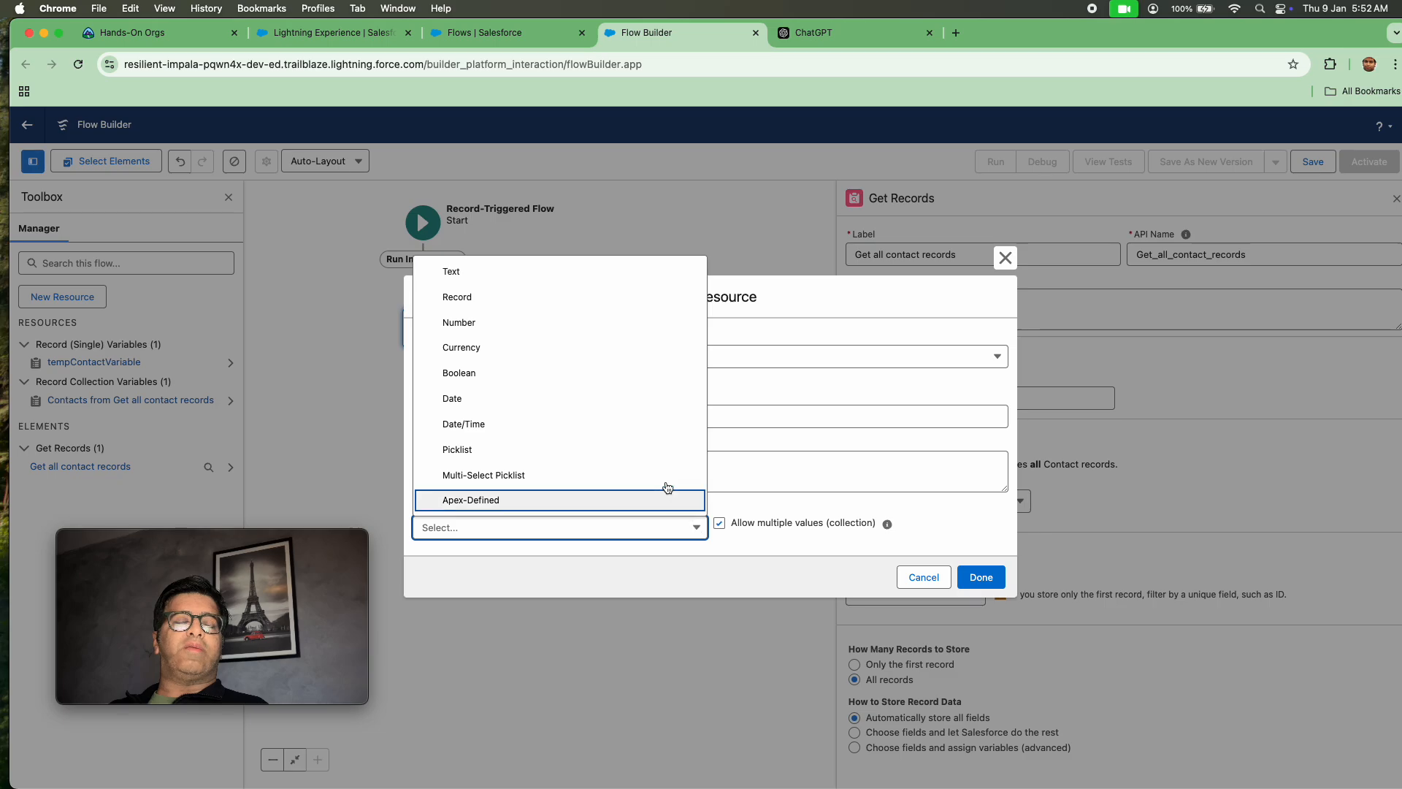
{"action": "left_click", "coordinate": [538, 297]}
{"action": "left_click", "coordinate": [487, 532]}
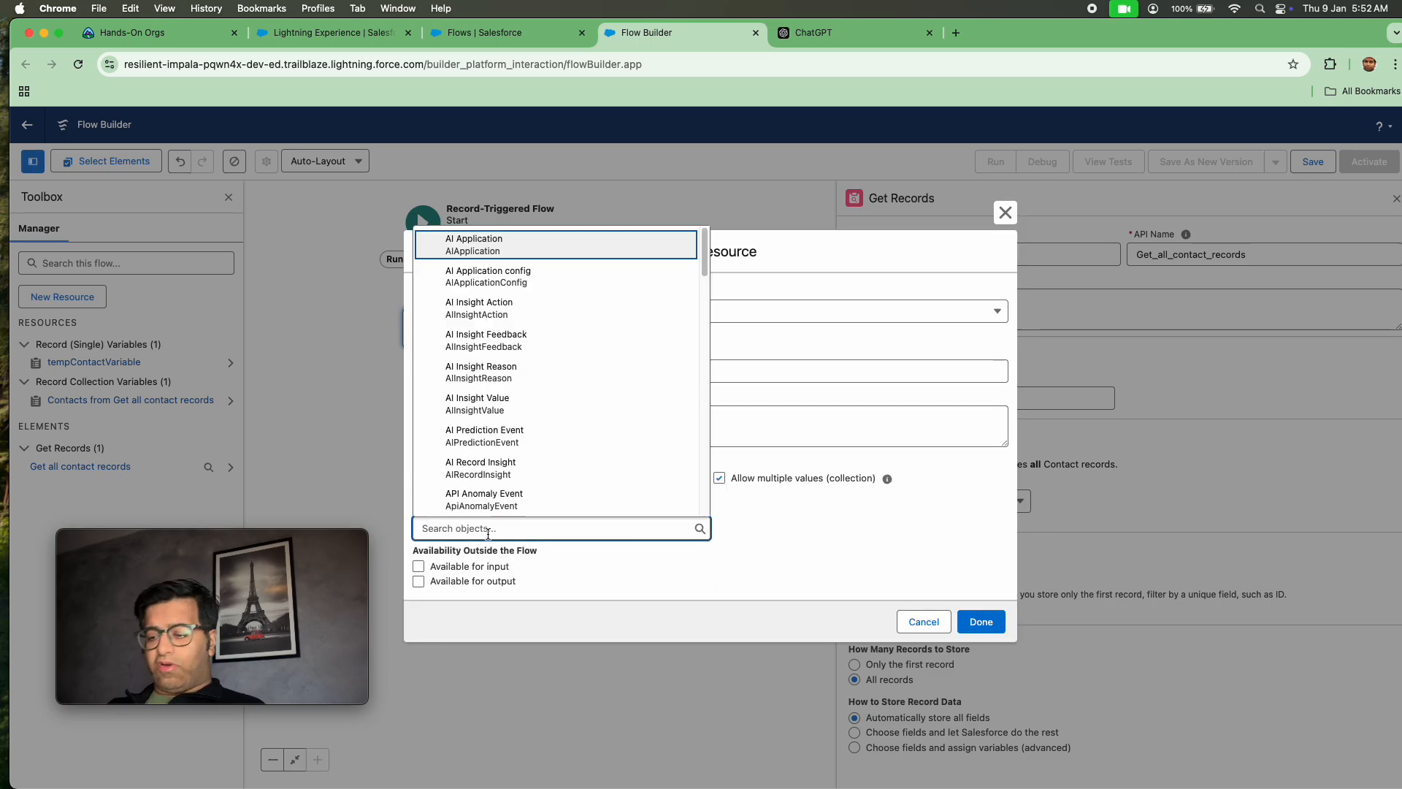
{"action": "type", "text": "Contas"}
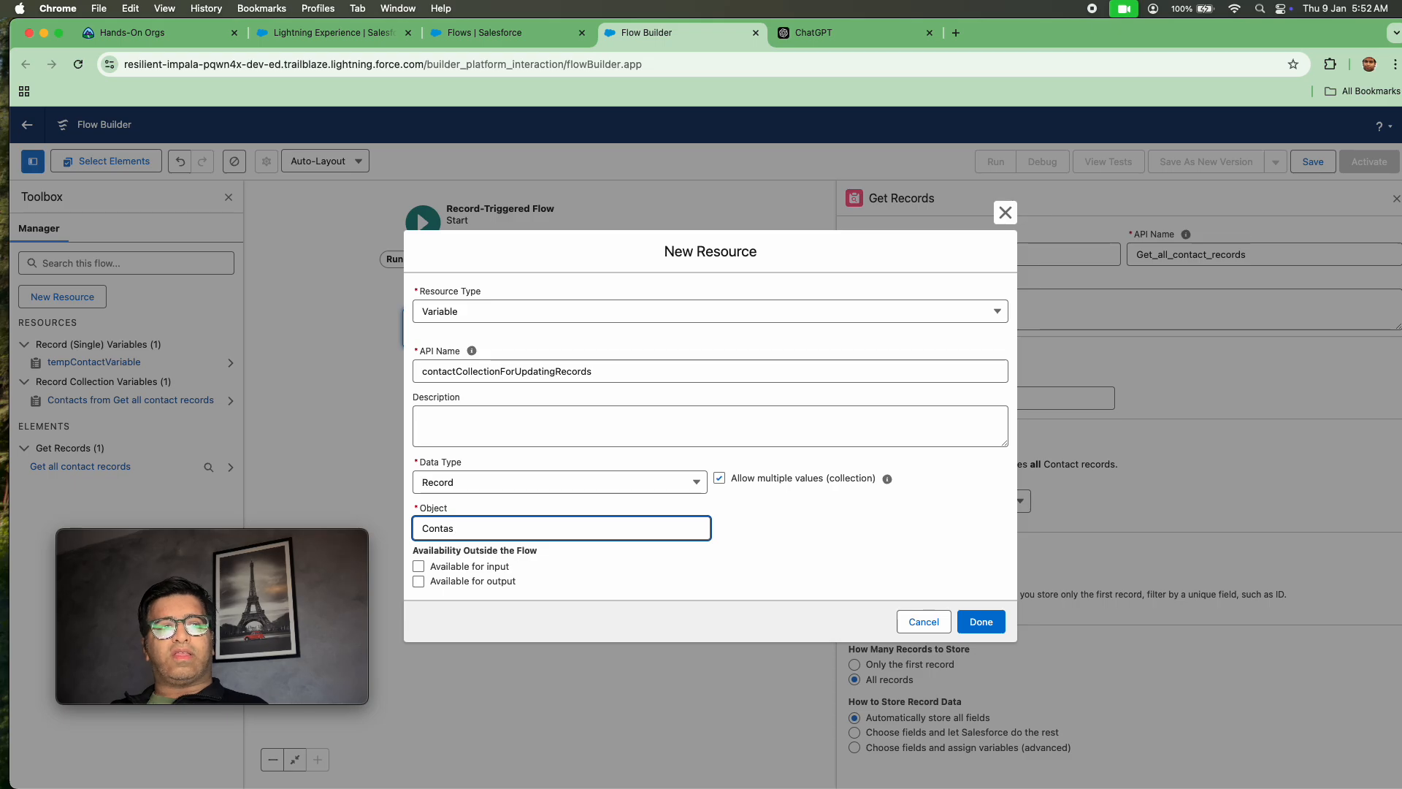
{"action": "key", "text": "BackSpace"}
{"action": "type", "text": "ct"}
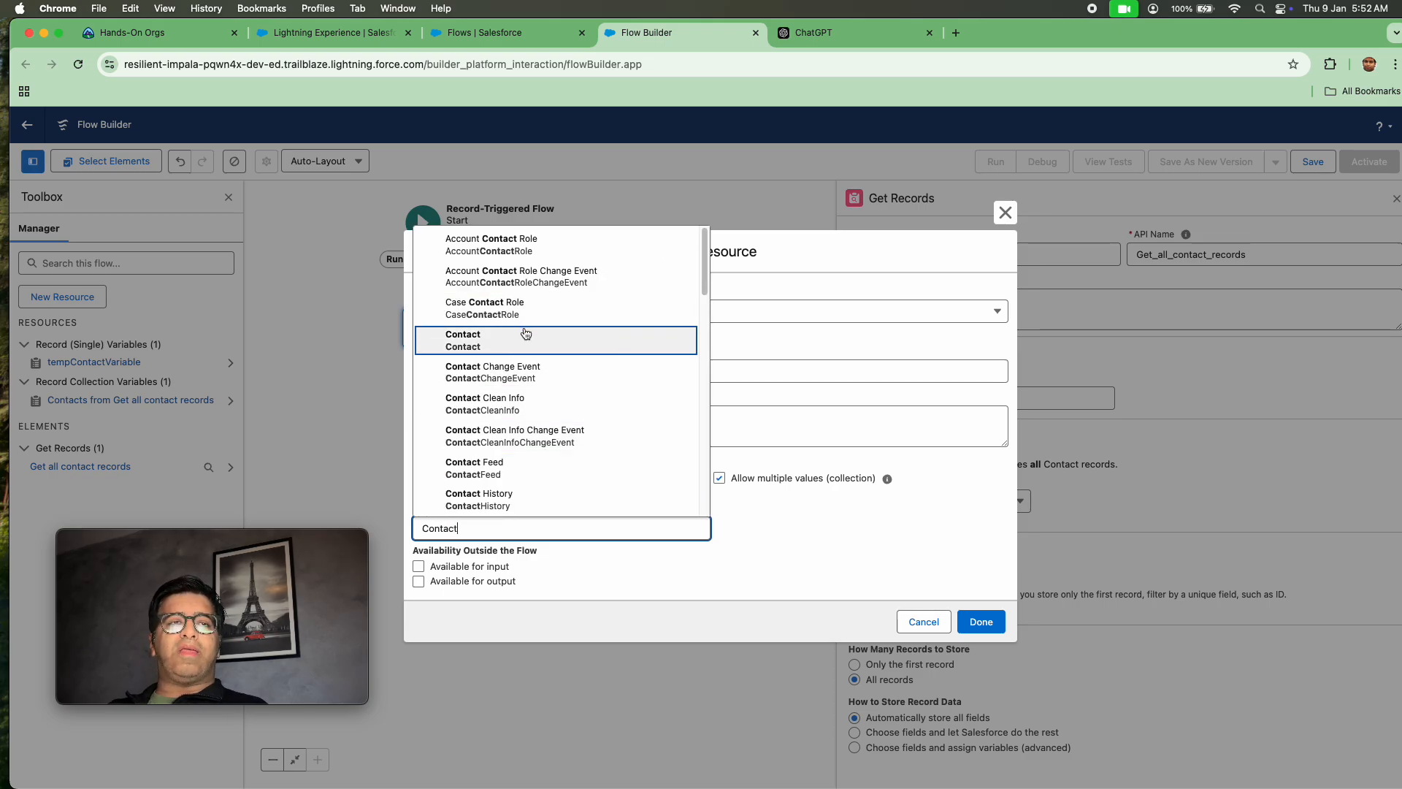
{"action": "left_click", "coordinate": [526, 336]}
{"action": "left_click", "coordinate": [981, 621]}
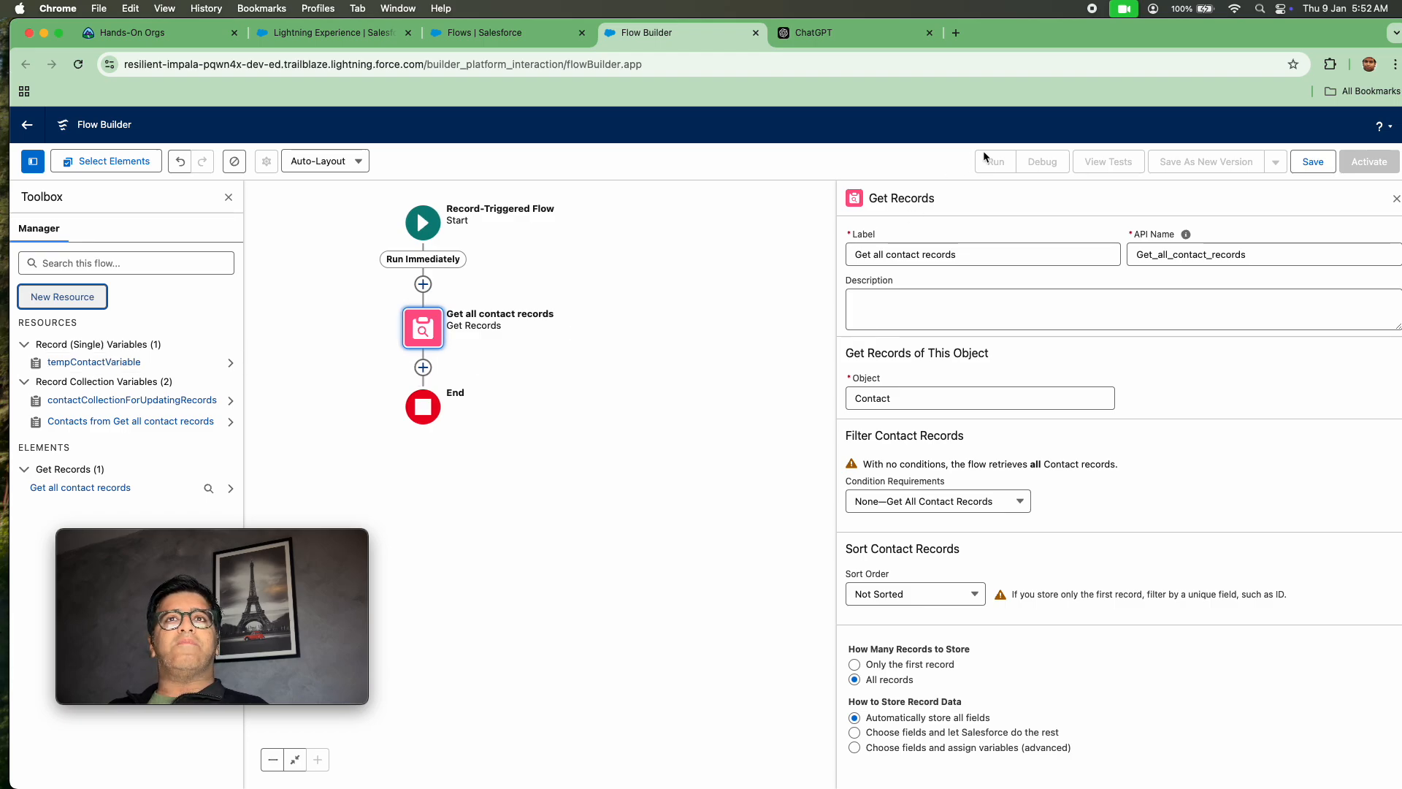
Close the Get Records settings and add a Loop element directly after Get all contact records.
{"action": "left_click", "coordinate": [1396, 198]}
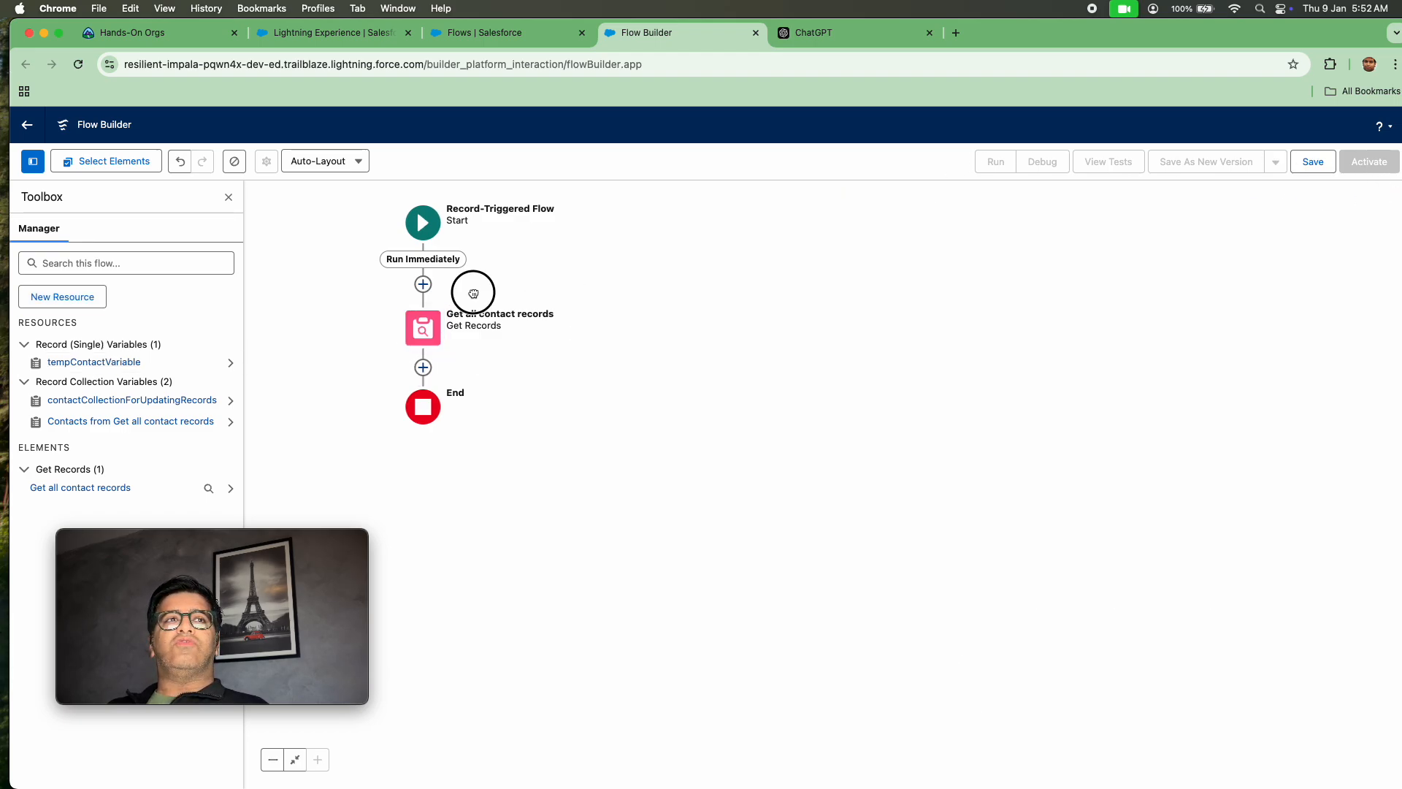
{"action": "left_click_drag", "start_coordinate": [471, 290], "coordinate": [837, 273]}
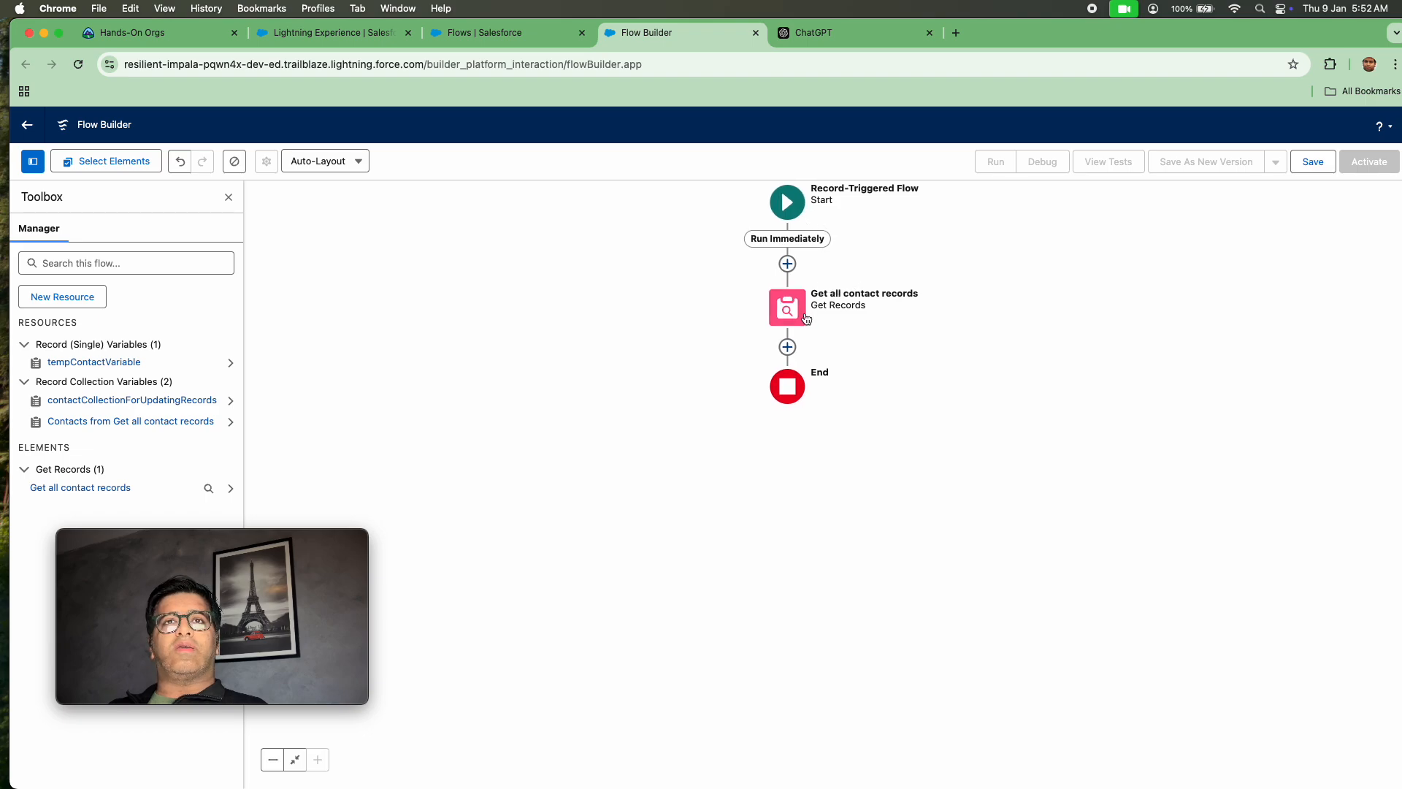
{"action": "left_click", "coordinate": [782, 348]}
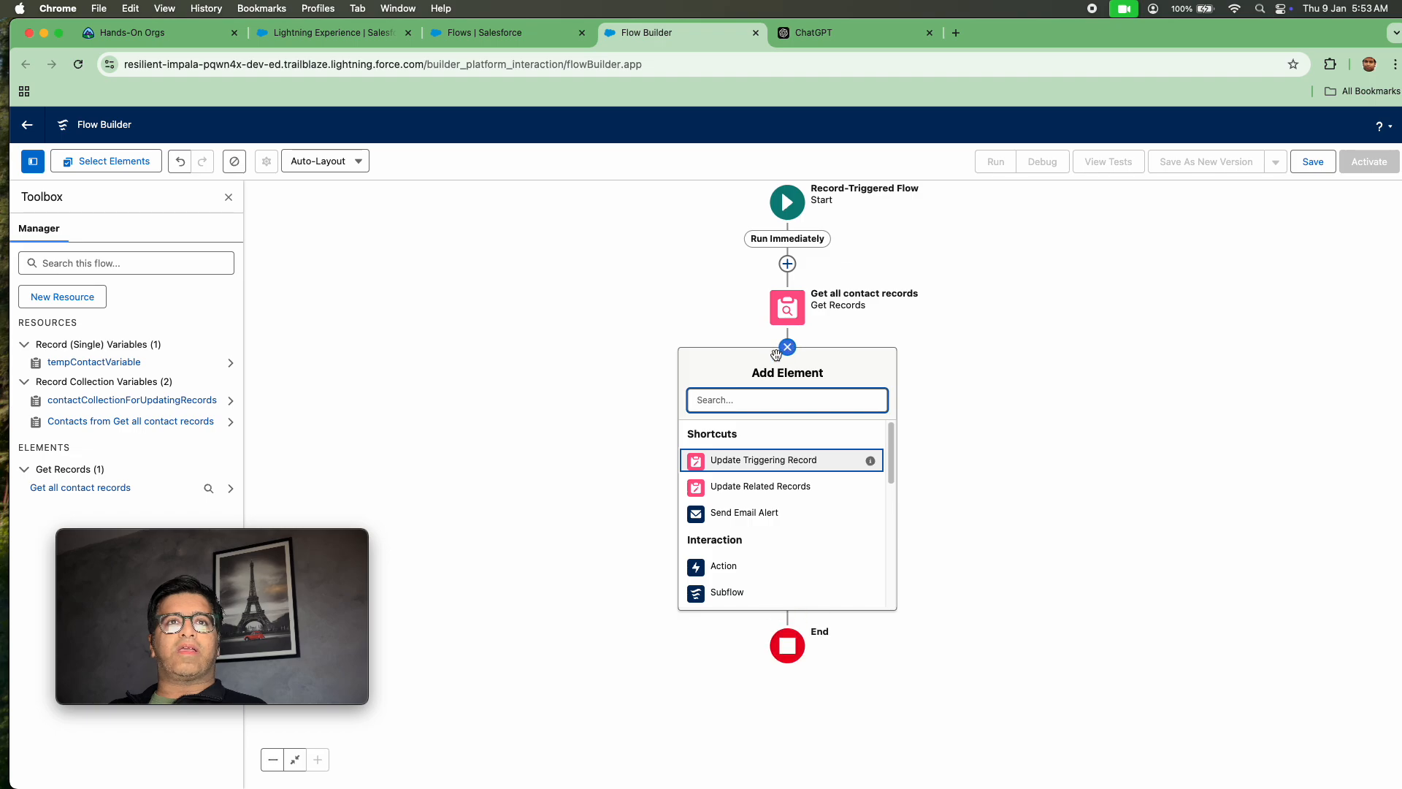
{"action": "type", "text": "lo"}
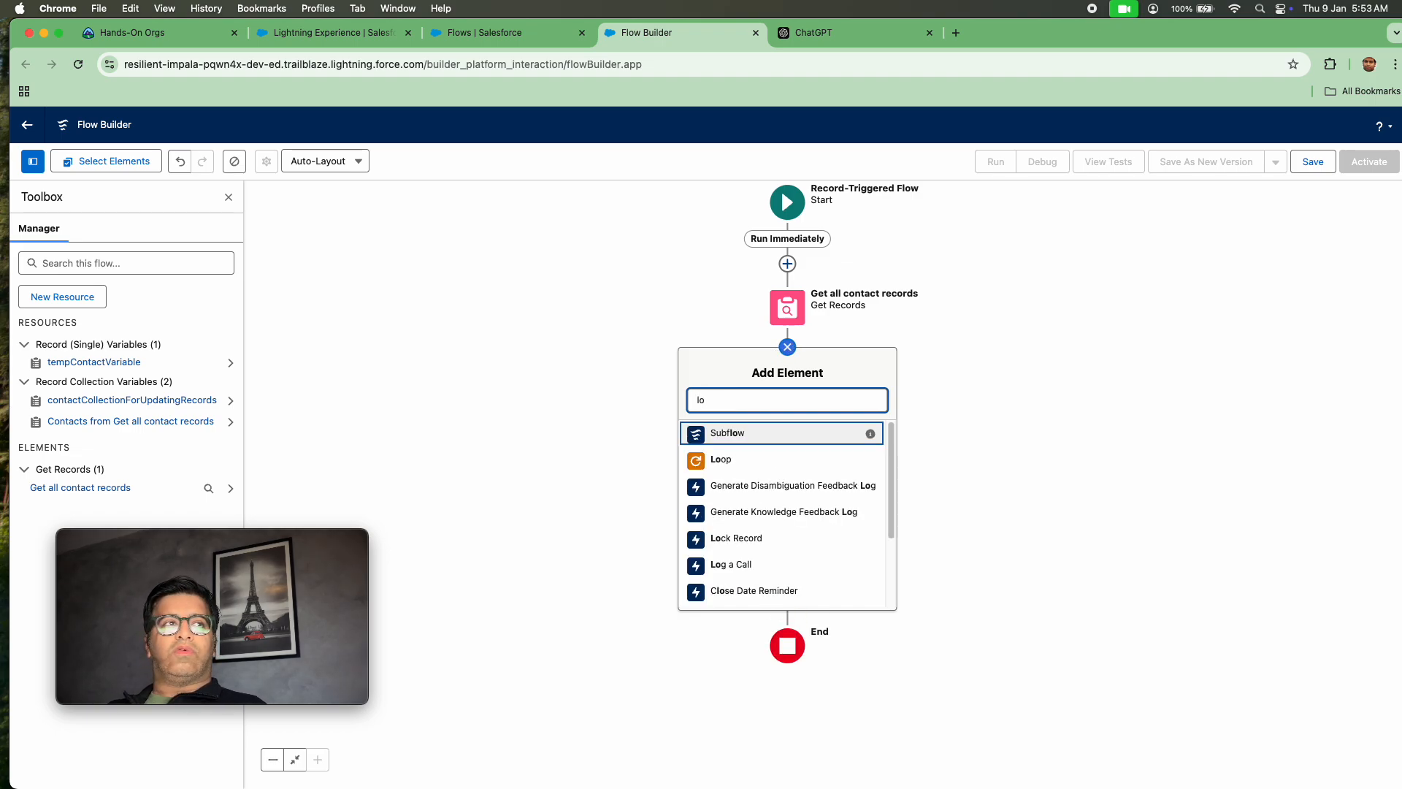
{"action": "key", "text": "BackSpace"}
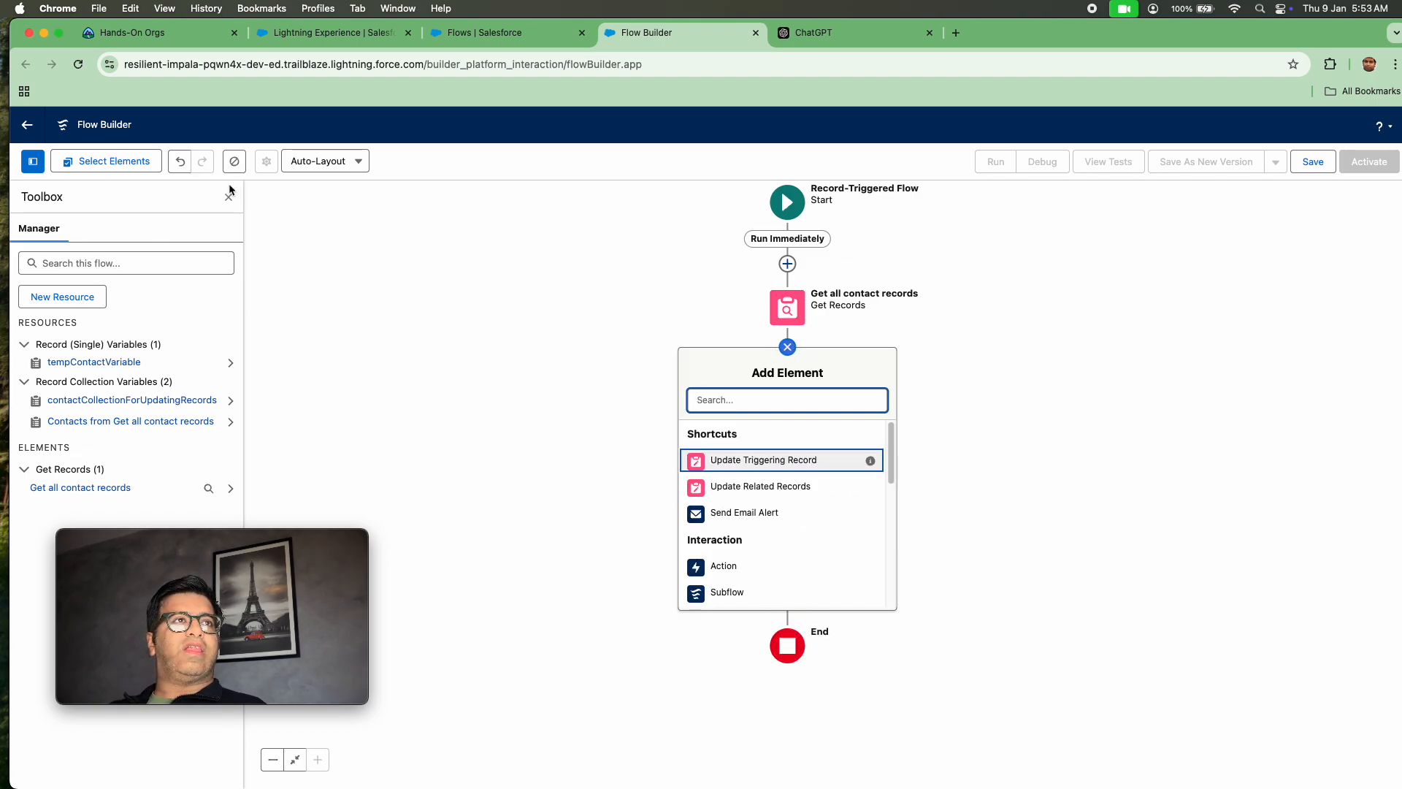
{"action": "scroll", "coordinate": [776, 541], "scroll_direction": "down", "scroll_amount": 5}
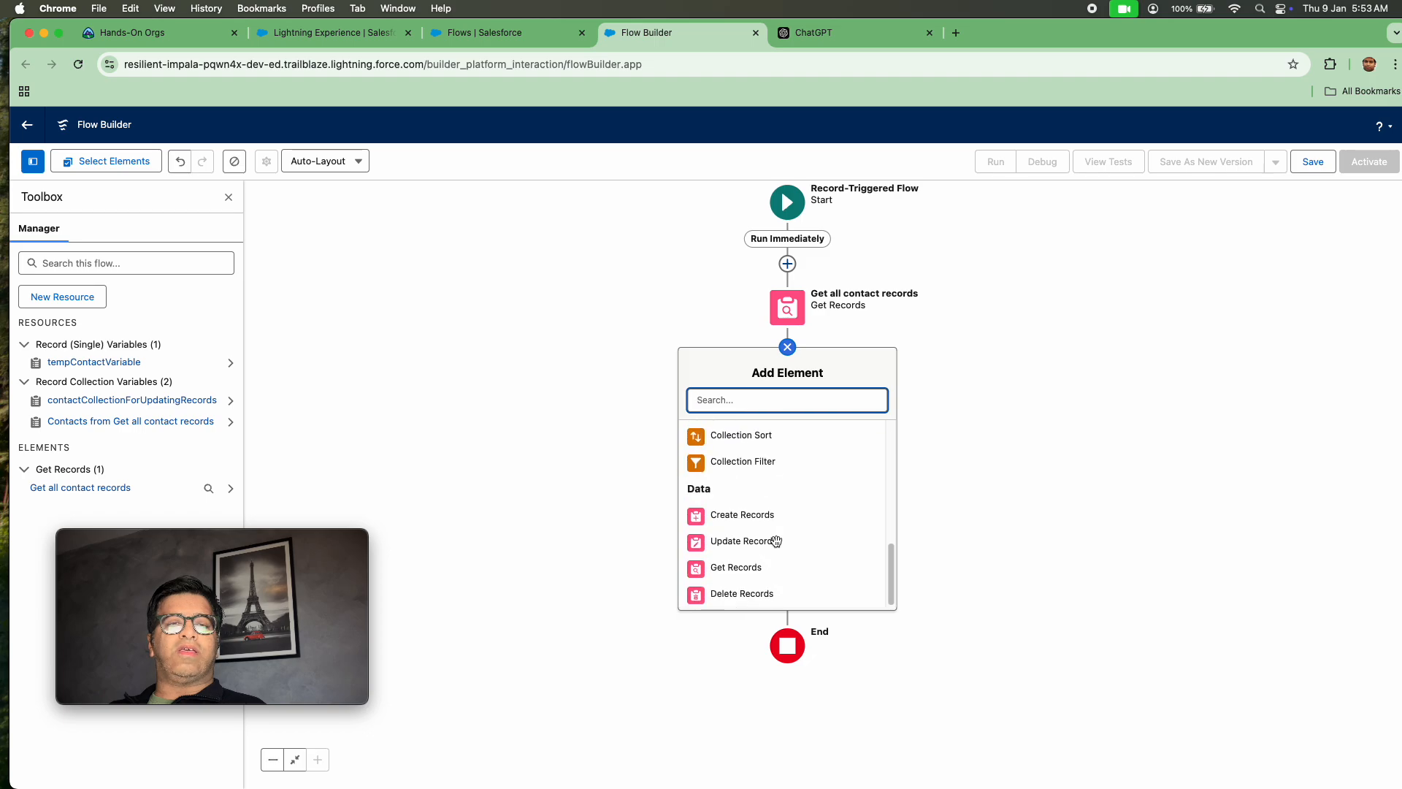
{"action": "scroll", "coordinate": [776, 541], "scroll_direction": "up", "scroll_amount": 3}
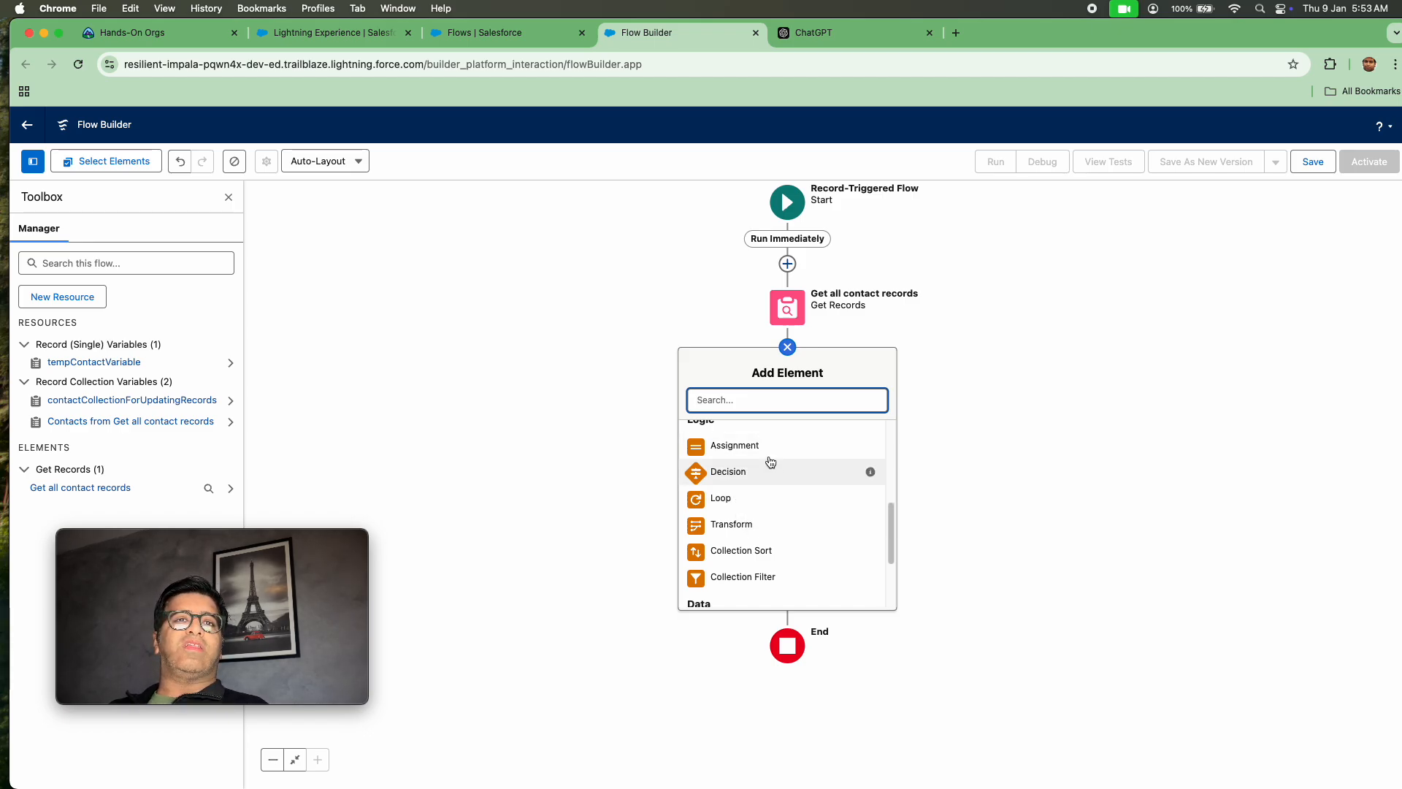
{"action": "type", "text": "L"}
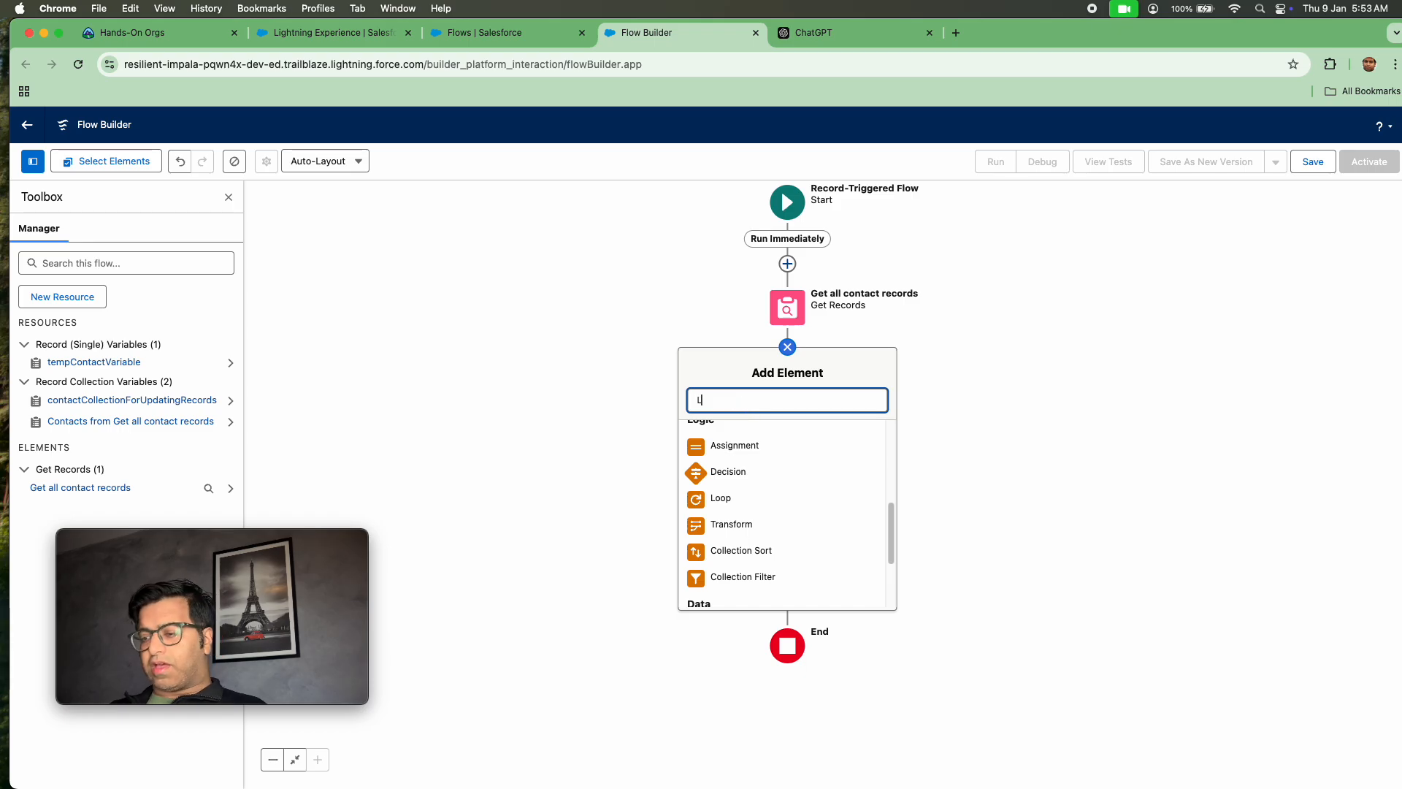
{"action": "type", "text": "oo"}
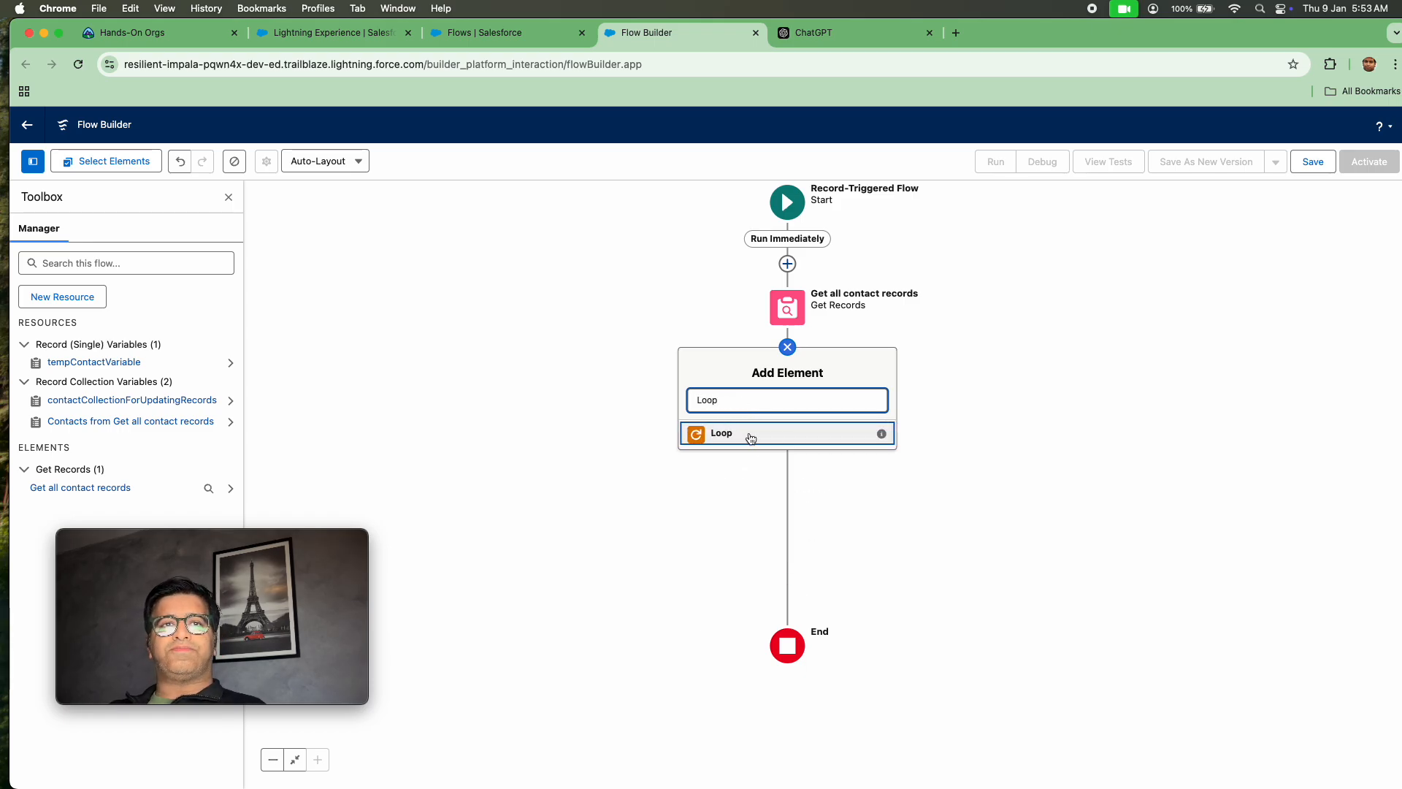
{"action": "left_click", "coordinate": [748, 434]}
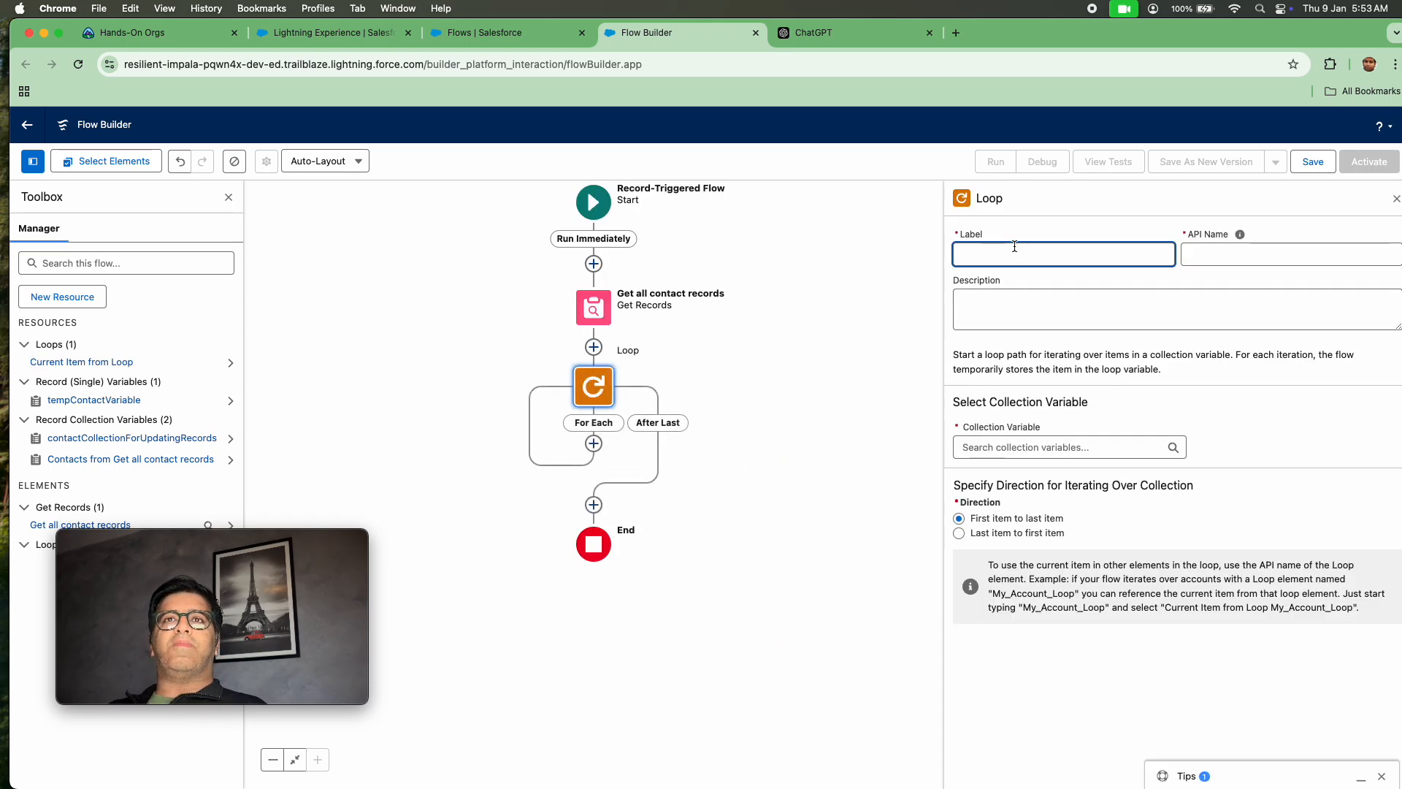
Label the loop "Iterate all contact record coming from Get records action" and choose Contacts from Get all contact records as its collection variable.
{"action": "type", "text": "Itera"}
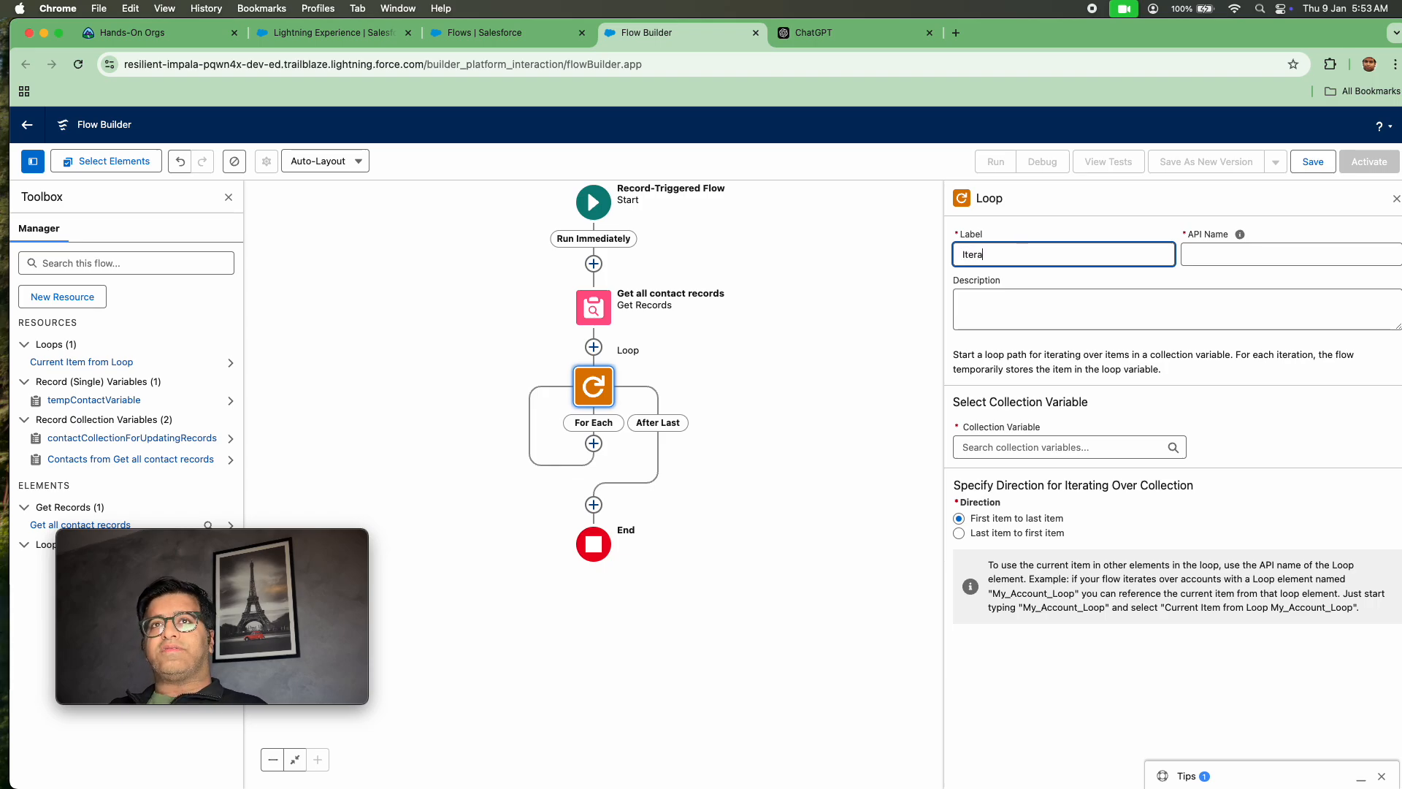
{"action": "type", "text": "te all co"}
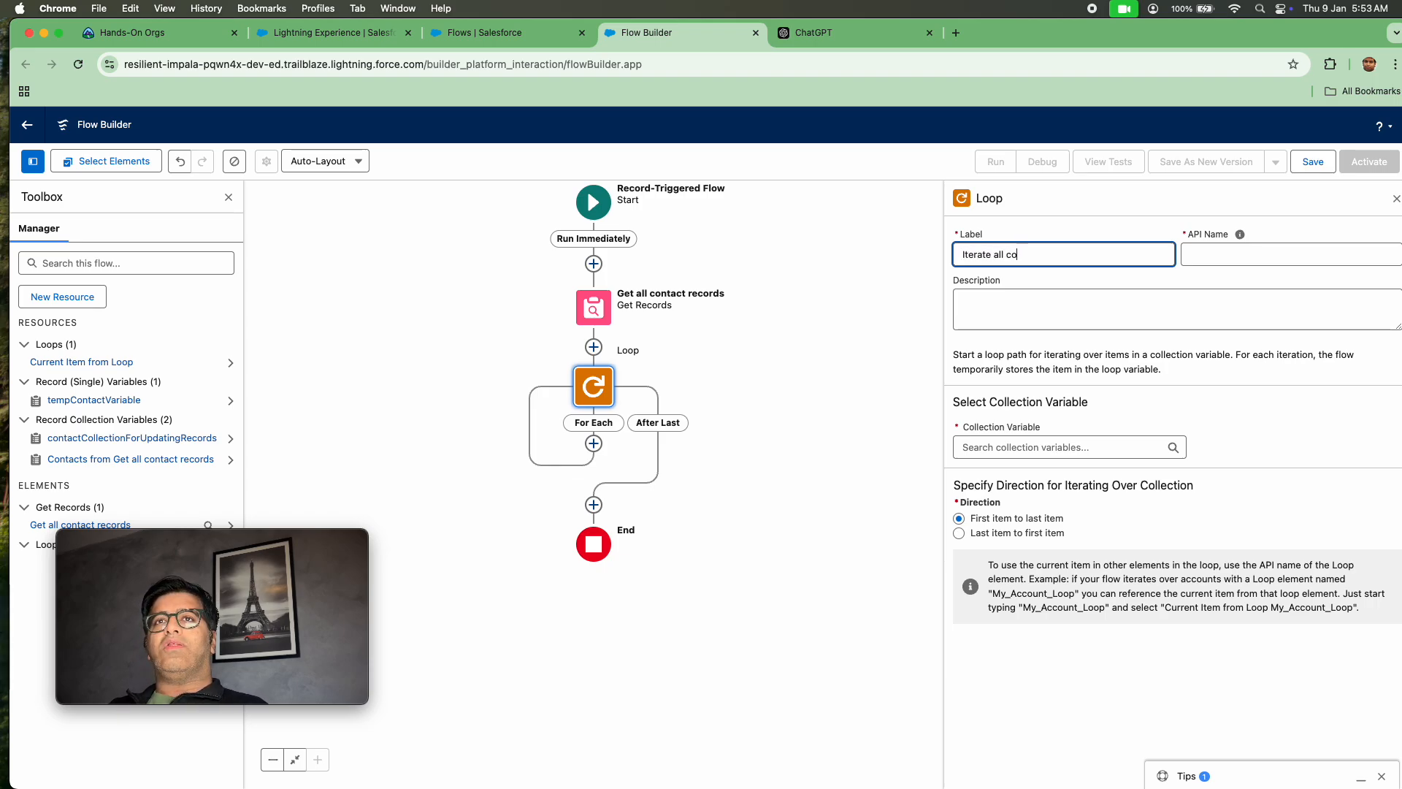
{"action": "type", "text": "ntact r"}
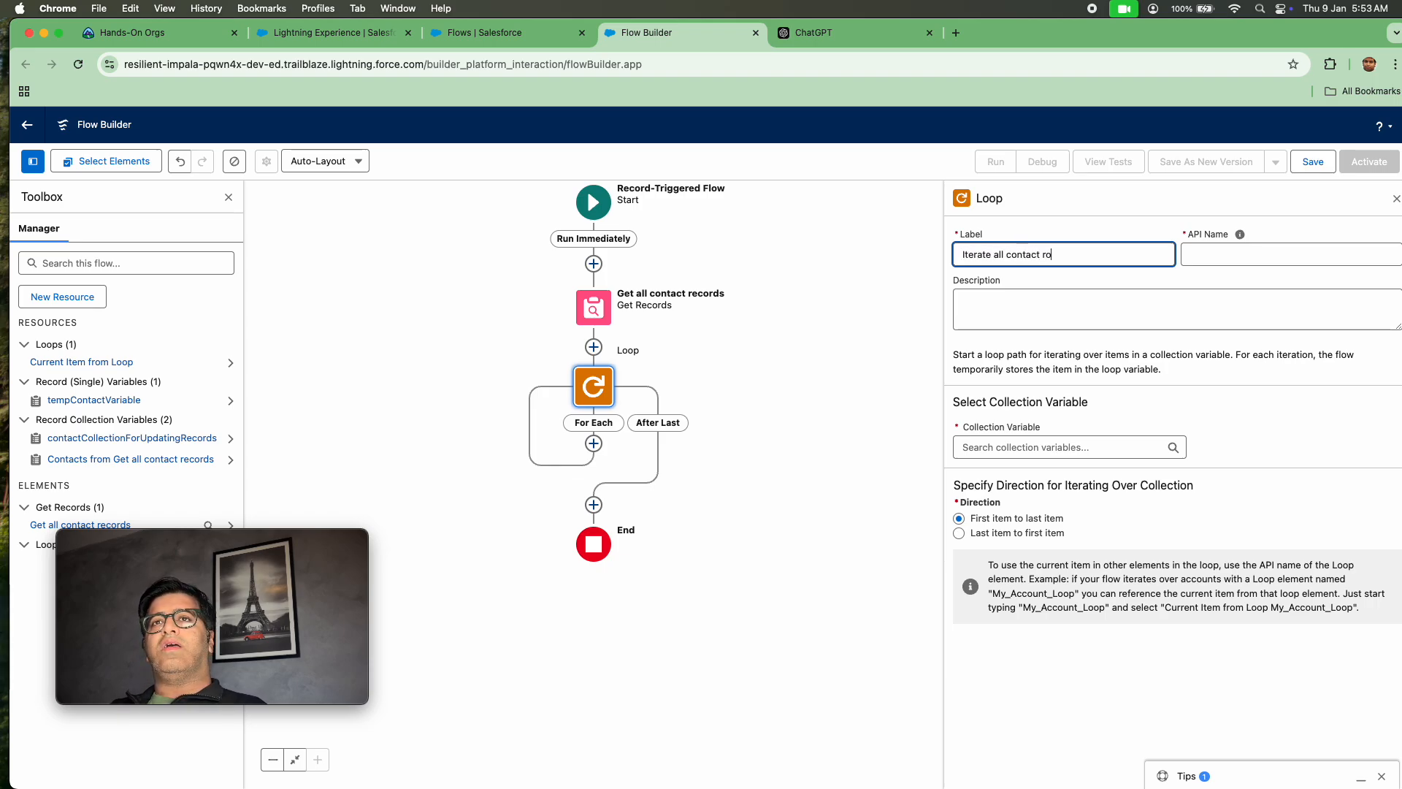
{"action": "type", "text": "ecord c"}
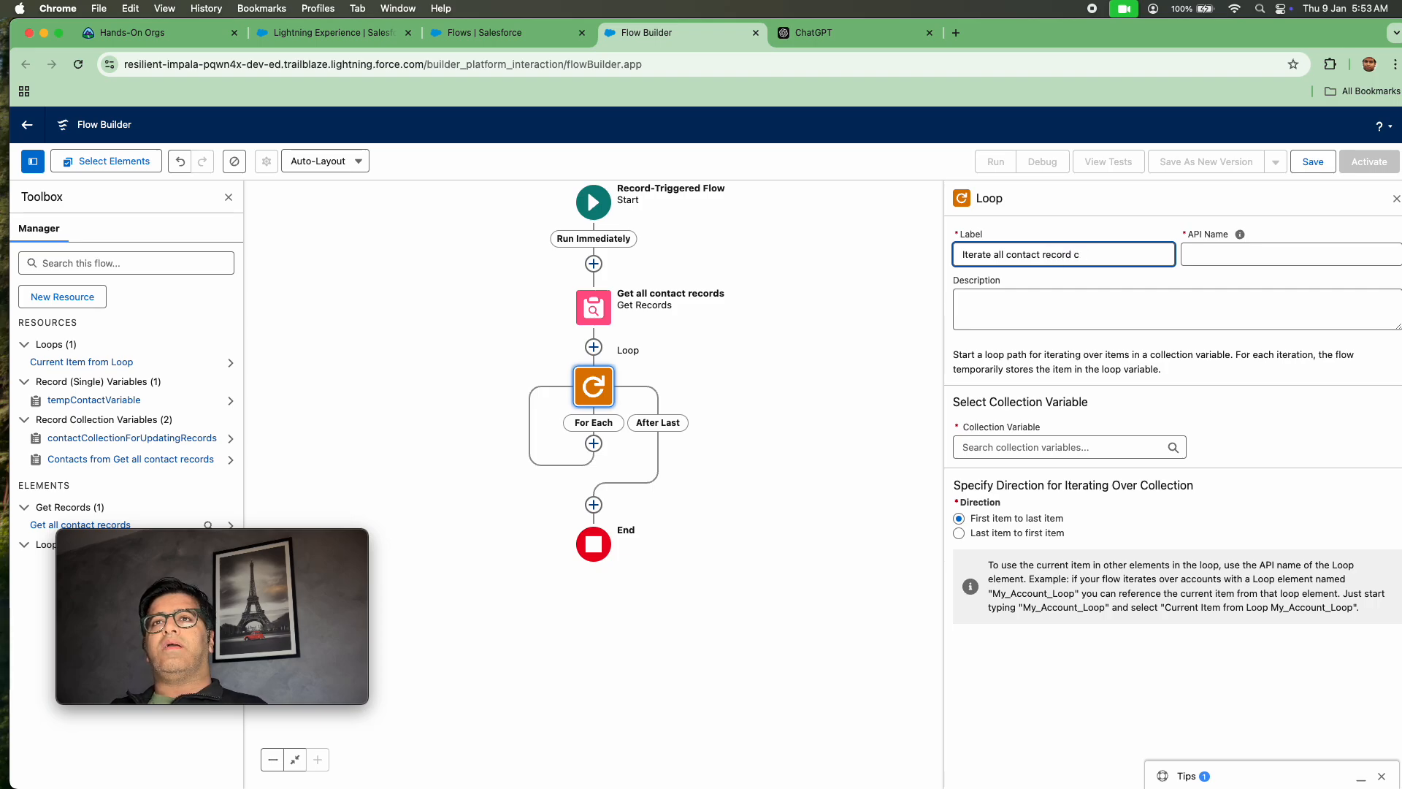
{"action": "type", "text": "oomub"}
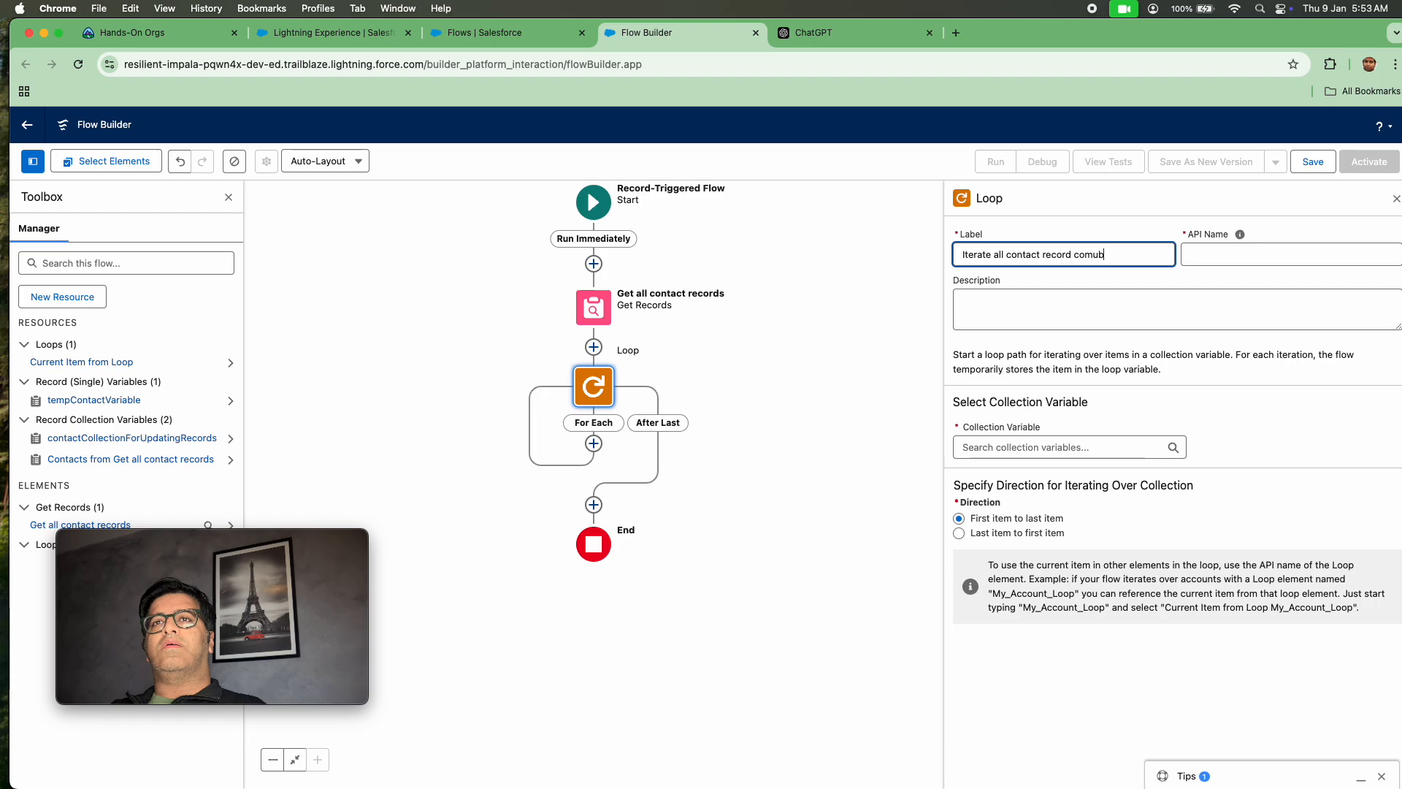
{"action": "type", "text": "ng from "}
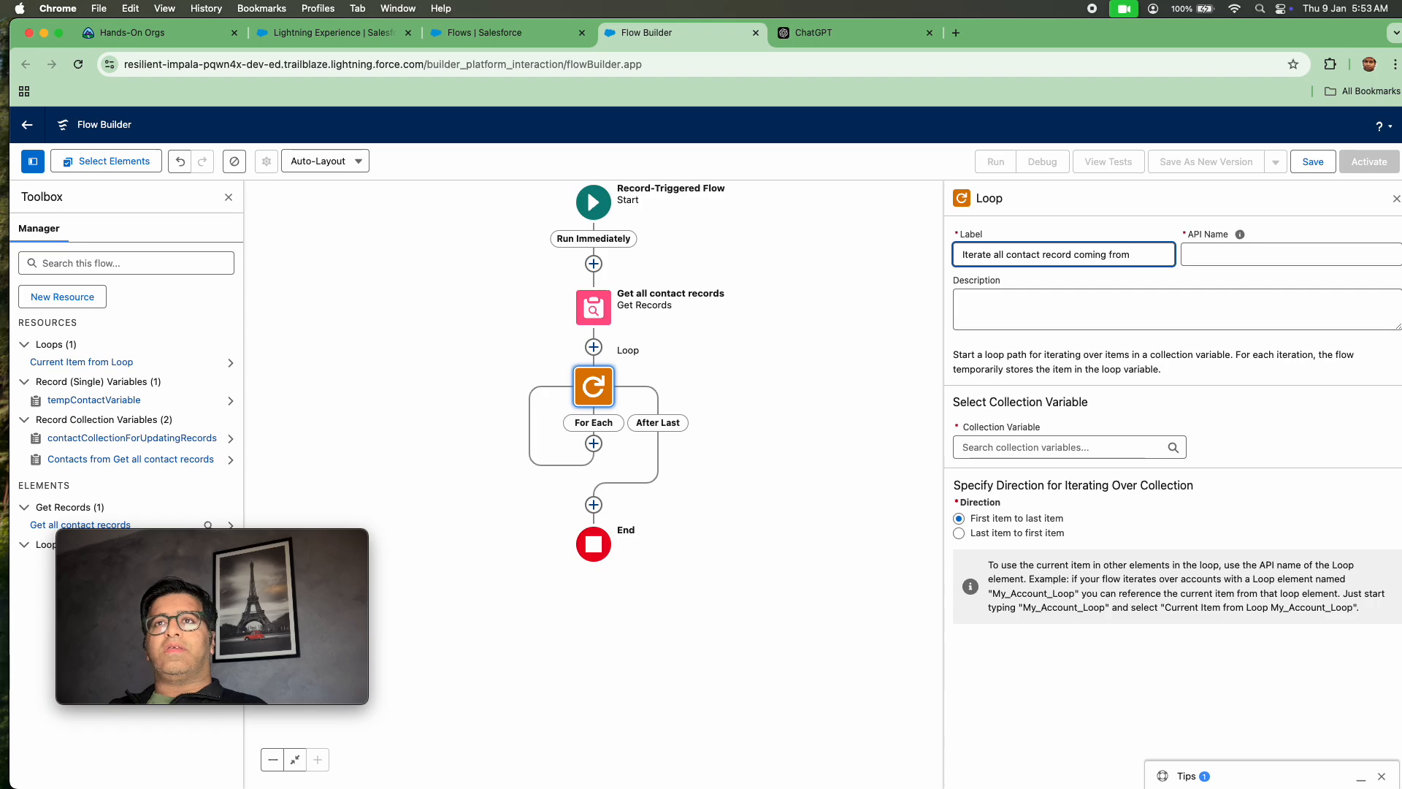
{"action": "type", "text": "Get records"}
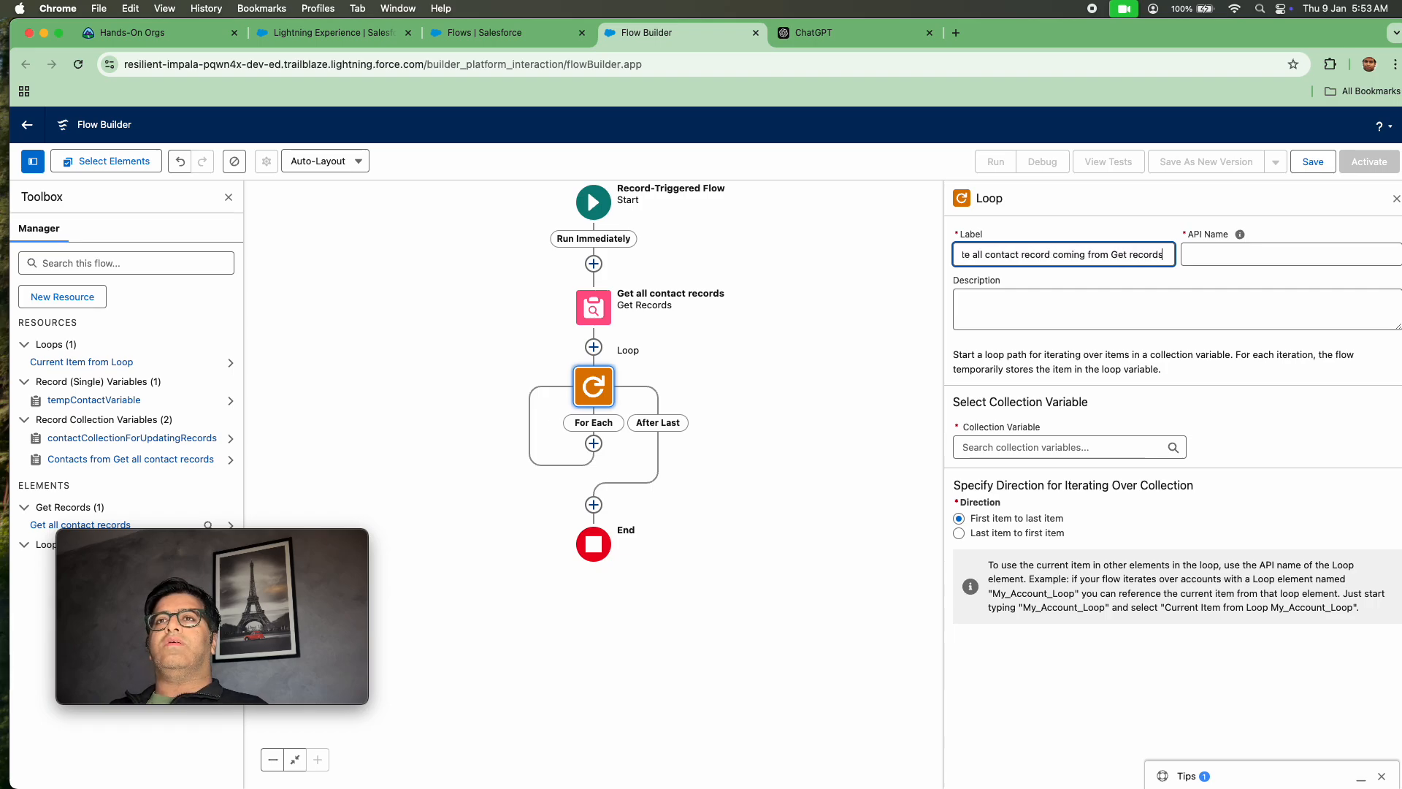
{"action": "type", "text": " action"}
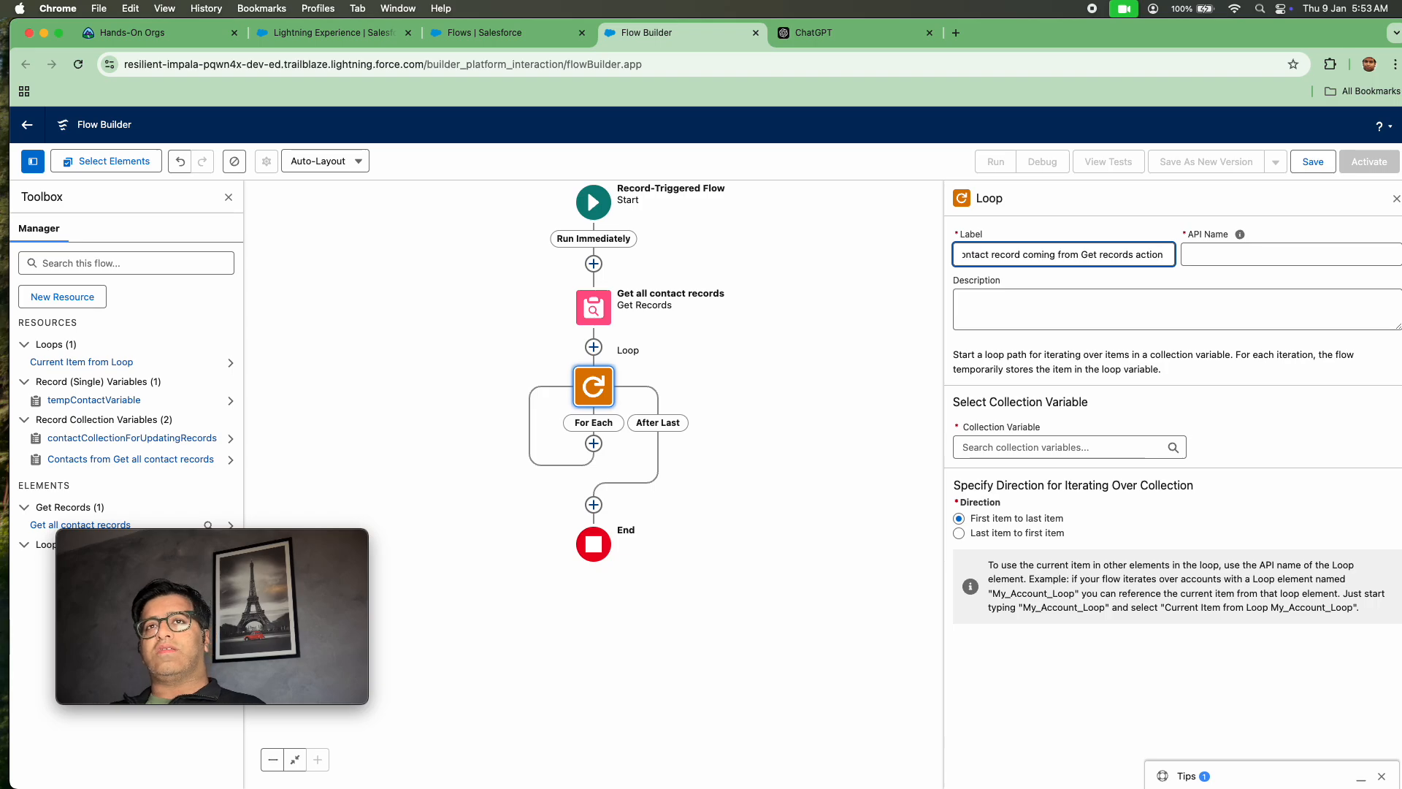
{"action": "left_click", "coordinate": [1137, 232]}
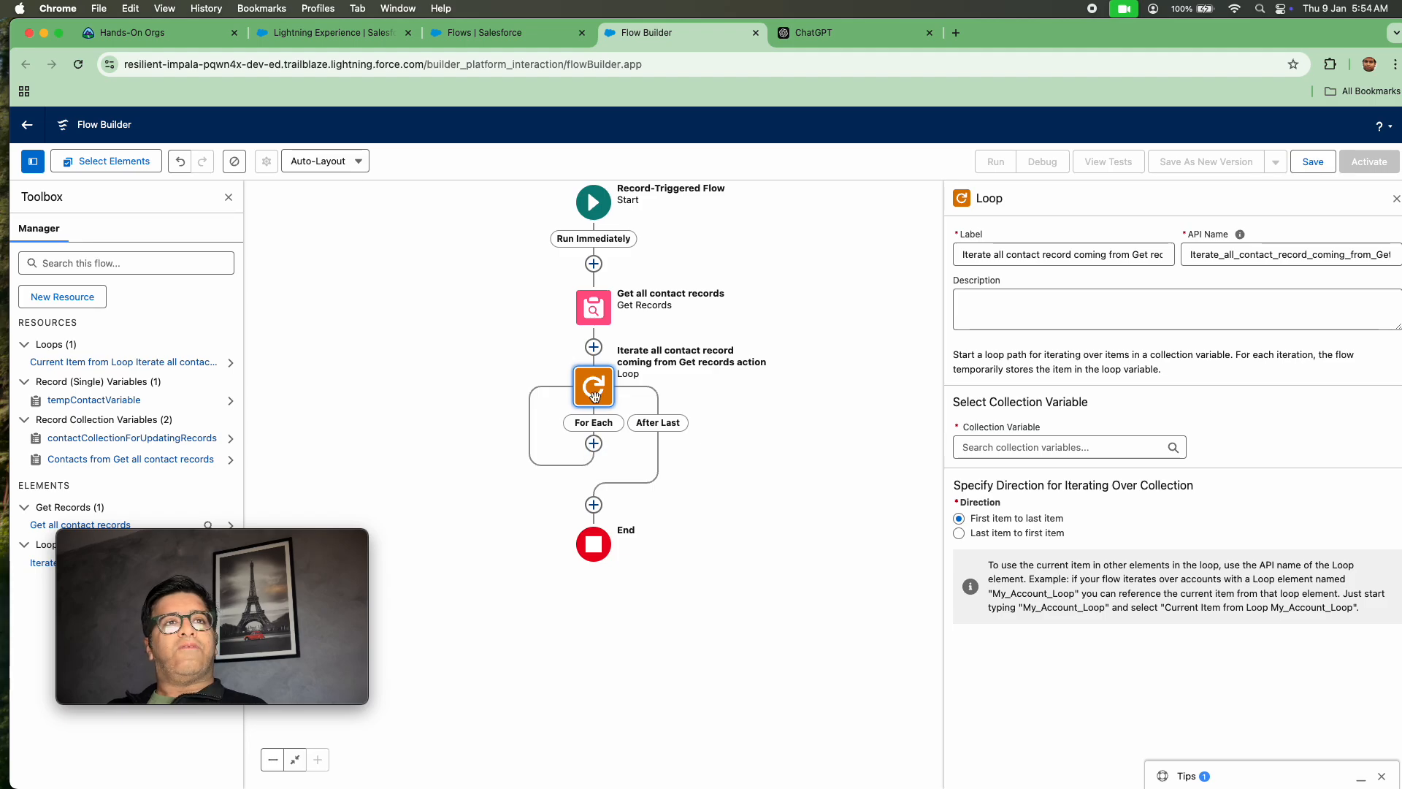
{"action": "left_click", "coordinate": [1019, 449]}
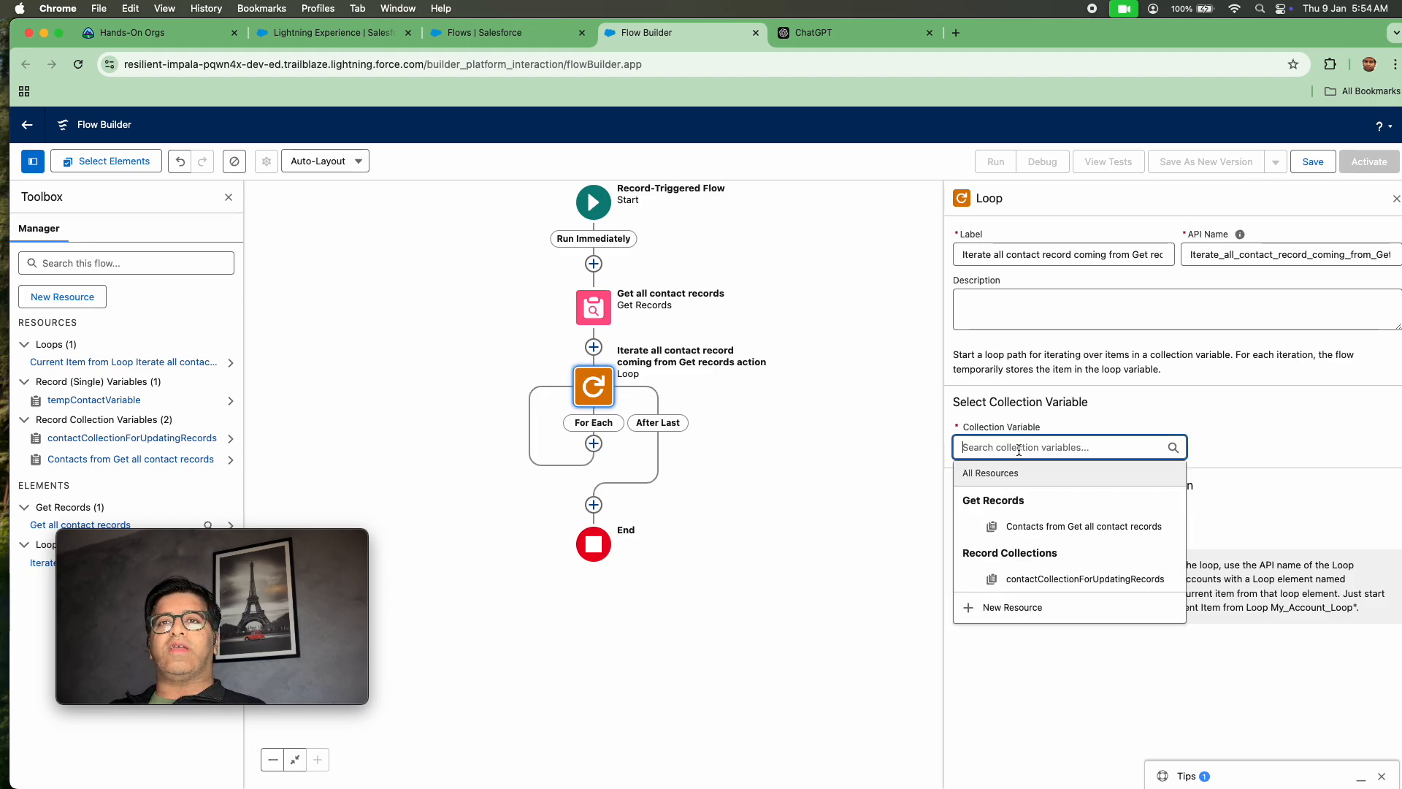
{"action": "left_click", "coordinate": [1023, 527]}
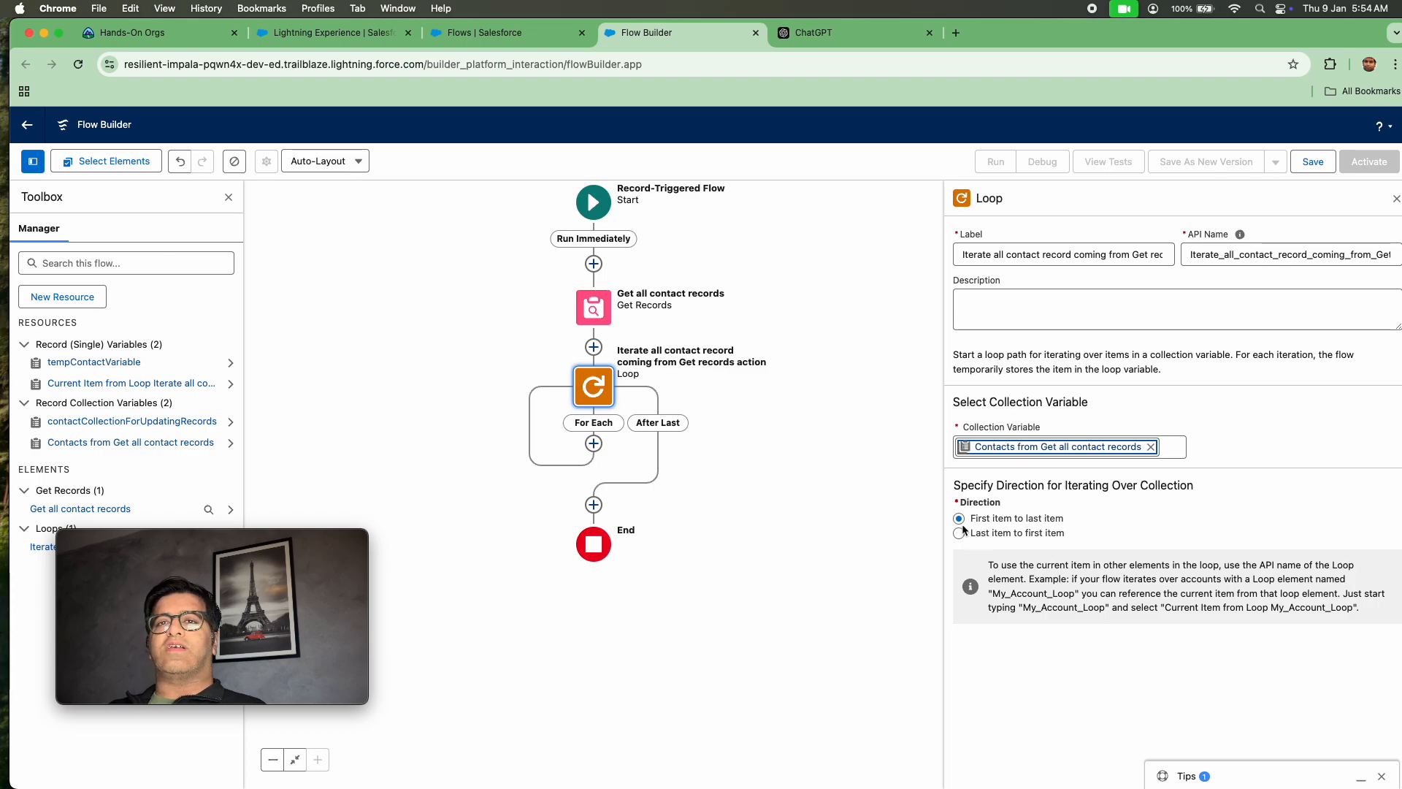
Add an Assignment element inside the loop's For Each path.
{"action": "left_click", "coordinate": [594, 444]}
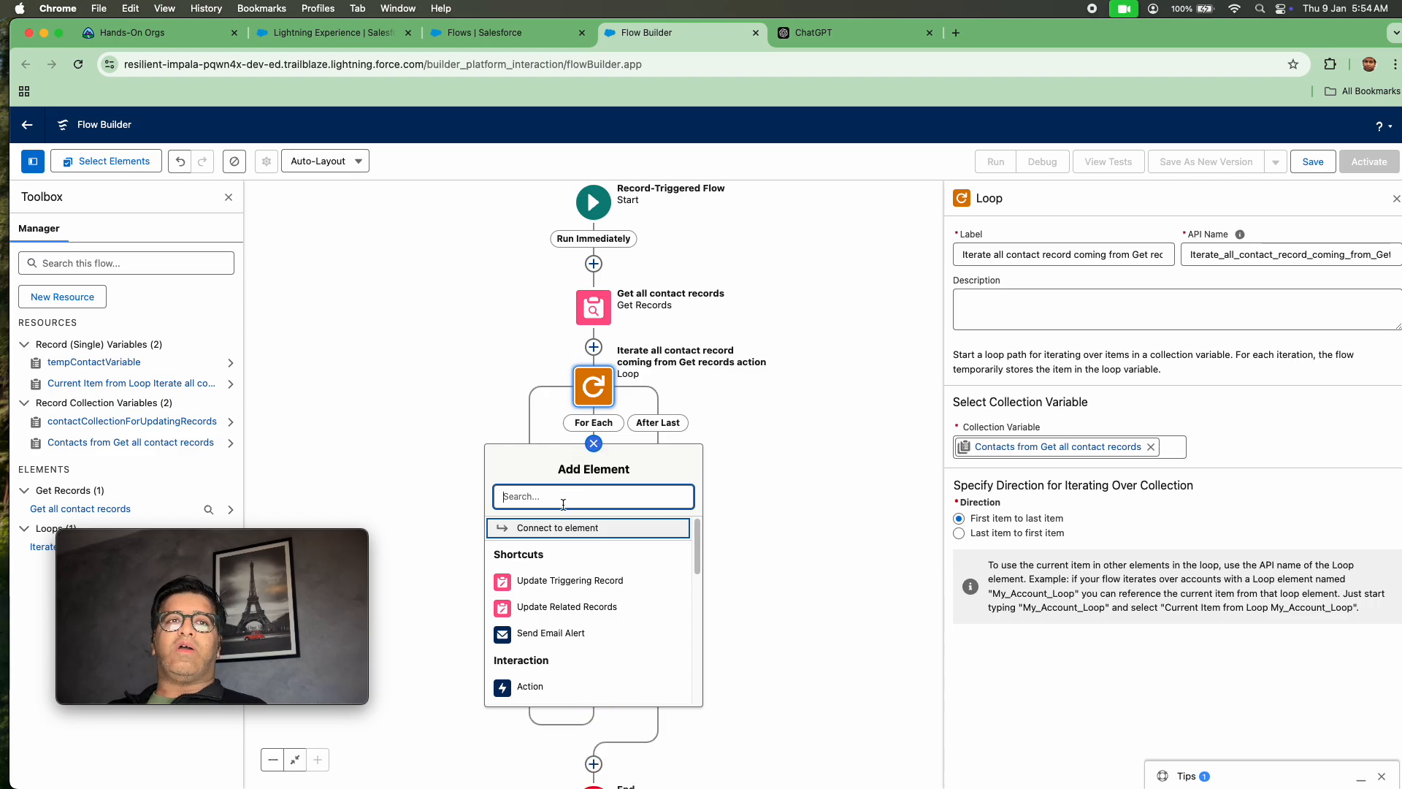
{"action": "type", "text": "ass"}
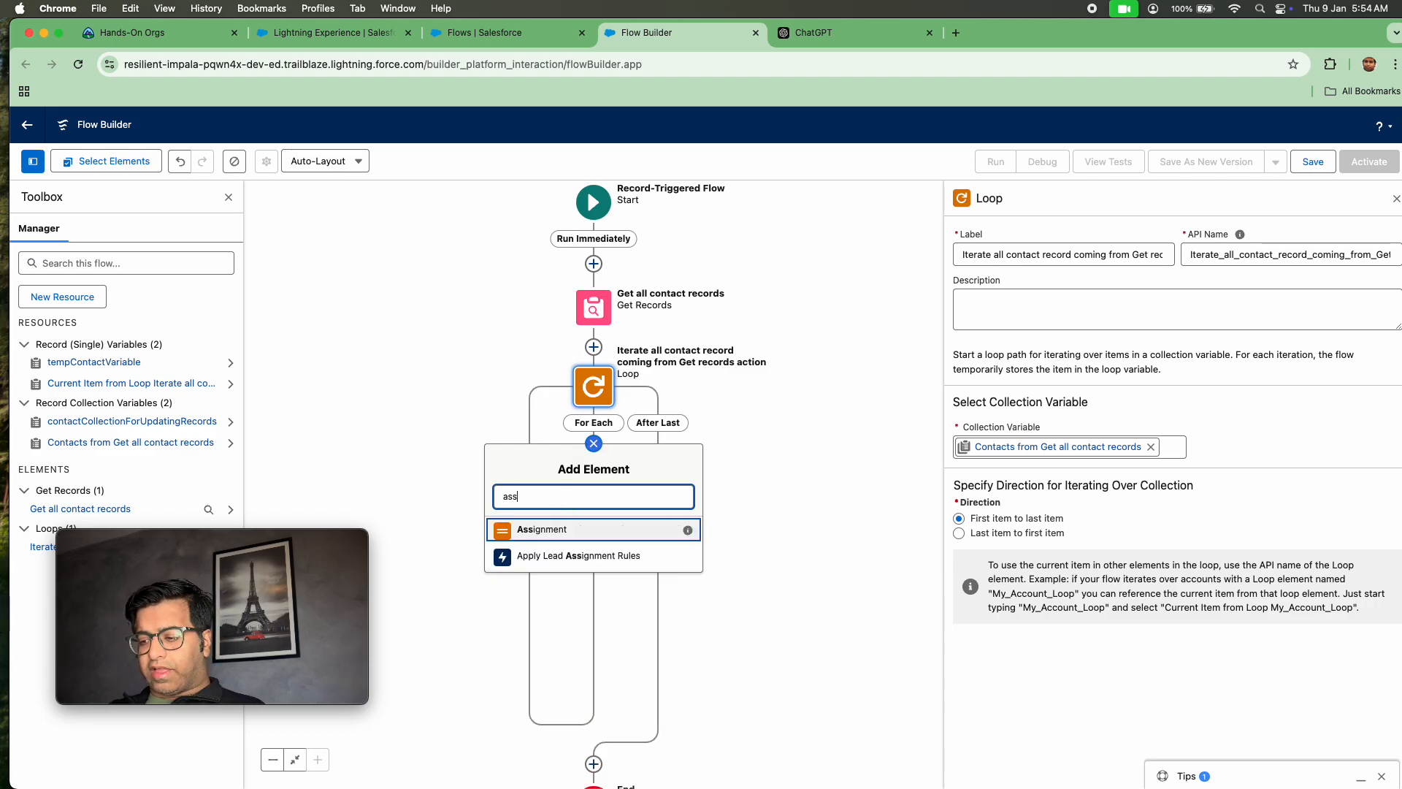
{"action": "type", "text": "ig"}
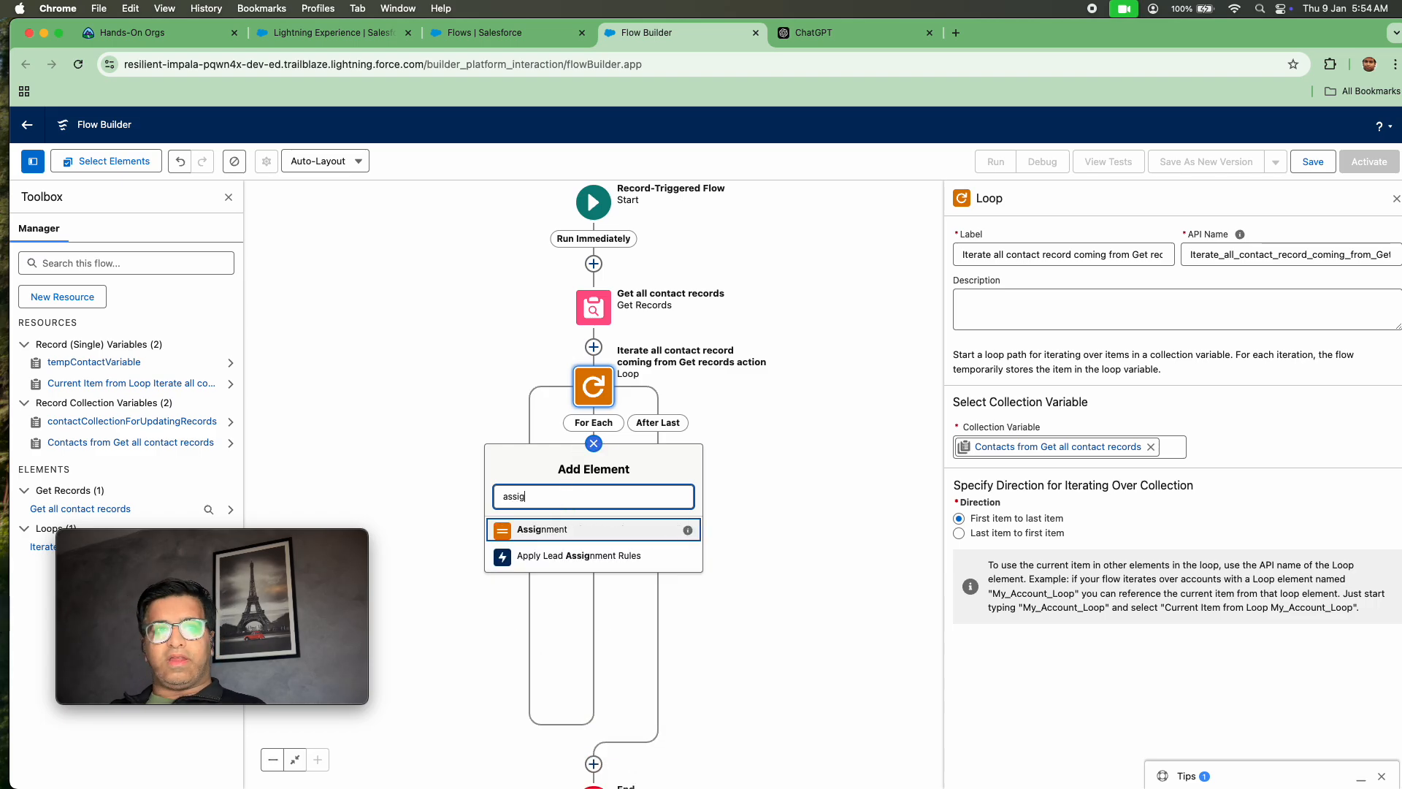
{"action": "left_click", "coordinate": [566, 533]}
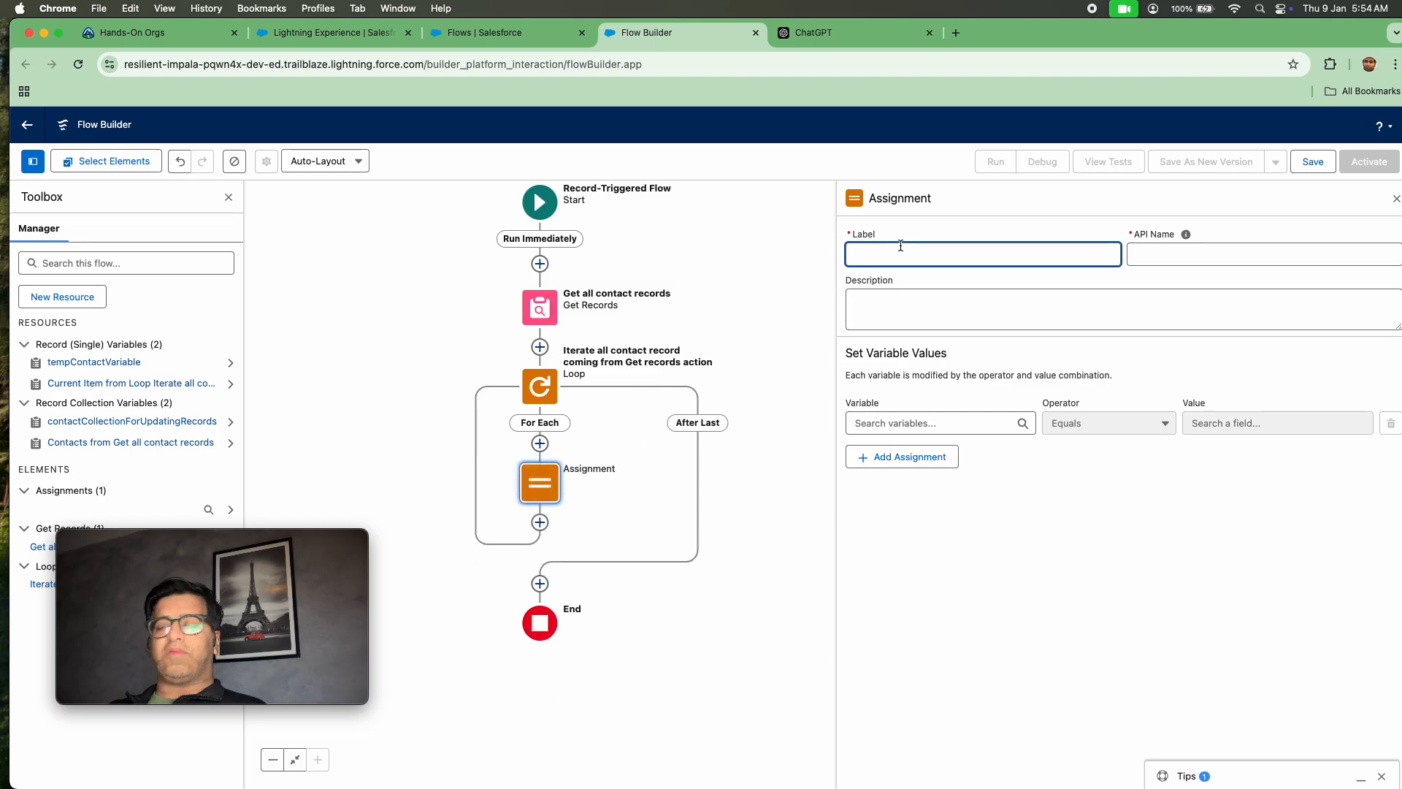
Label the assignment "Update contact value to inactive for temperory record" and let its API name fill in from the label.
{"action": "type", "text": "Upda"}
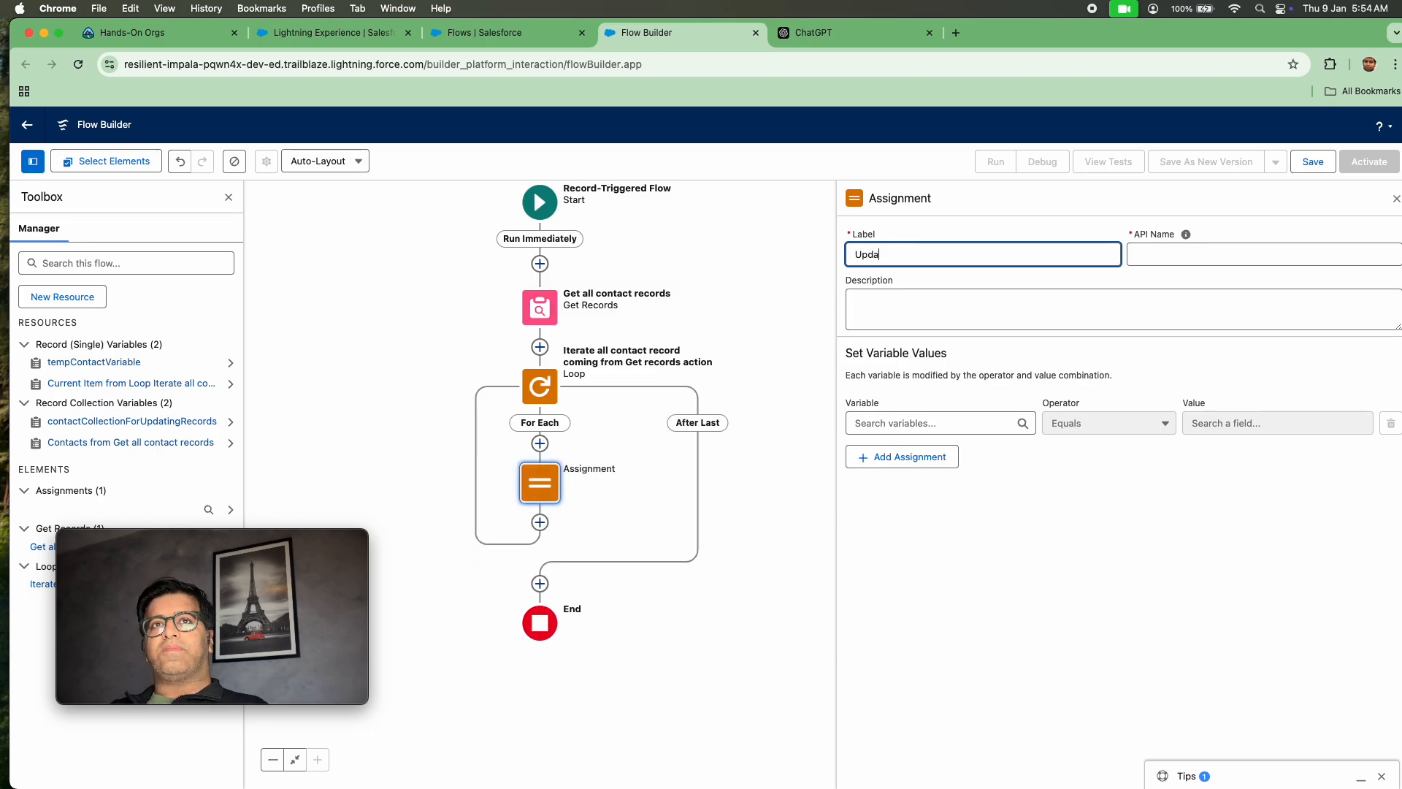
{"action": "type", "text": "te contact "}
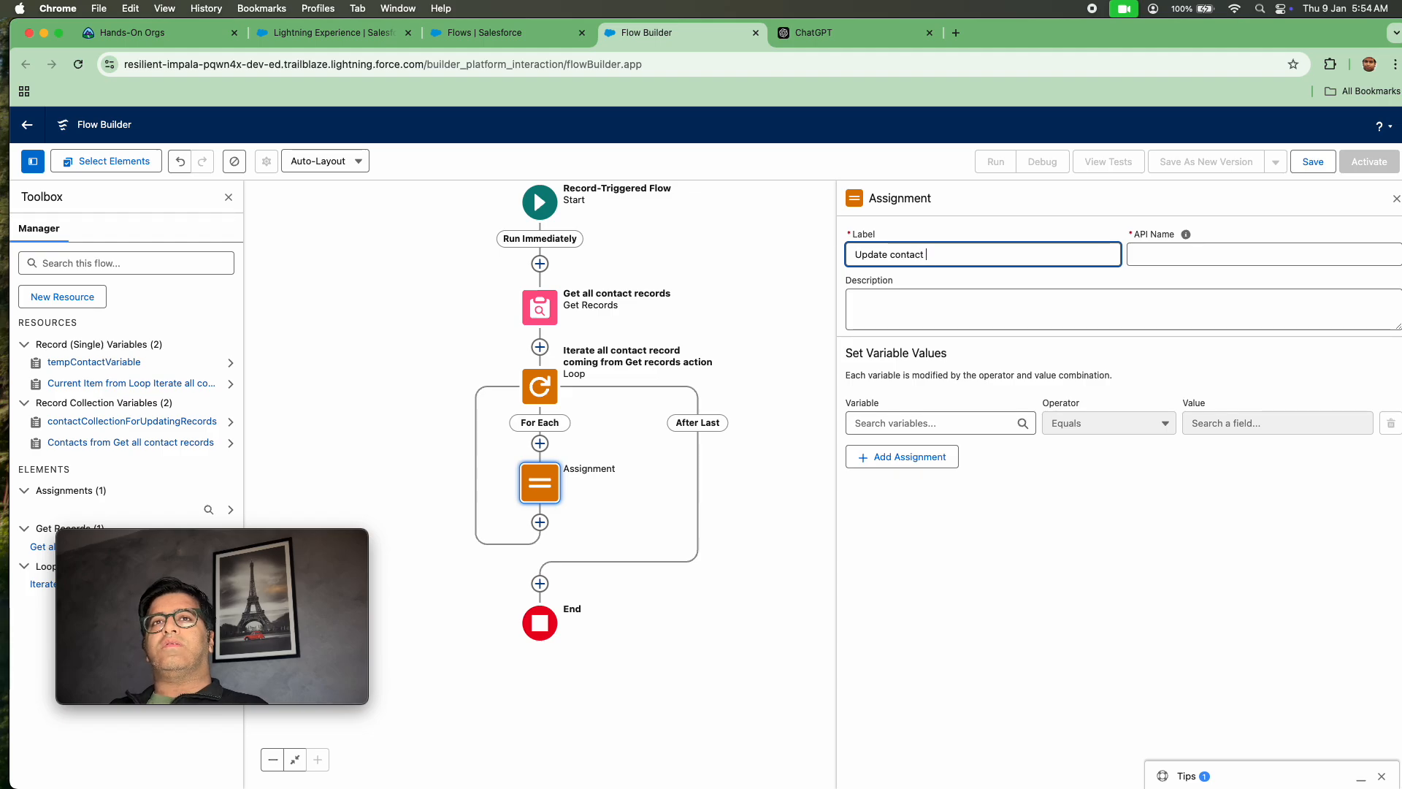
{"action": "type", "text": "rvalu"}
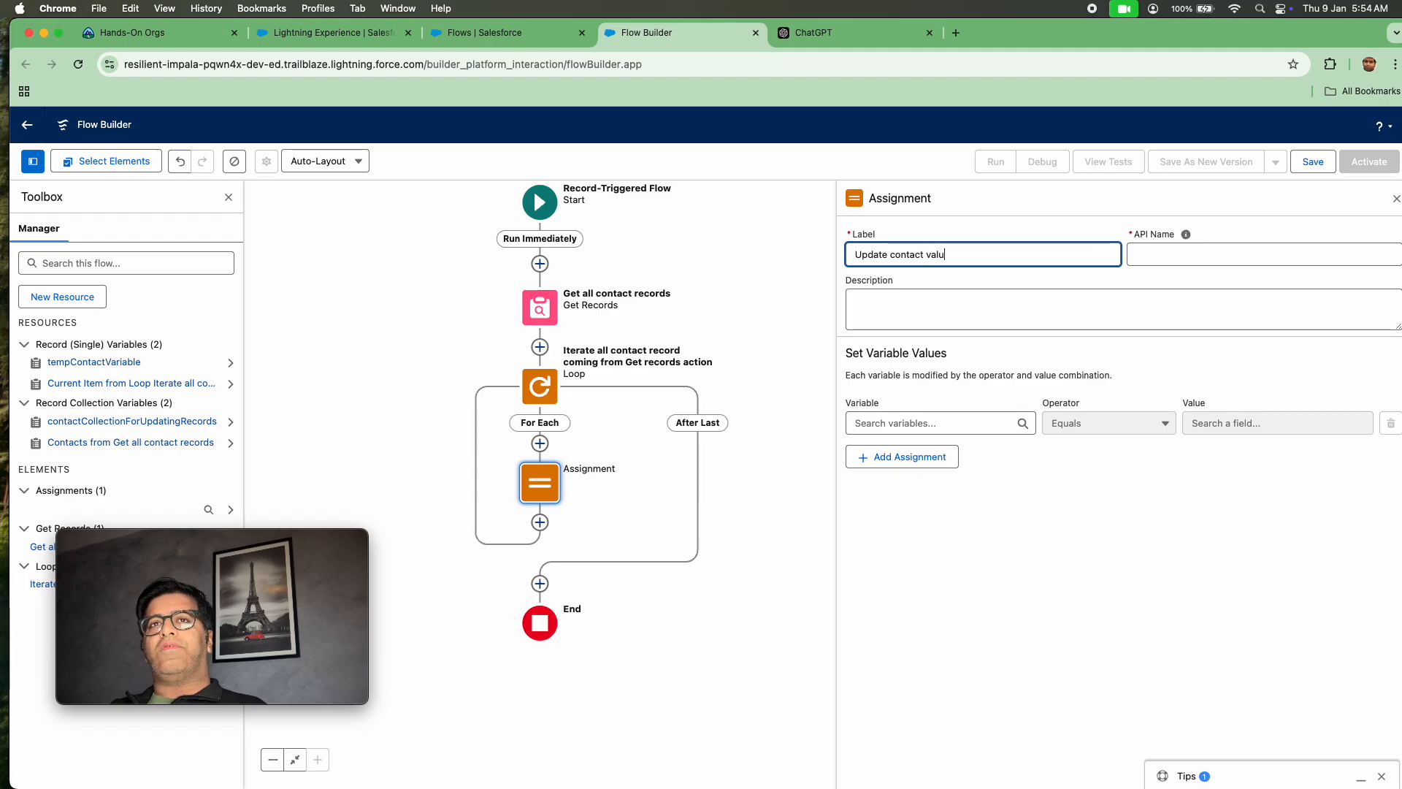
{"action": "type", "text": "e to inactive"}
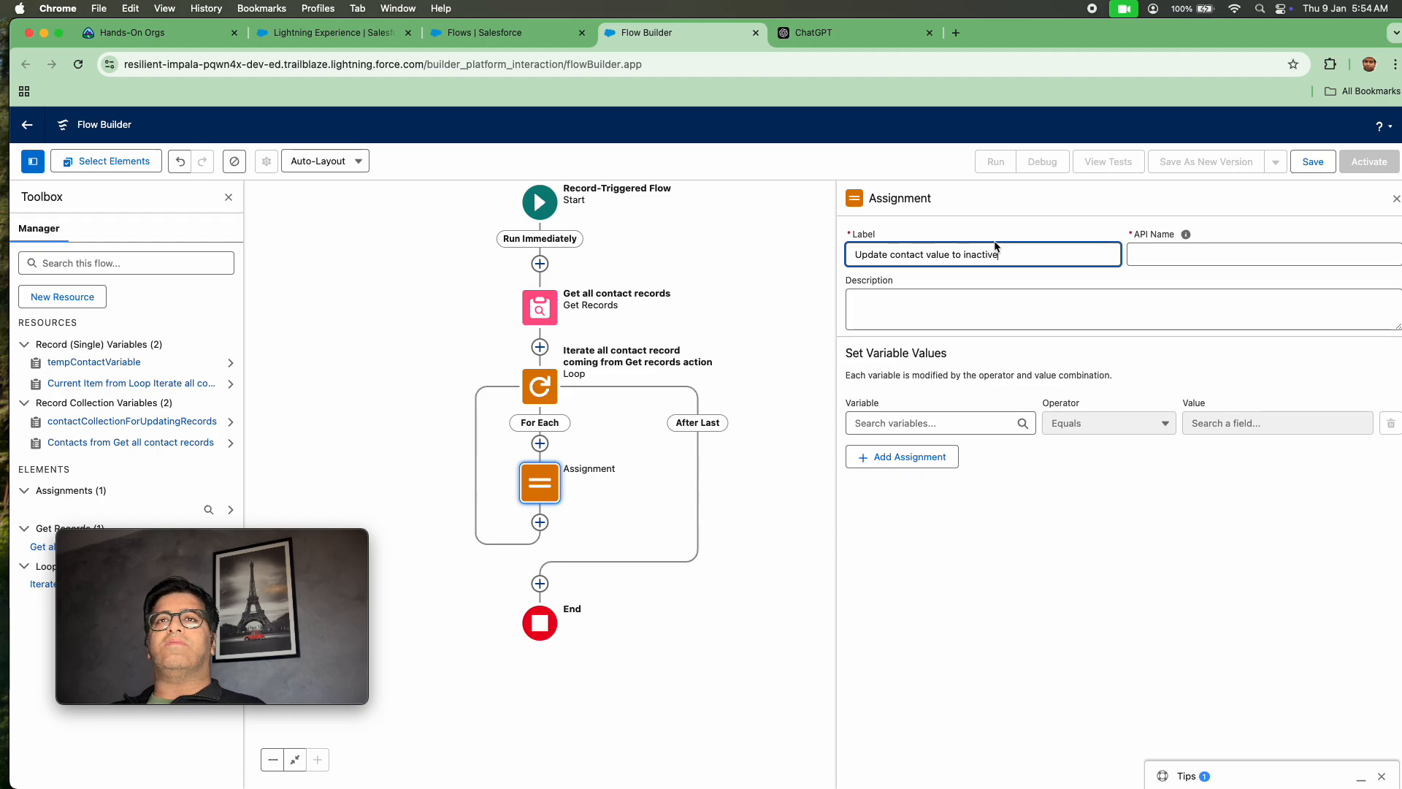
{"action": "type", "text": " for t"}
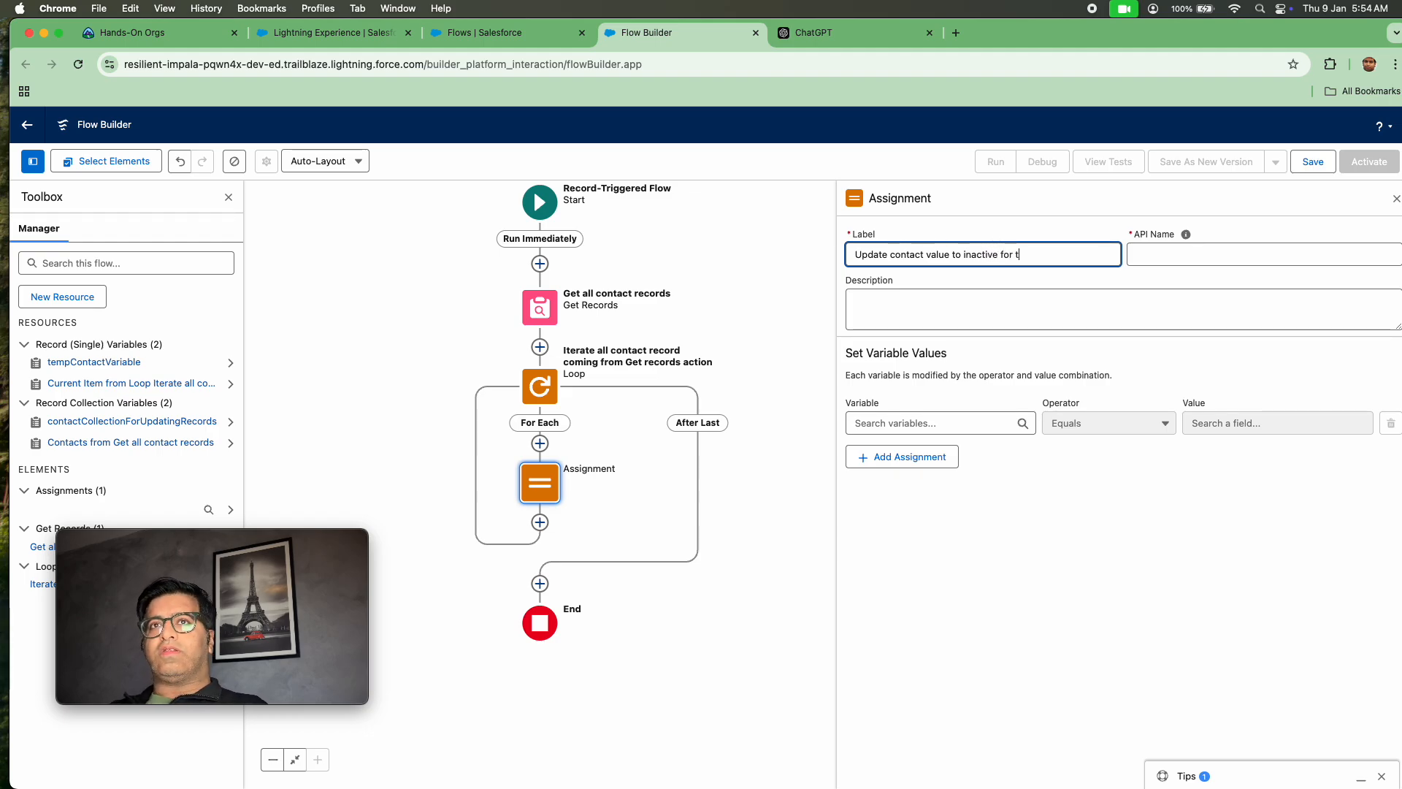
{"action": "type", "text": "emperor"}
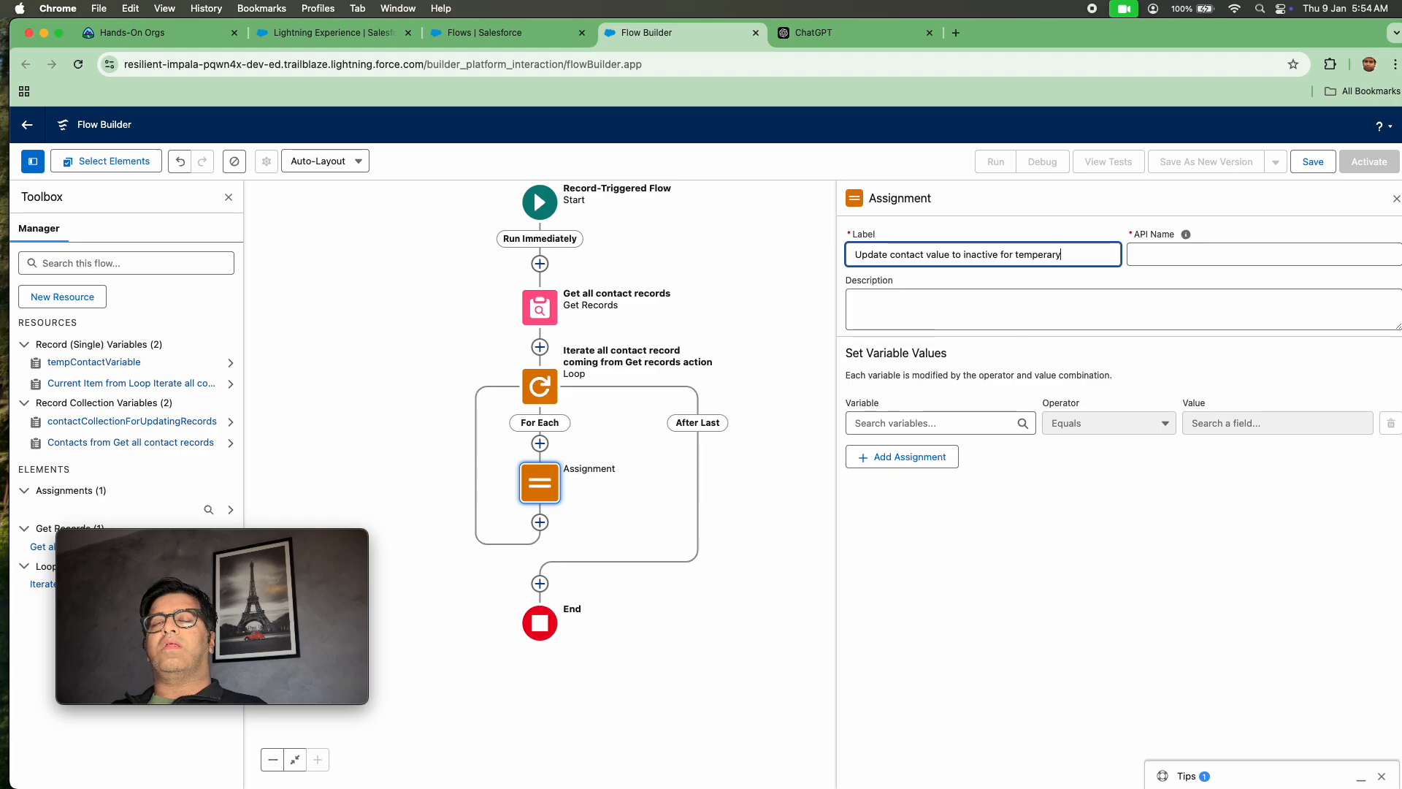
{"action": "key", "text": "BackSpace"}
{"action": "key", "text": "BackSpace"}
{"action": "key", "text": "BackSpace"}
{"action": "key", "text": "BackSpace"}
{"action": "type", "text": "erory record"}
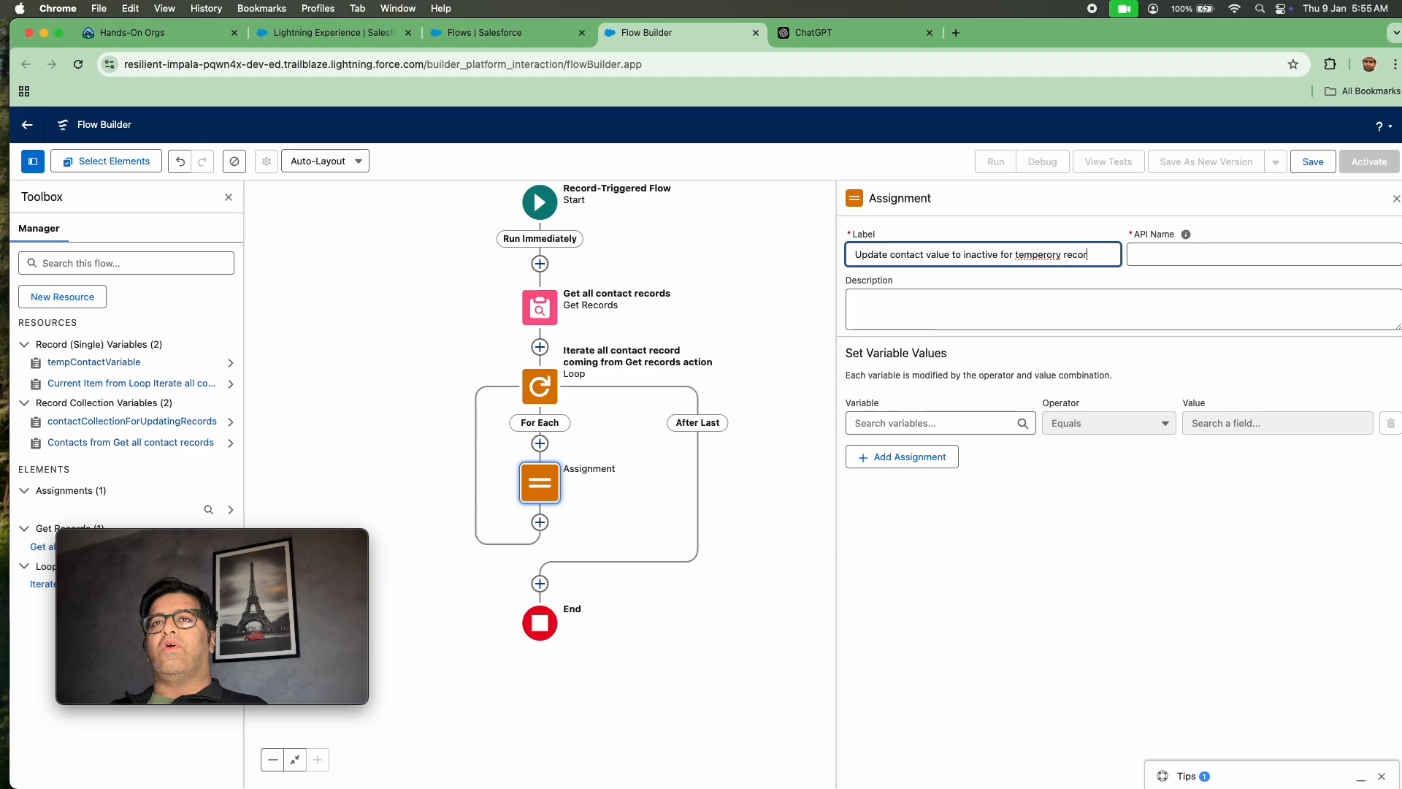
{"action": "left_click", "coordinate": [990, 220]}
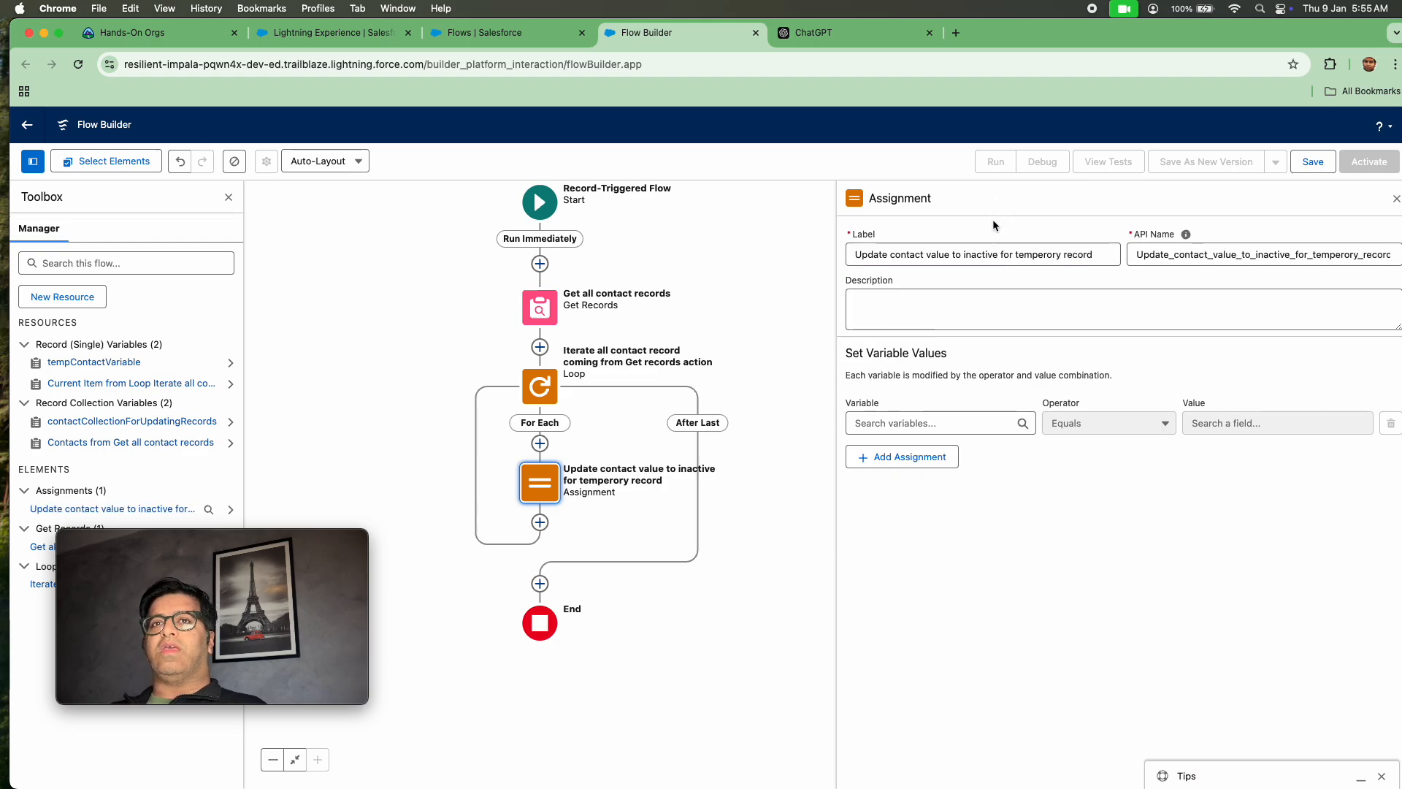
Assign the Status field of tempContactVariable the picklist value InActive, using the Equals operator.
{"action": "left_click", "coordinate": [953, 428]}
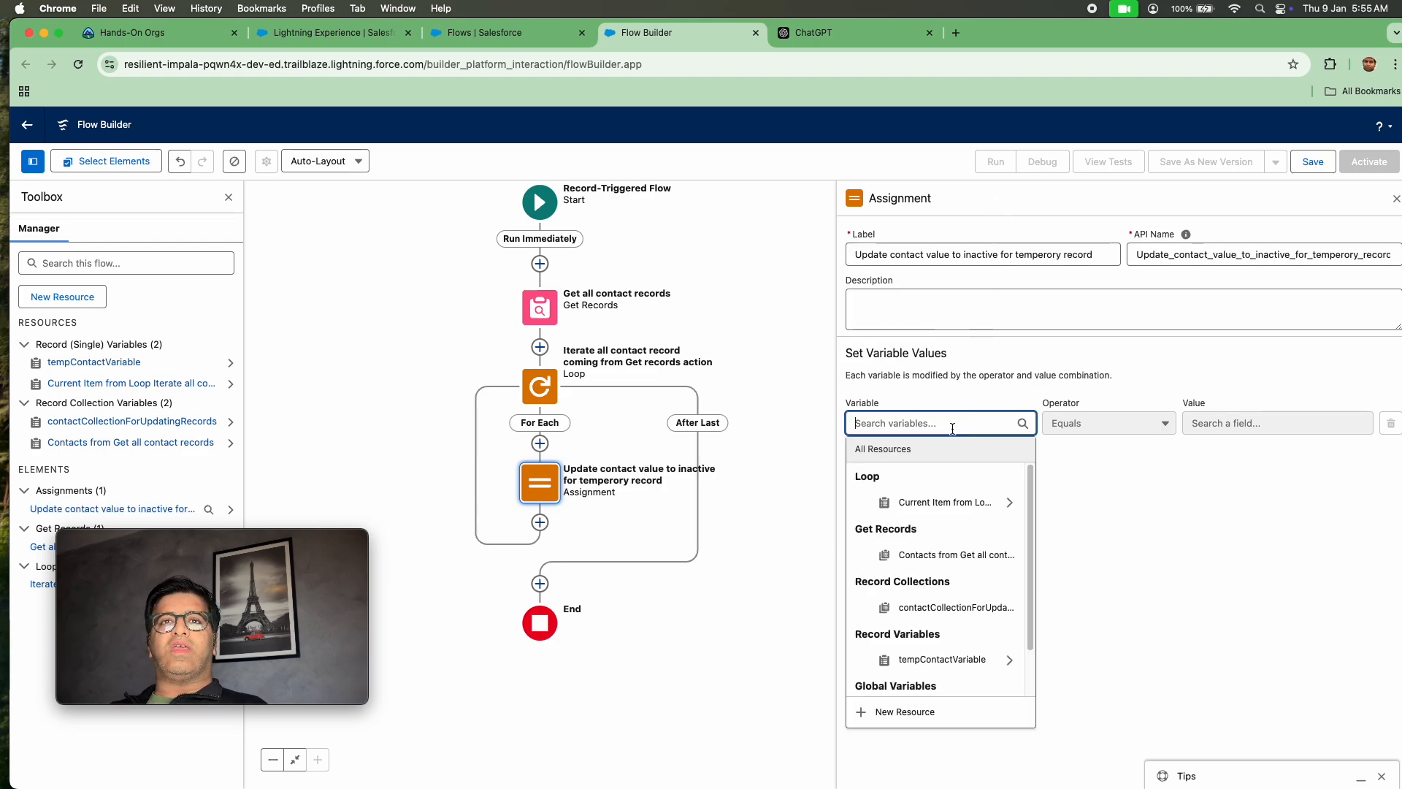
{"action": "scroll", "coordinate": [958, 564], "scroll_direction": "down", "scroll_amount": 1}
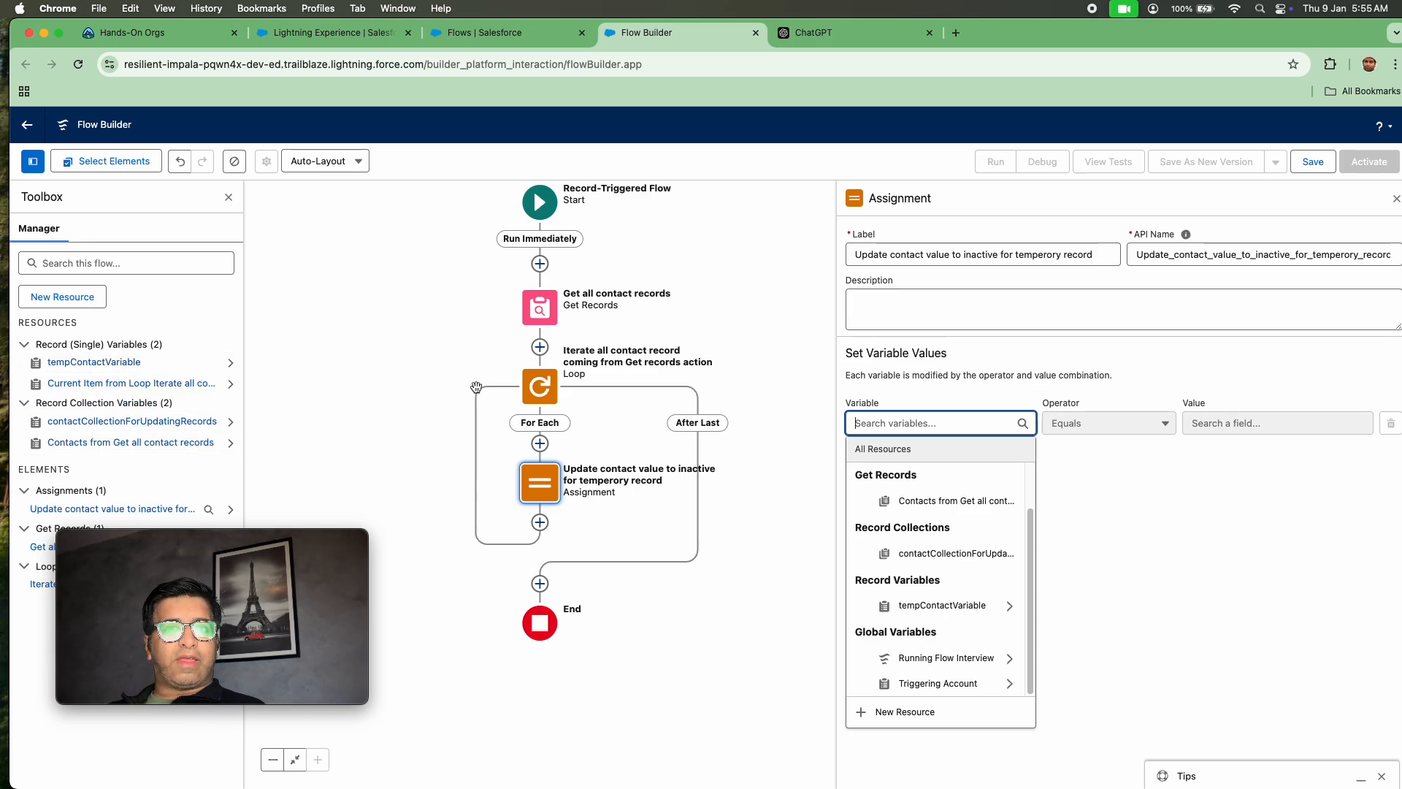
{"action": "left_click", "coordinate": [941, 608]}
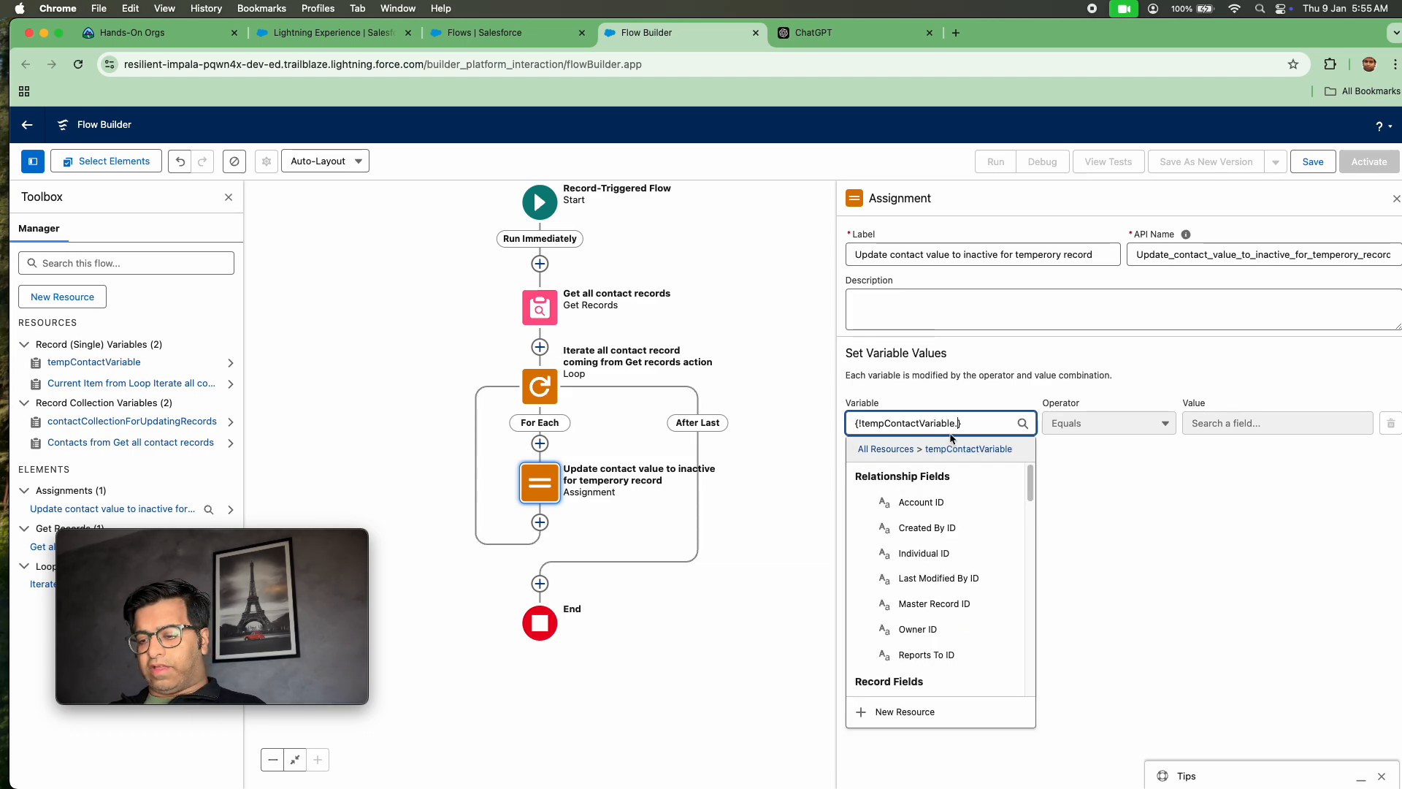
{"action": "type", "text": "stat"}
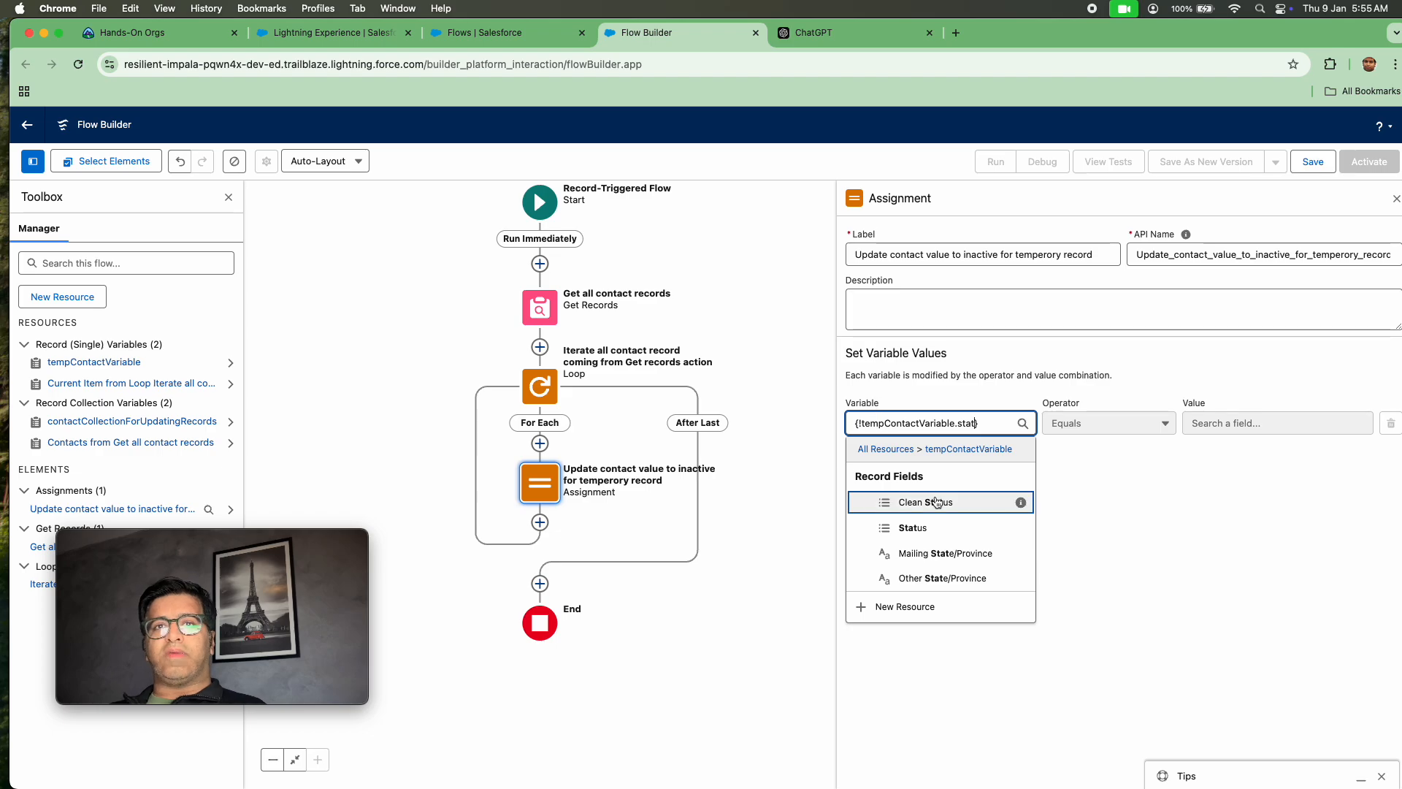
{"action": "left_click", "coordinate": [942, 528]}
{"action": "left_click", "coordinate": [1251, 429]}
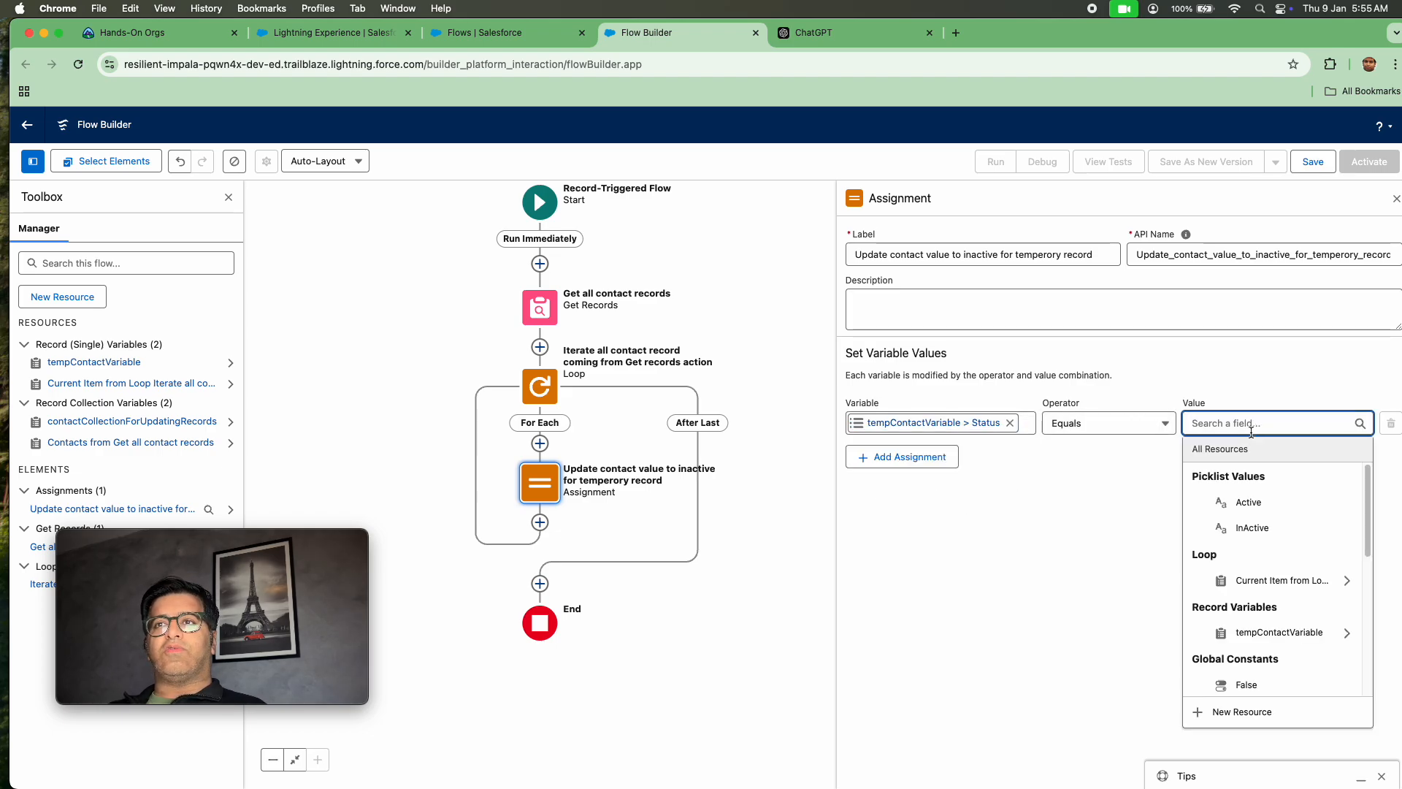
{"action": "left_click", "coordinate": [1255, 527]}
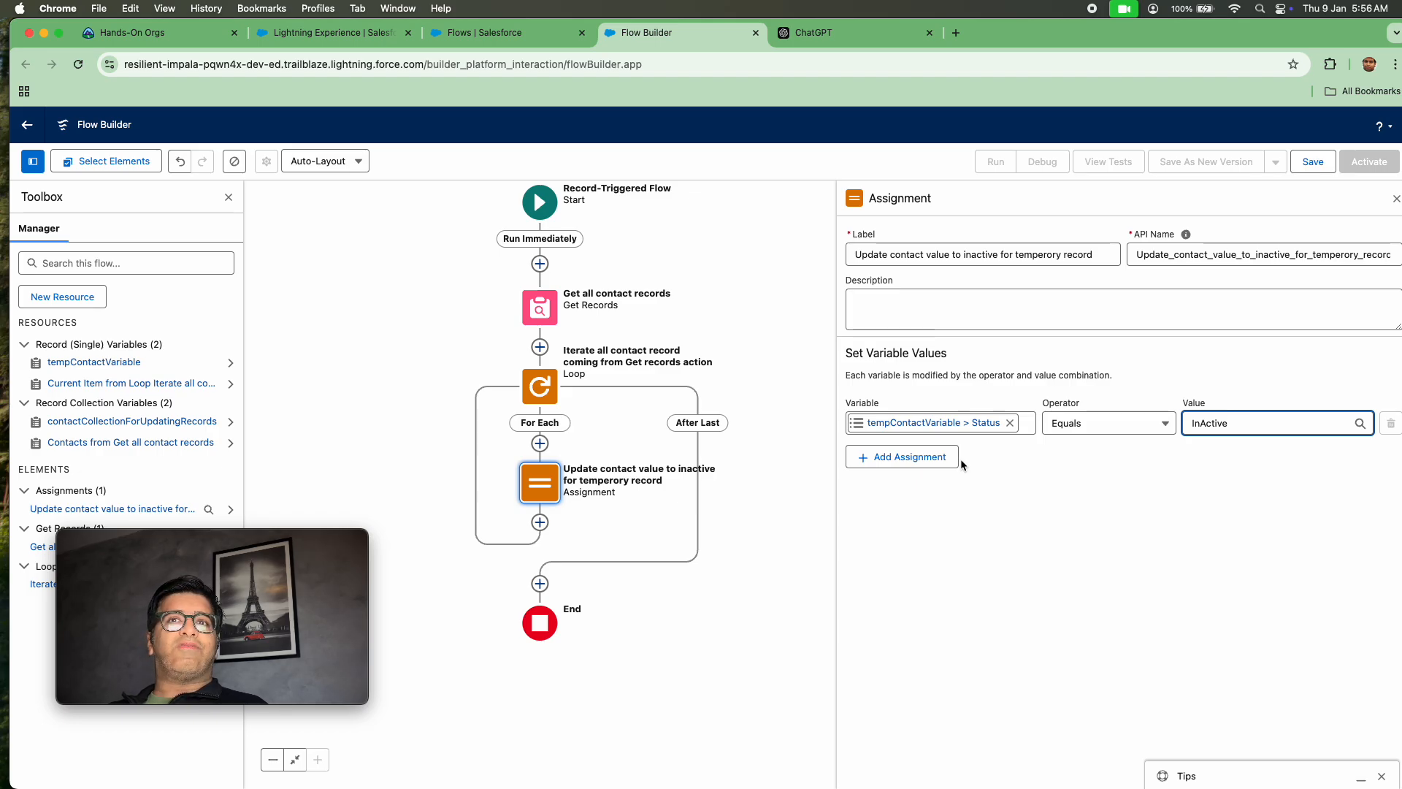
Add a second variable row to the assignment and choose the Contact ID field of tempContactVariable as its variable.
{"action": "left_click", "coordinate": [915, 458]}
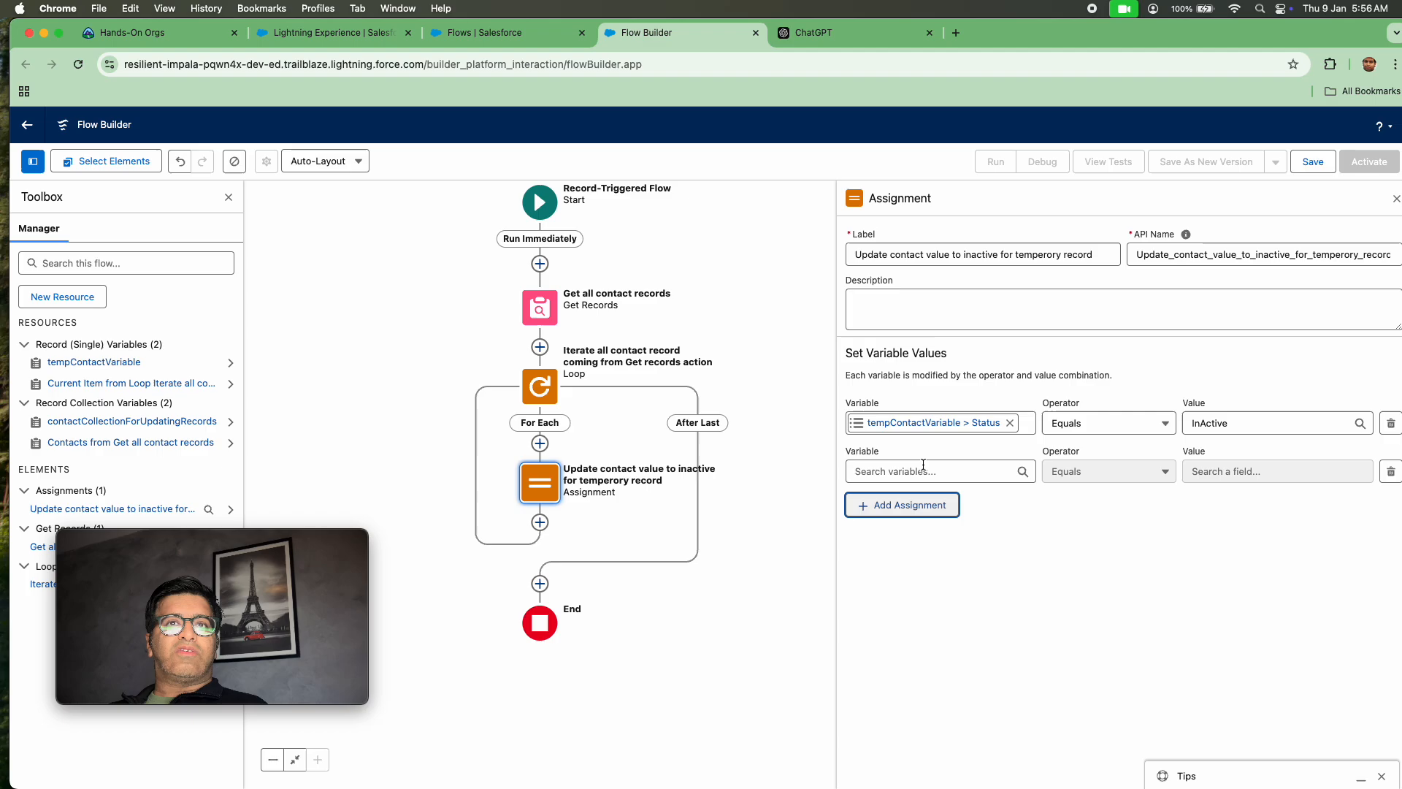
{"action": "left_click", "coordinate": [925, 467]}
{"action": "type", "text": "mp"}
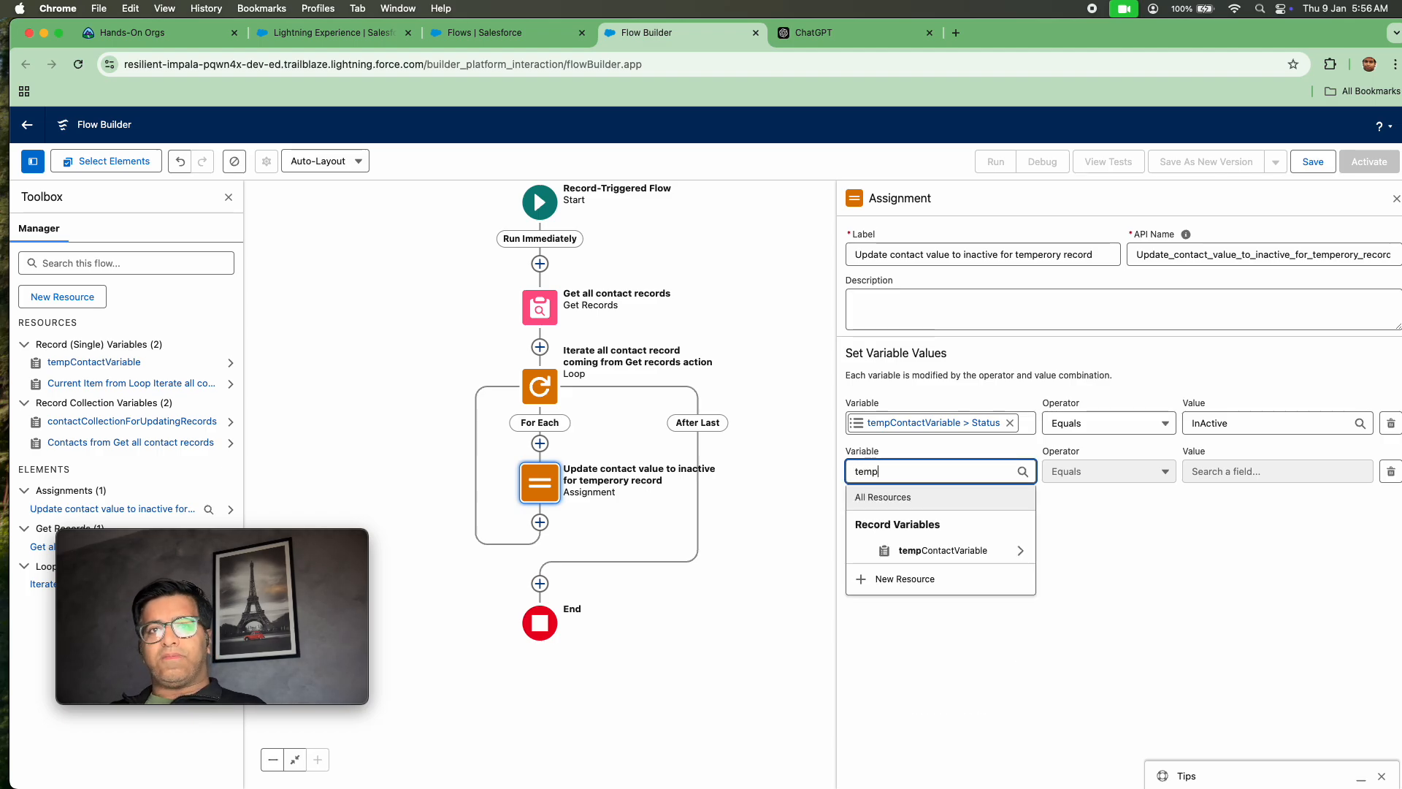
{"action": "left_click", "coordinate": [965, 550]}
{"action": "type", "text": "cont"}
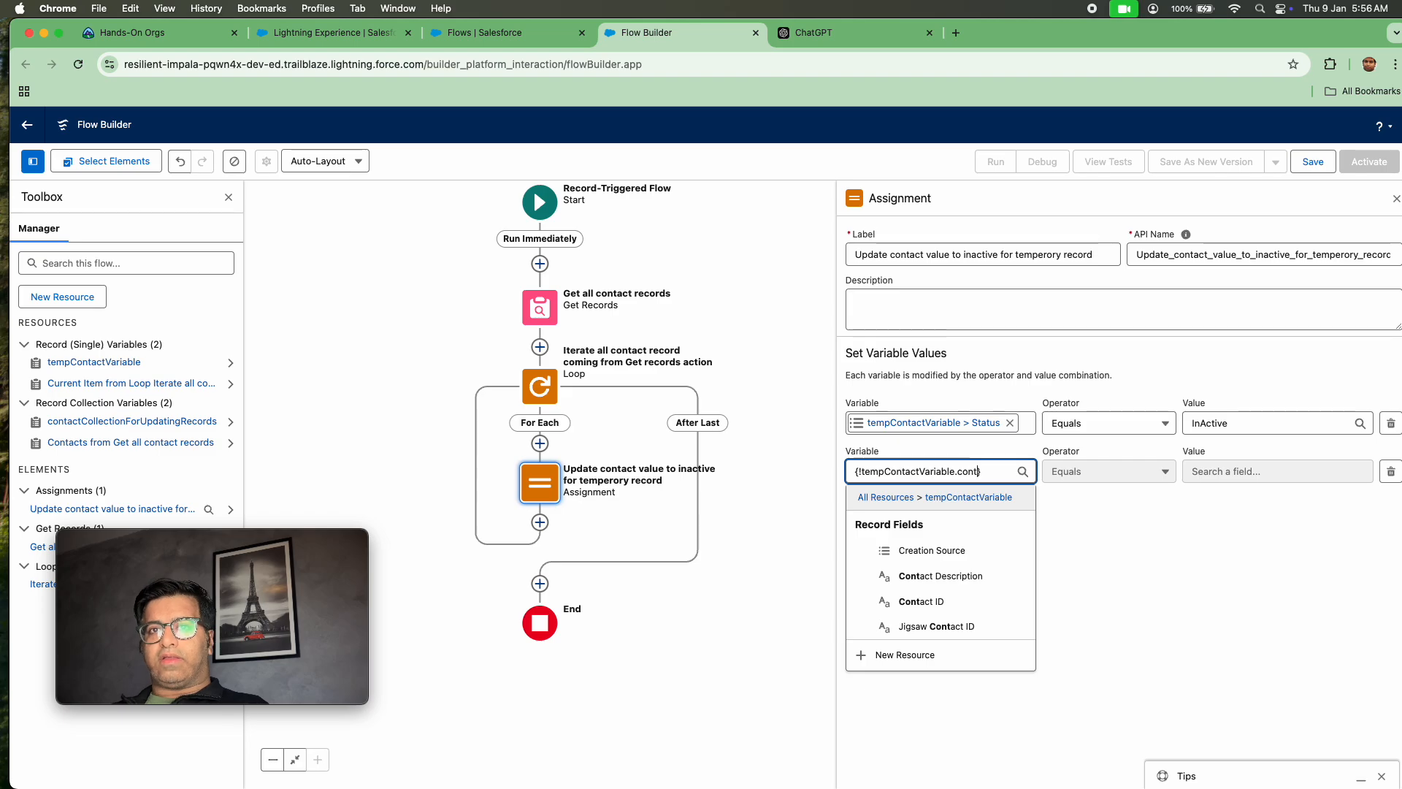
{"action": "left_click", "coordinate": [942, 604]}
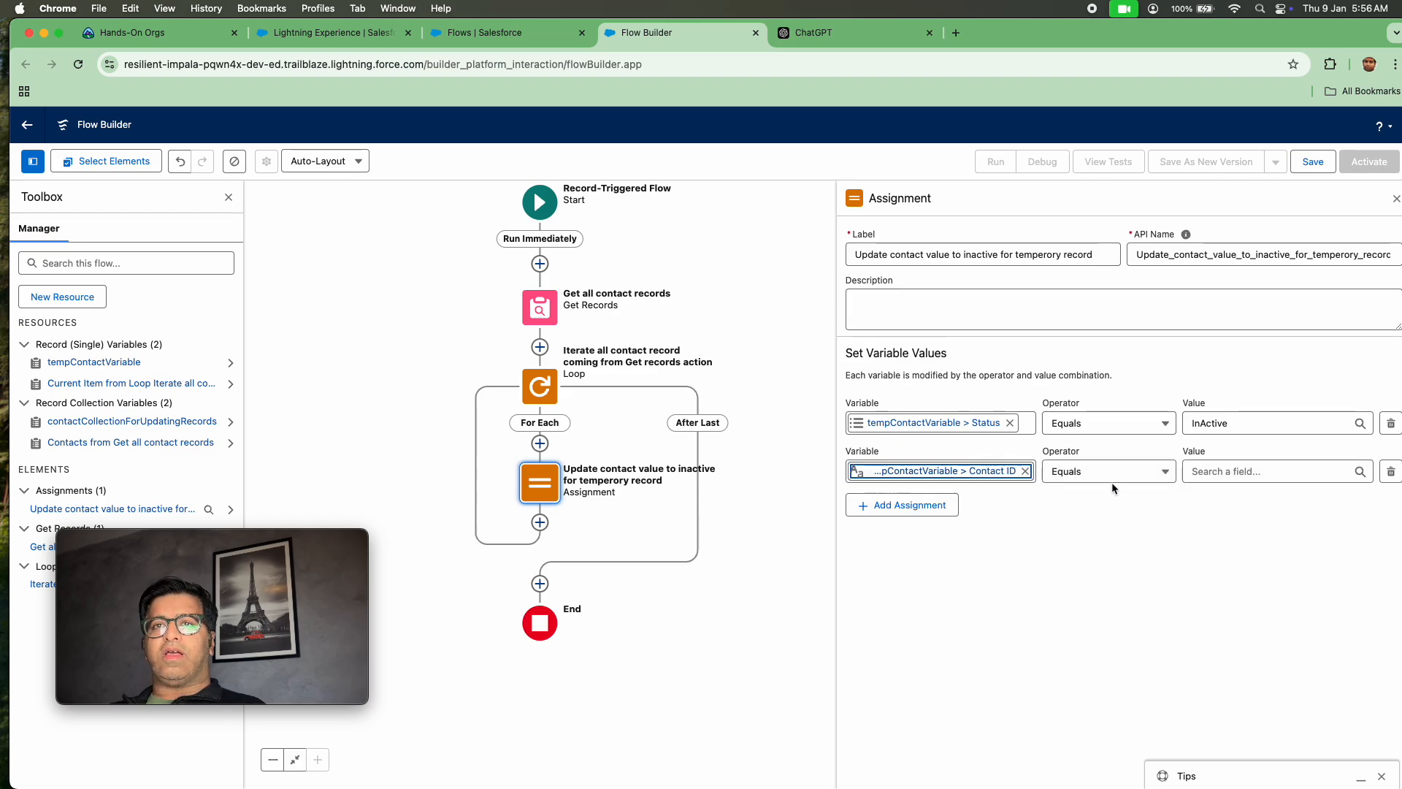
Set the Contact ID row's value to the Contact ID of the loop's current item and close the assignment's properties.
{"action": "left_click", "coordinate": [1248, 471]}
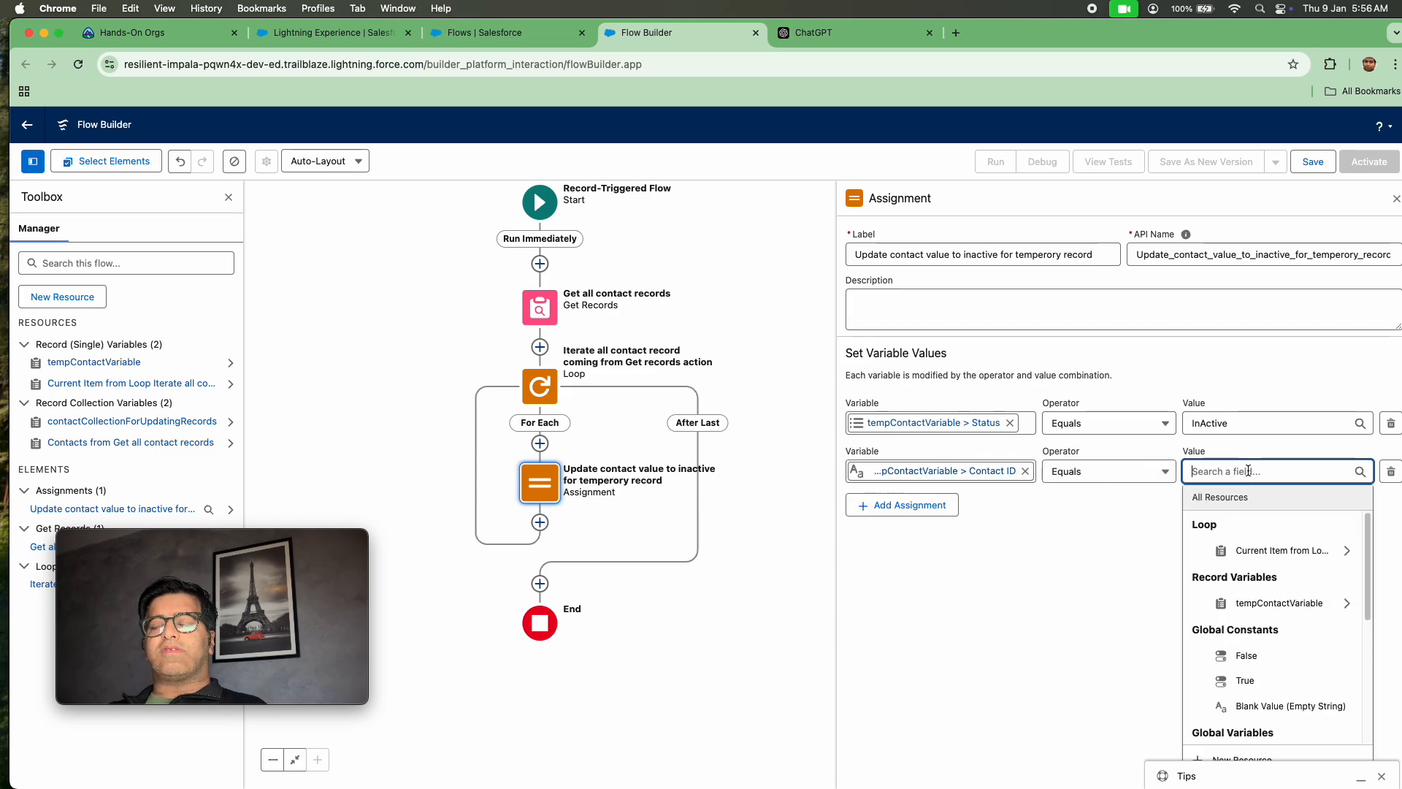
{"action": "left_click", "coordinate": [1276, 552]}
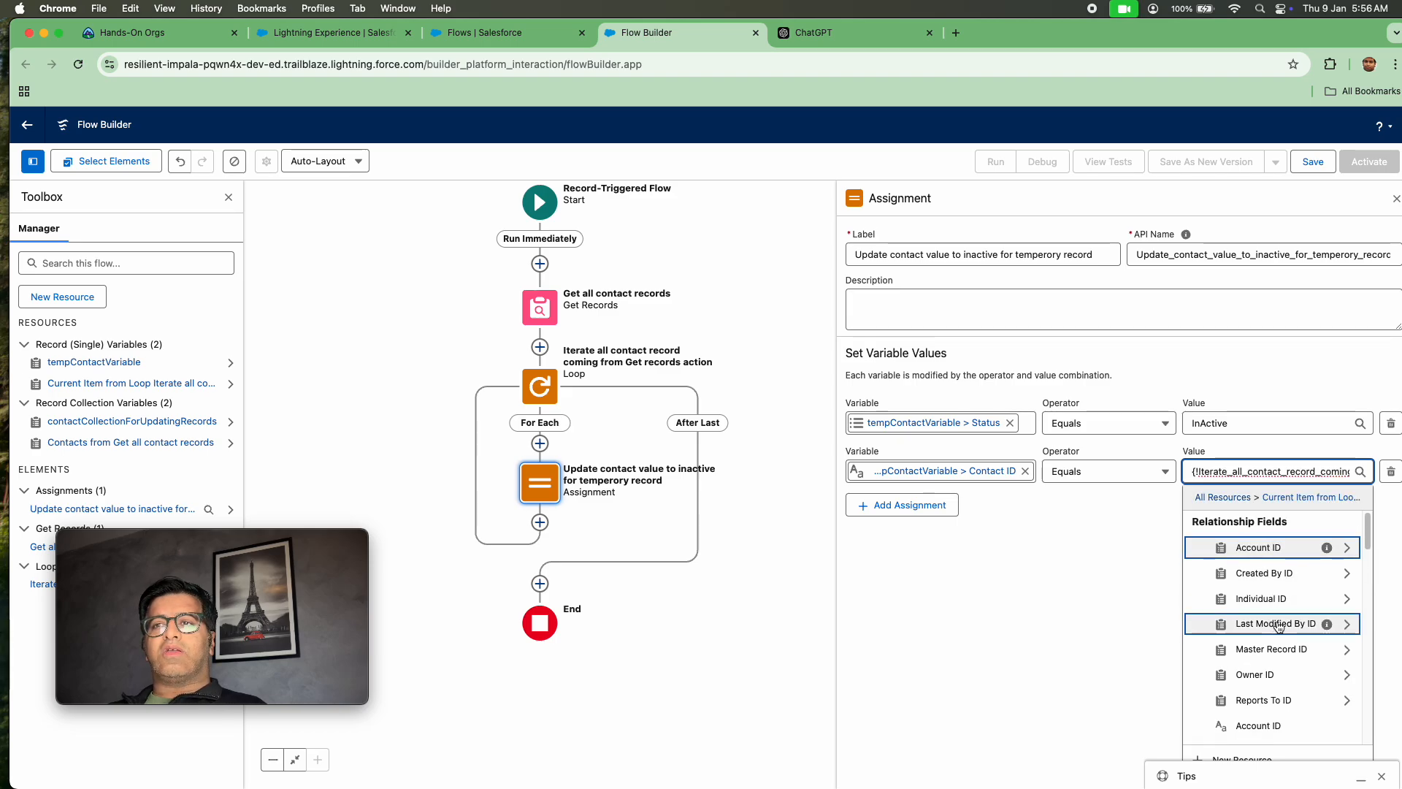
{"action": "type", "text": ".."}
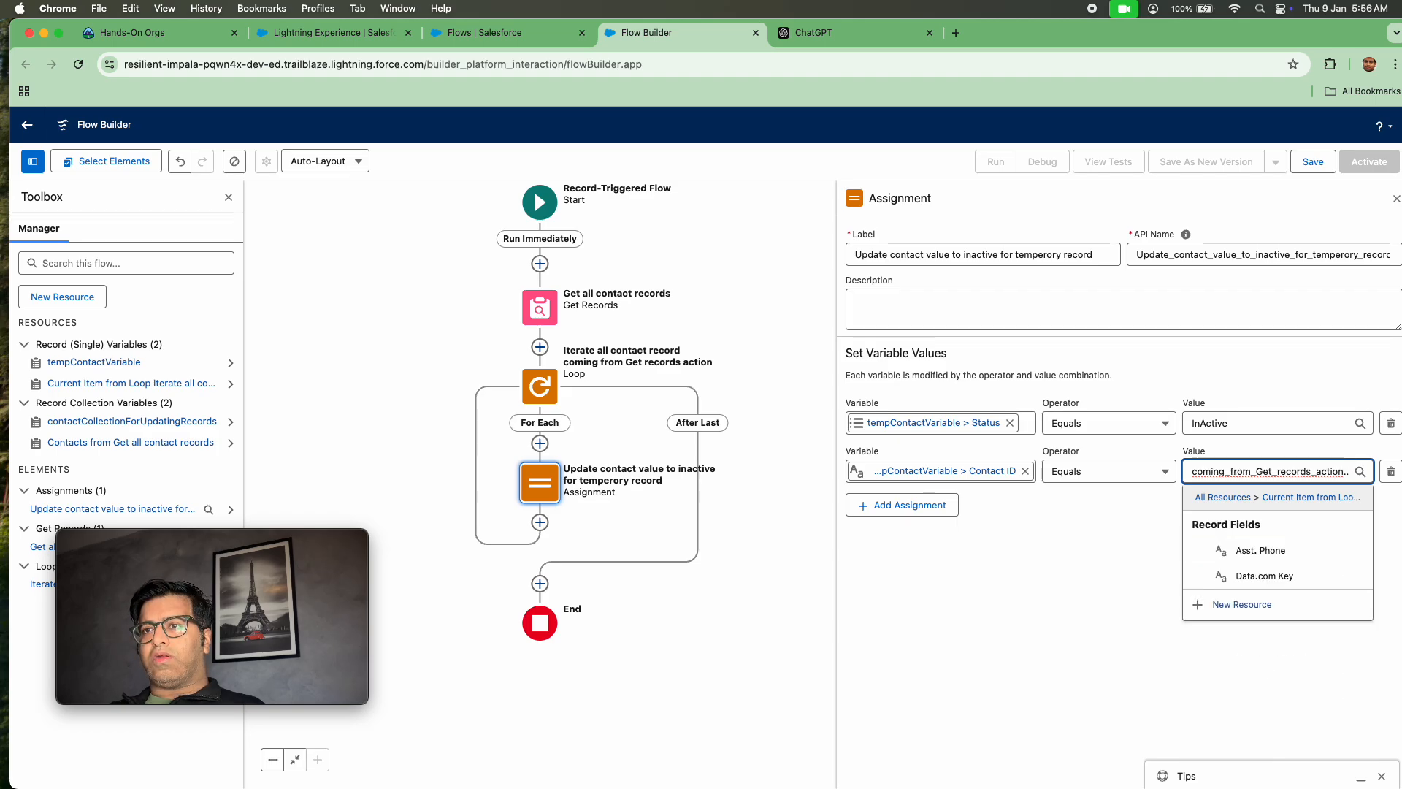
{"action": "key", "text": "BackSpace"}
{"action": "type", "text": "con"}
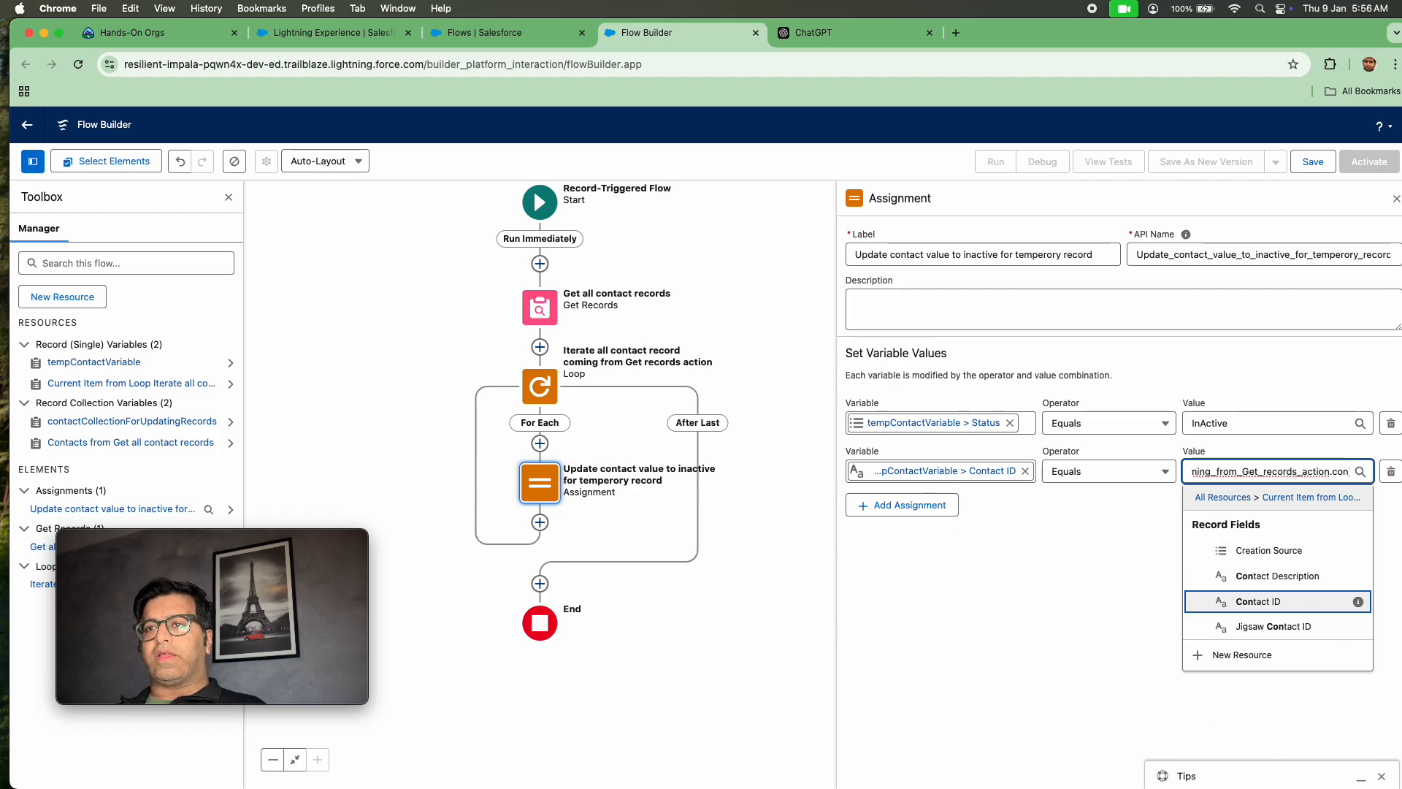
{"action": "left_click", "coordinate": [1284, 599]}
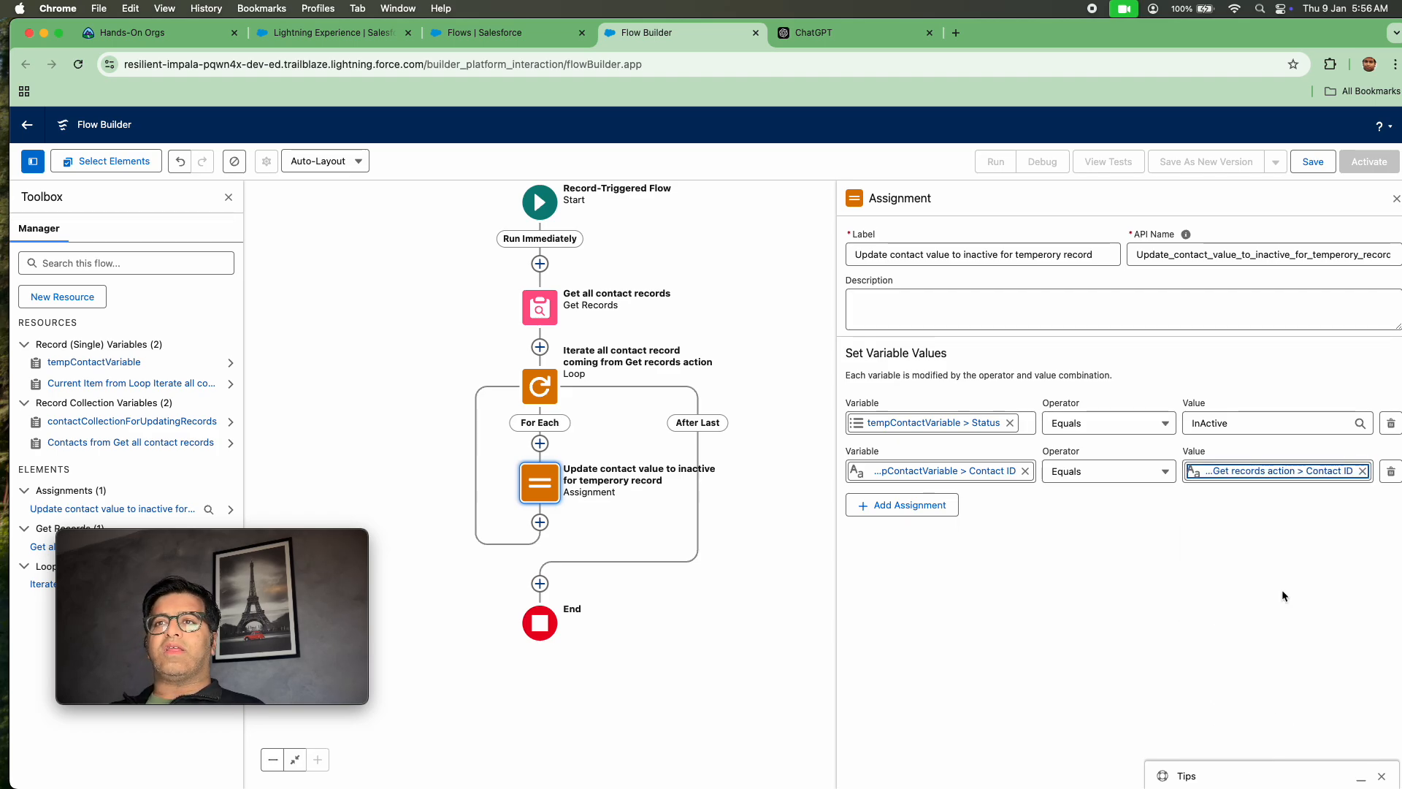
{"action": "left_click", "coordinate": [1264, 566]}
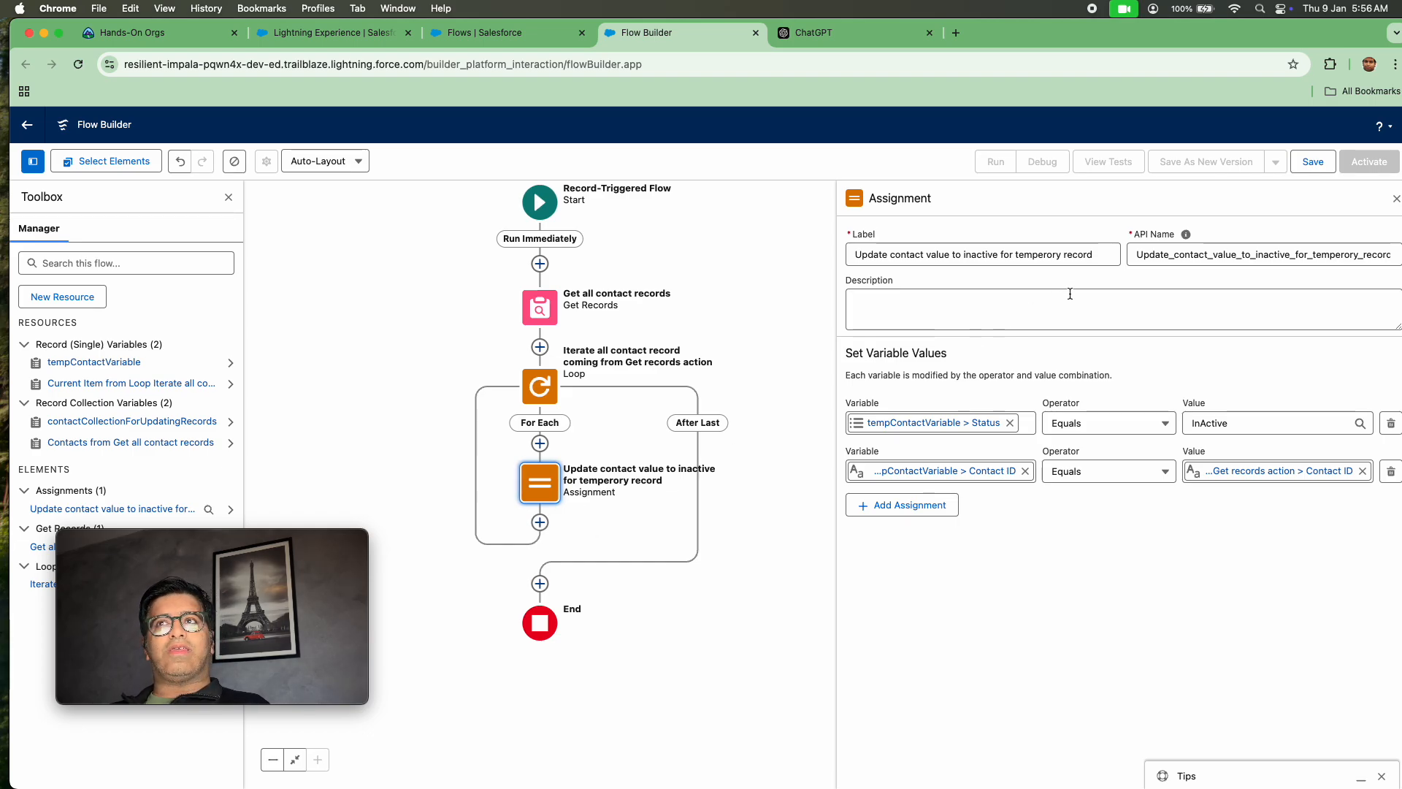
{"action": "left_click", "coordinate": [1396, 198]}
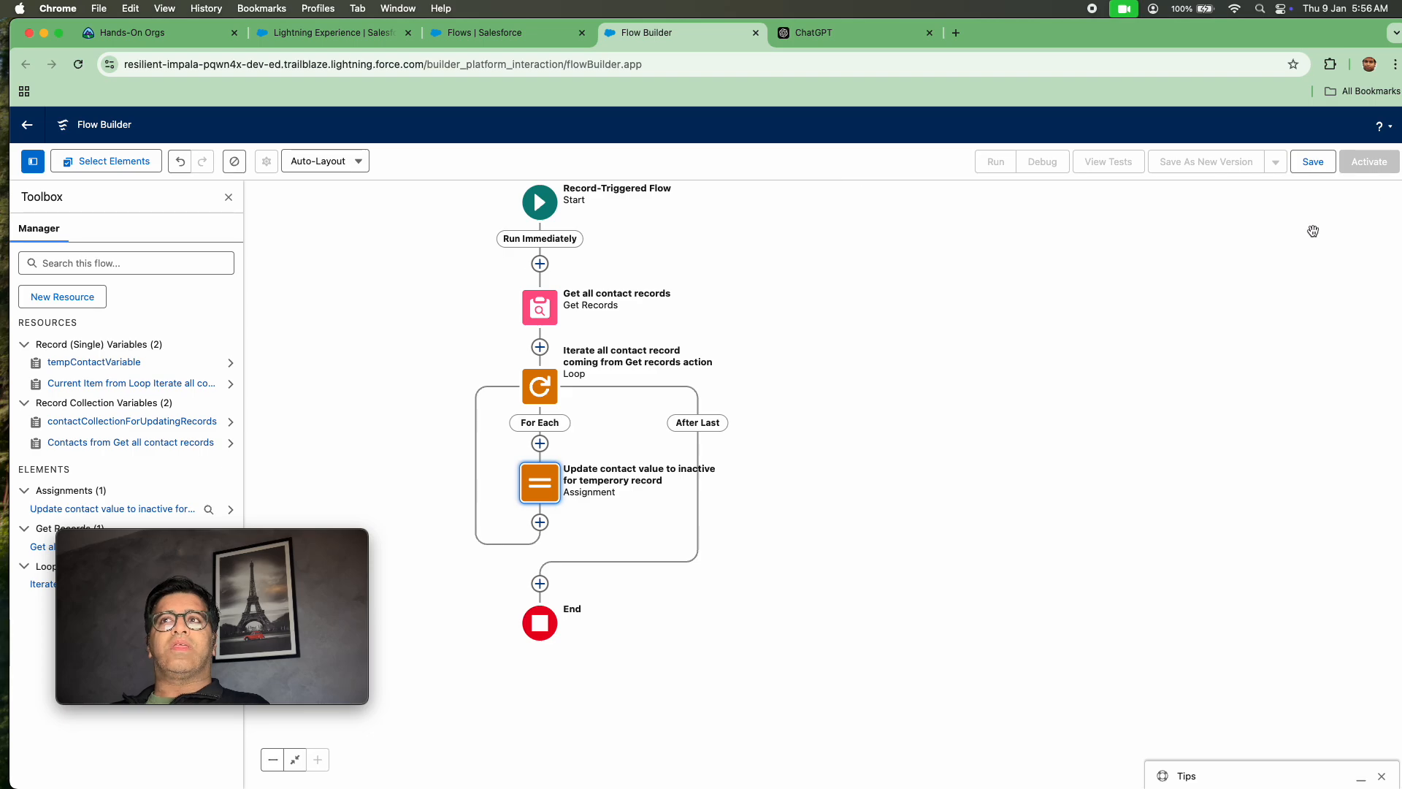
Add a second Assignment after the first one inside the loop and label it "Update value in collection".
{"action": "left_click", "coordinate": [540, 523]}
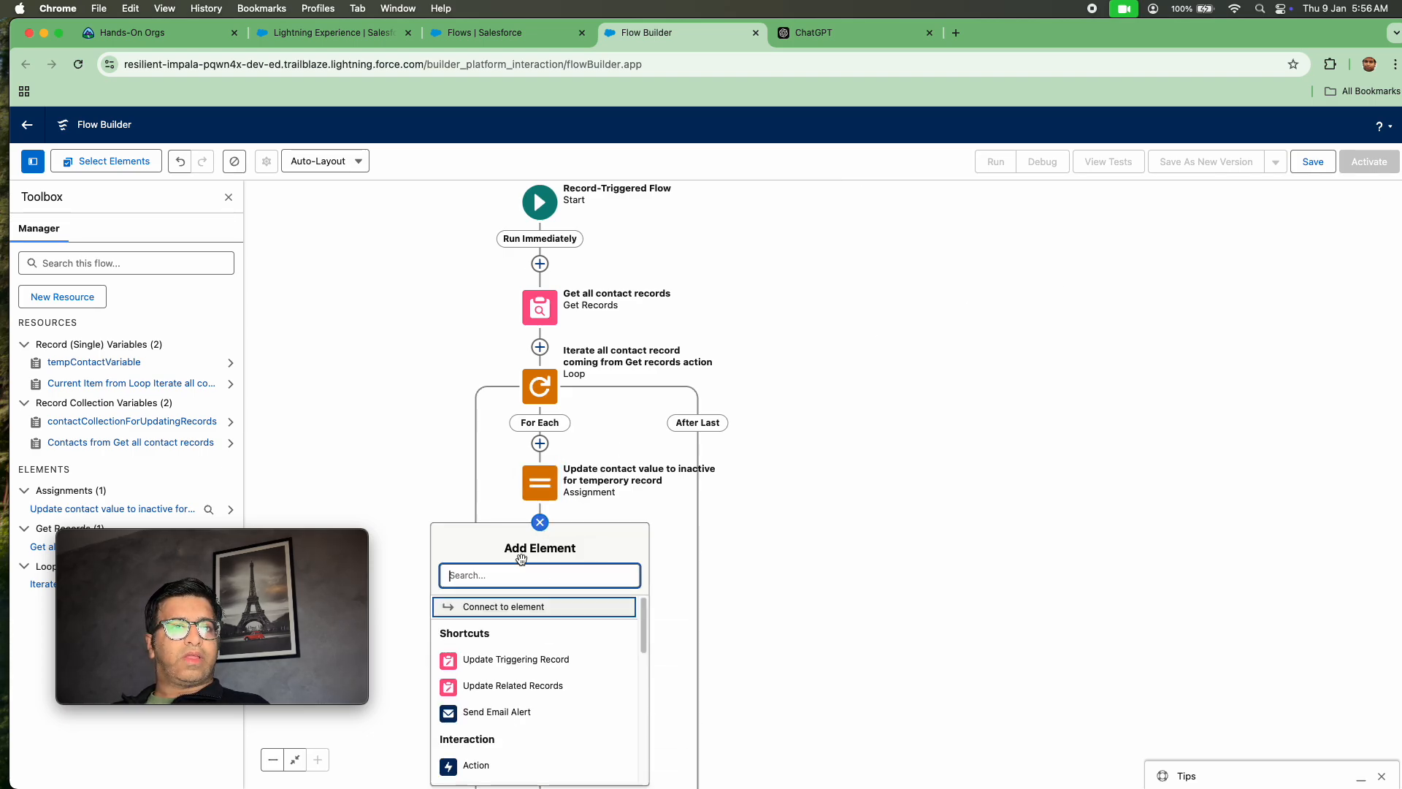
{"action": "type", "text": "assign"}
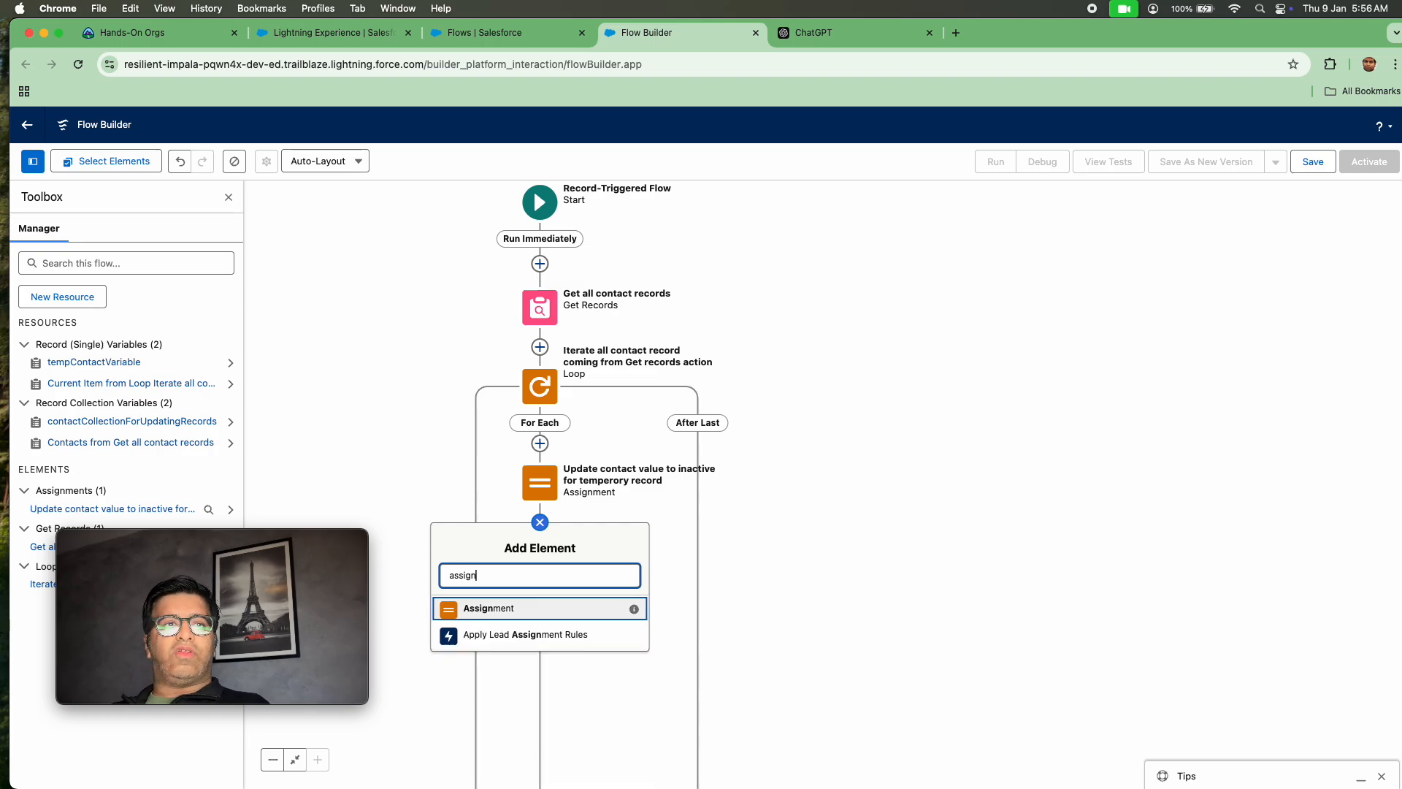
{"action": "left_click", "coordinate": [540, 606]}
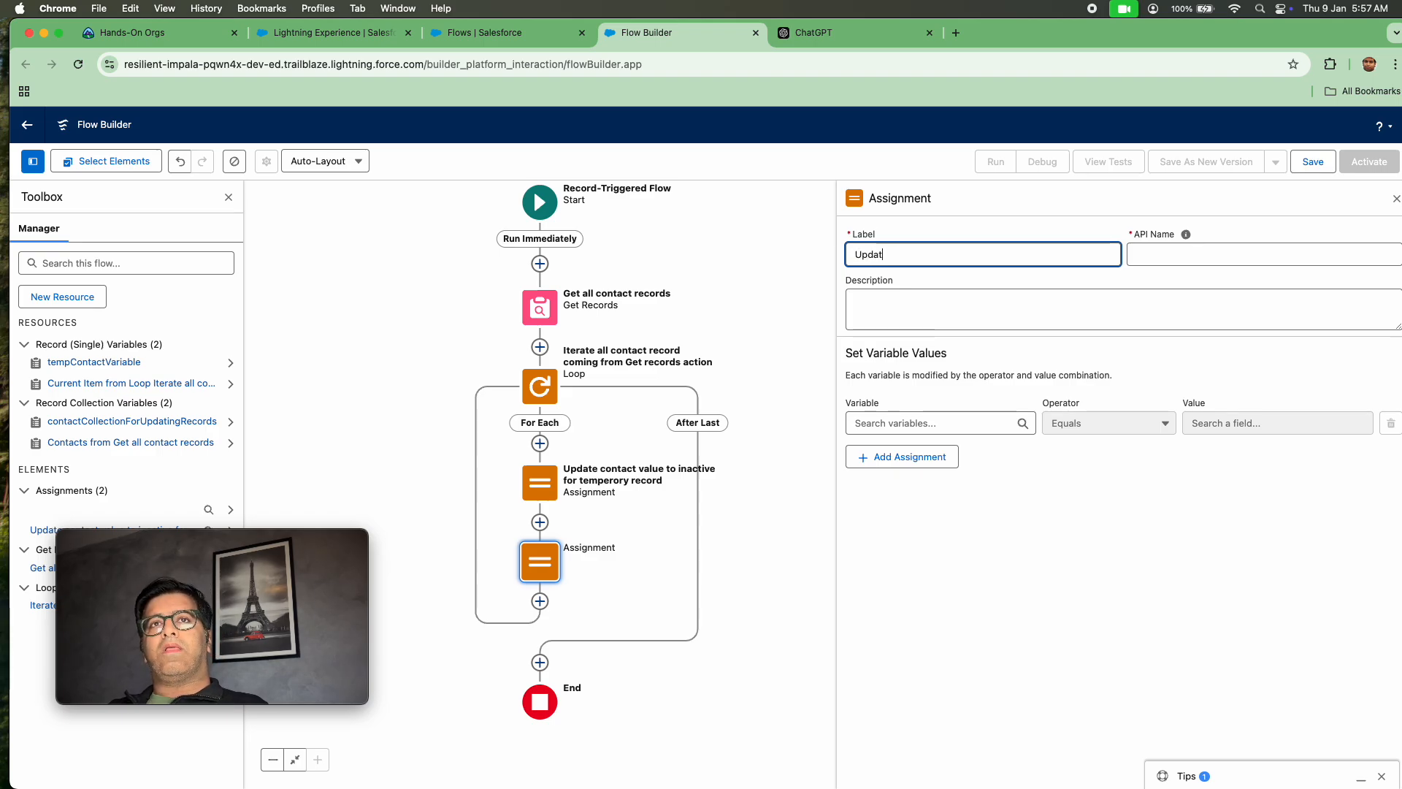
{"action": "type", "text": "Update value in collection"}
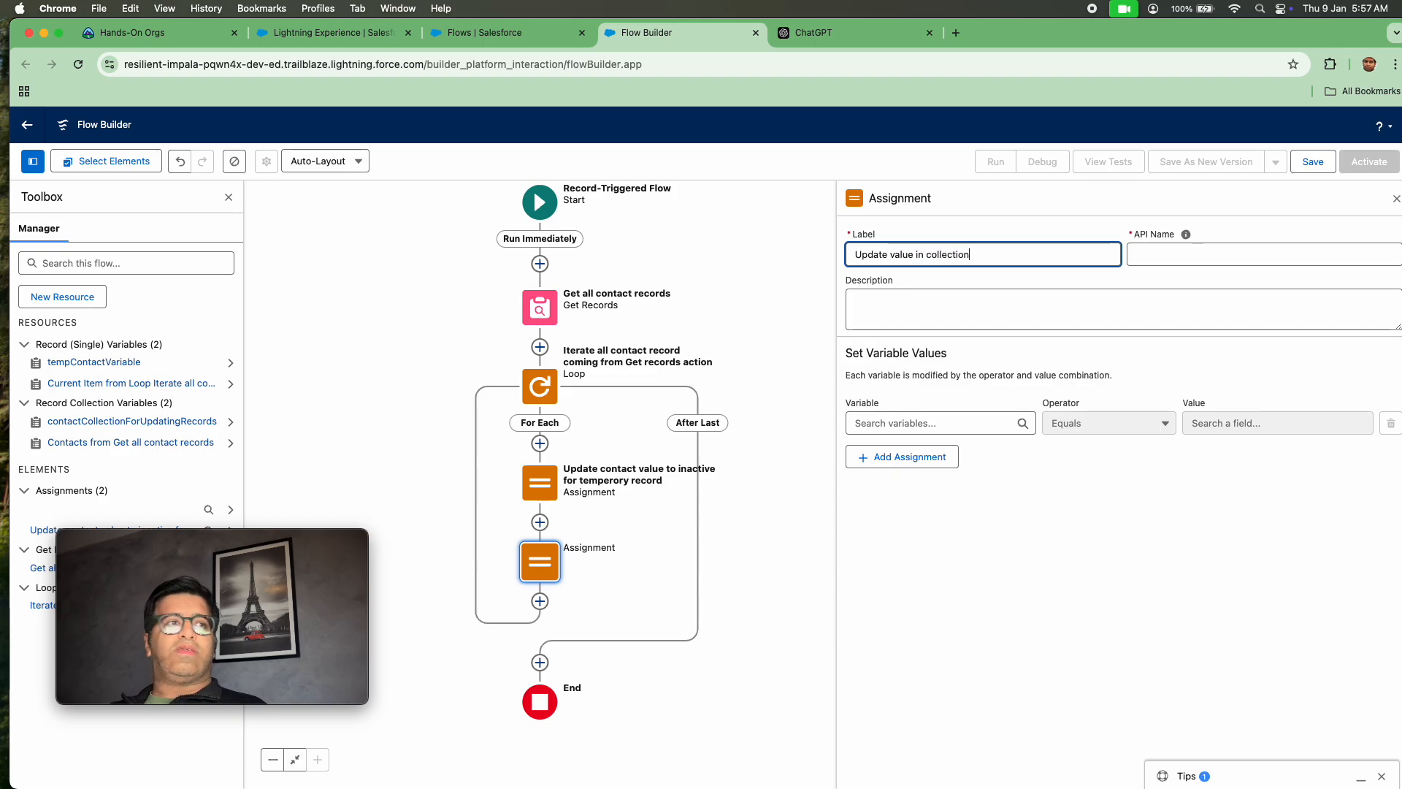
{"action": "left_click", "coordinate": [955, 210]}
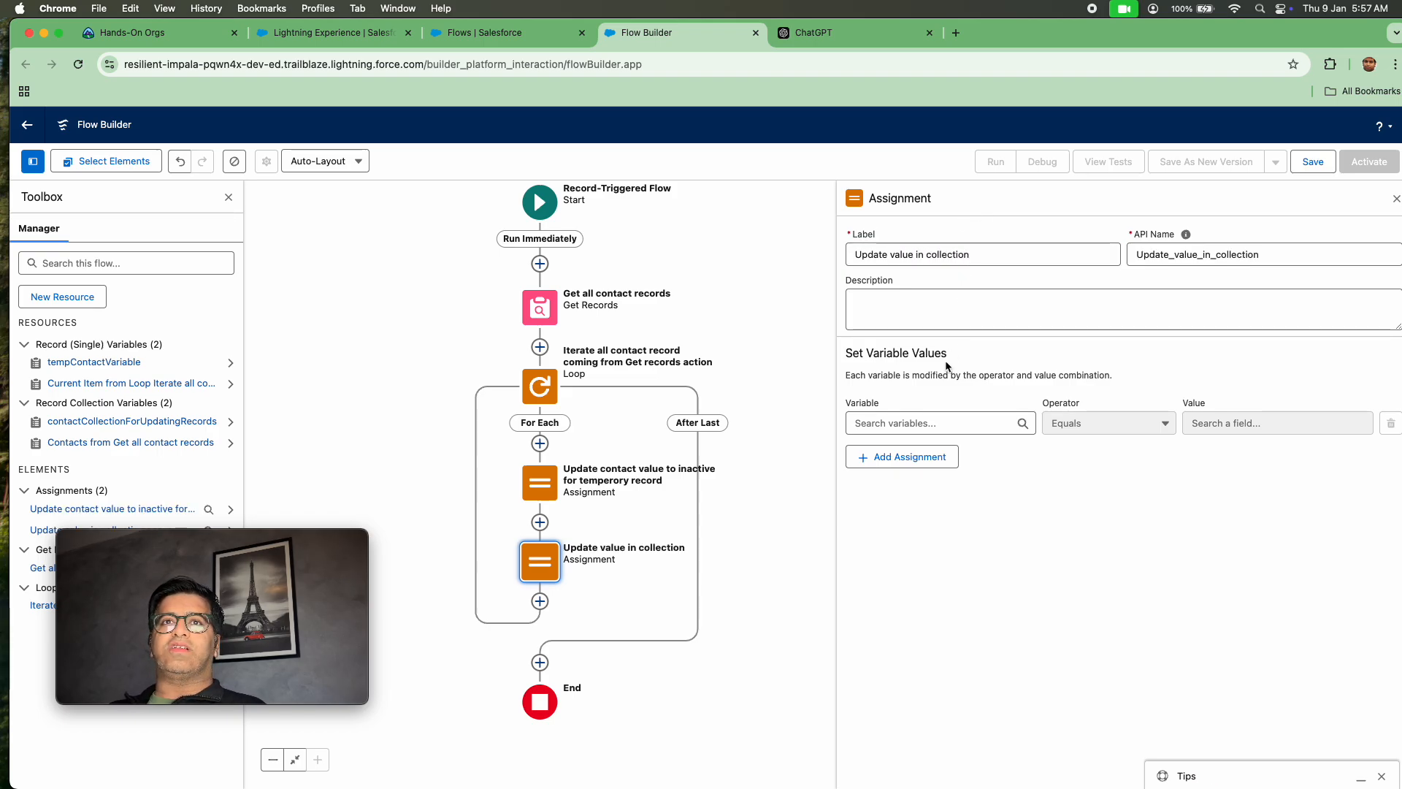
Assign tempContactVariable as a whole record to contactCollectionForUpdatingRecords, using the Add operator.
{"action": "left_click", "coordinate": [921, 423]}
{"action": "scroll", "coordinate": [960, 511], "scroll_direction": "down", "scroll_amount": 2}
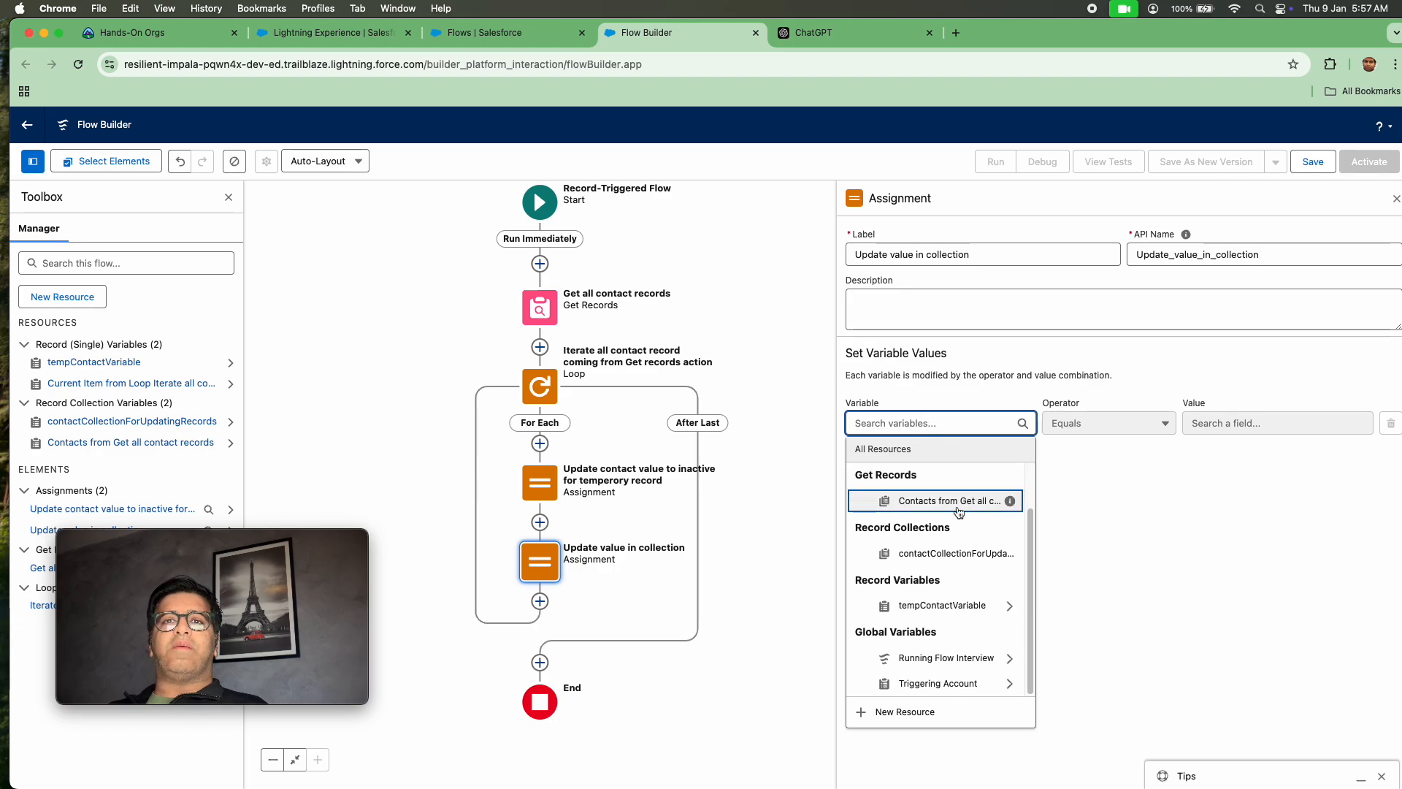
{"action": "left_click", "coordinate": [956, 554]}
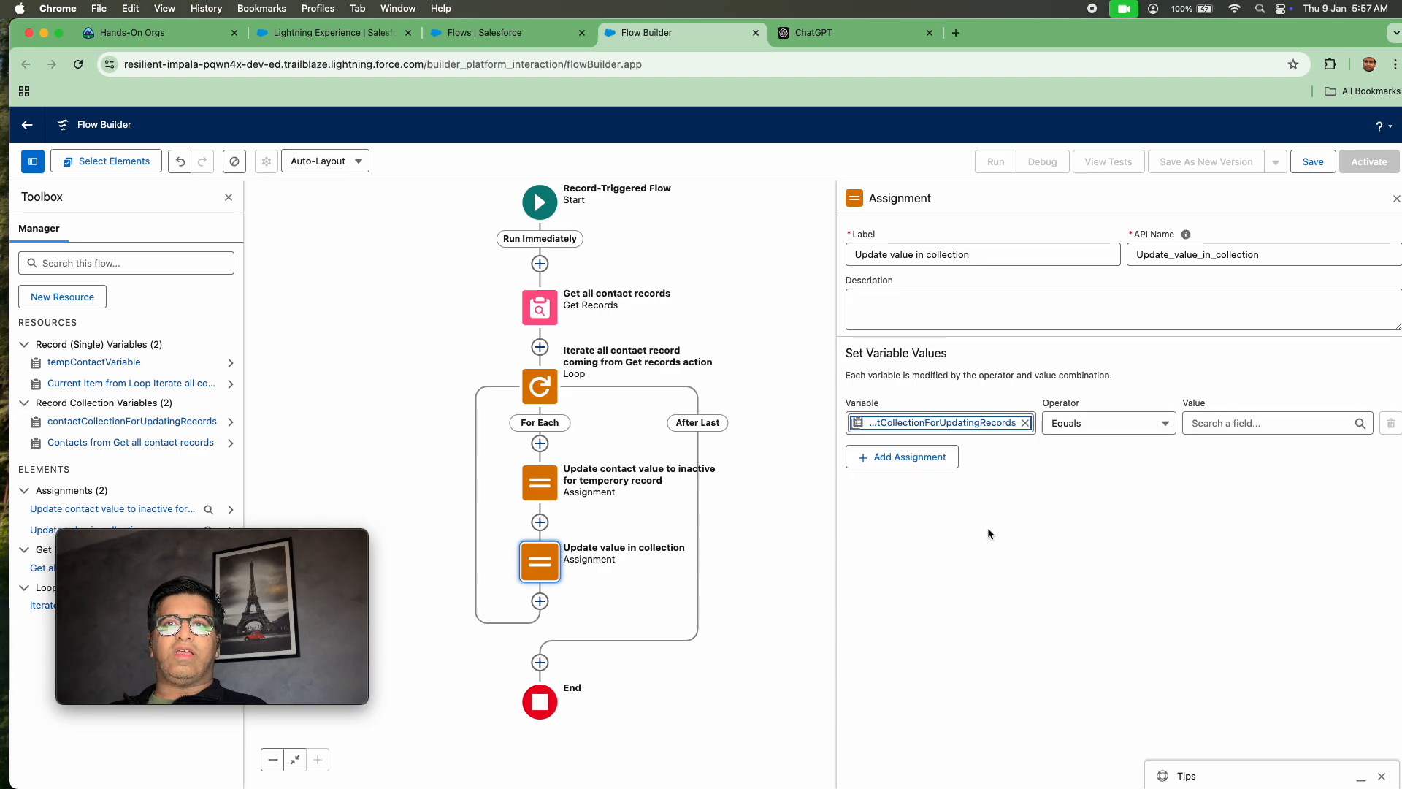
{"action": "left_click", "coordinate": [1109, 431]}
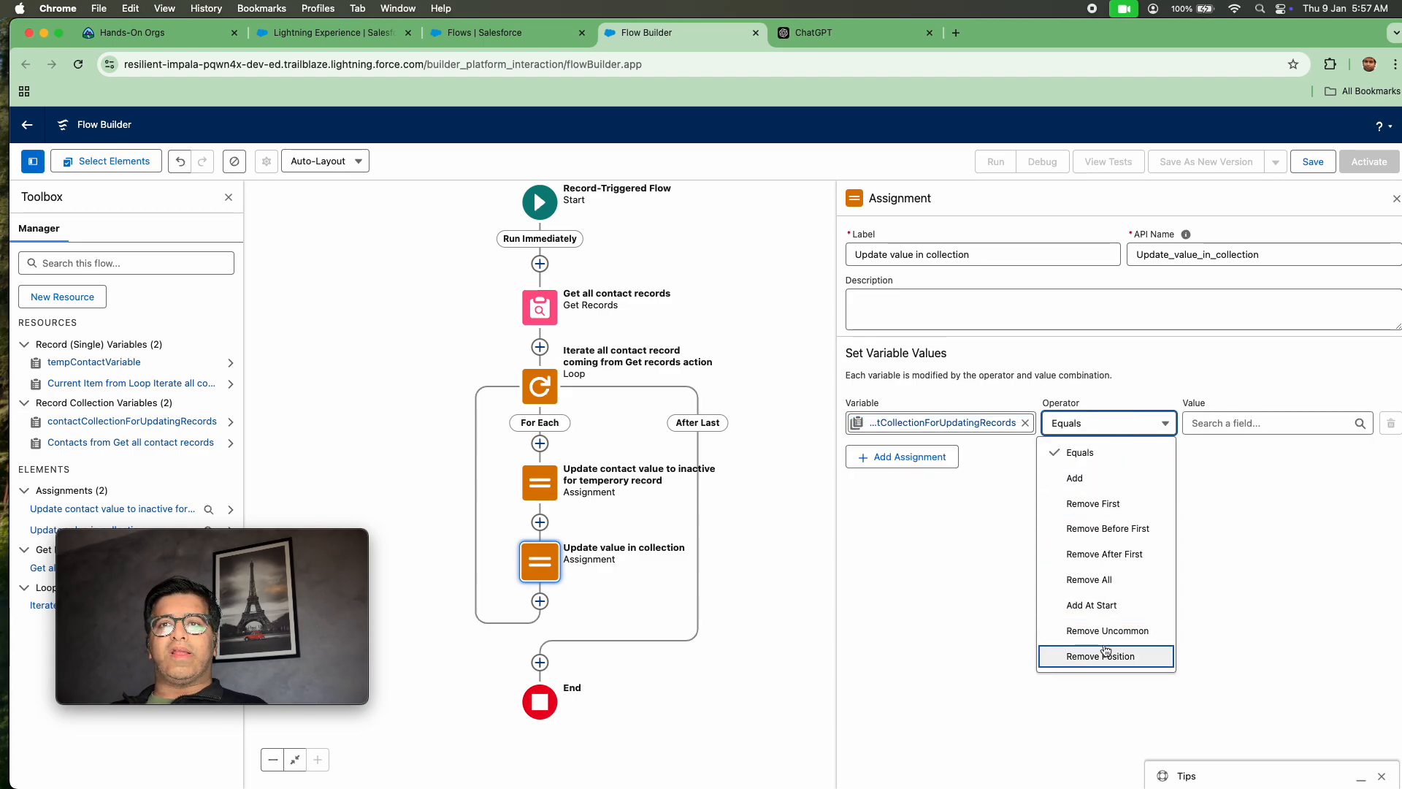
{"action": "left_click", "coordinate": [1099, 477]}
{"action": "left_click", "coordinate": [1211, 423]}
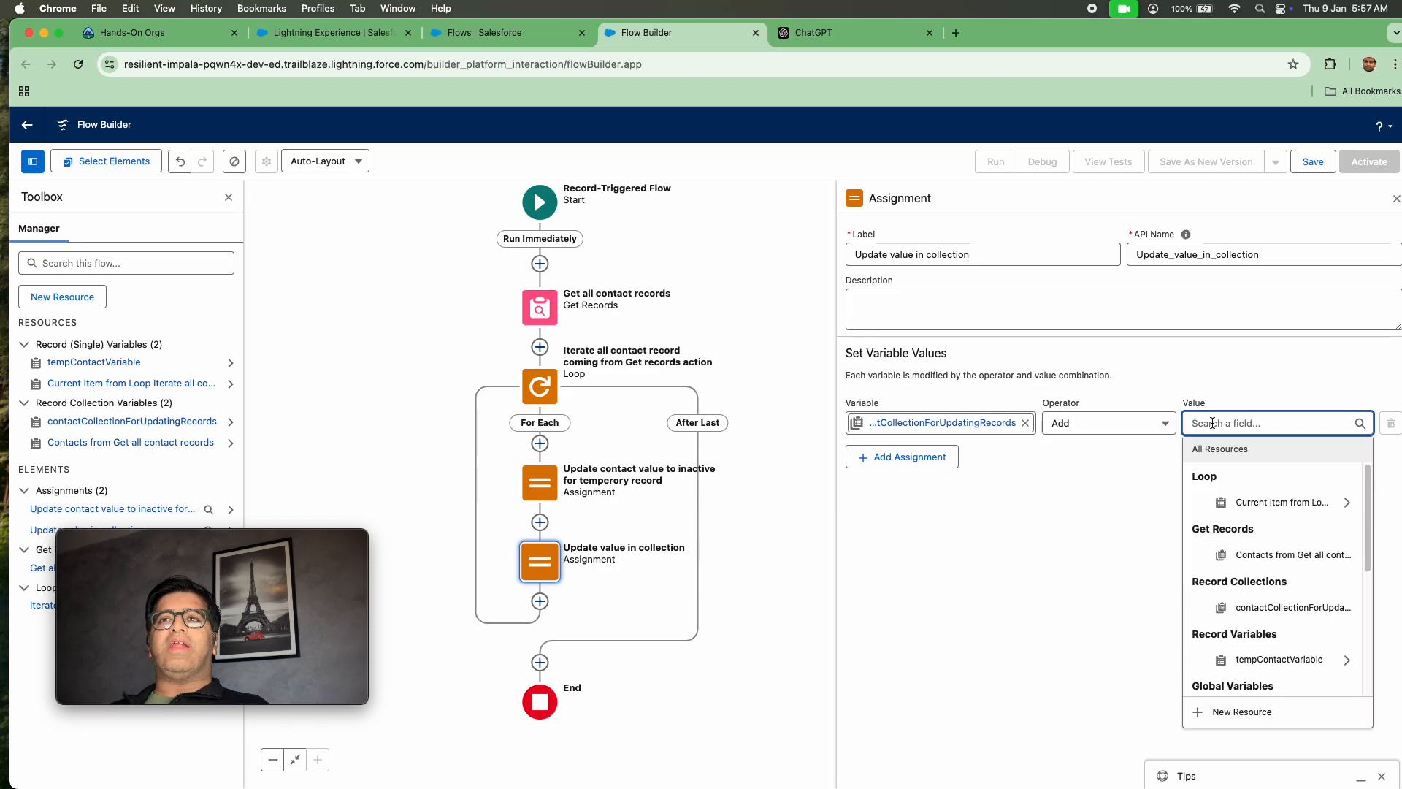
{"action": "scroll", "coordinate": [1267, 541], "scroll_direction": "down", "scroll_amount": 5}
{"action": "scroll", "coordinate": [1273, 561], "scroll_direction": "up", "scroll_amount": 5}
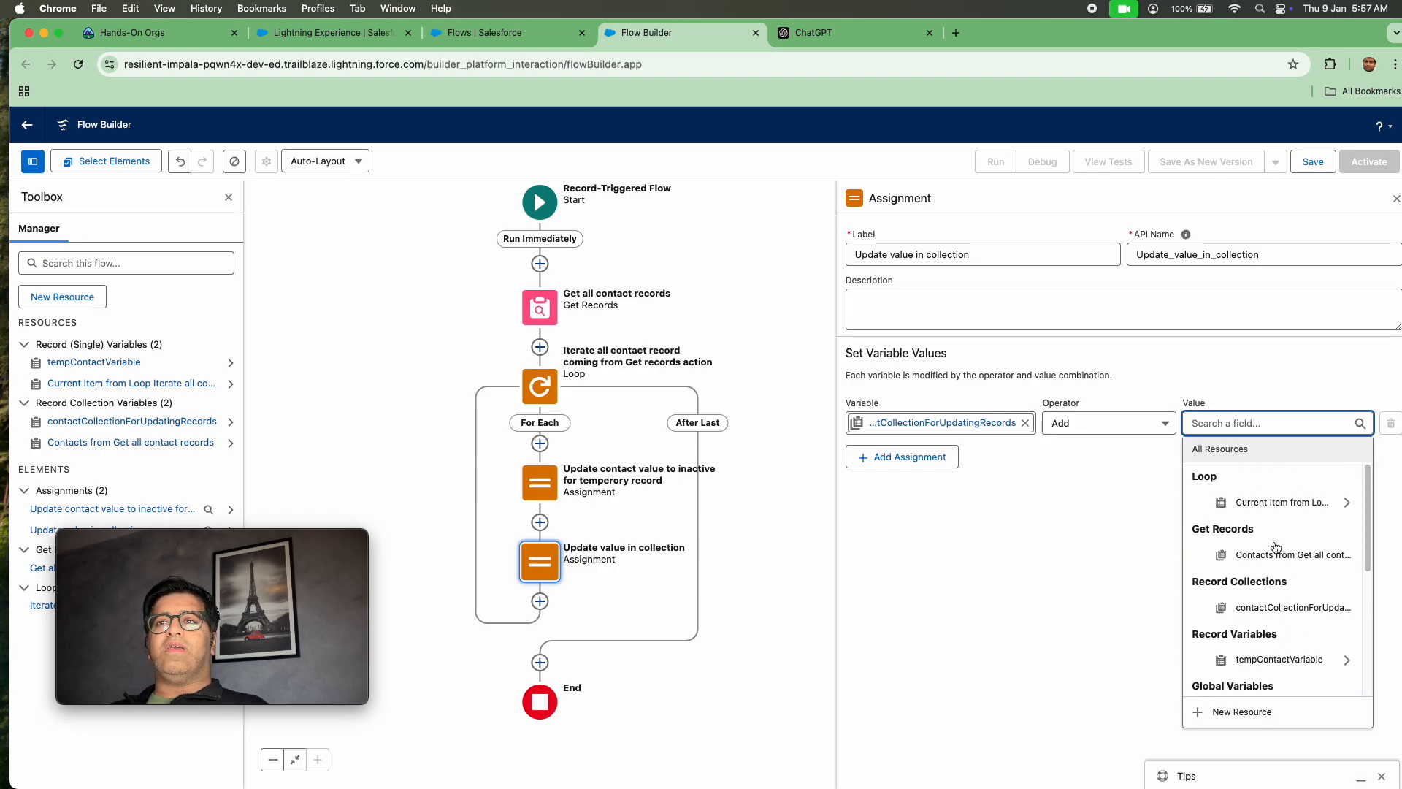
{"action": "left_click", "coordinate": [1266, 660]}
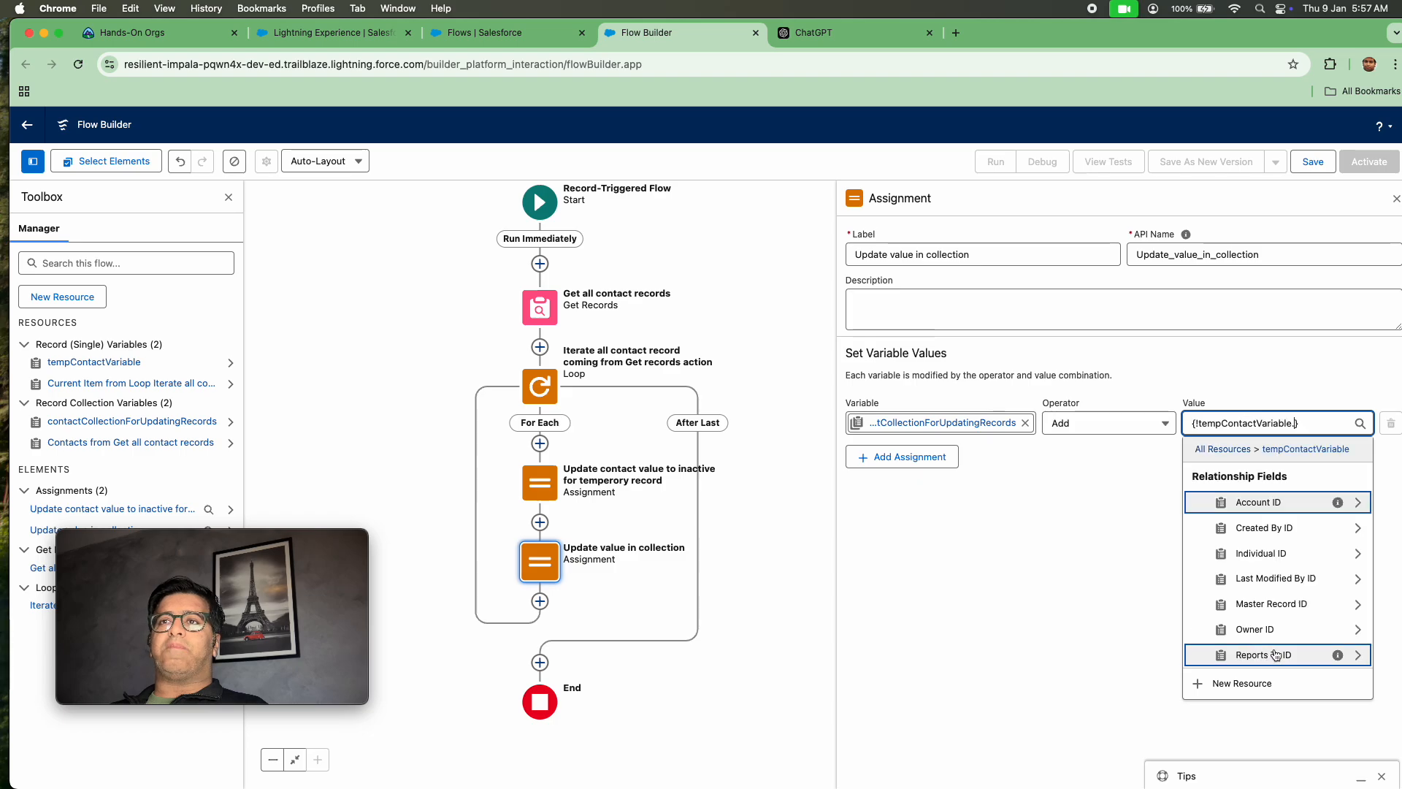
{"action": "key", "text": "BackSpace"}
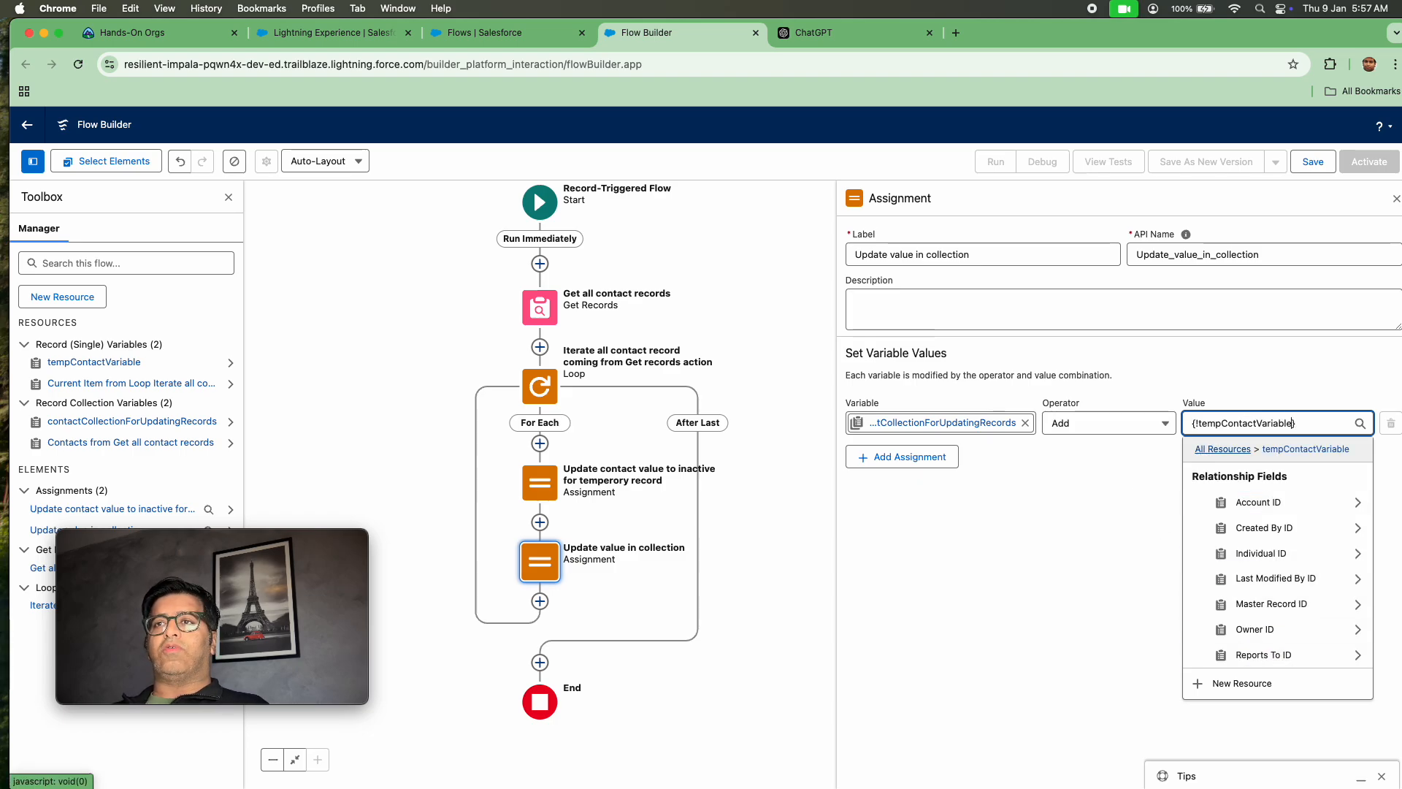
{"action": "left_click", "coordinate": [1253, 348]}
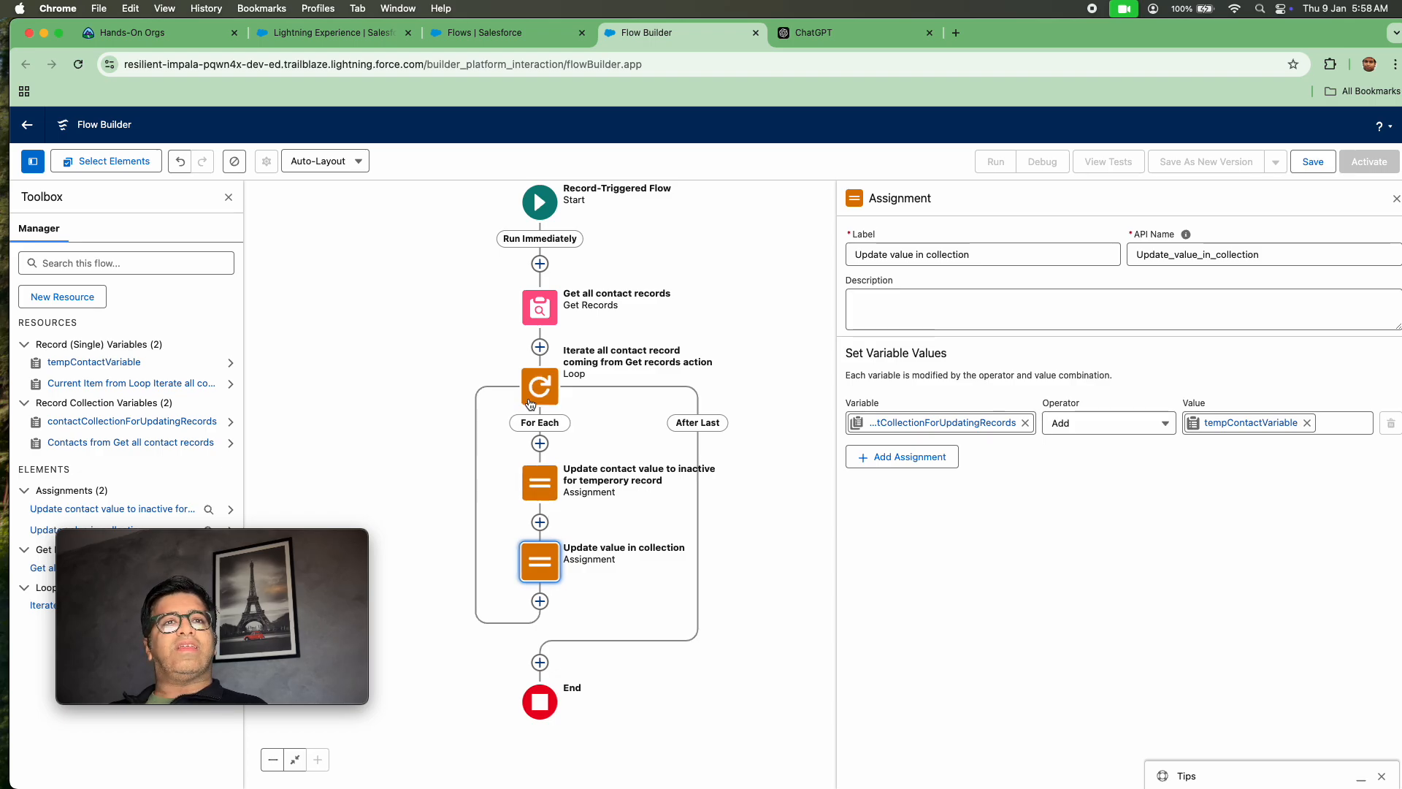
Close the assignment's properties and add an Update Records element after the loop, on its After Last path.
{"action": "left_click", "coordinate": [540, 663]}
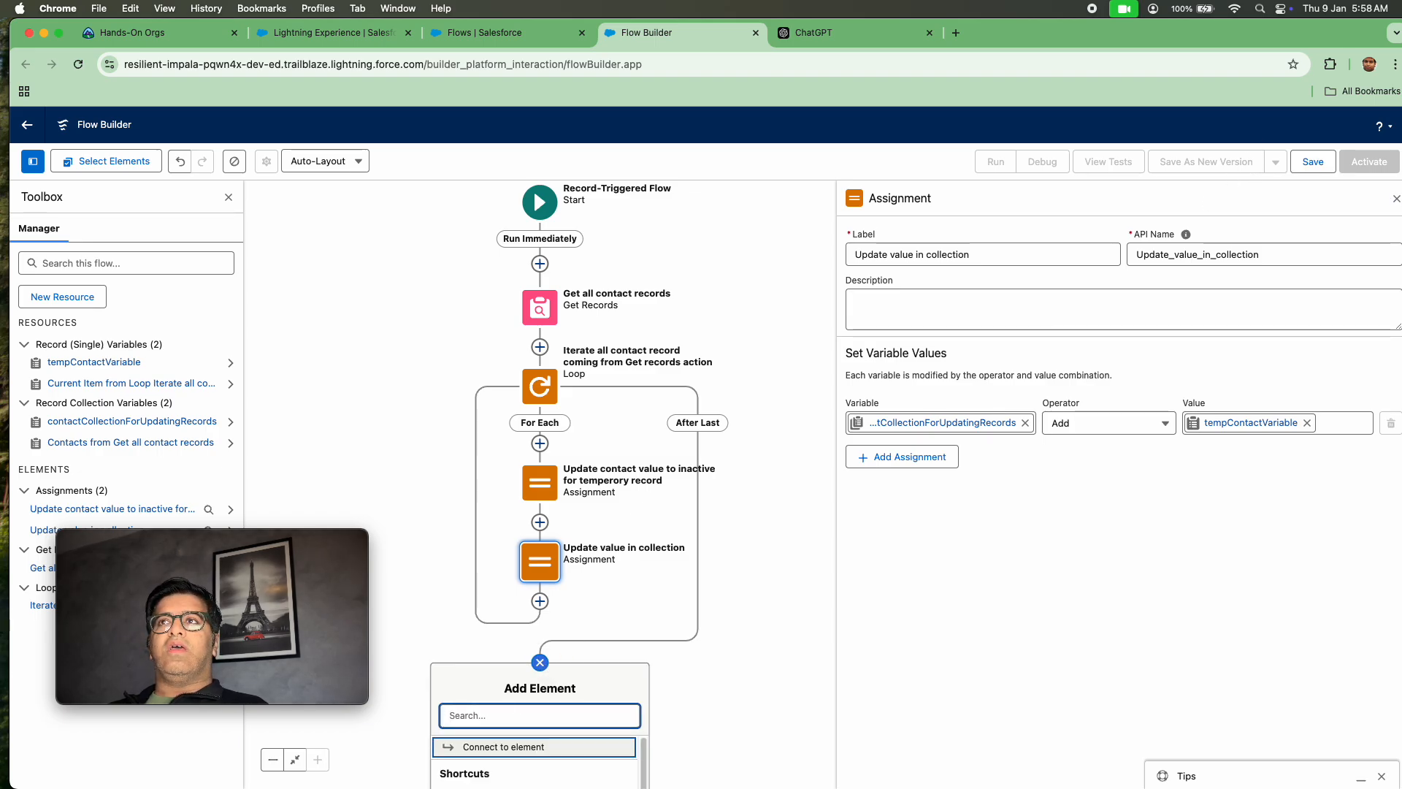
{"action": "left_click", "coordinate": [1395, 198]}
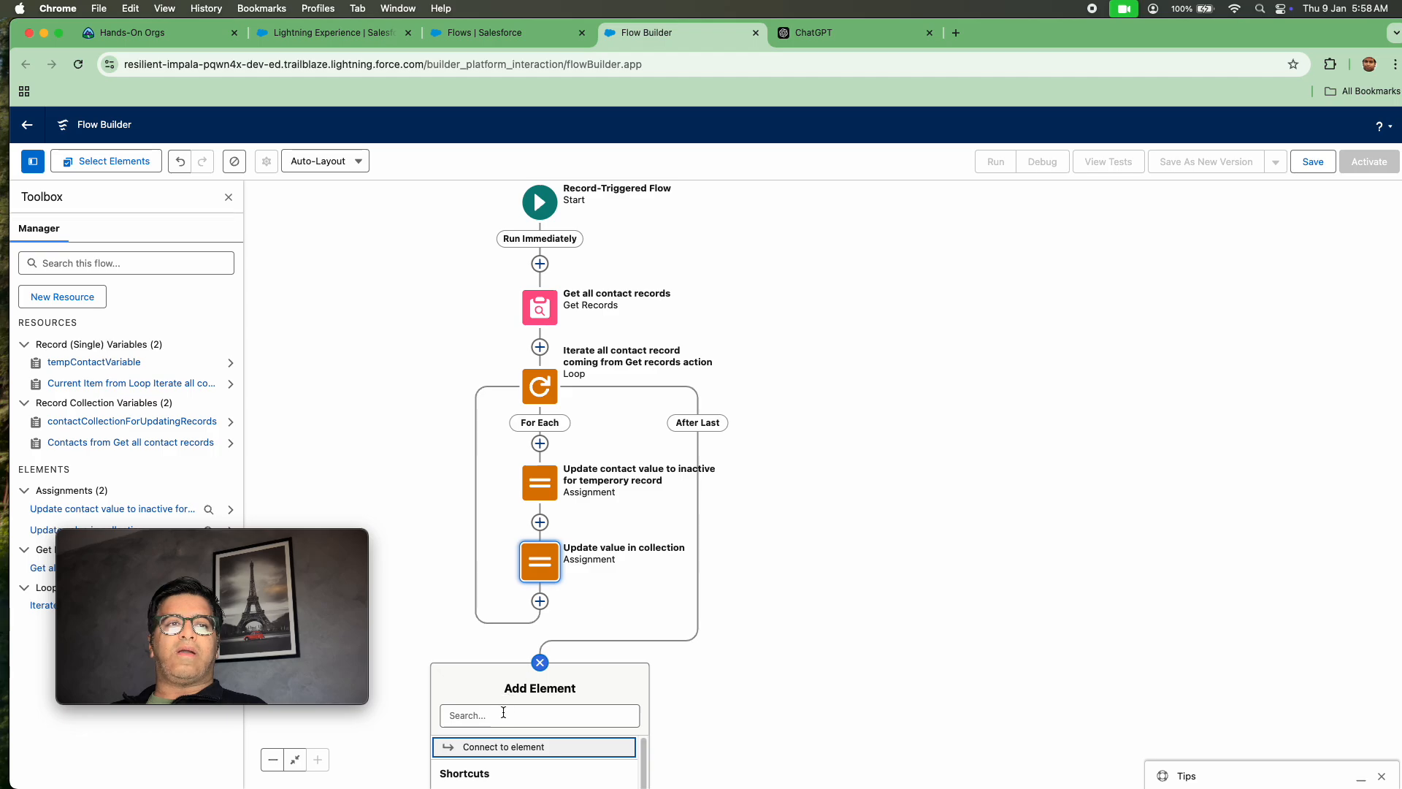
{"action": "type", "text": "upda"}
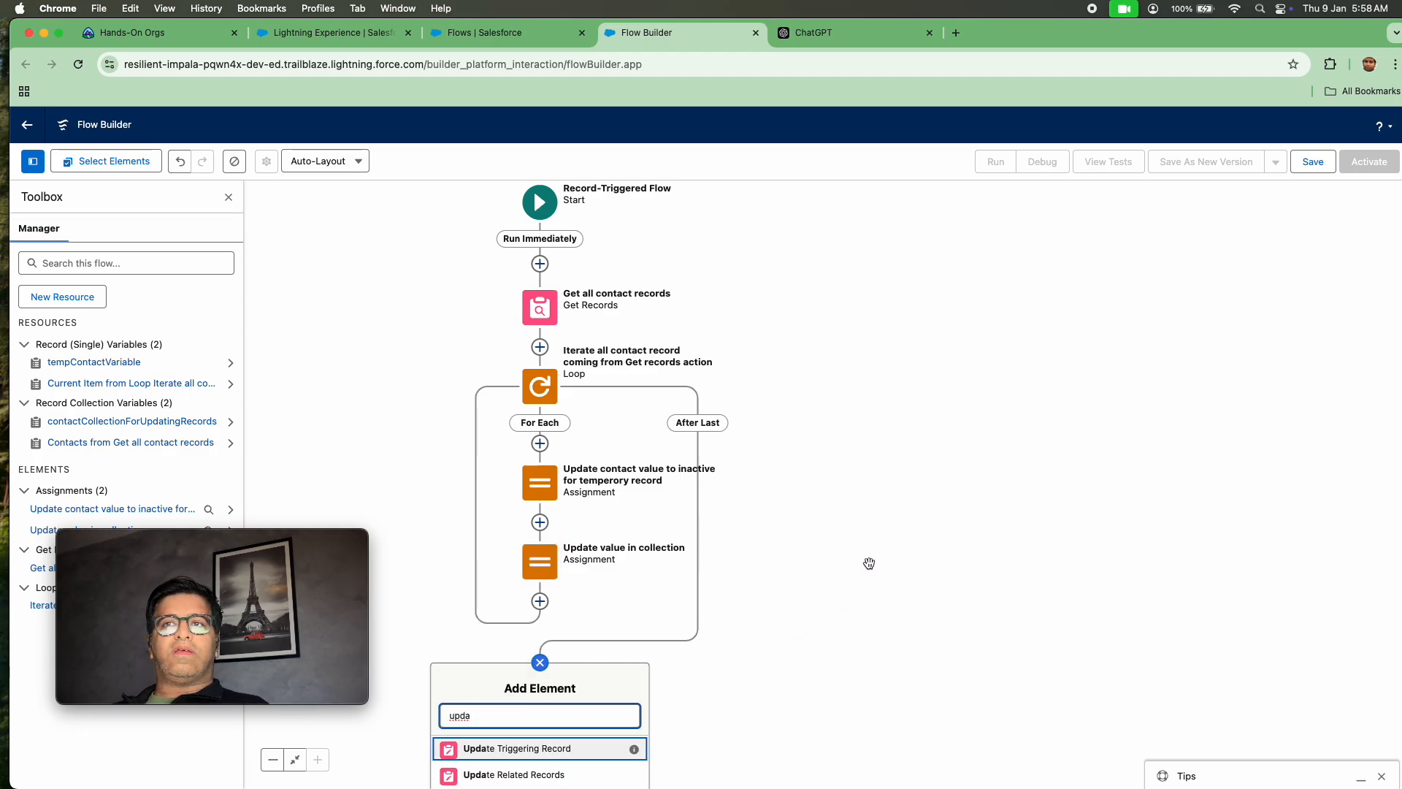
{"action": "double_click", "coordinate": [540, 718]}
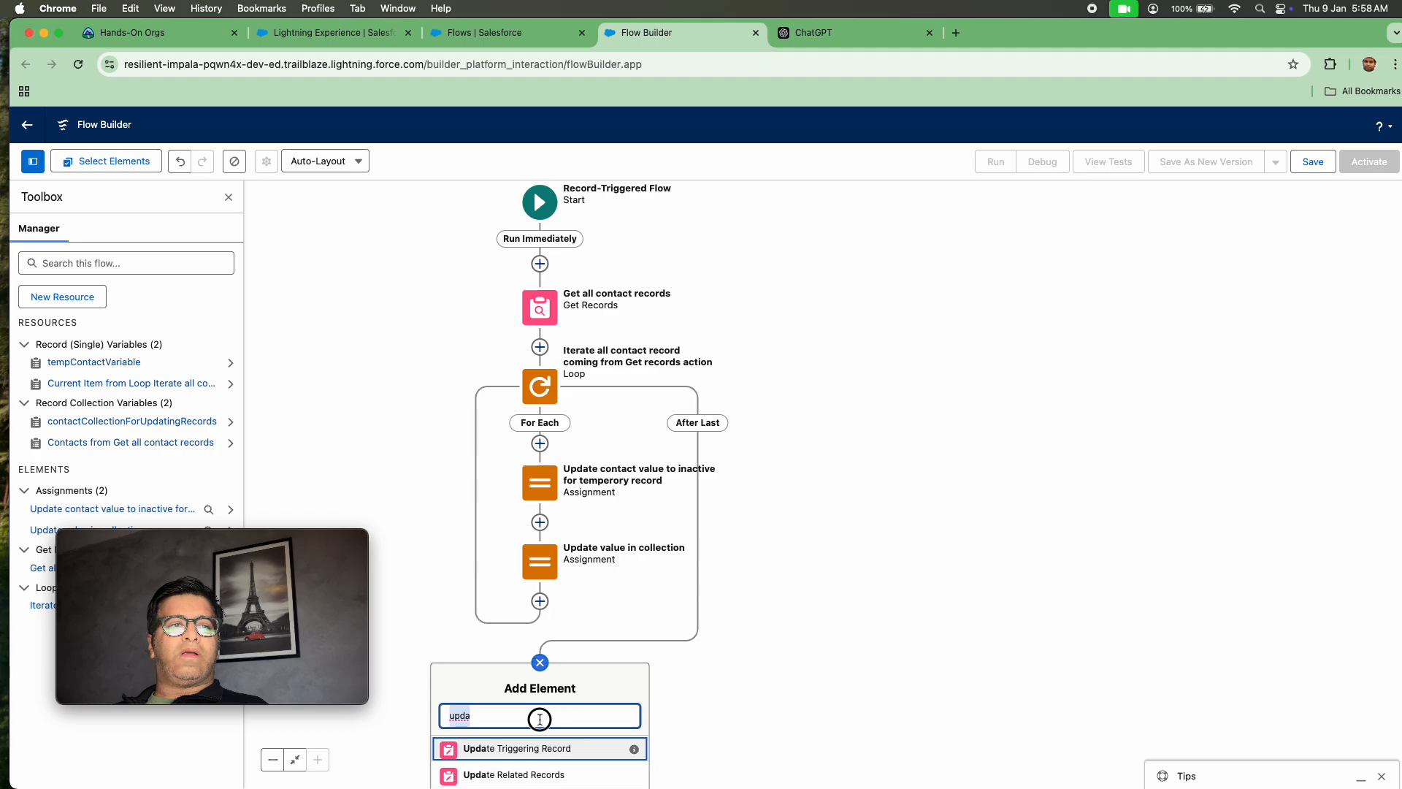
{"action": "scroll", "coordinate": [643, 300], "scroll_direction": "down", "scroll_amount": 5}
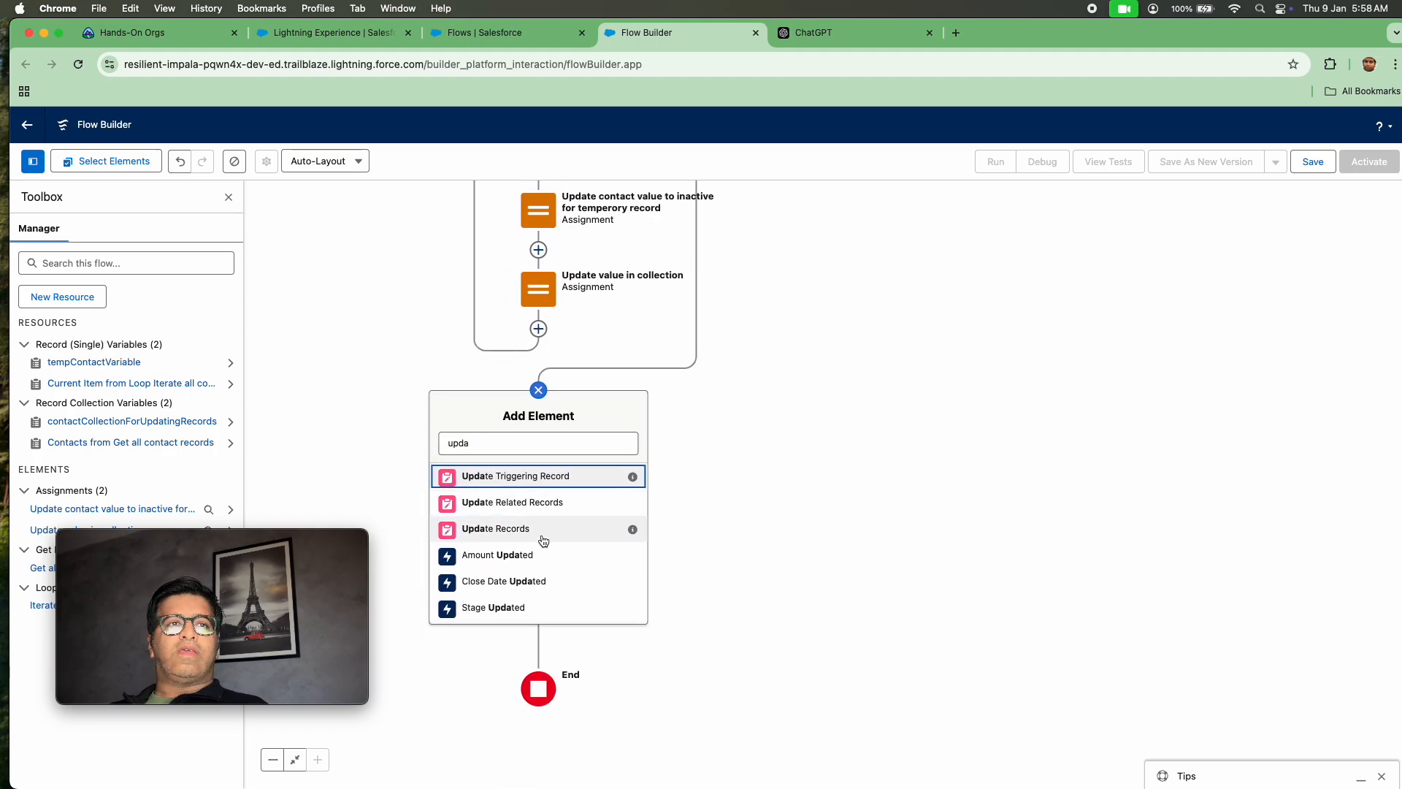
{"action": "left_click", "coordinate": [542, 533]}
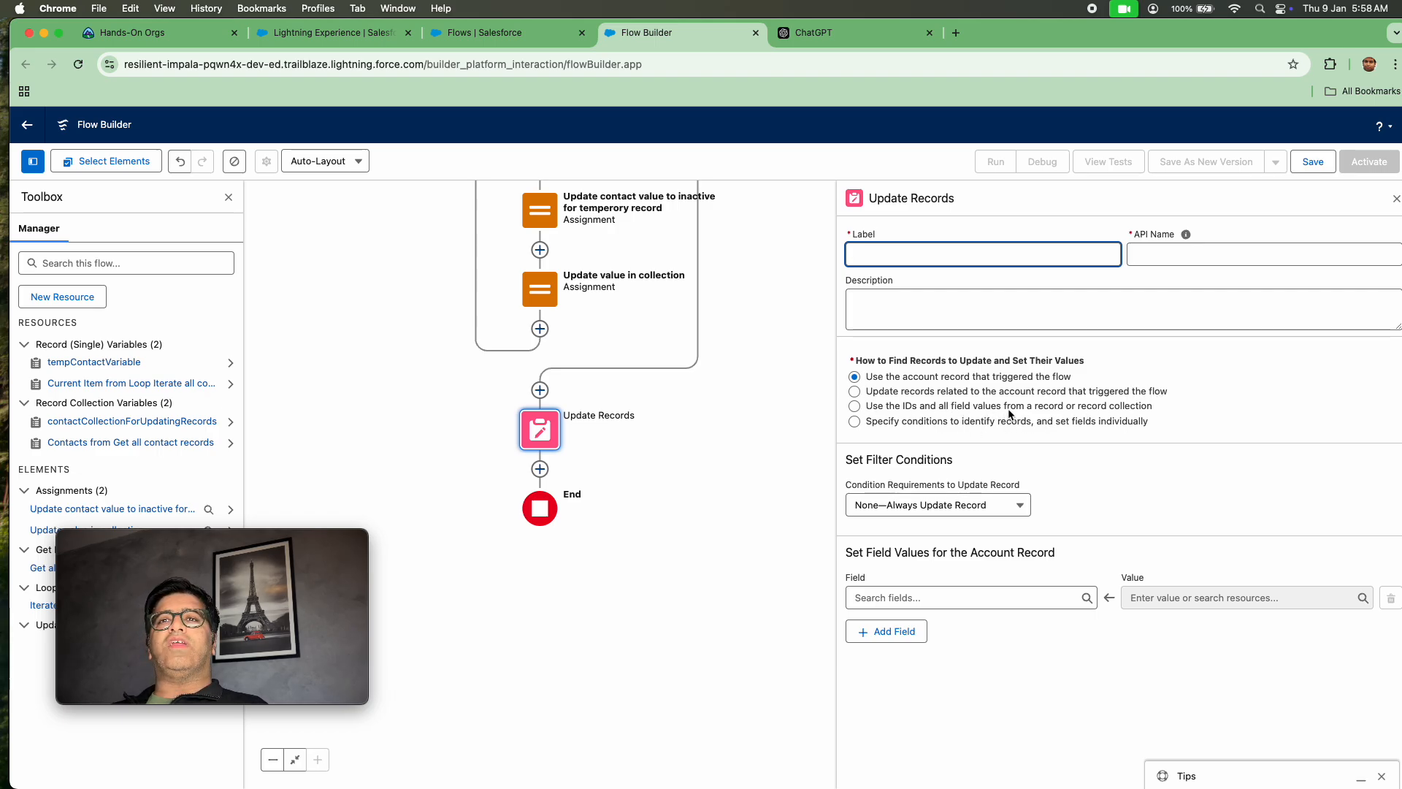
Make the Update Records element use the IDs and all field values from a record or record collection.
{"action": "left_click", "coordinate": [1129, 413]}
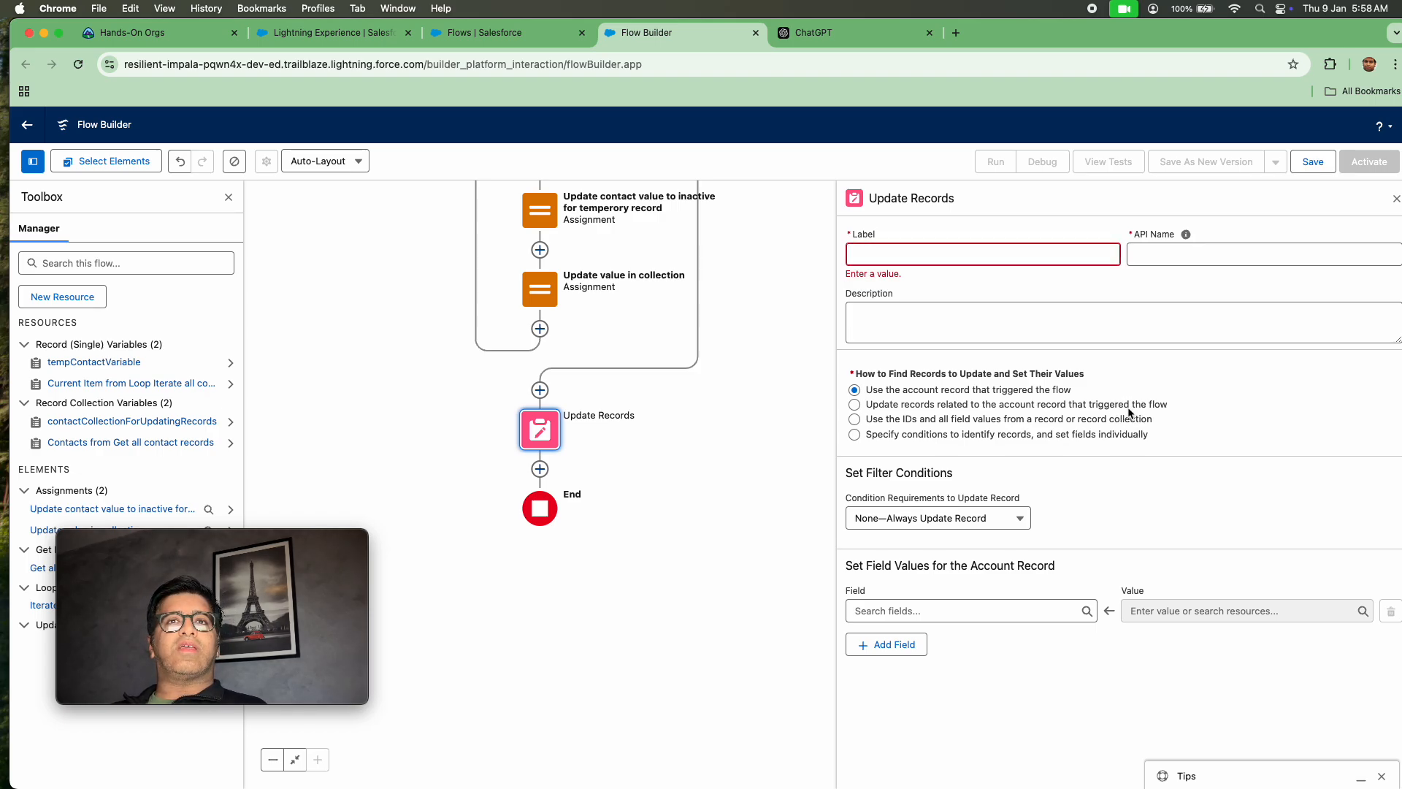
{"action": "left_click", "coordinate": [1129, 408]}
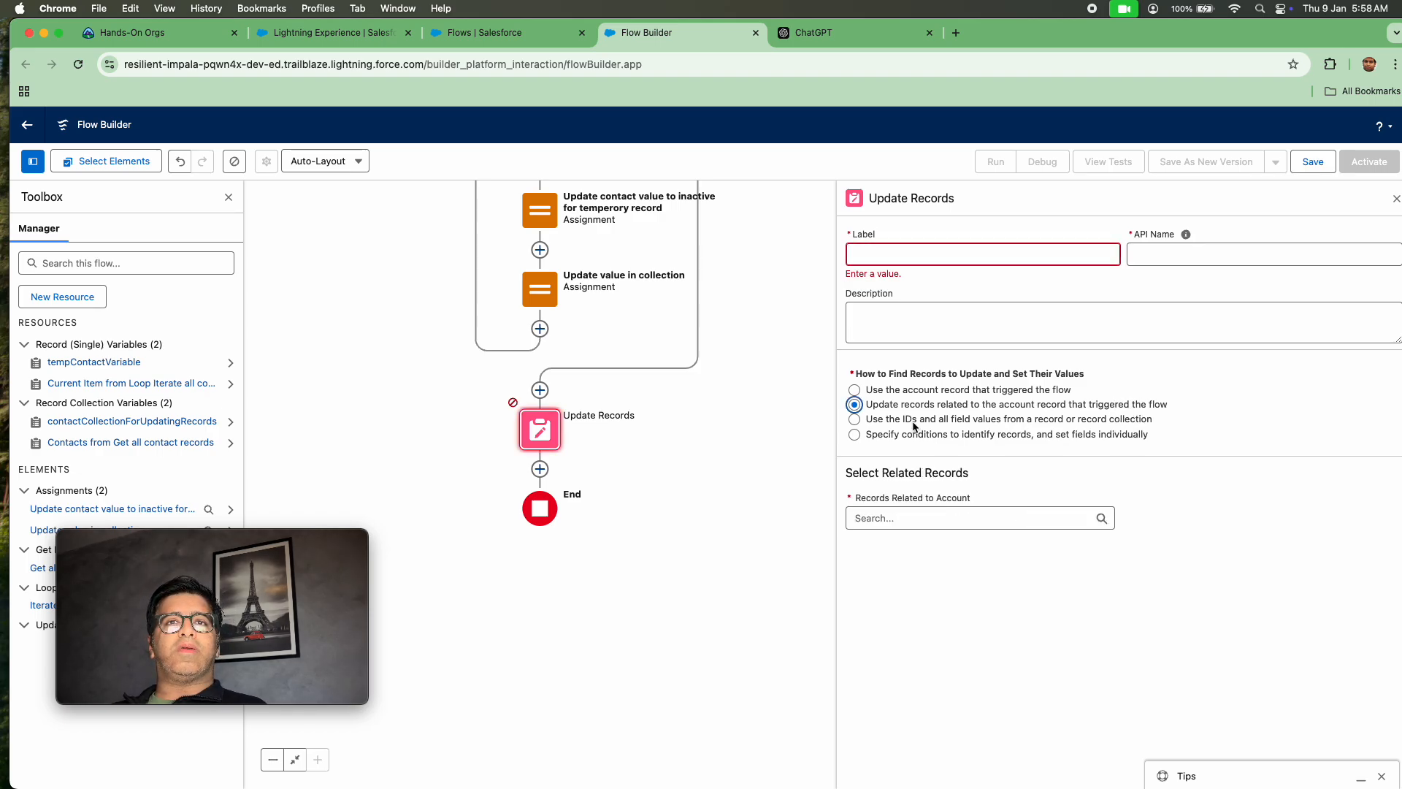
{"action": "left_click", "coordinate": [854, 419]}
Label the Update Records element "Update contact list final step" and let its API name fill in from the label.
{"action": "left_click", "coordinate": [909, 253]}
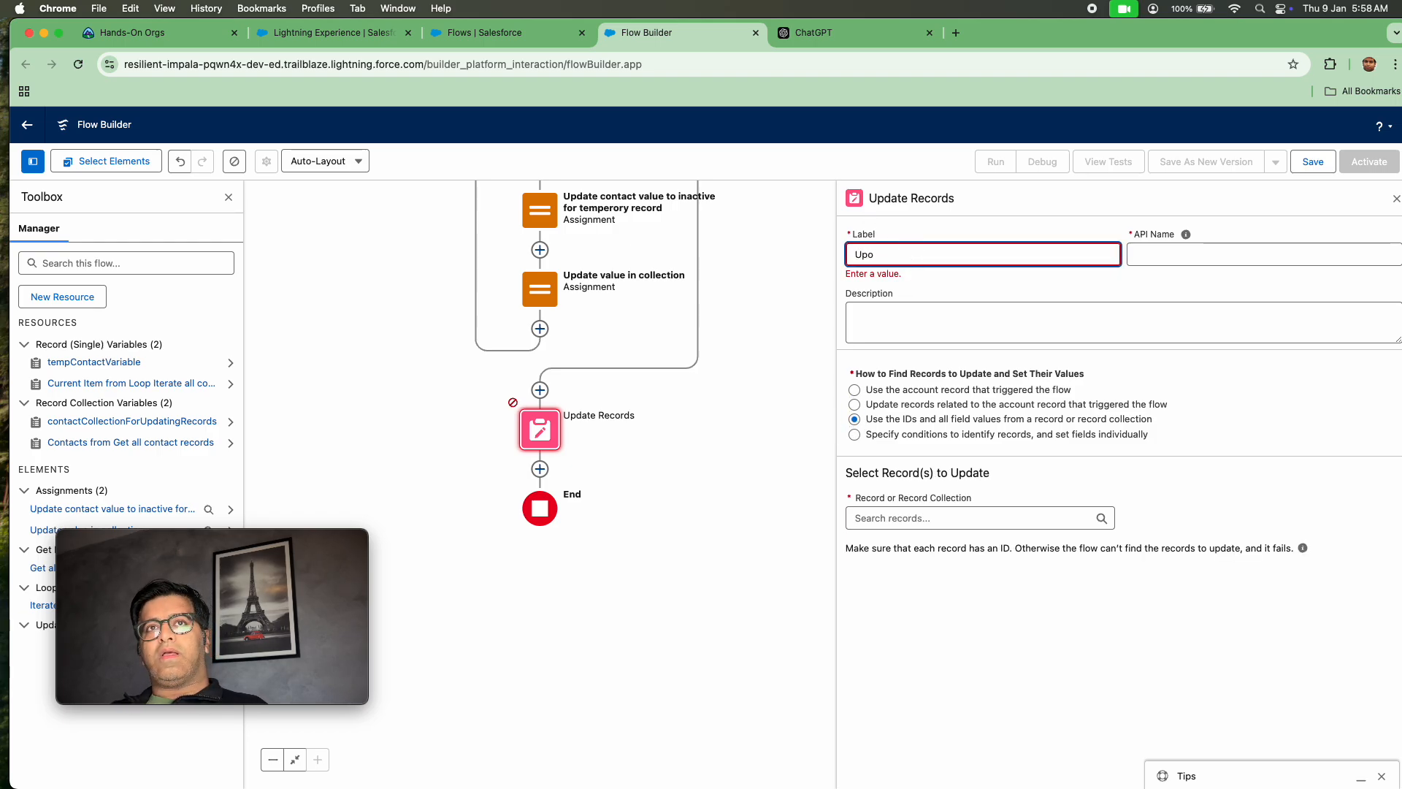
{"action": "type", "text": "Update contact list final t"}
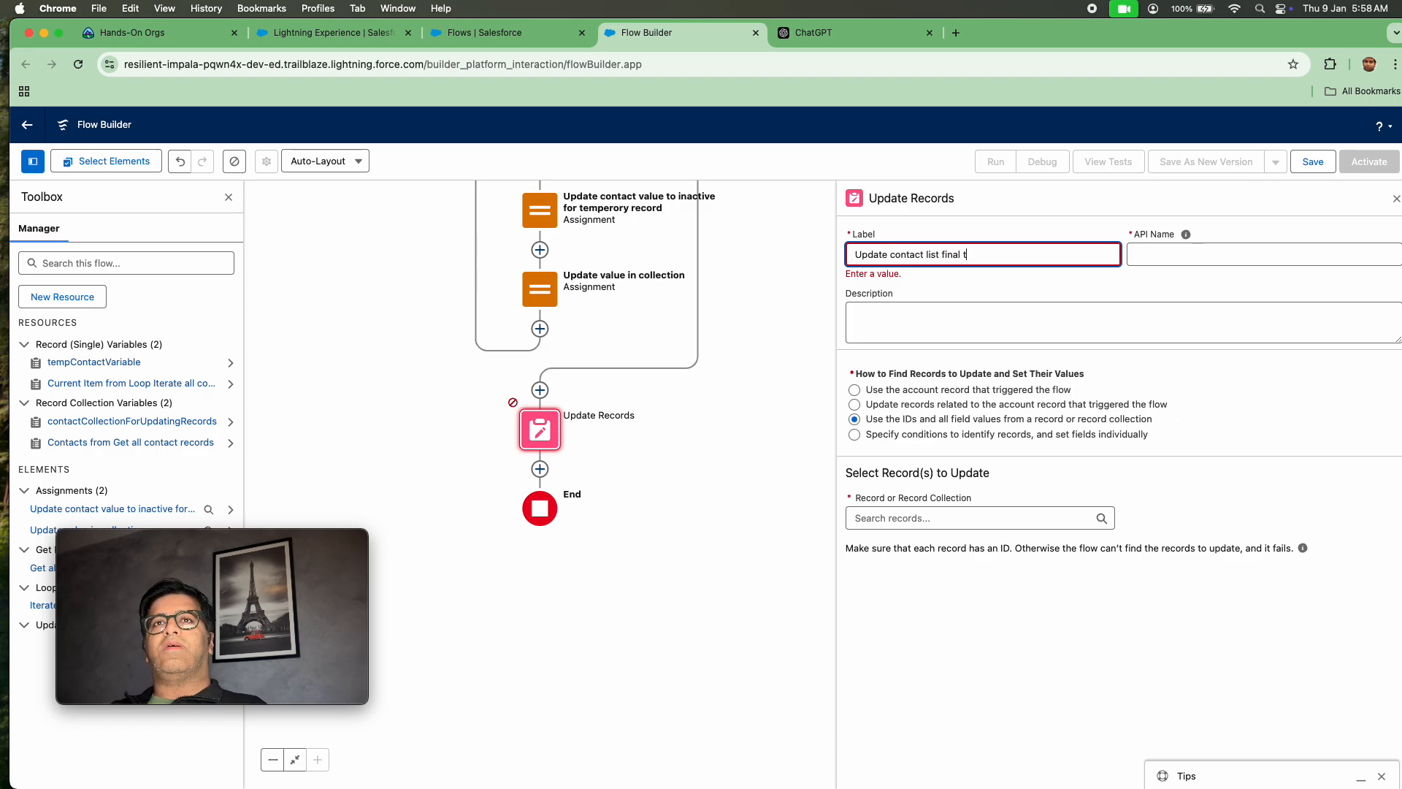
{"action": "key", "text": "BackSpace"}
{"action": "type", "text": "step"}
{"action": "left_click", "coordinate": [1000, 222]}
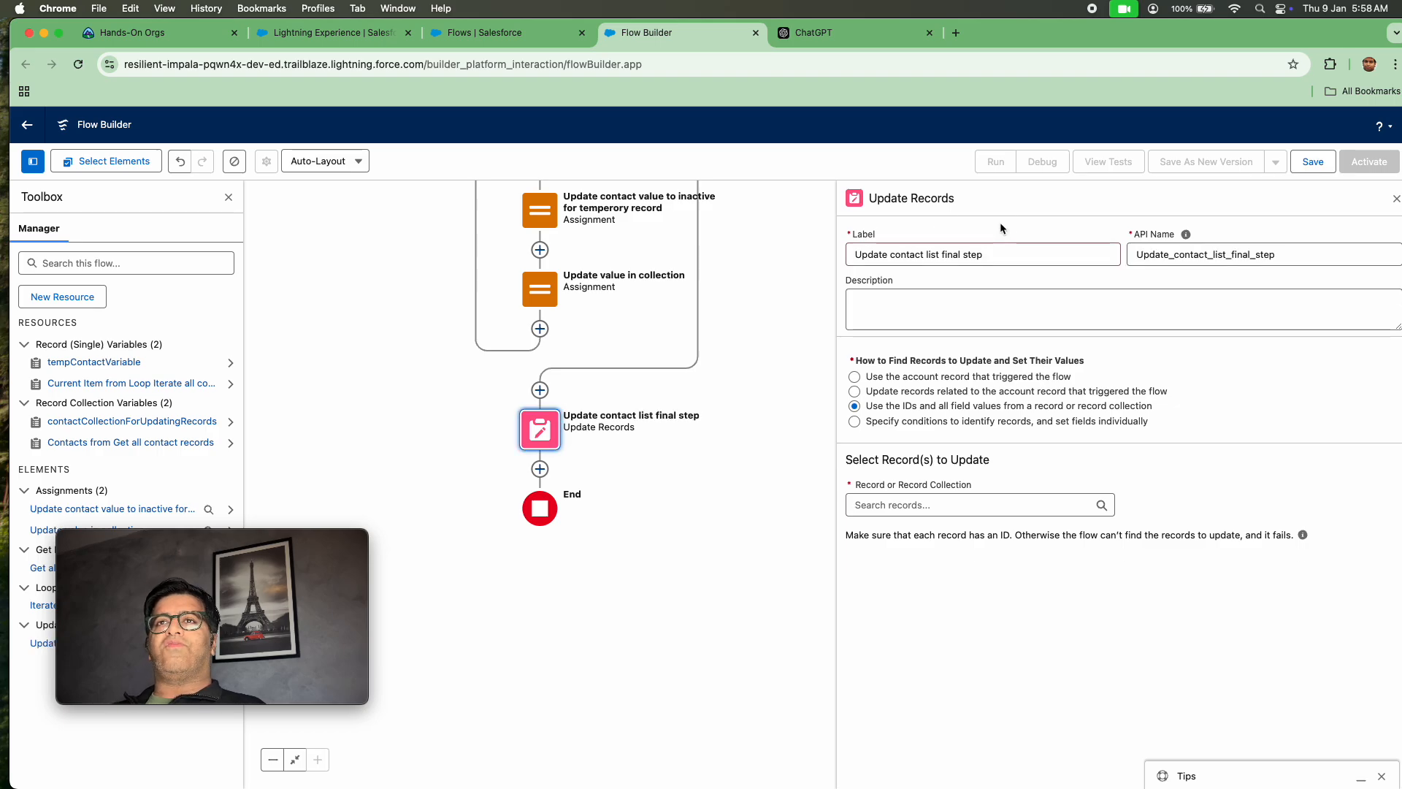
Set contactCollectionForUpdatingRecords as the record collection to update in the Update Records element and dismiss the Tips box.
{"action": "left_click", "coordinate": [910, 506]}
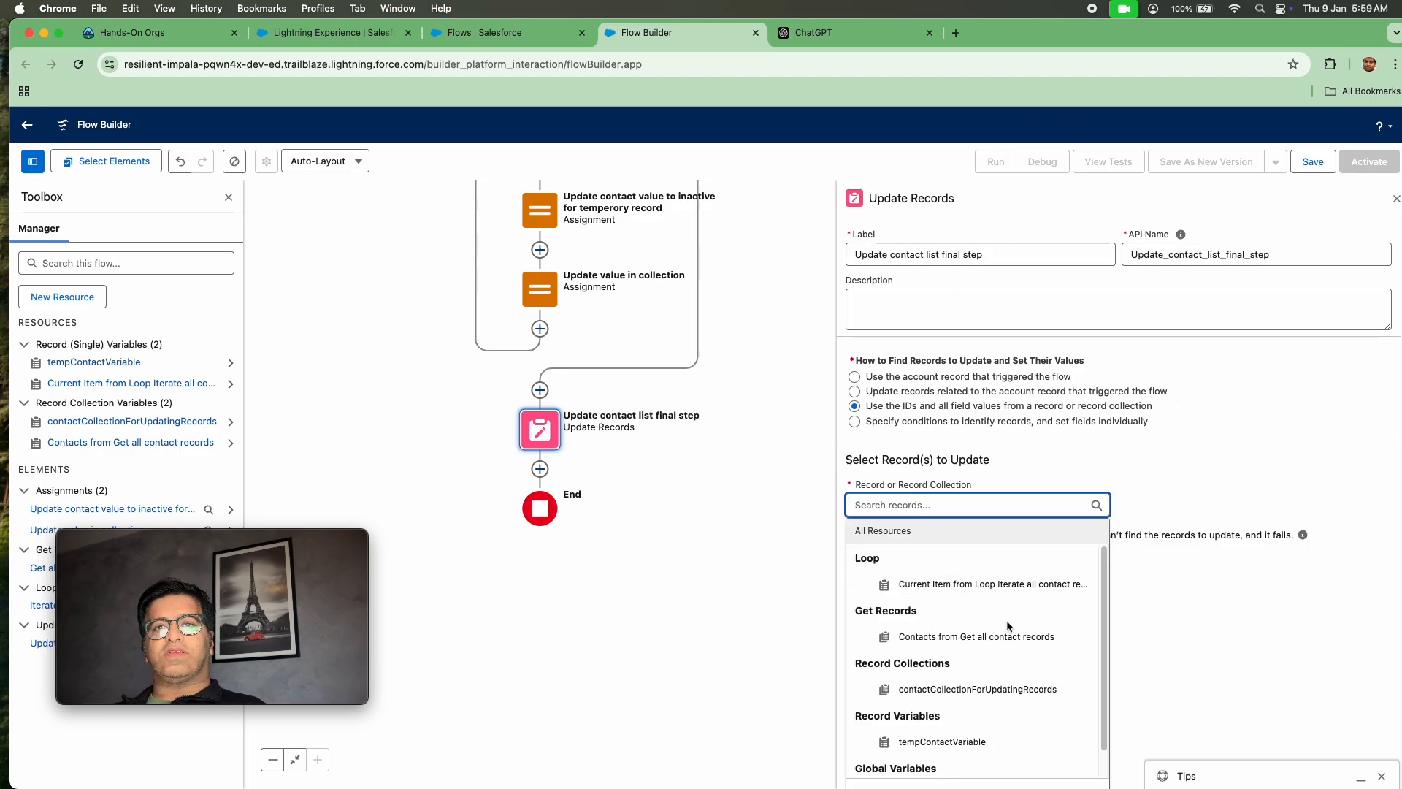
{"action": "left_click", "coordinate": [1013, 690]}
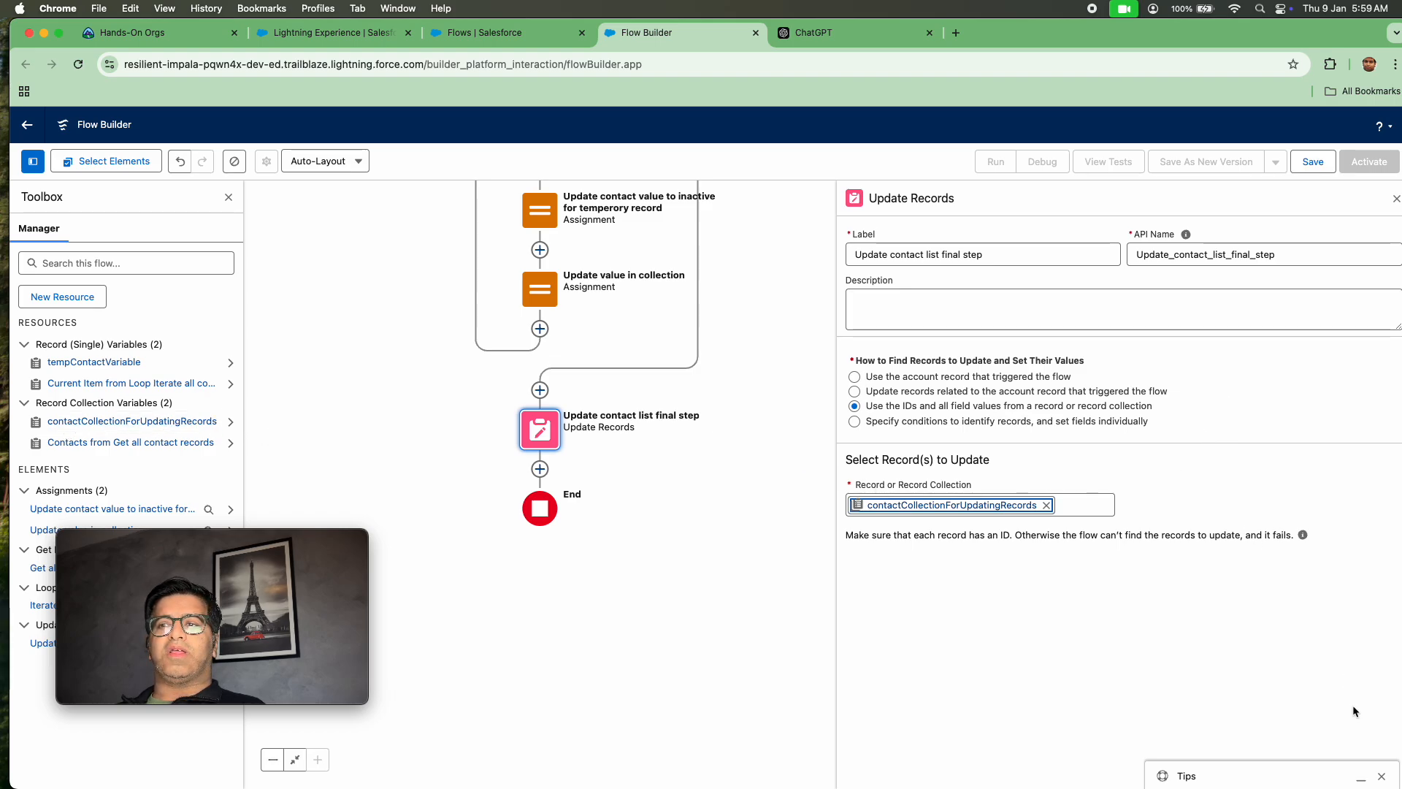
{"action": "left_click", "coordinate": [1373, 778]}
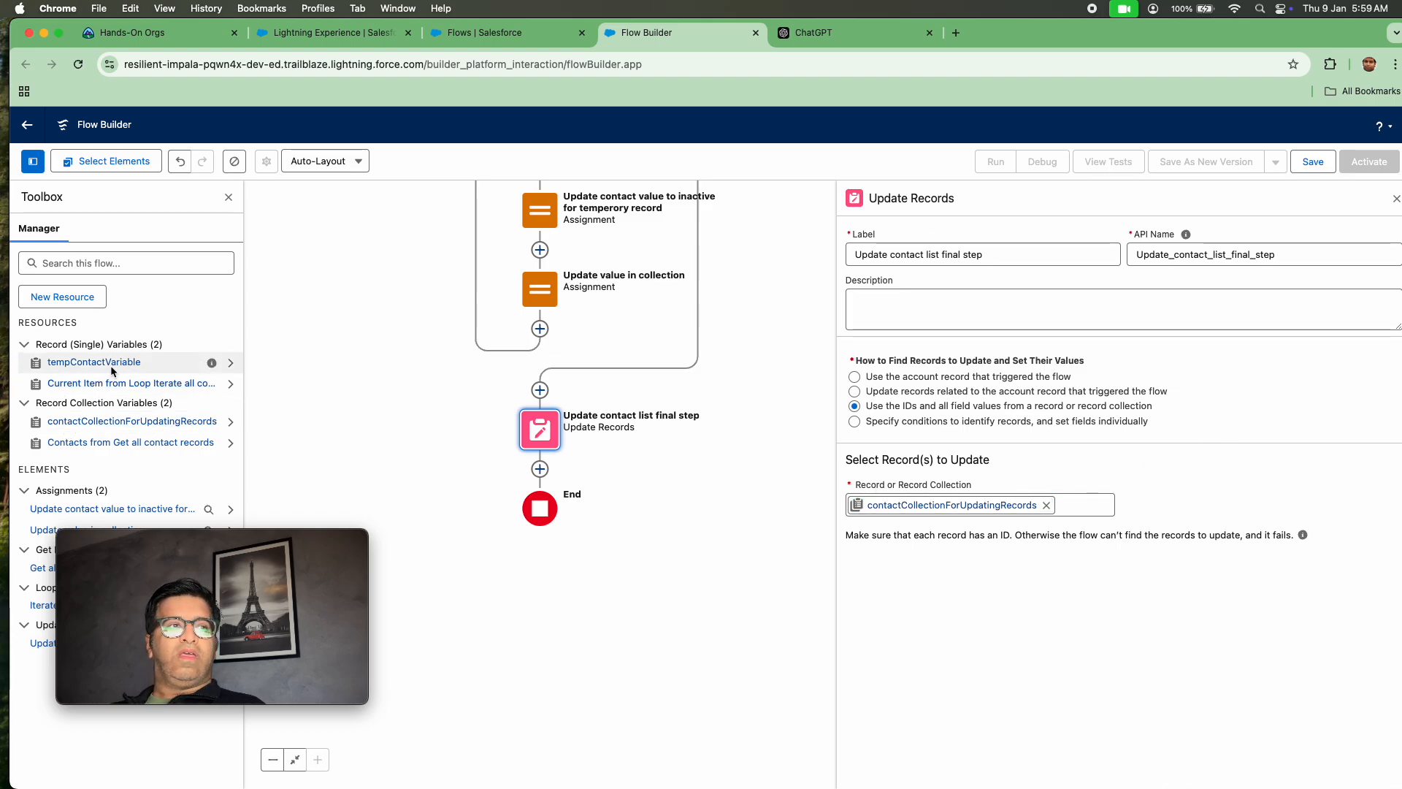
Save the flow with the label "Update Multiple record using flow part 1", letting its API name fill in from the label.
{"action": "left_click", "coordinate": [1312, 162]}
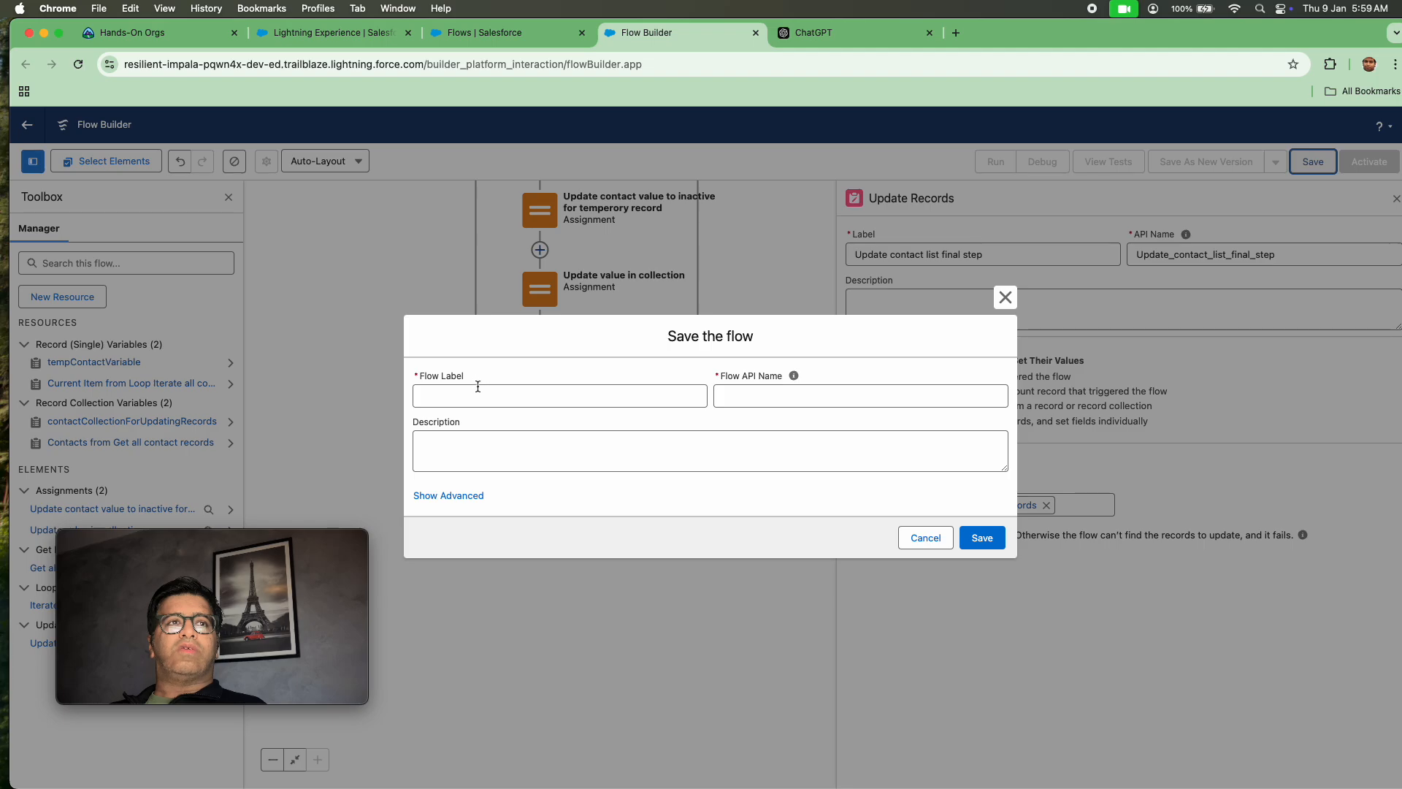
{"action": "left_click", "coordinate": [476, 391]}
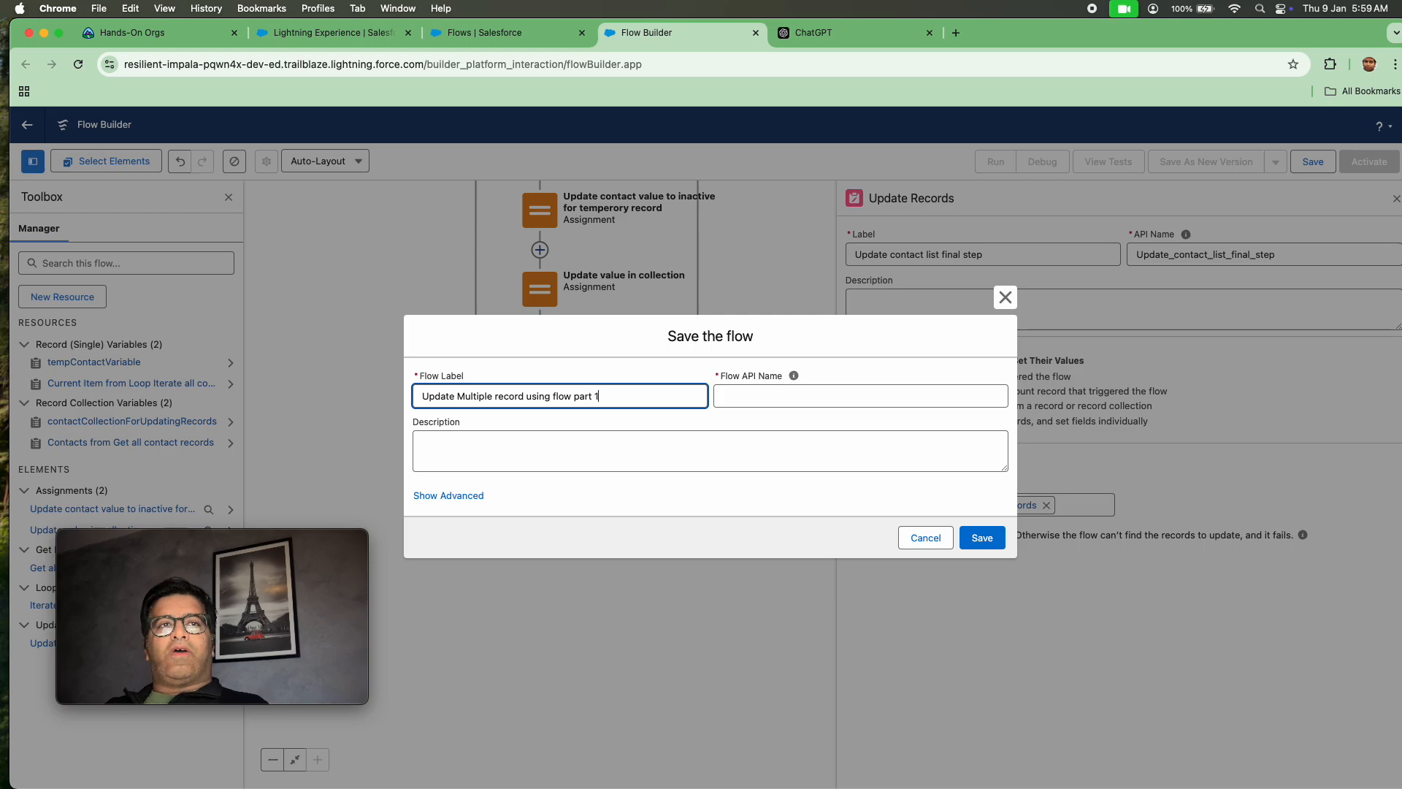
{"action": "left_click", "coordinate": [571, 372]}
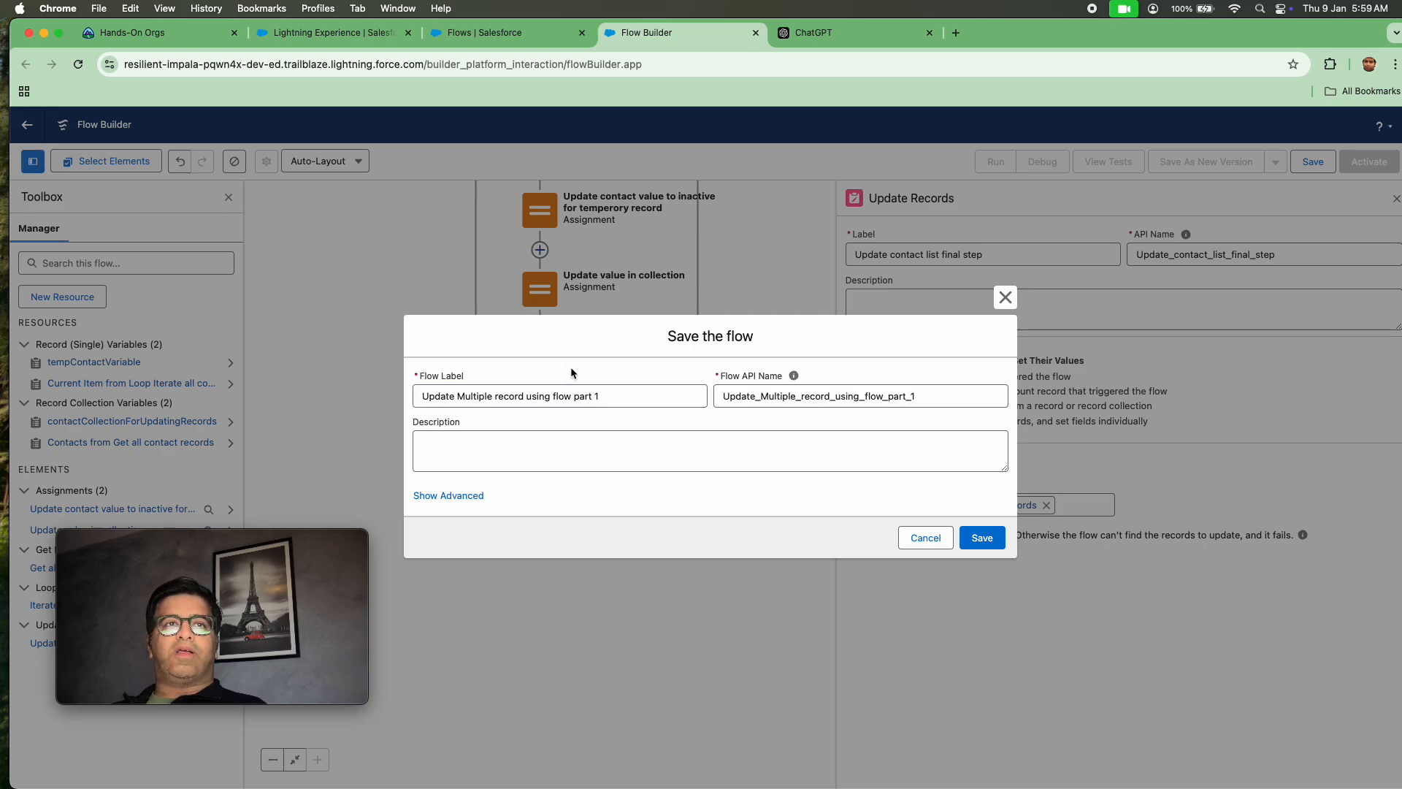
{"action": "left_click", "coordinate": [982, 538]}
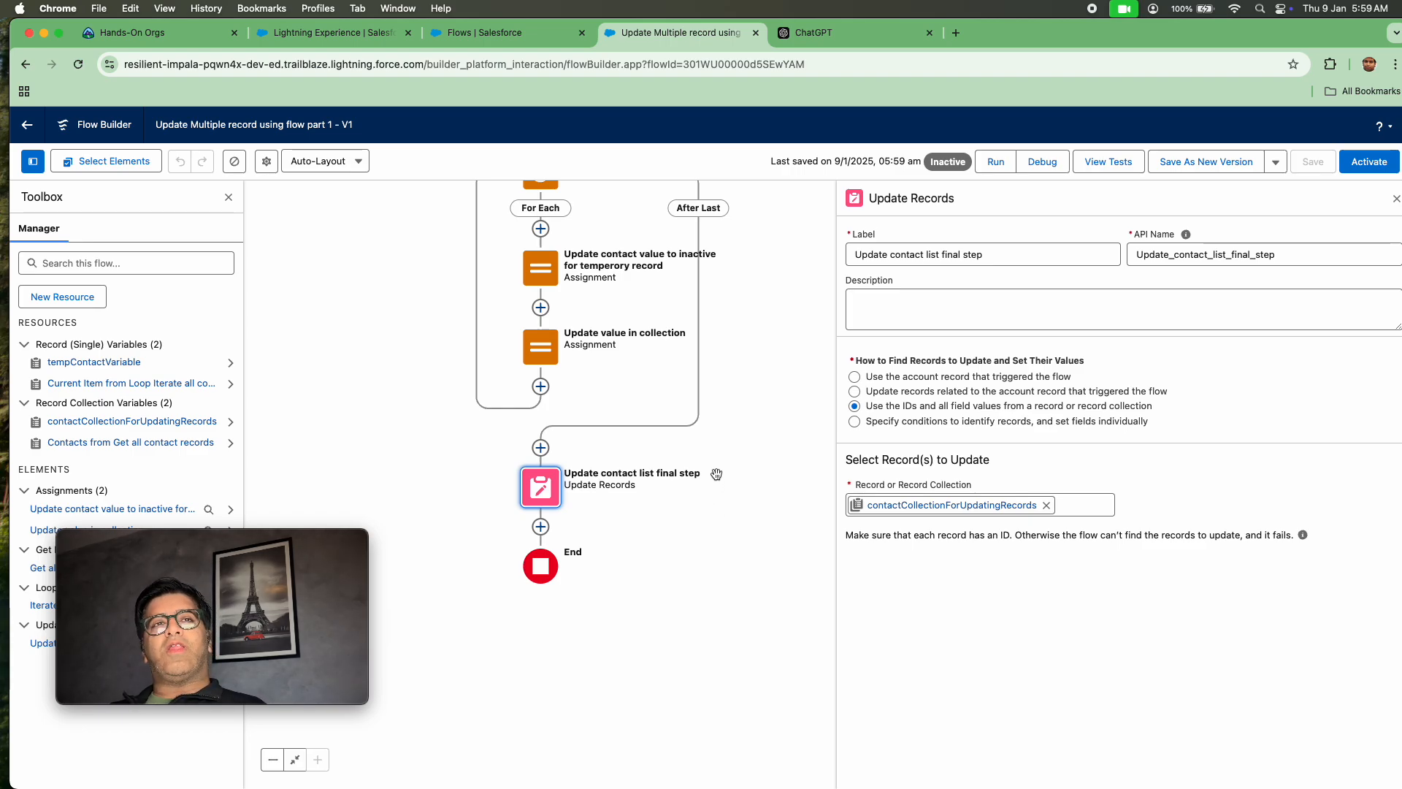
{"action": "left_click_drag", "start_coordinate": [751, 406], "coordinate": [751, 494]}
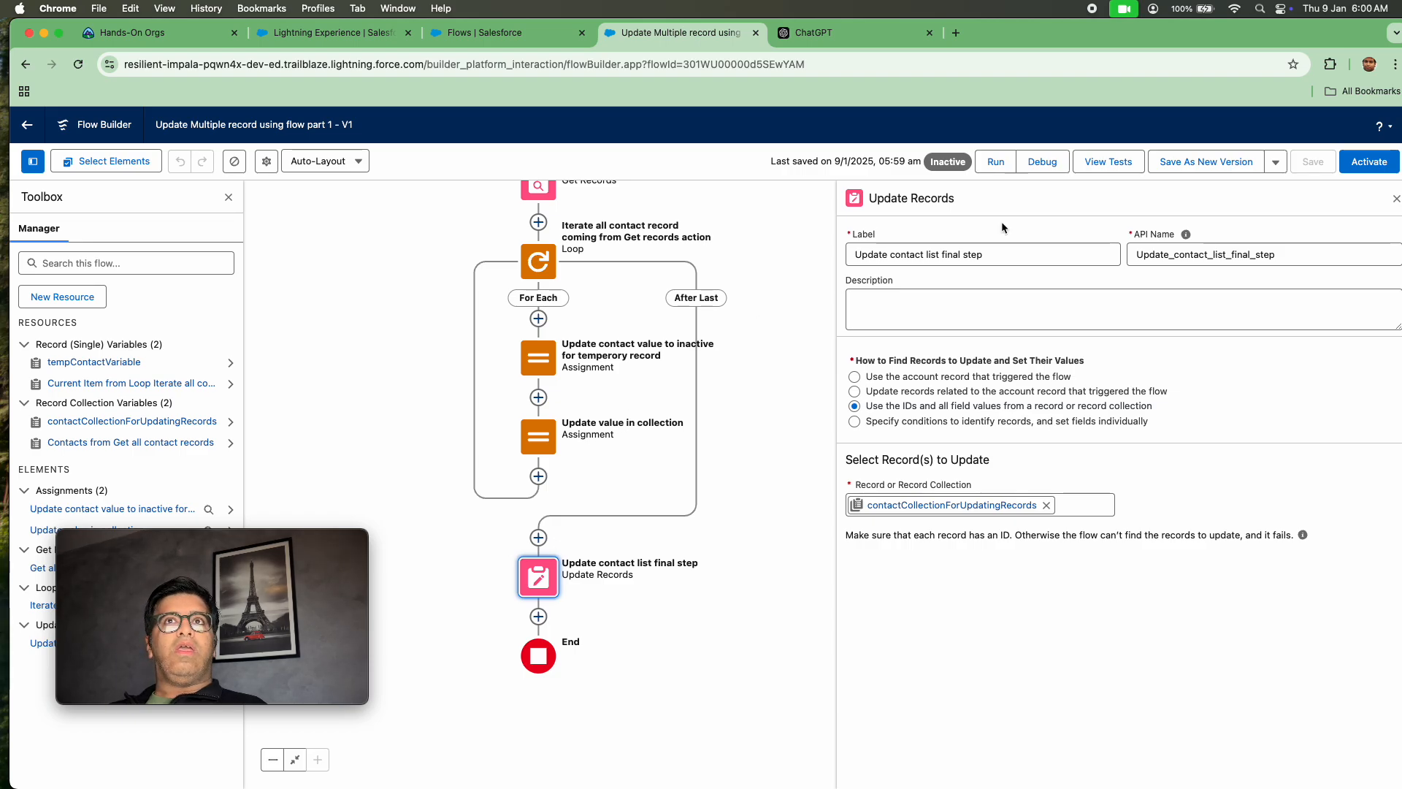
Switch to the Lightning Experience page, open the Service app and dismiss the Guidance Center introduction and panel.
{"action": "left_click", "coordinate": [313, 33]}
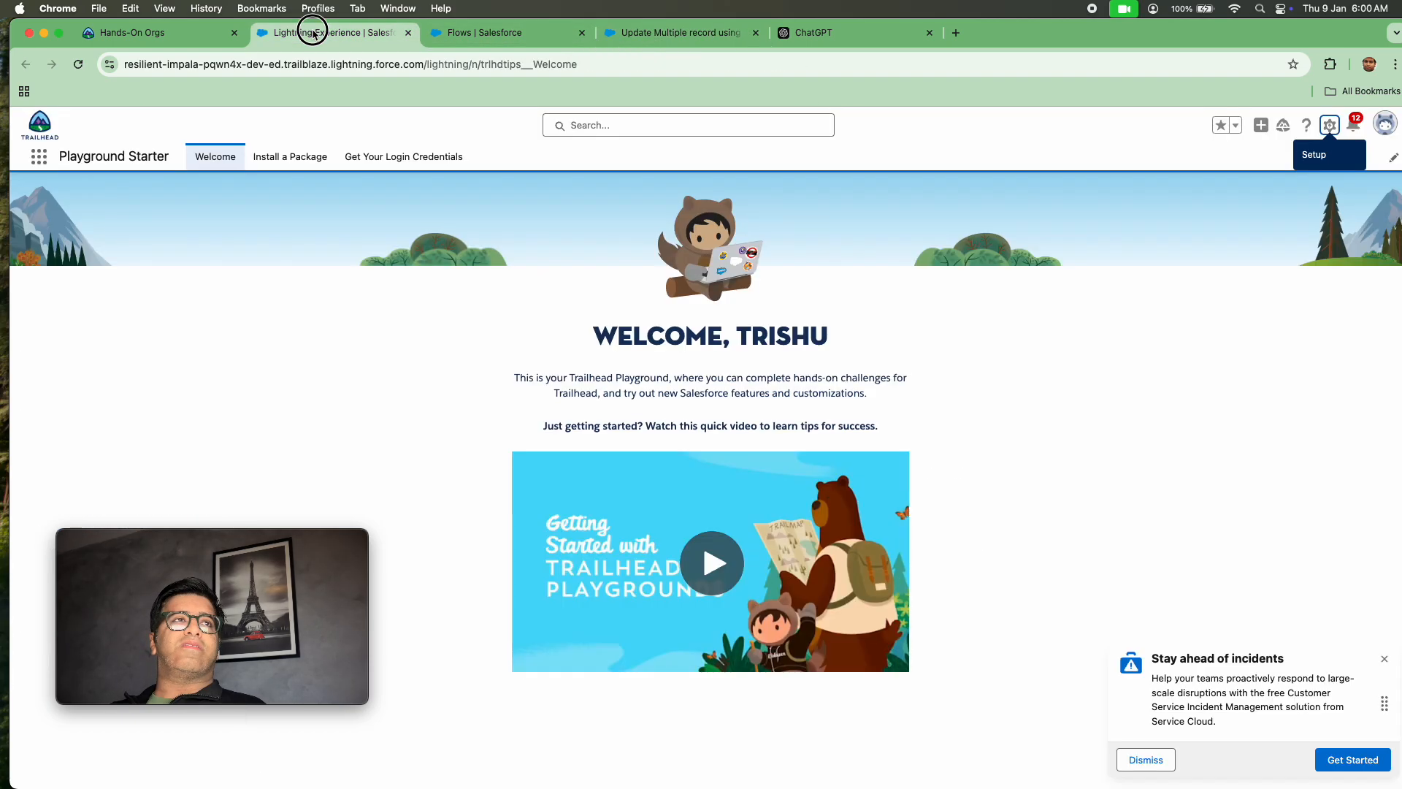
{"action": "left_click", "coordinate": [39, 160]}
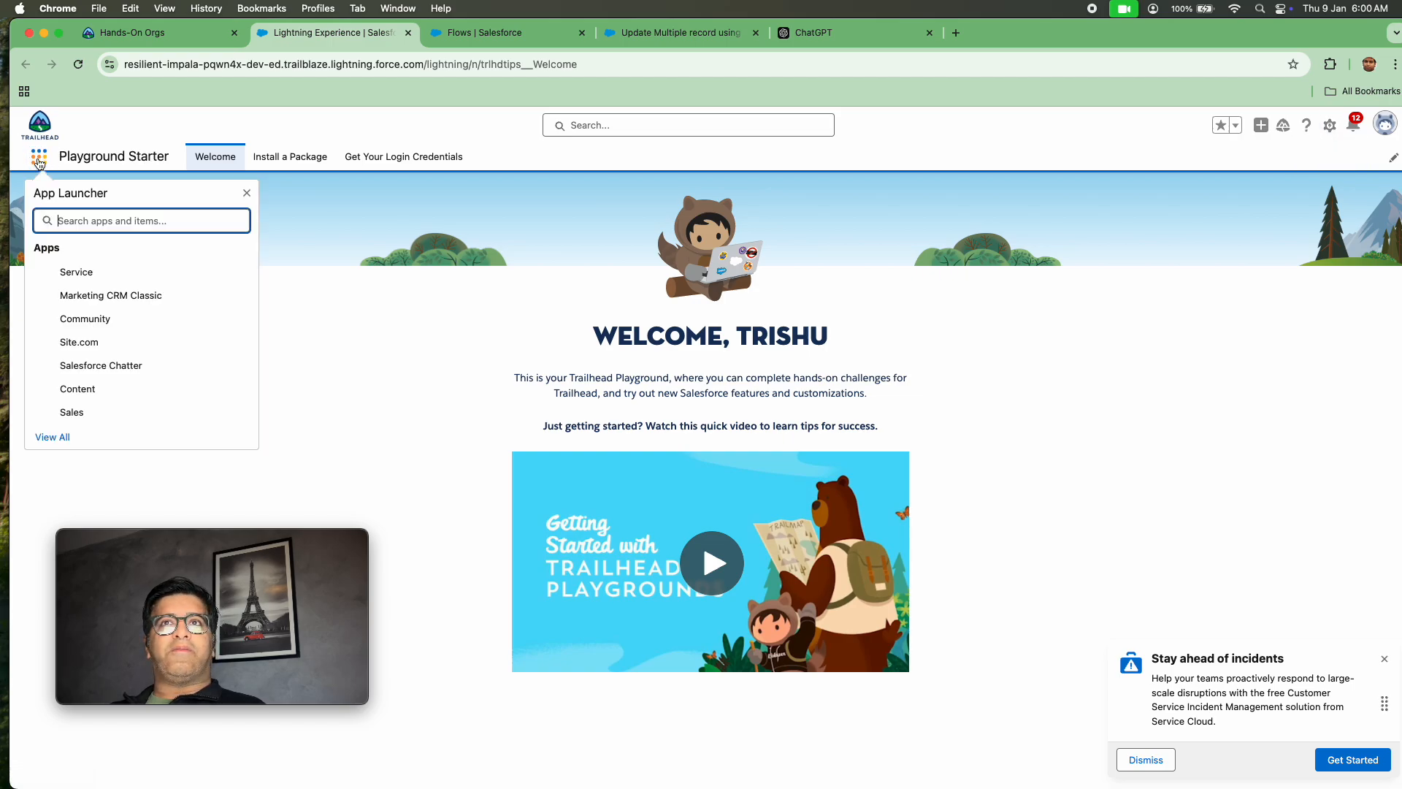
{"action": "left_click", "coordinate": [73, 274]}
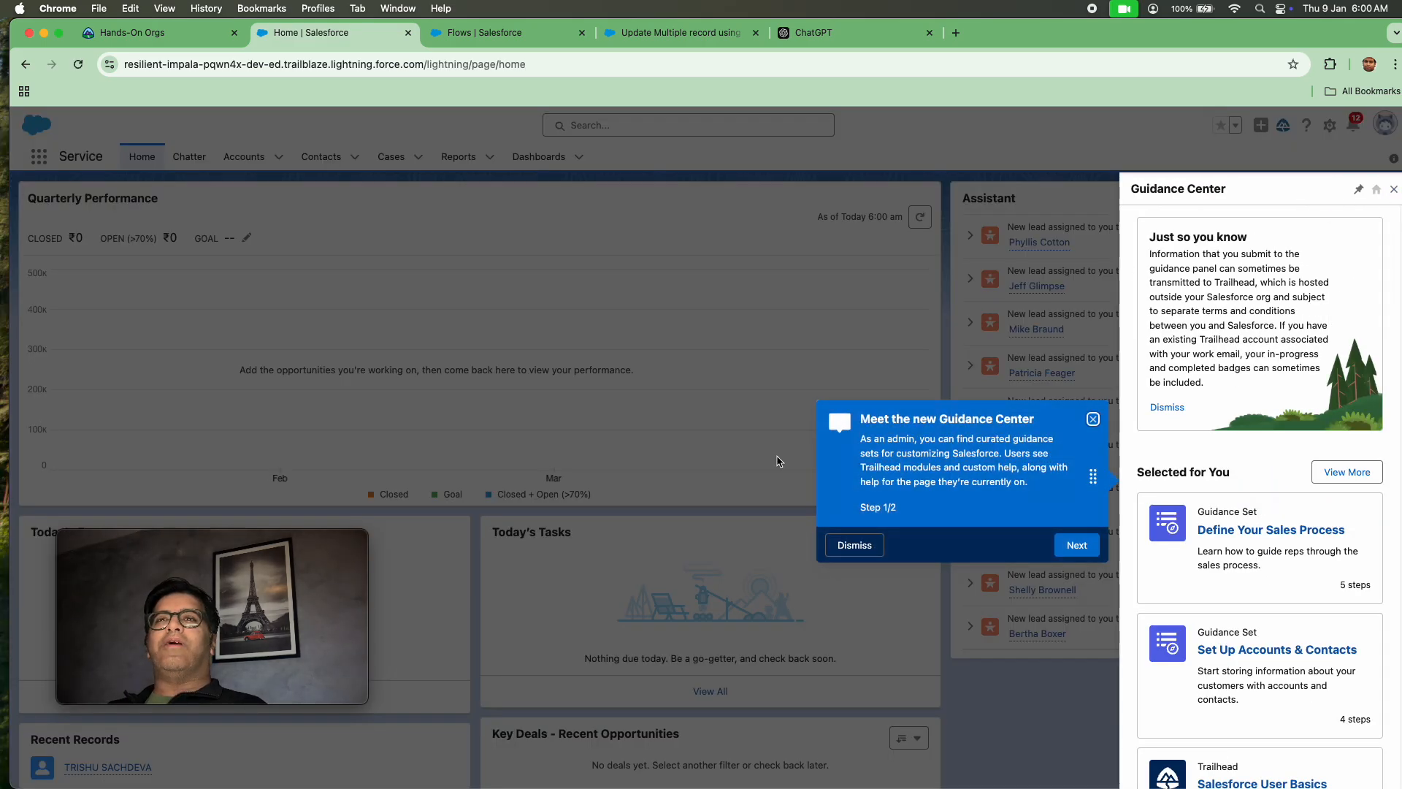
{"action": "left_click", "coordinate": [1092, 419]}
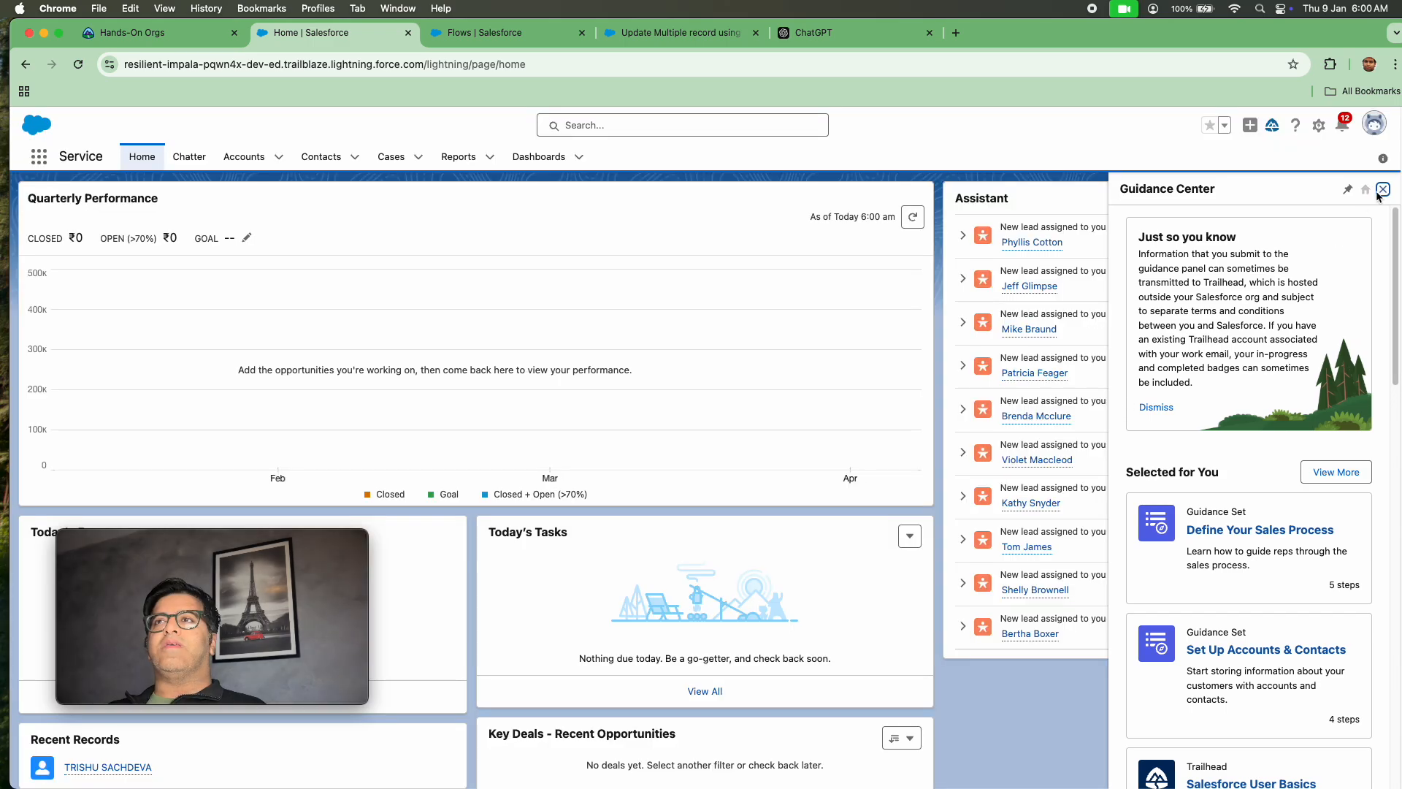
{"action": "left_click", "coordinate": [1393, 189]}
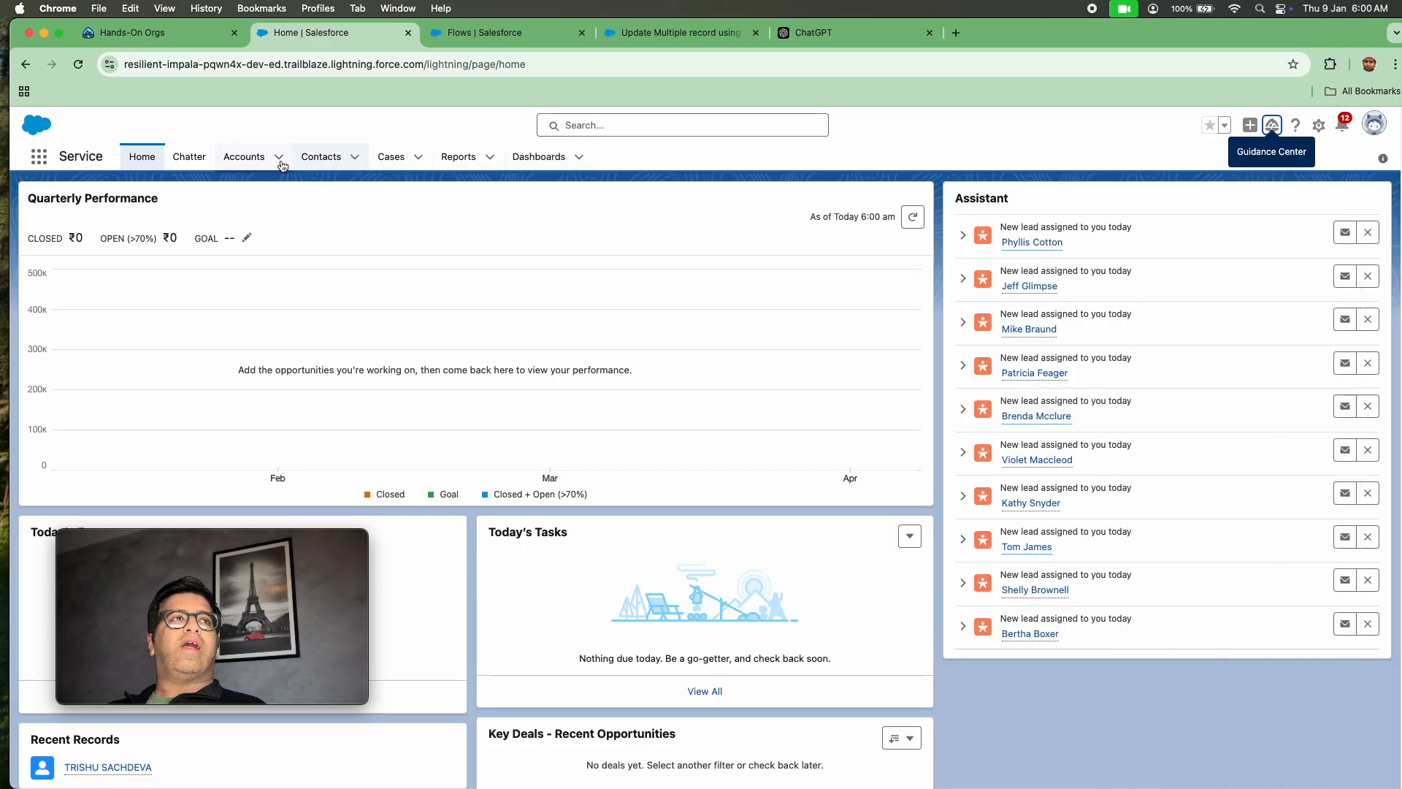
Create a new account named "Nandini Infotech Pvt limited", leaving Active unset.
{"action": "left_click", "coordinate": [259, 159]}
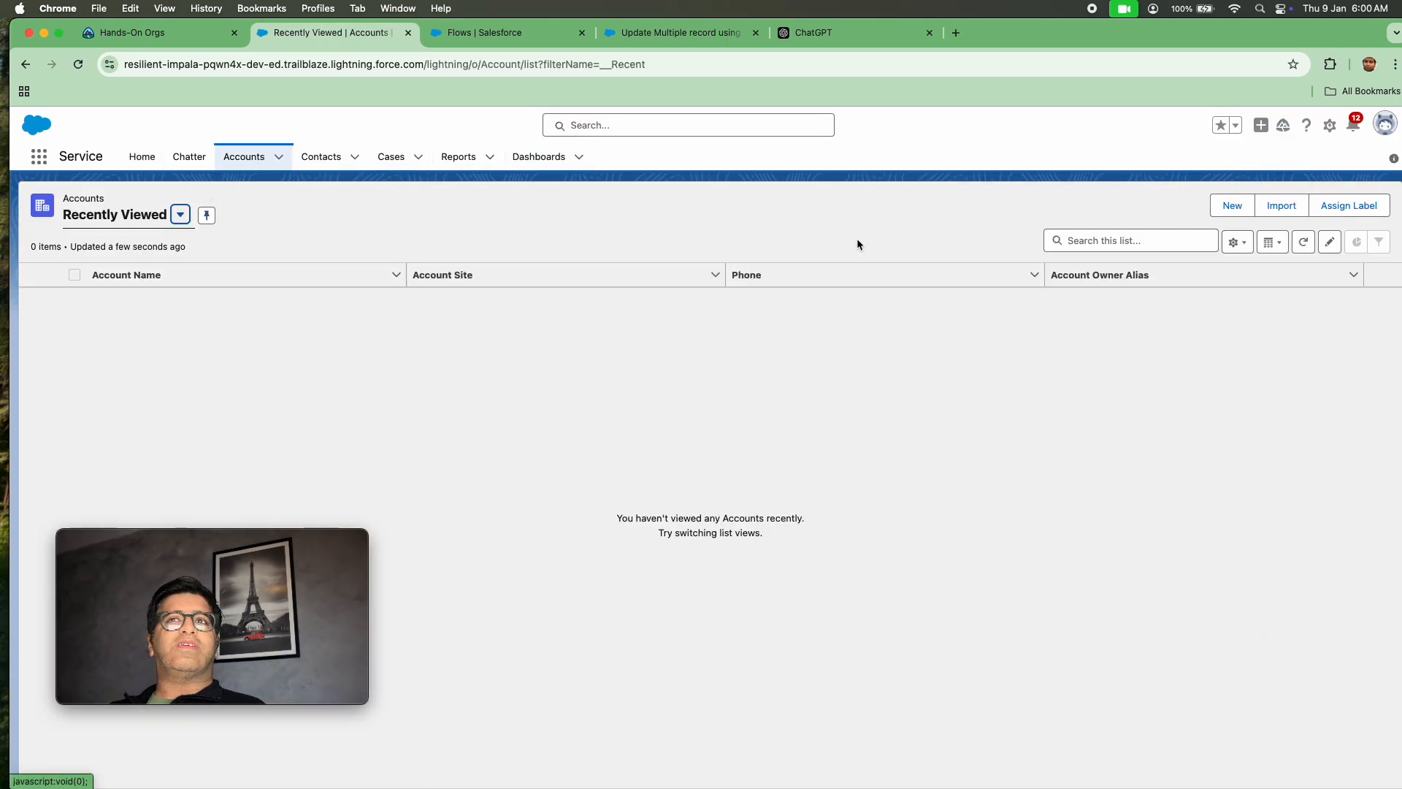
{"action": "left_click", "coordinate": [1235, 206]}
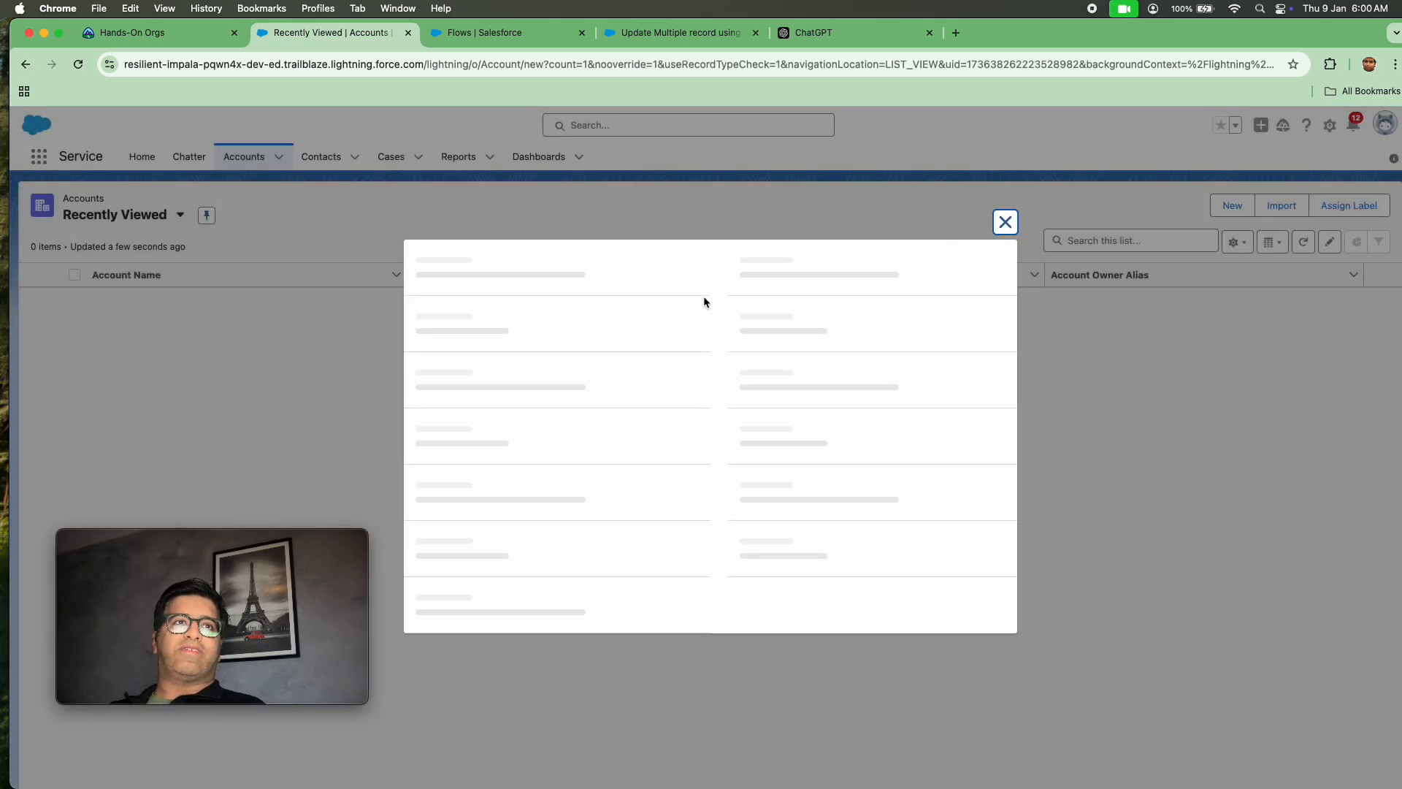
{"action": "left_click", "coordinate": [487, 327]}
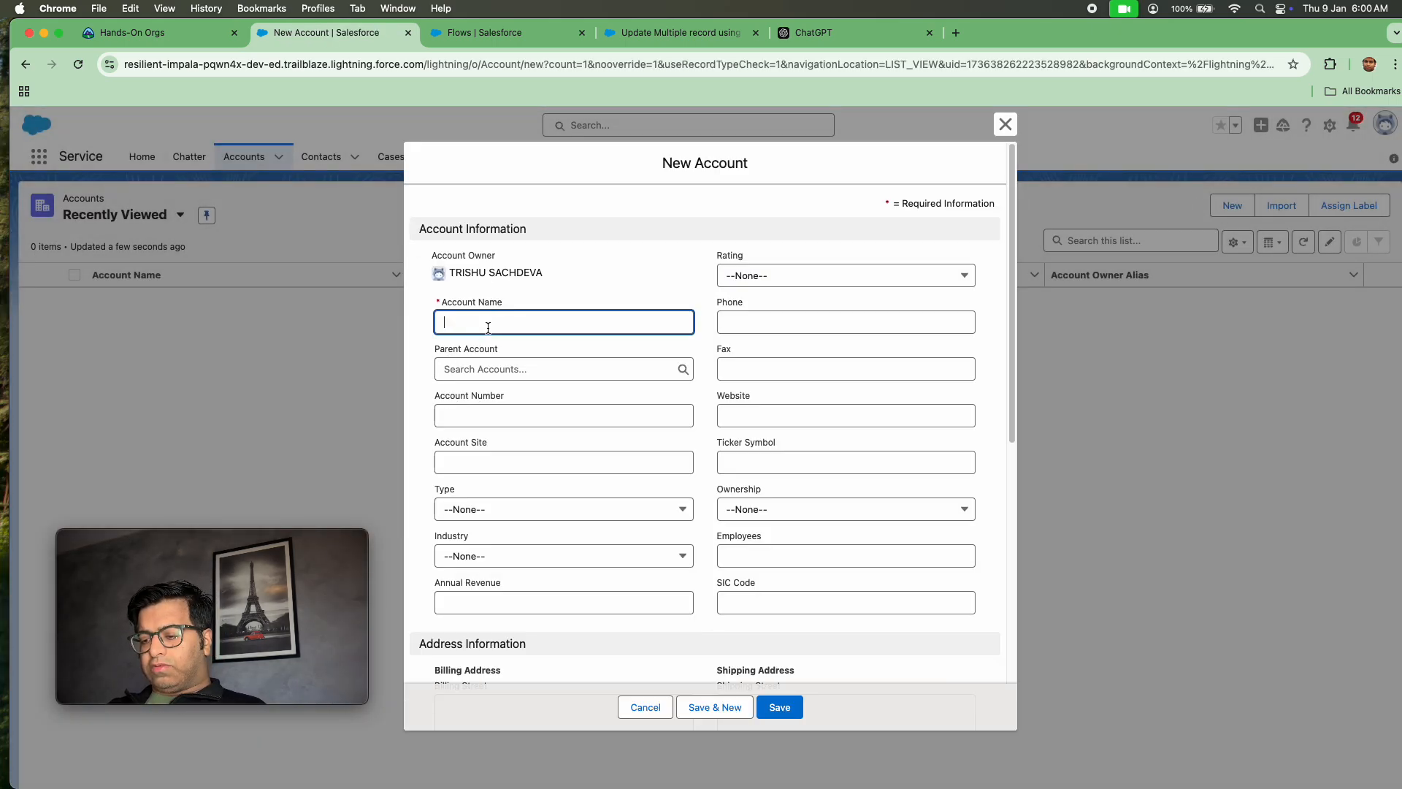
{"action": "type", "text": "Nandini Infotech Pvt limited"}
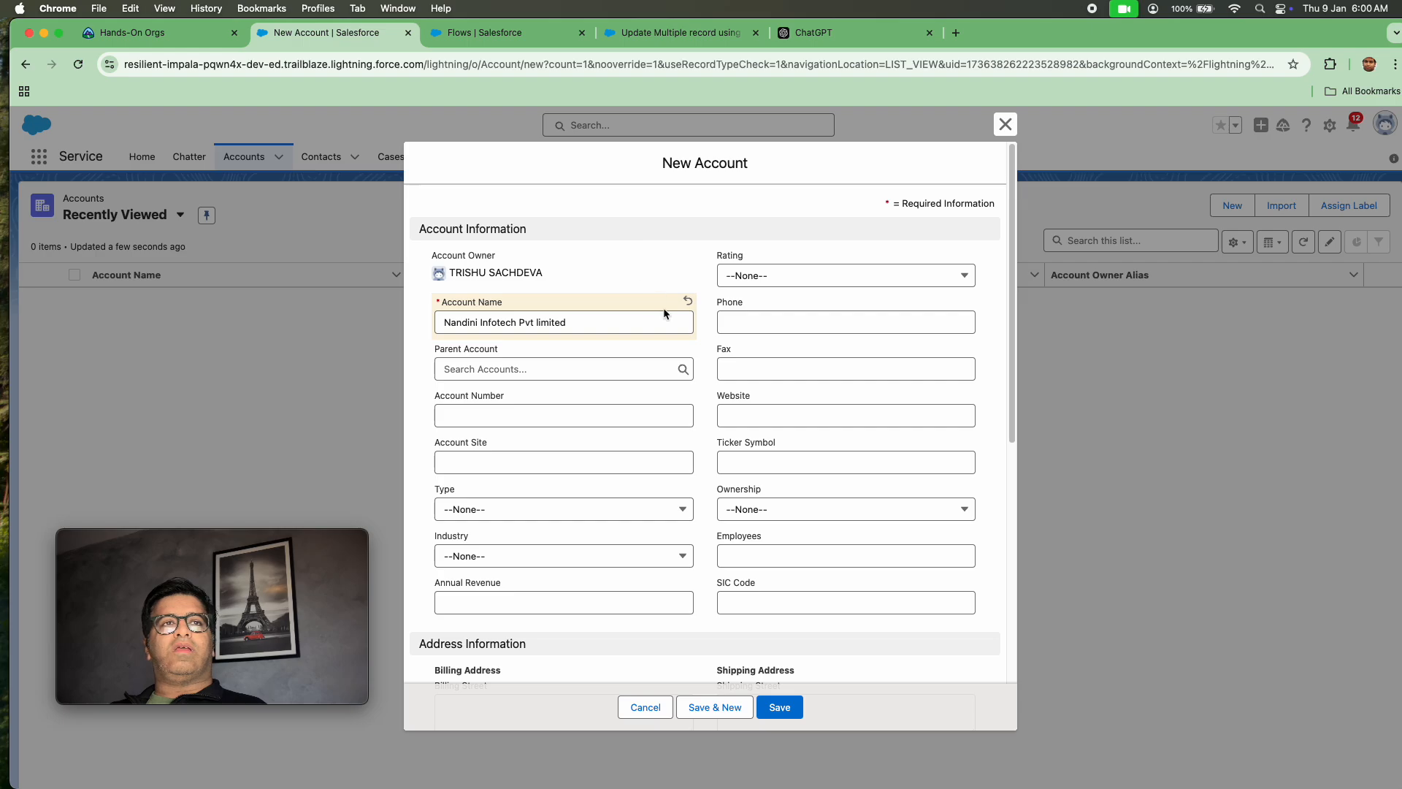
{"action": "scroll", "coordinate": [708, 518], "scroll_direction": "down", "scroll_amount": 10}
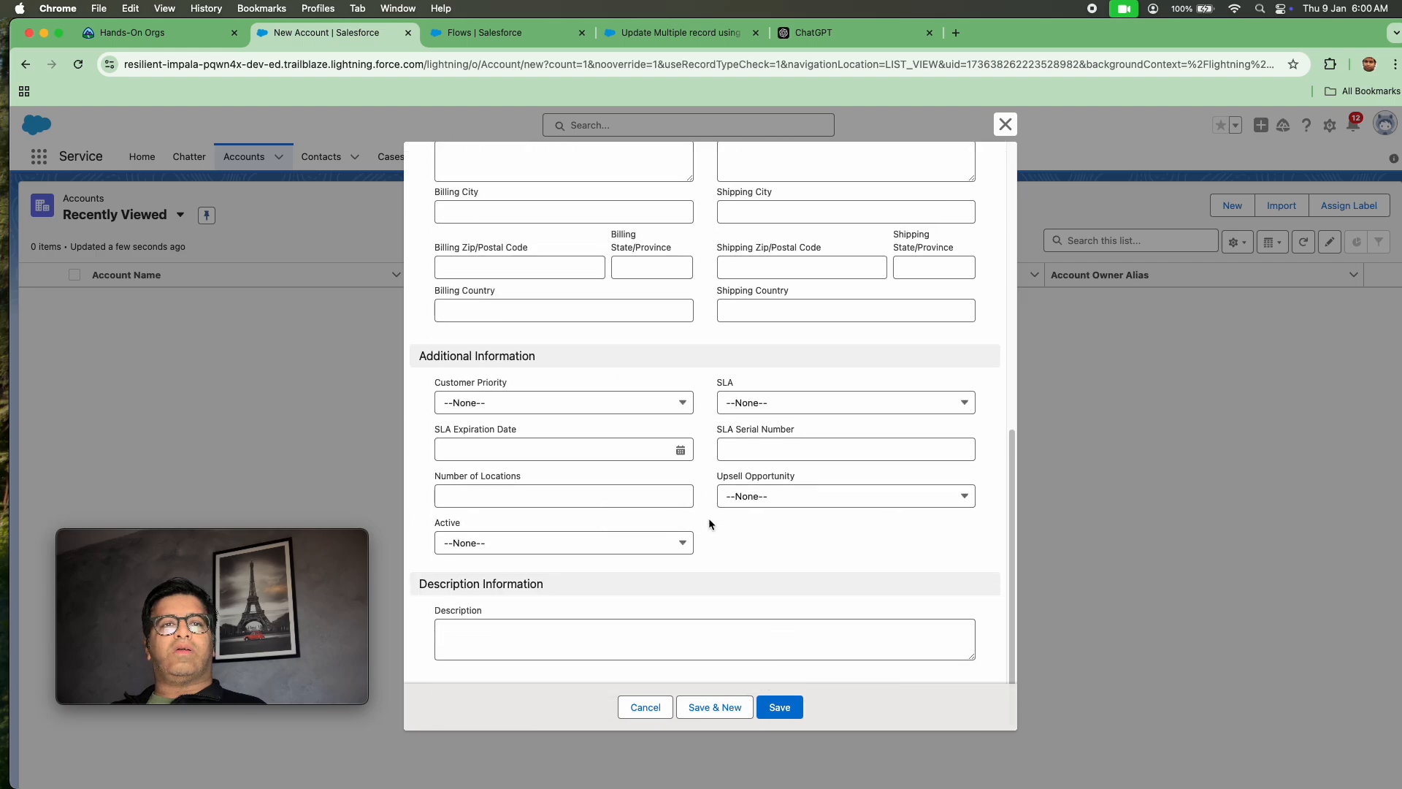
{"action": "left_click", "coordinate": [782, 717]}
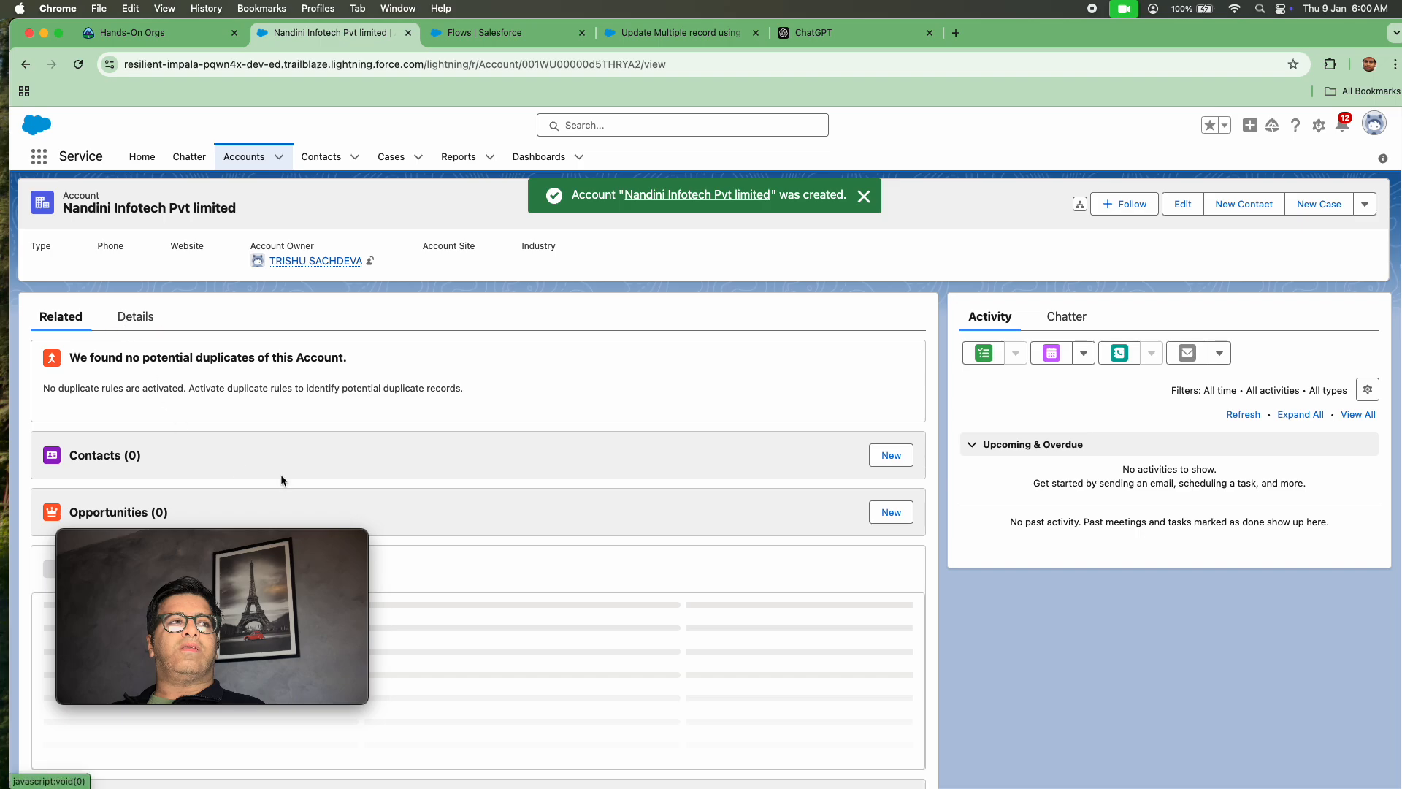
Add three contacts to the Nandini Infotech Pvt limited account with the last names c1, c2 and c3.
{"action": "left_click", "coordinate": [895, 456]}
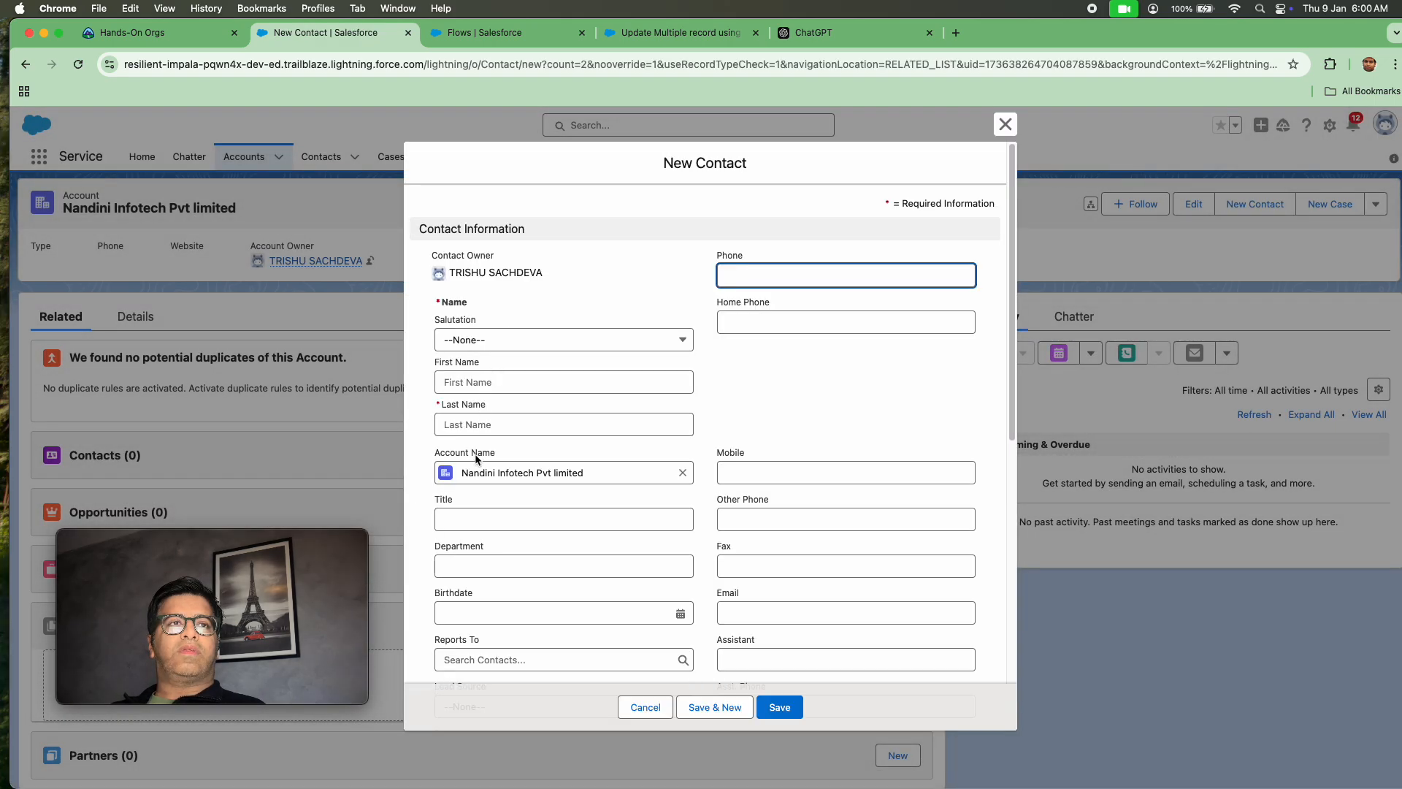
{"action": "left_click", "coordinate": [467, 426]}
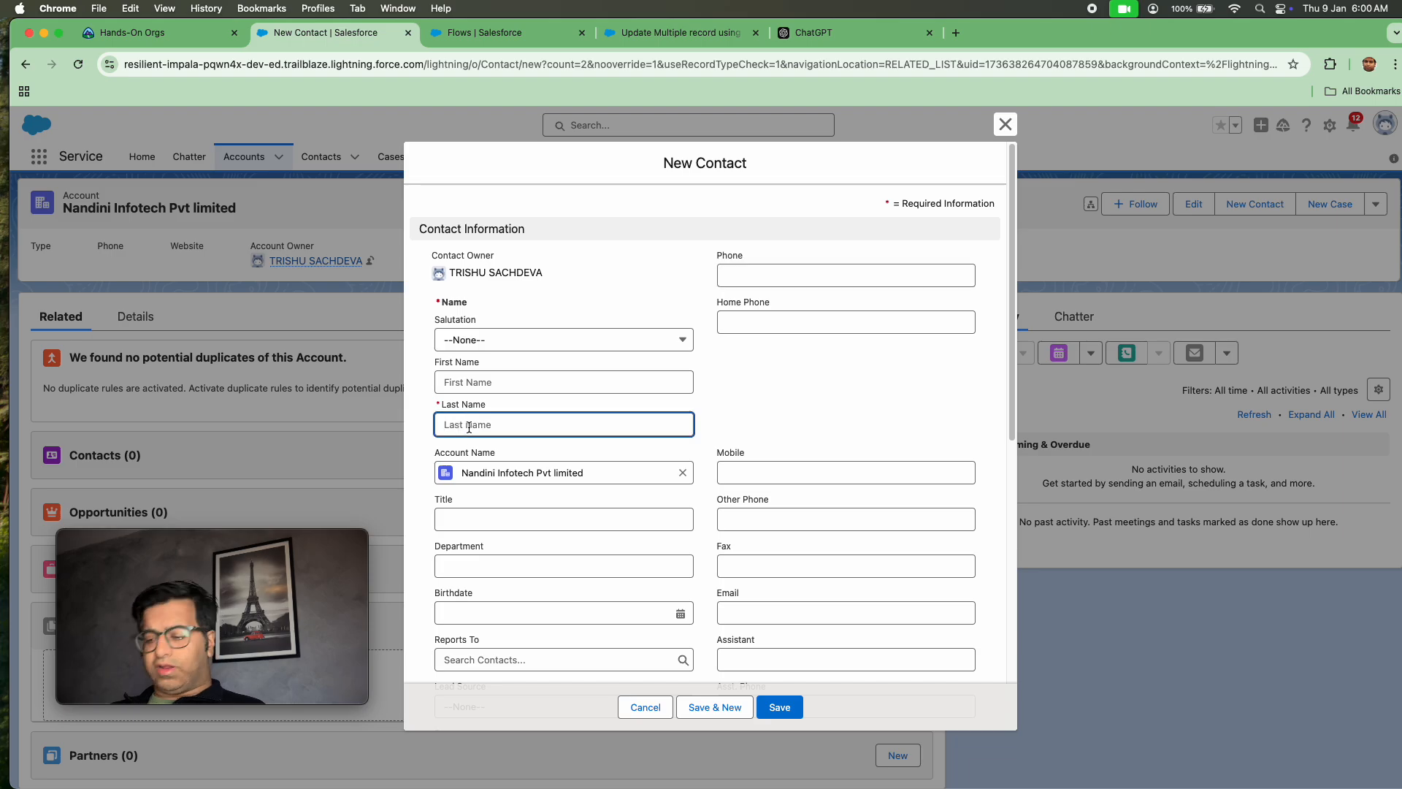
{"action": "type", "text": "c1"}
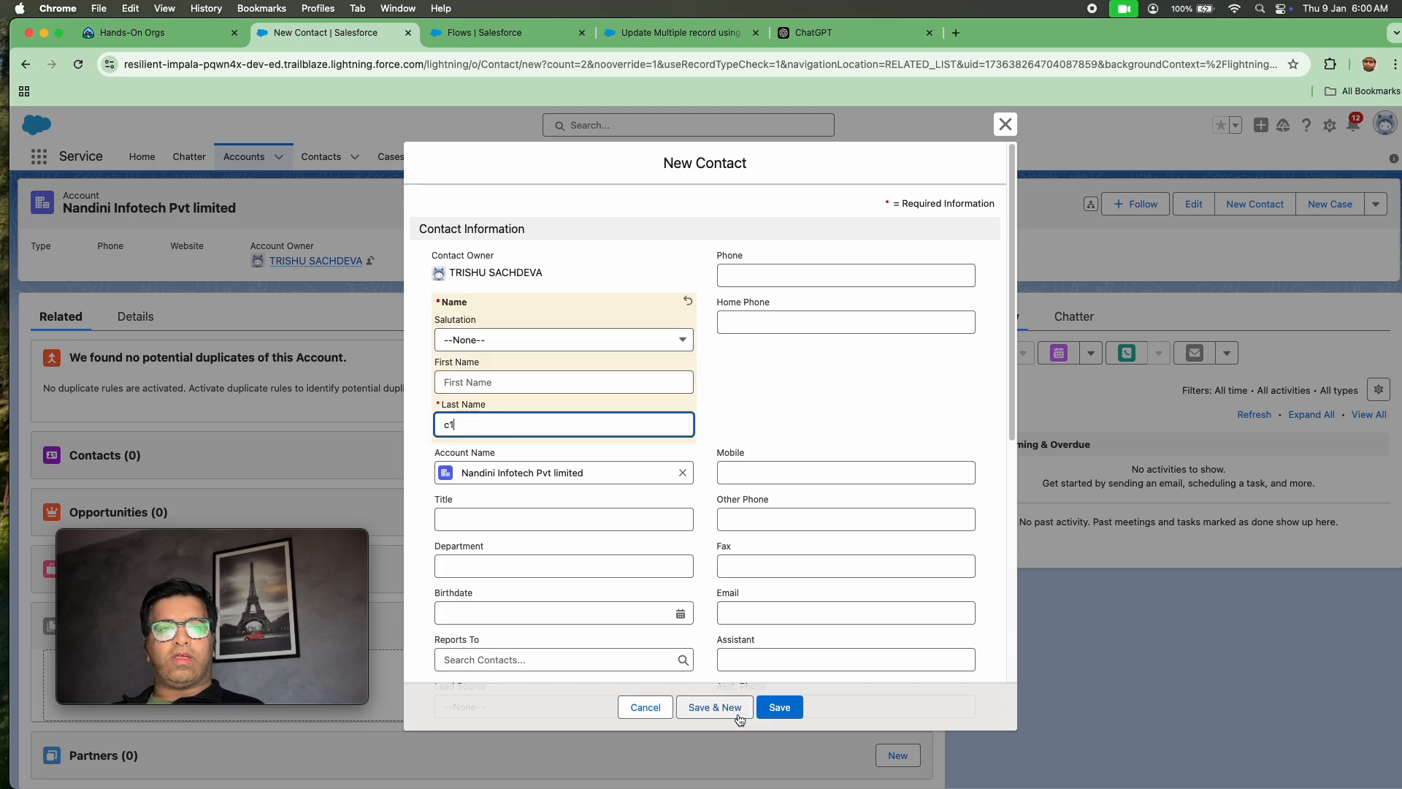
{"action": "left_click", "coordinate": [715, 707]}
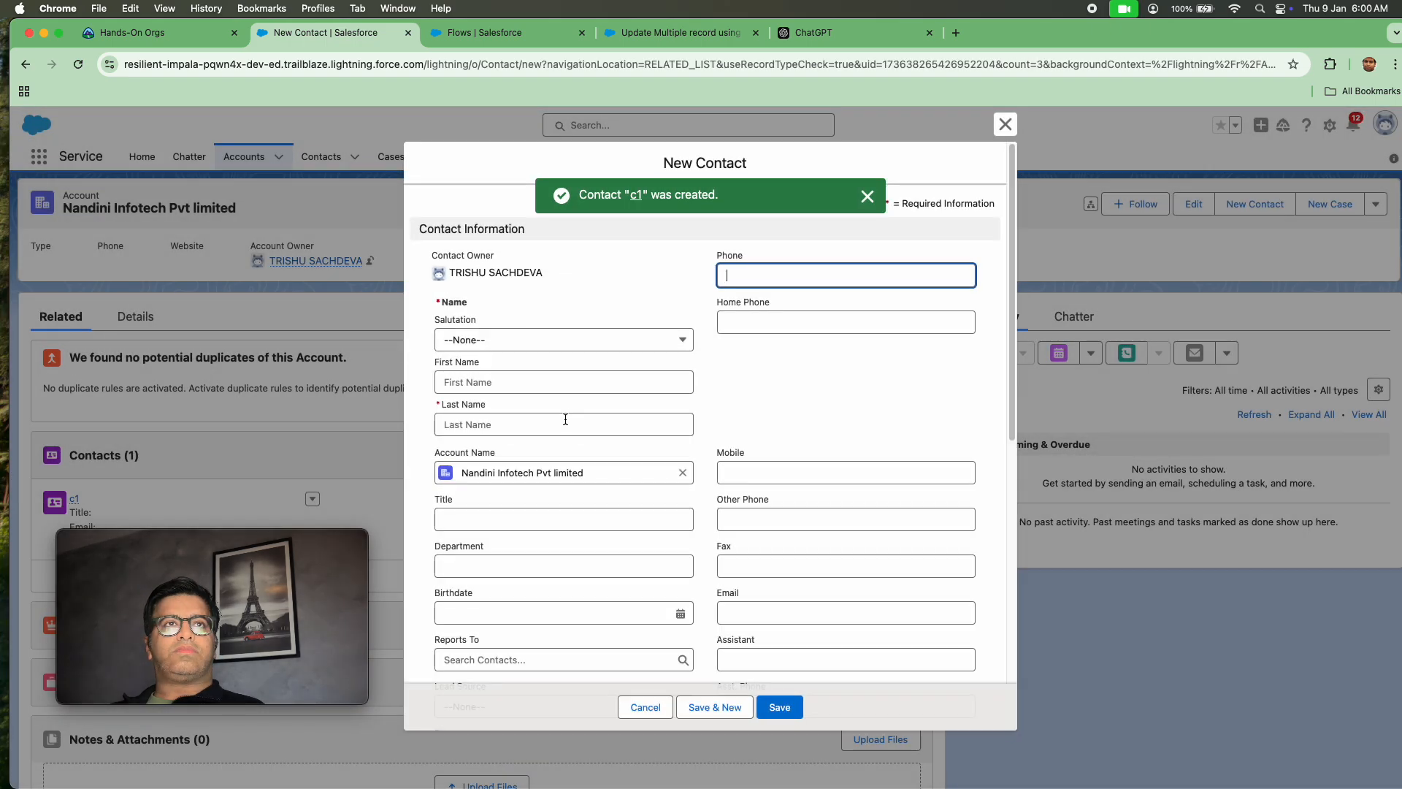
{"action": "left_click", "coordinate": [518, 430]}
{"action": "type", "text": "c"}
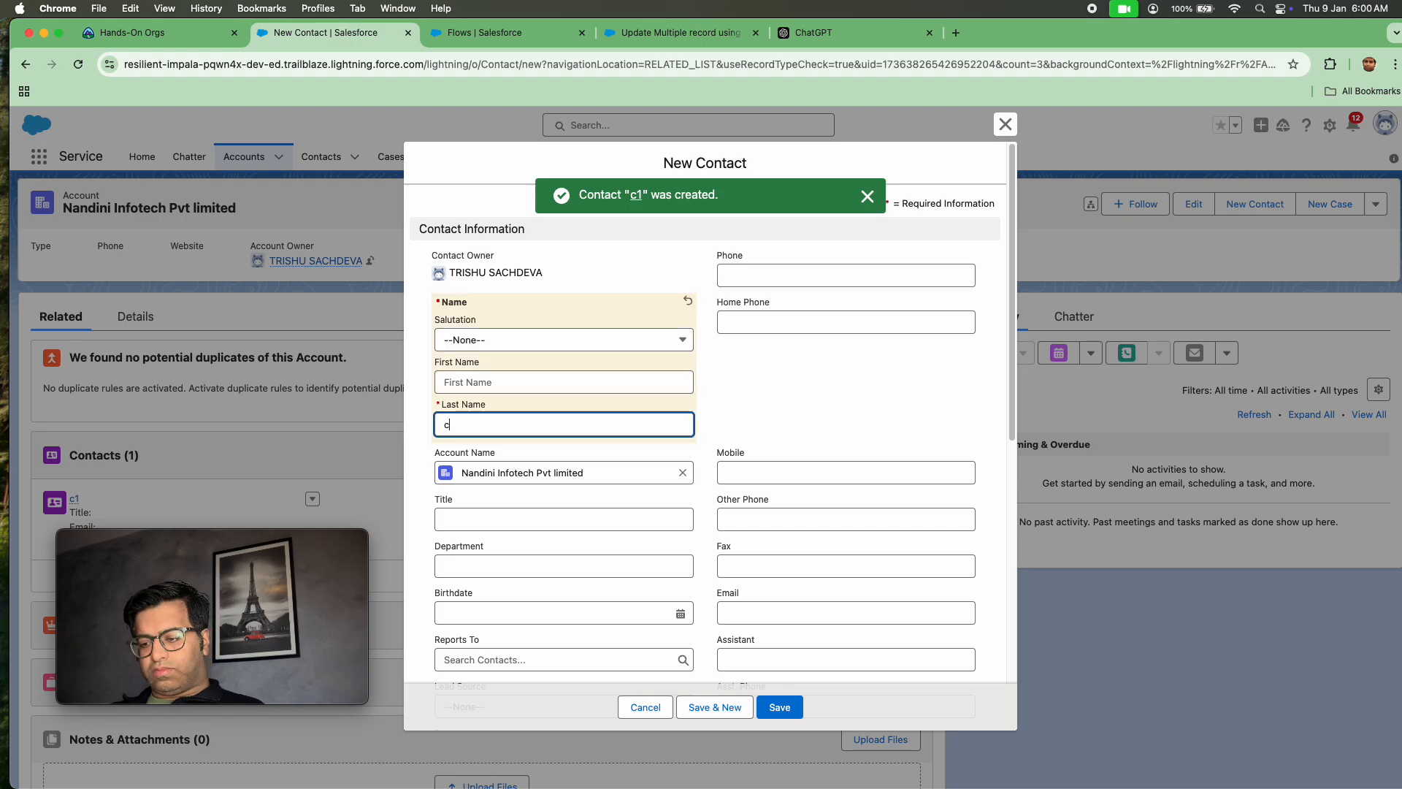
{"action": "type", "text": "2"}
{"action": "left_click", "coordinate": [715, 707]}
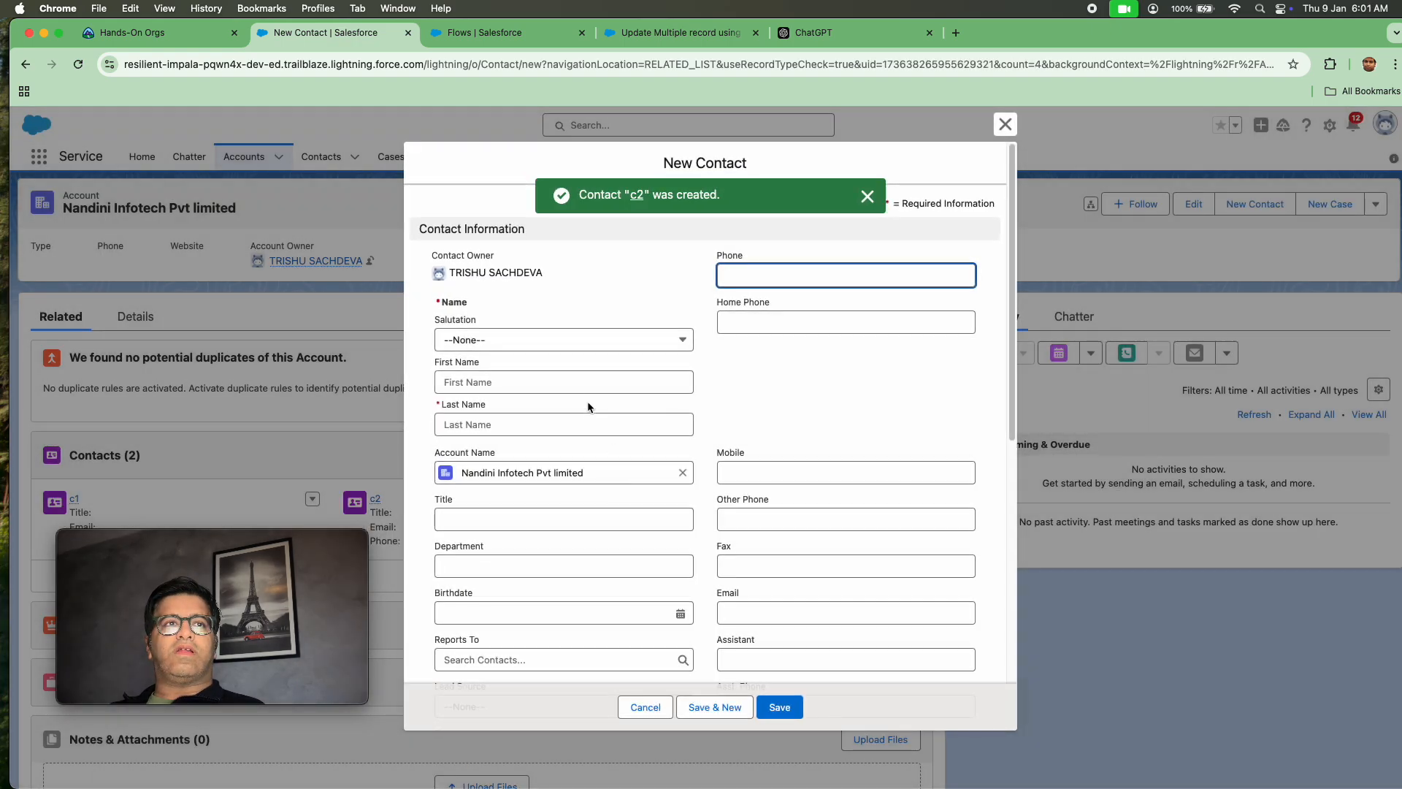
{"action": "left_click", "coordinate": [559, 427]}
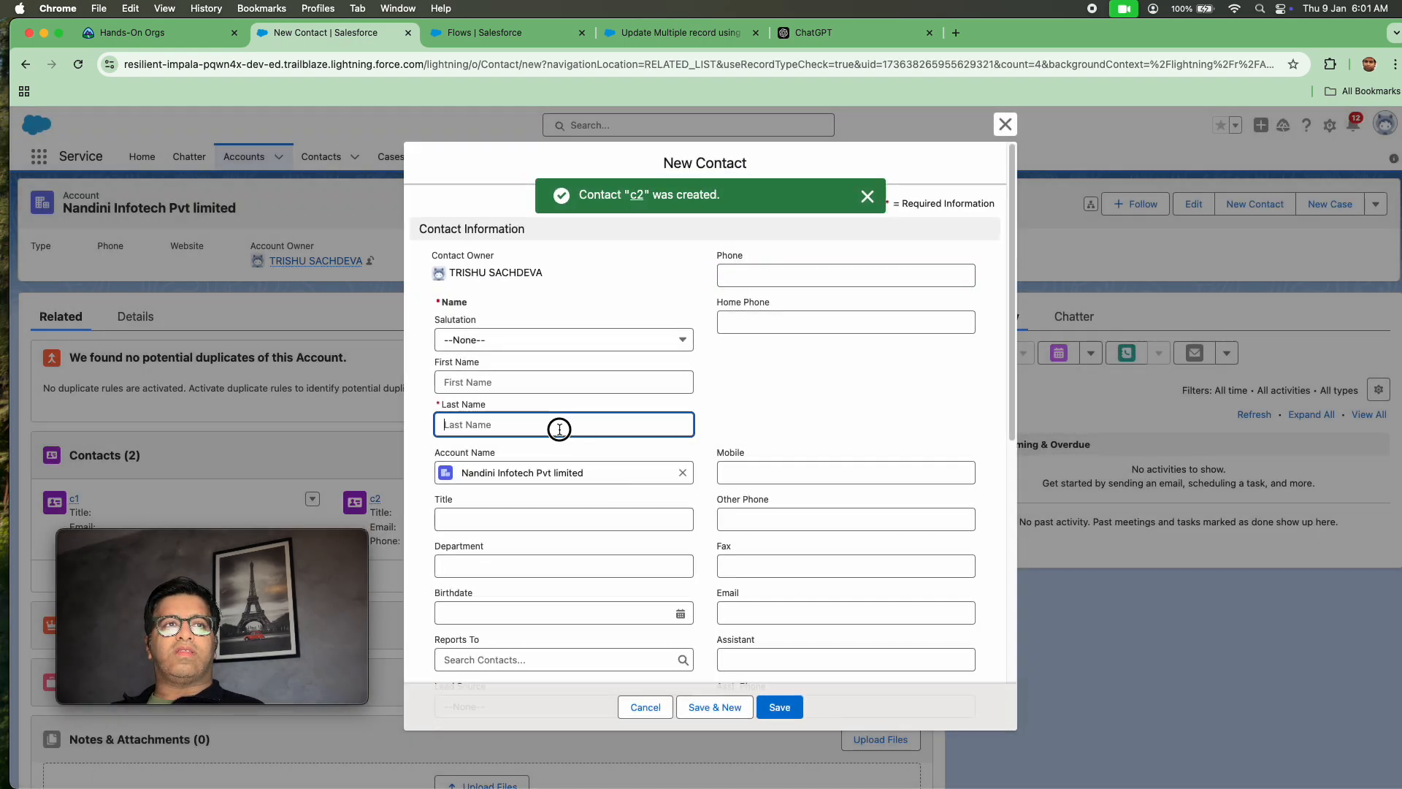
{"action": "type", "text": "c3"}
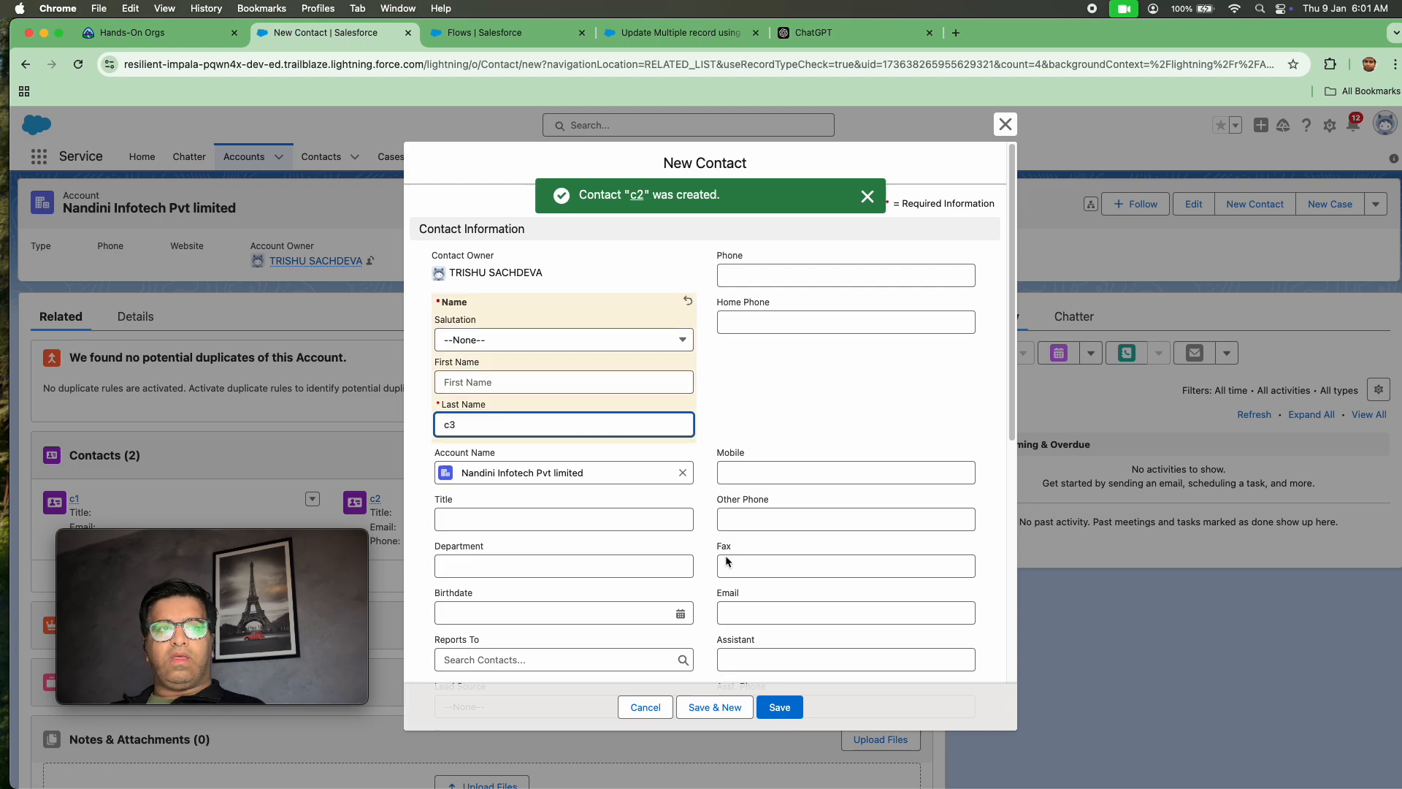
{"action": "left_click", "coordinate": [771, 705]}
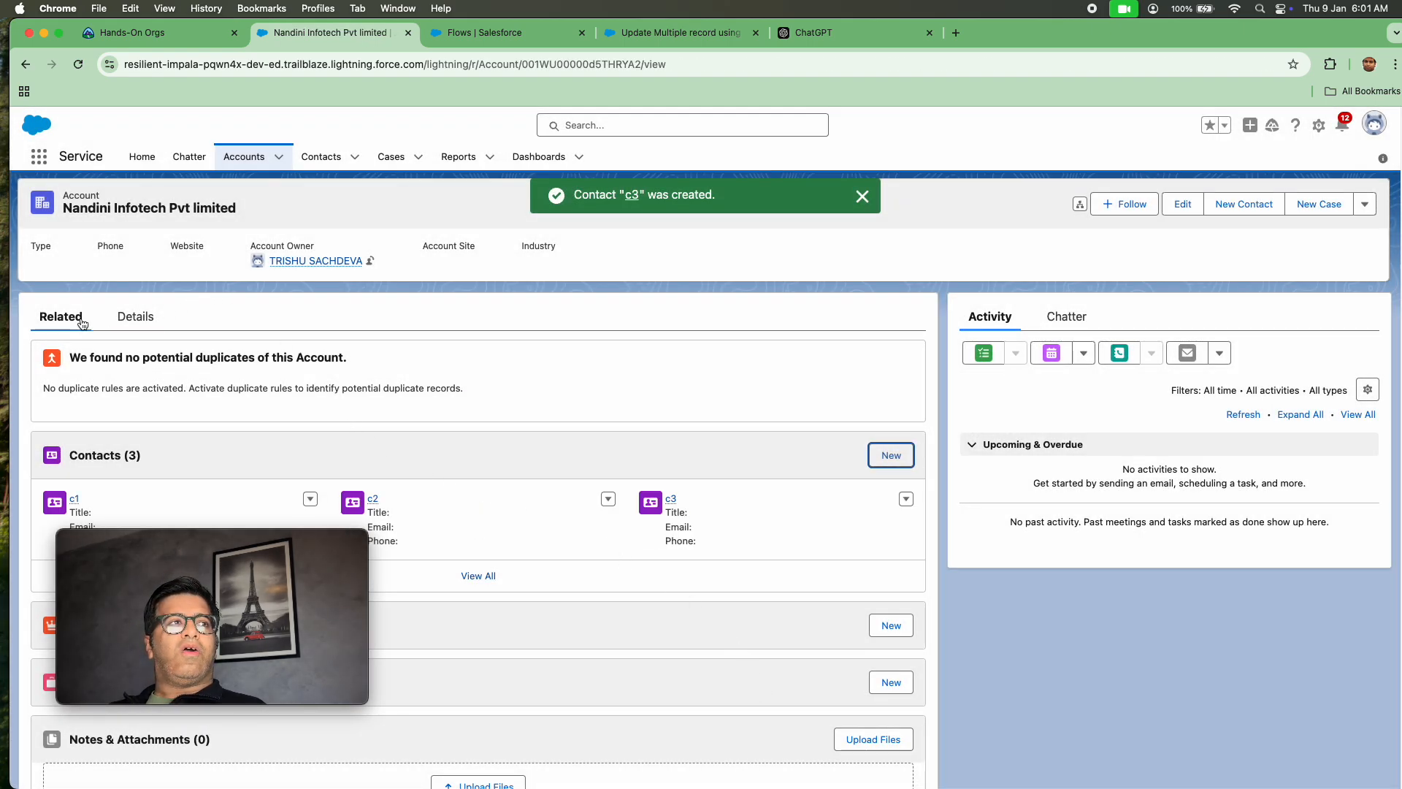
In the account's details, set Active to No and save the record.
{"action": "left_click", "coordinate": [143, 319]}
{"action": "left_click", "coordinate": [165, 541]}
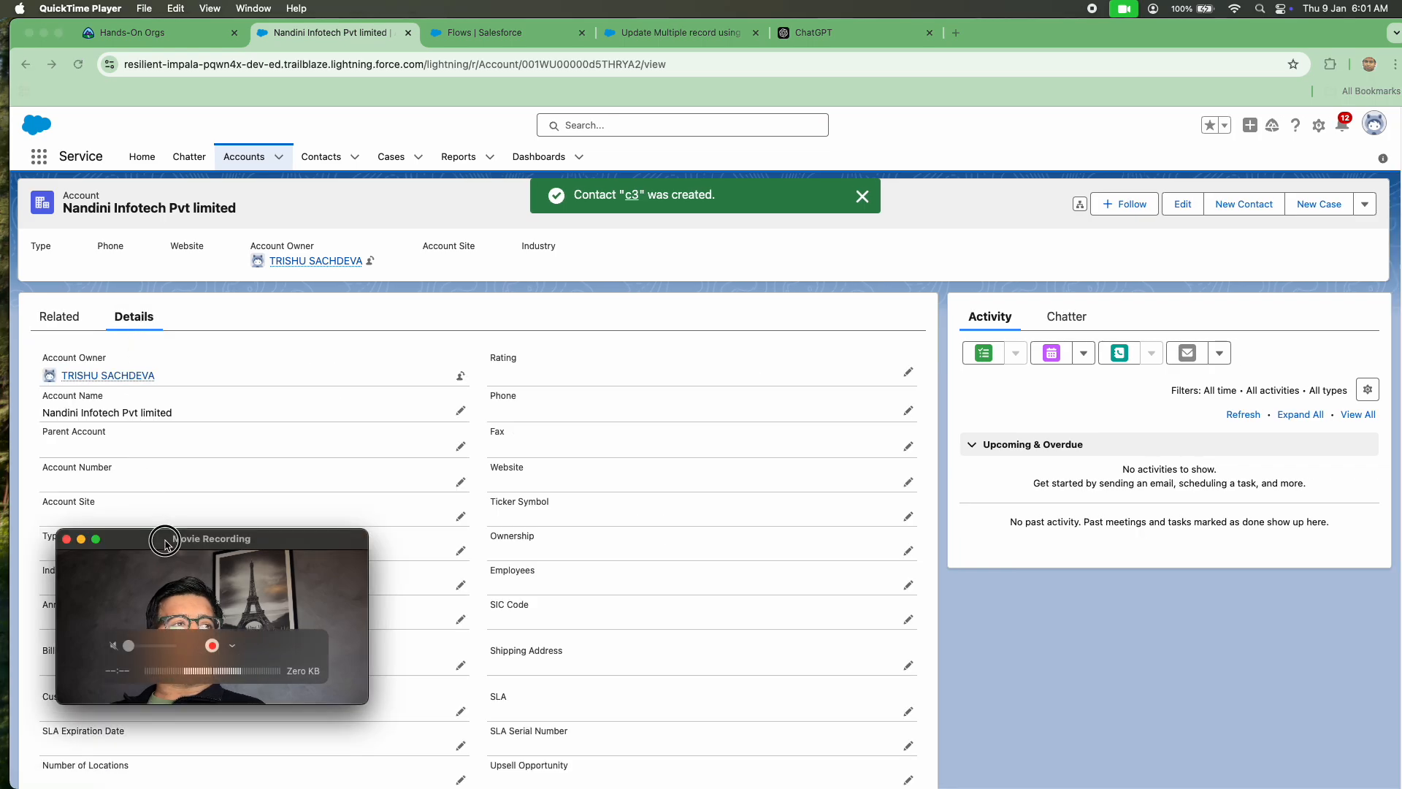
{"action": "left_click_drag", "start_coordinate": [165, 541], "coordinate": [497, 456]}
{"action": "scroll", "coordinate": [196, 581], "scroll_direction": "down", "scroll_amount": 5}
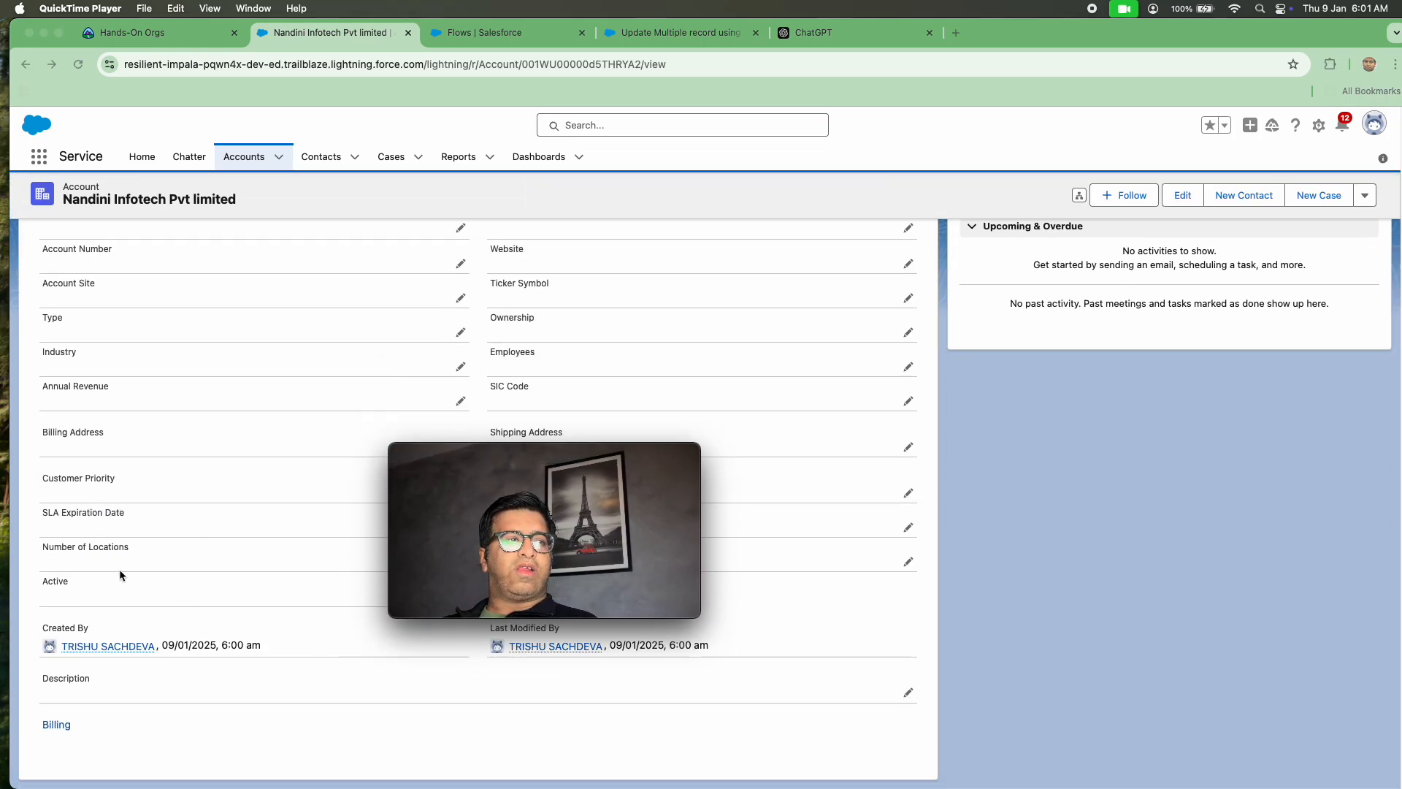
{"action": "double_click", "coordinate": [138, 589]}
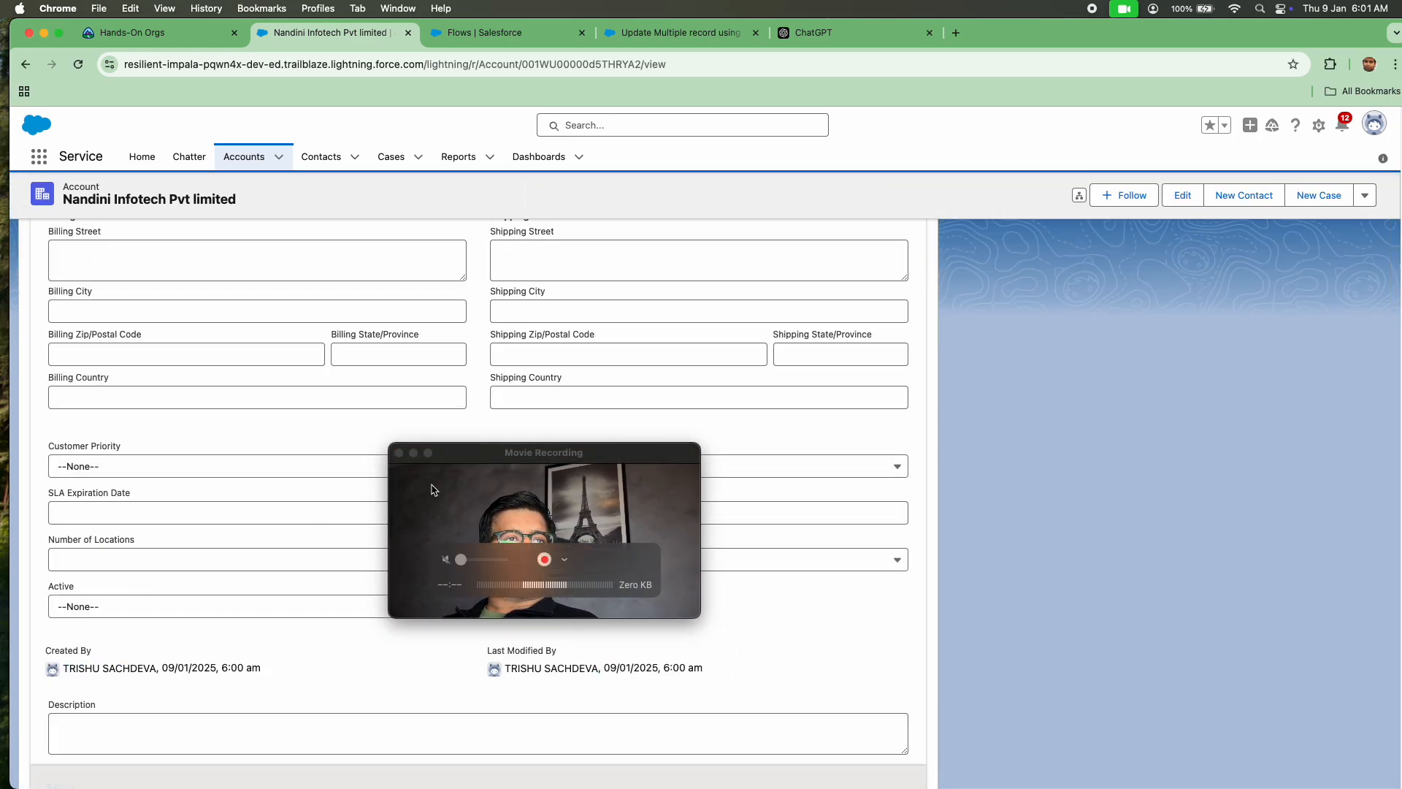
{"action": "left_click_drag", "start_coordinate": [435, 489], "coordinate": [584, 516]}
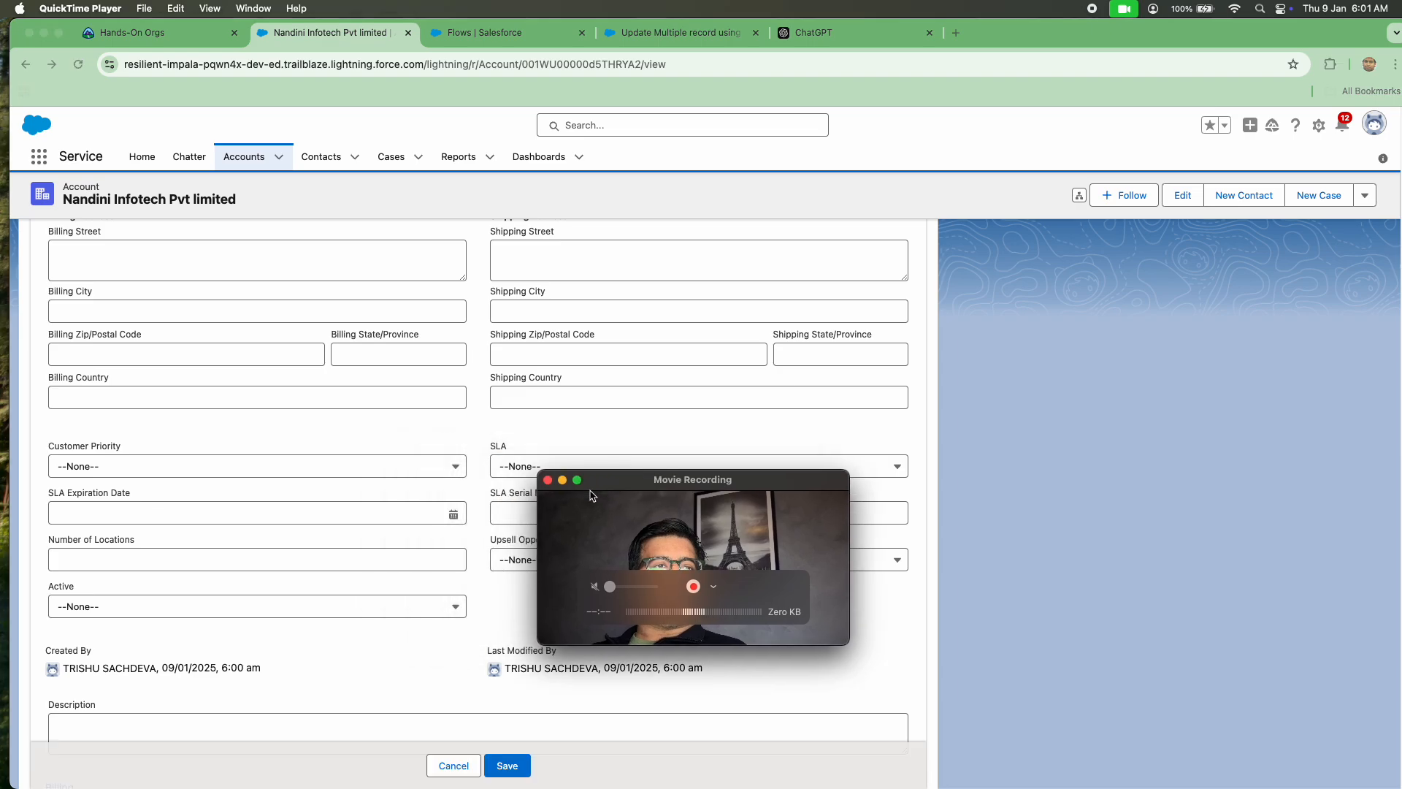
{"action": "left_click", "coordinate": [390, 612]}
{"action": "left_click", "coordinate": [269, 666]}
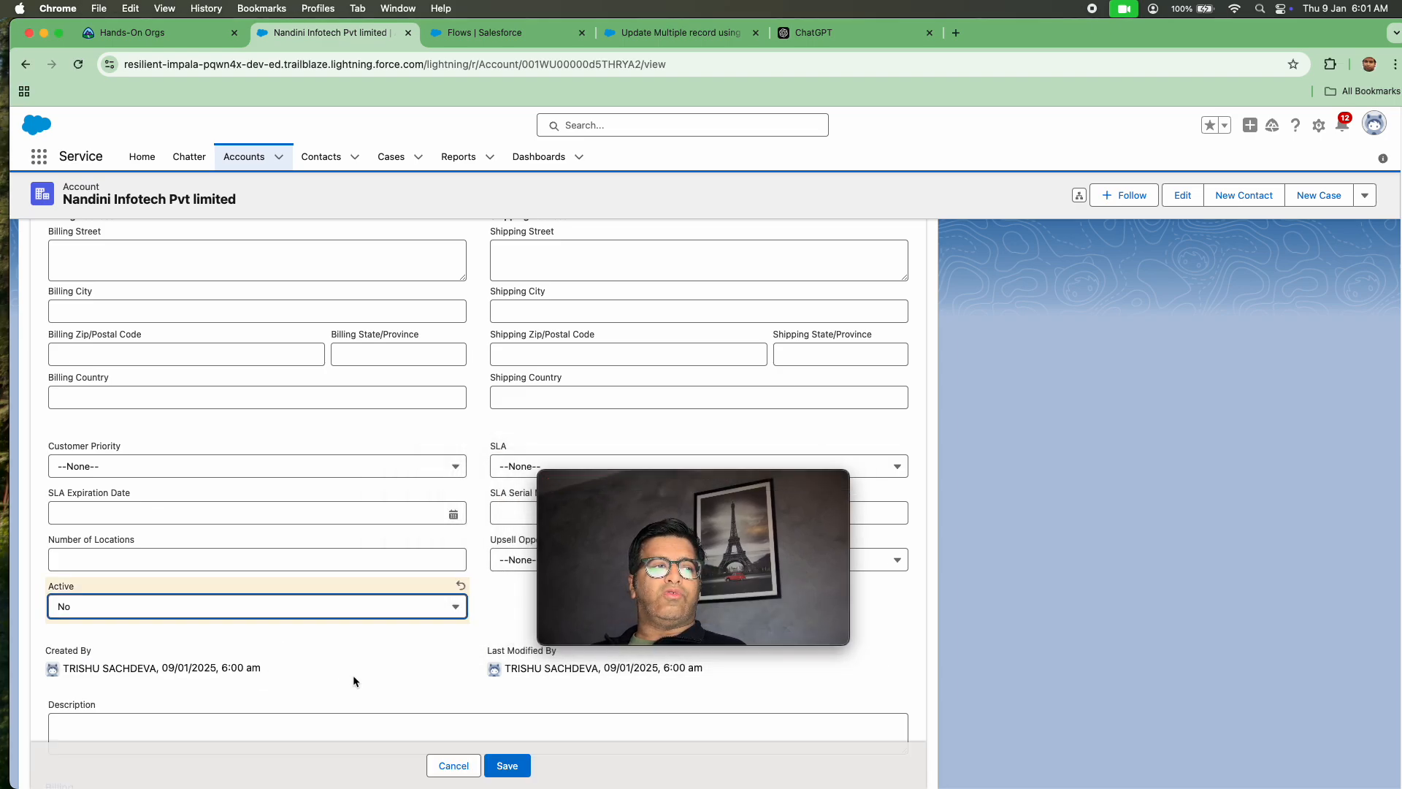
{"action": "left_click", "coordinate": [520, 767]}
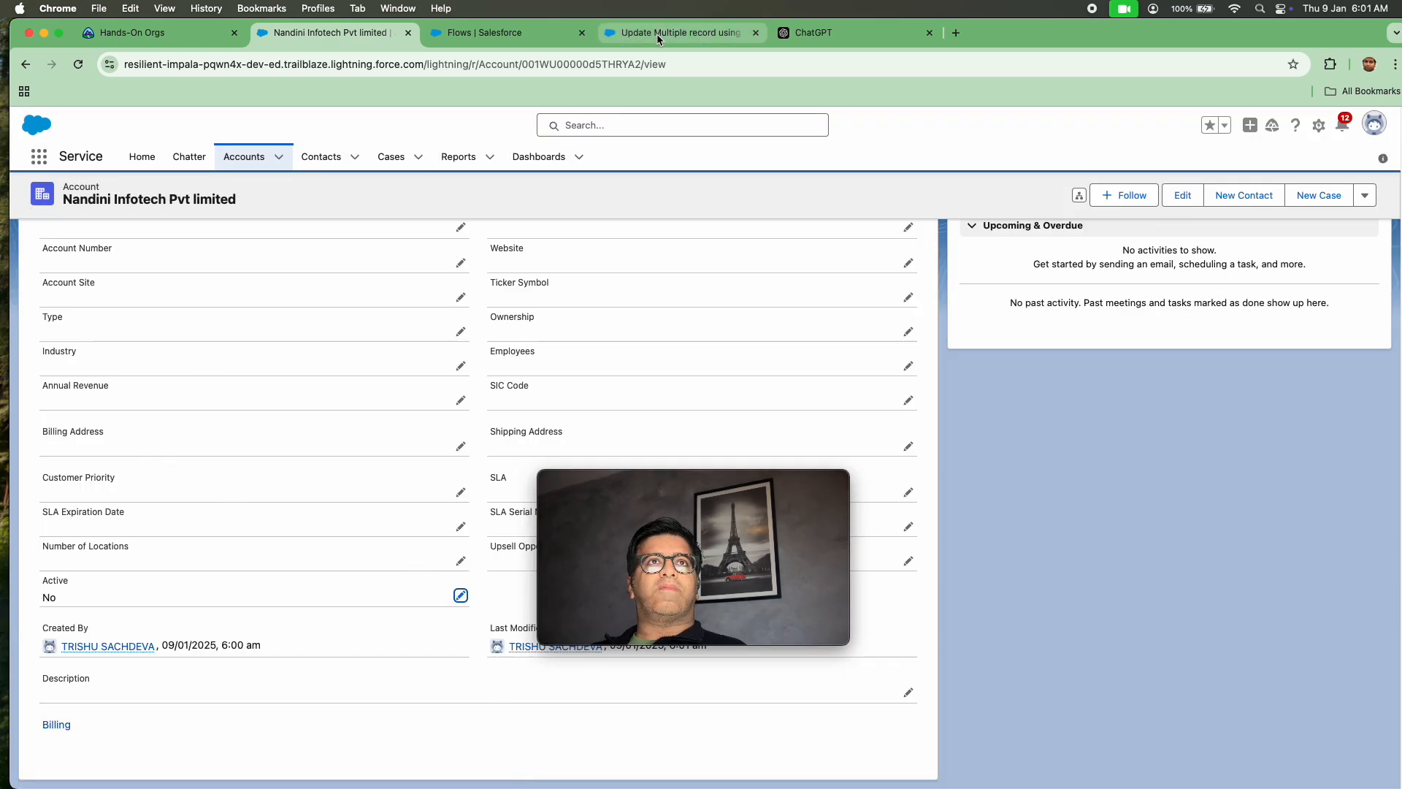
Debug the flow as if the record is Updated, using the Nandini Infotech Pvt limited account as the triggering record.
{"action": "left_click", "coordinate": [526, 33]}
{"action": "left_click", "coordinate": [657, 35]}
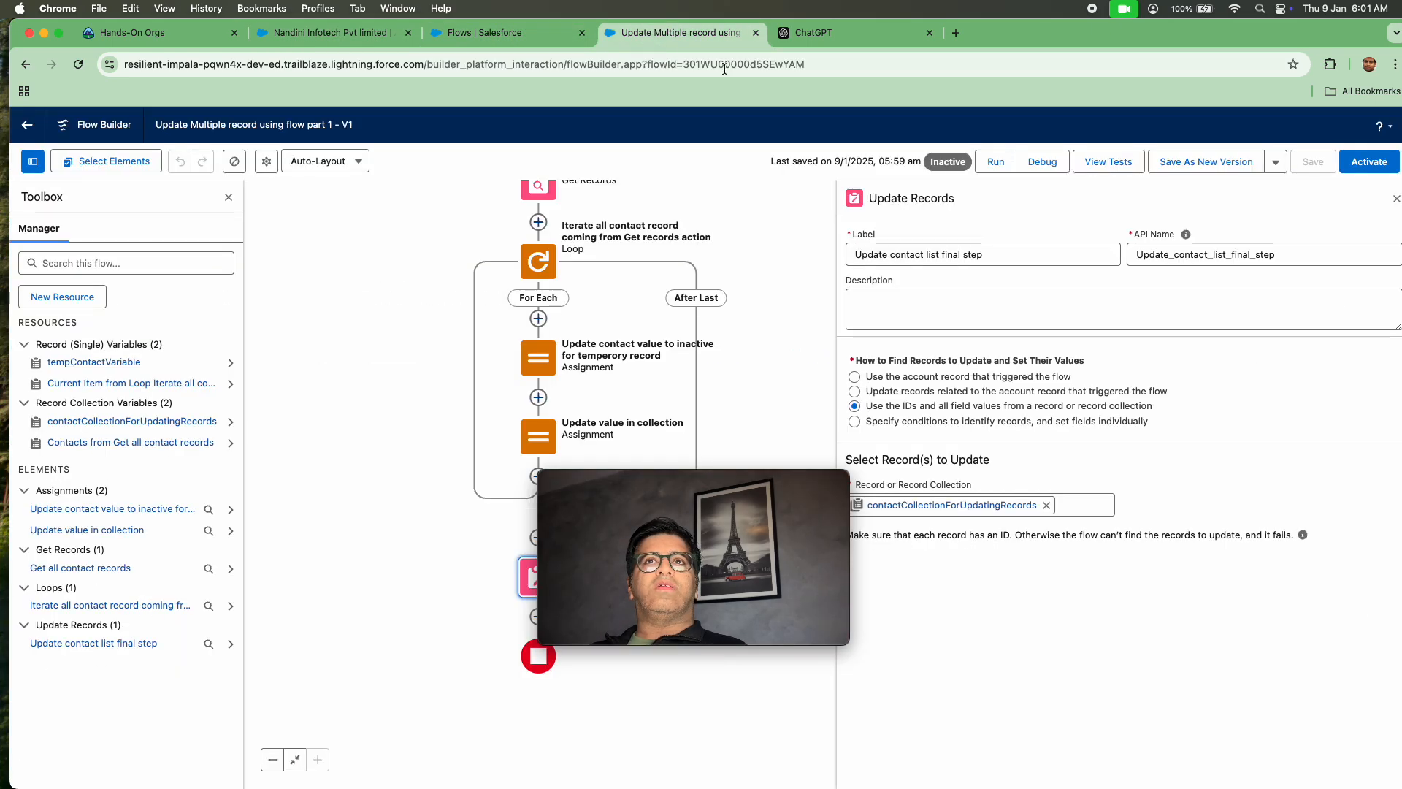
{"action": "left_click", "coordinate": [1042, 162]}
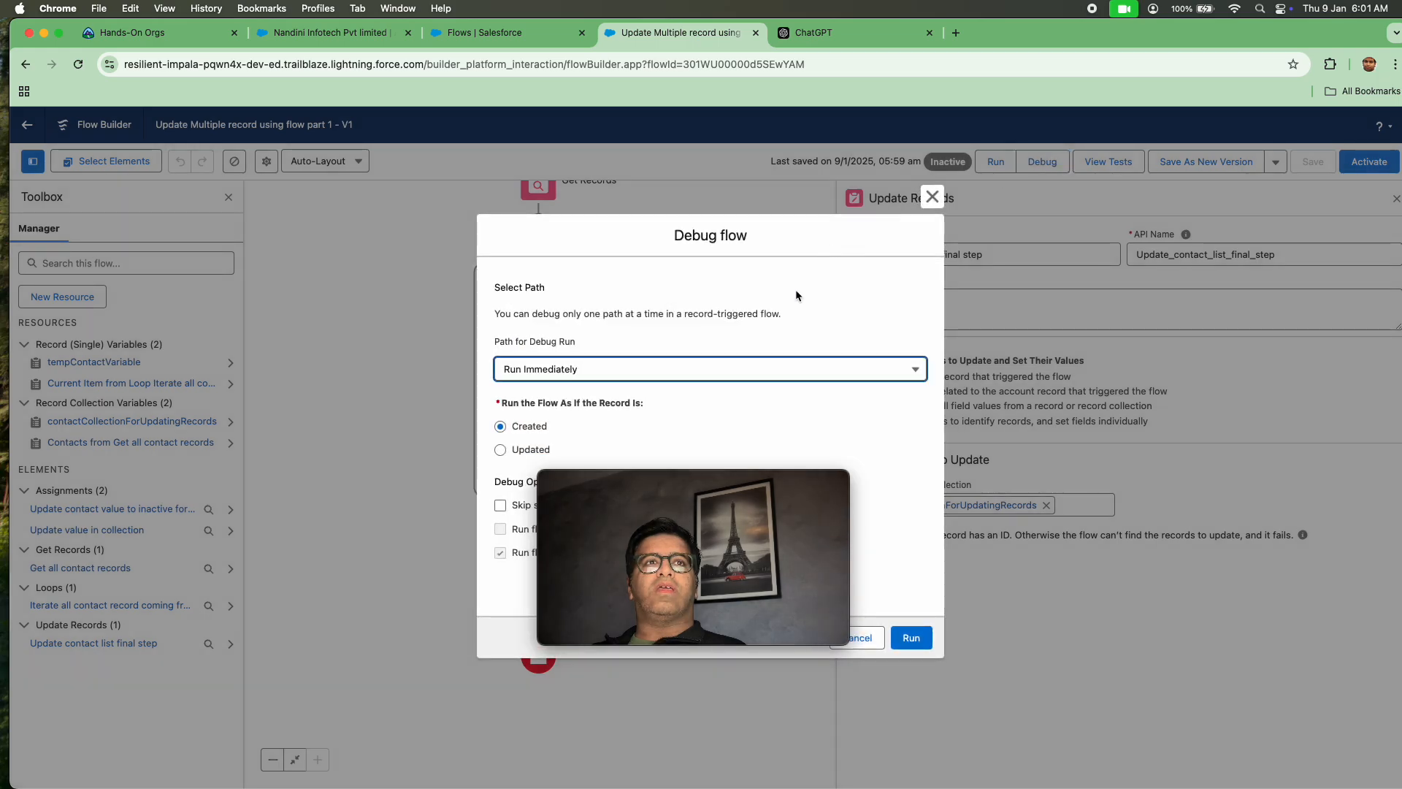
{"action": "left_click_drag", "start_coordinate": [641, 483], "coordinate": [162, 432]}
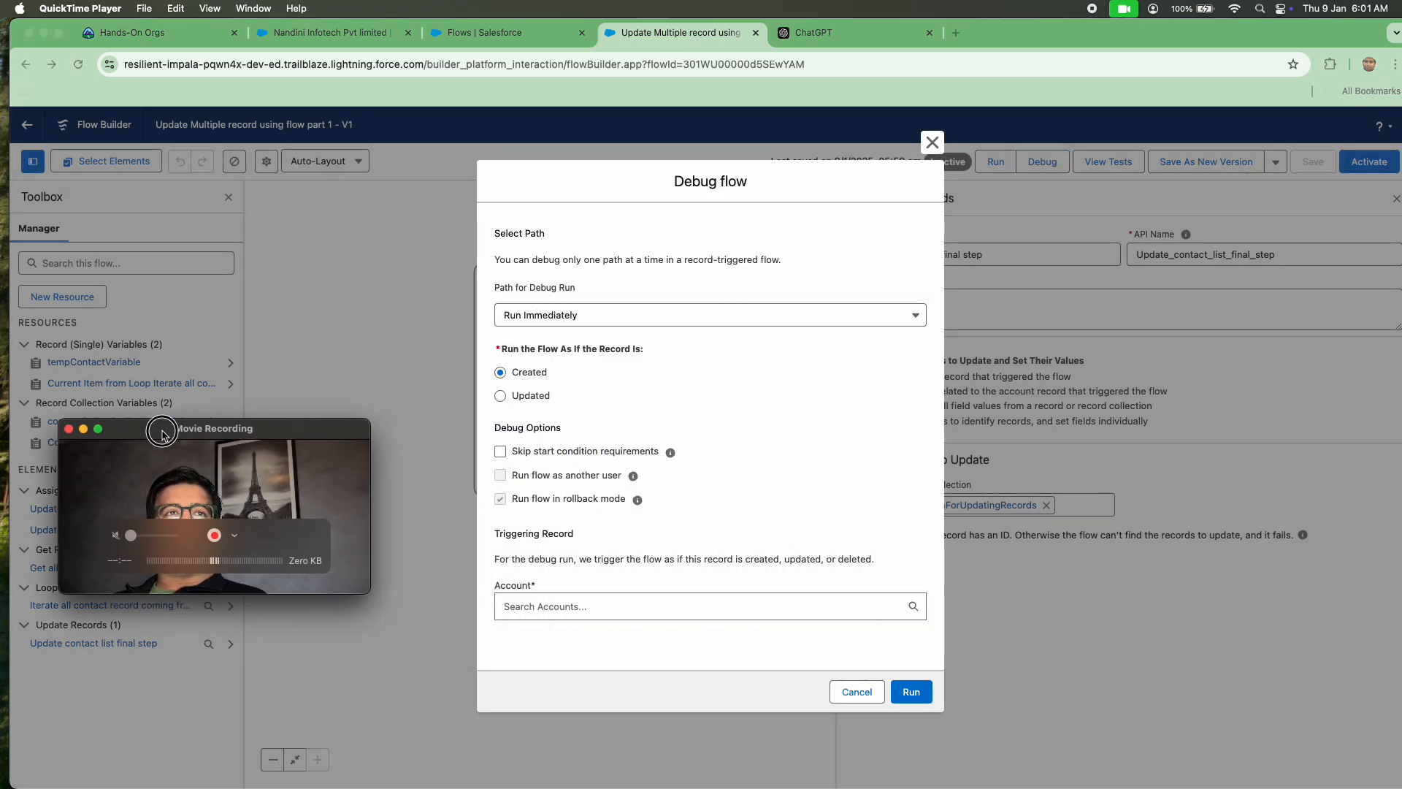
{"action": "left_click", "coordinate": [503, 399]}
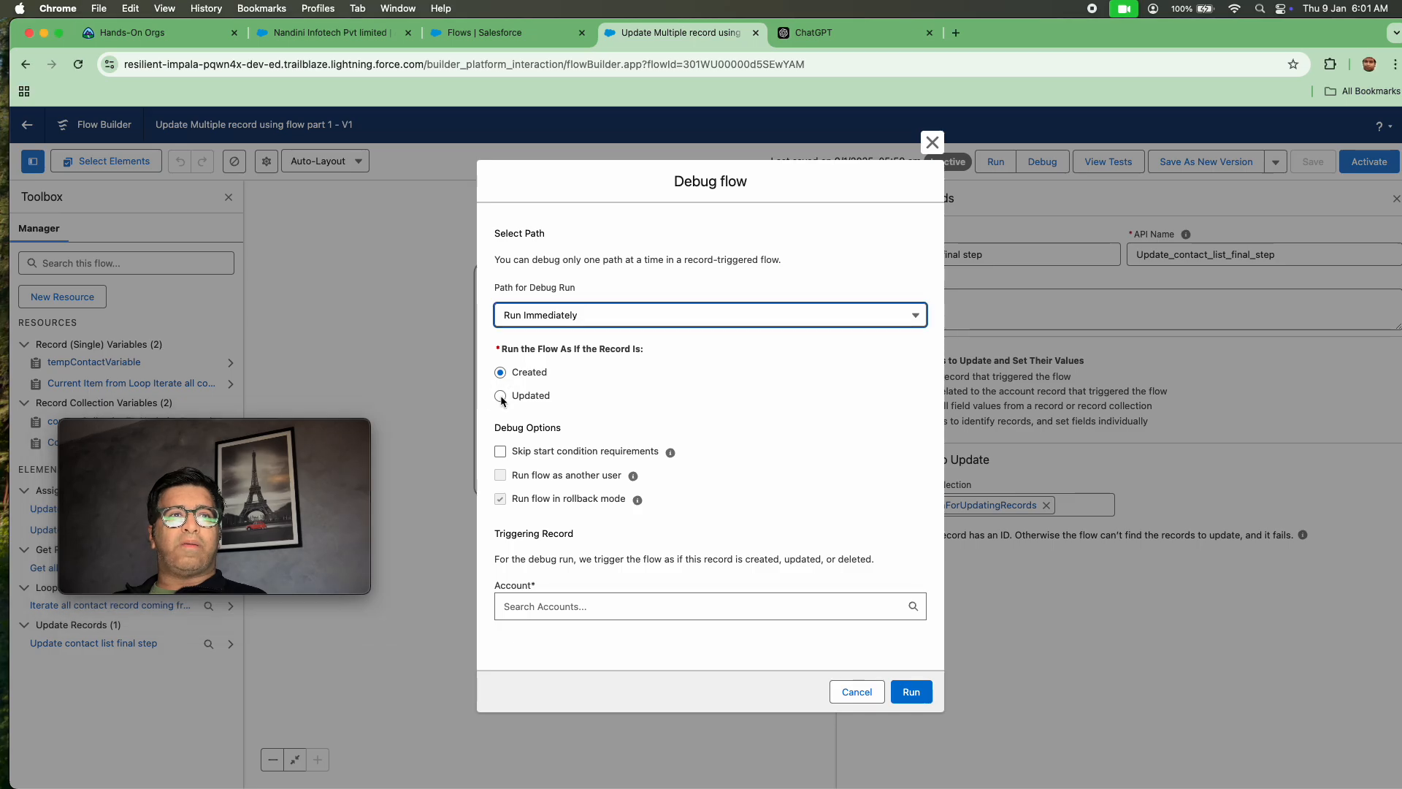
{"action": "left_click", "coordinate": [501, 396]}
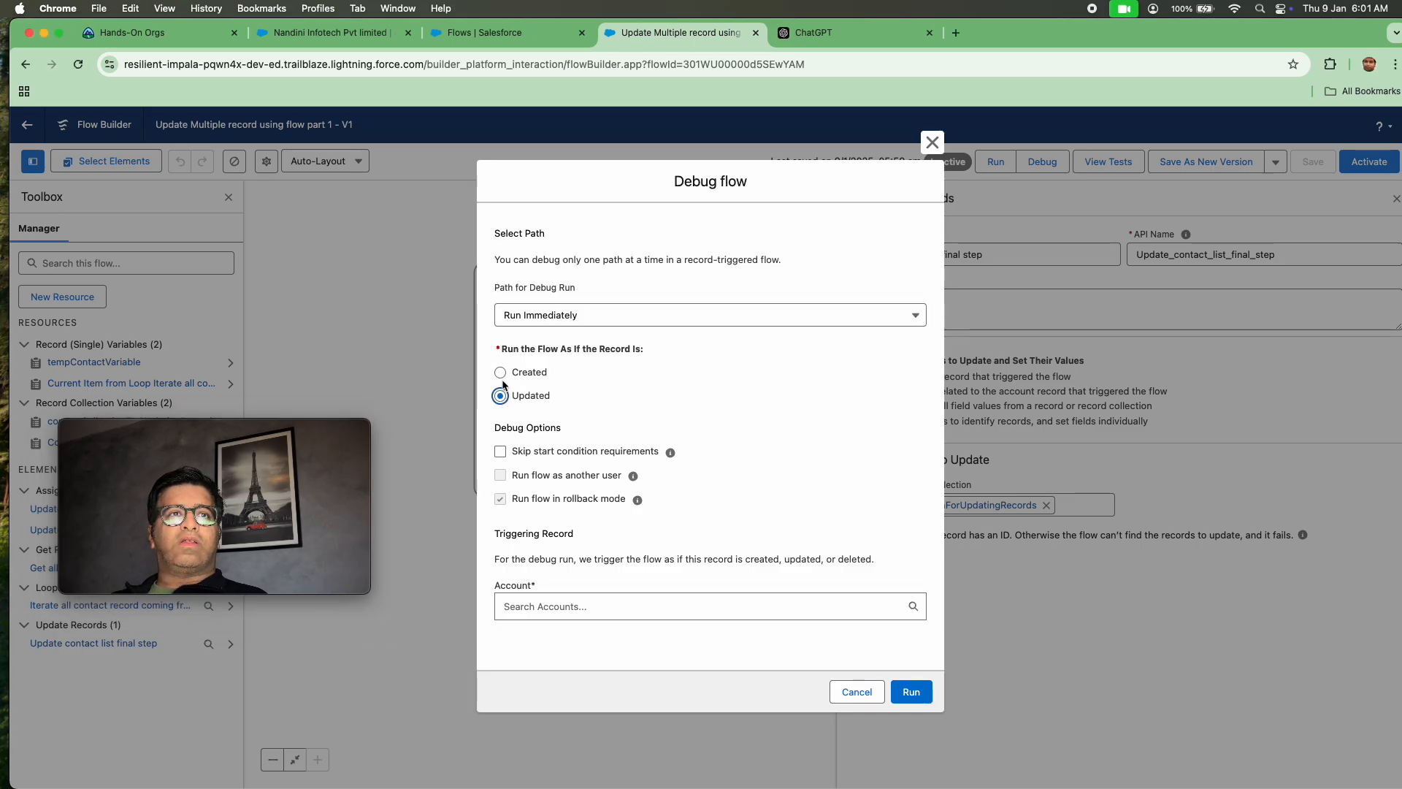
{"action": "left_click", "coordinate": [619, 613]}
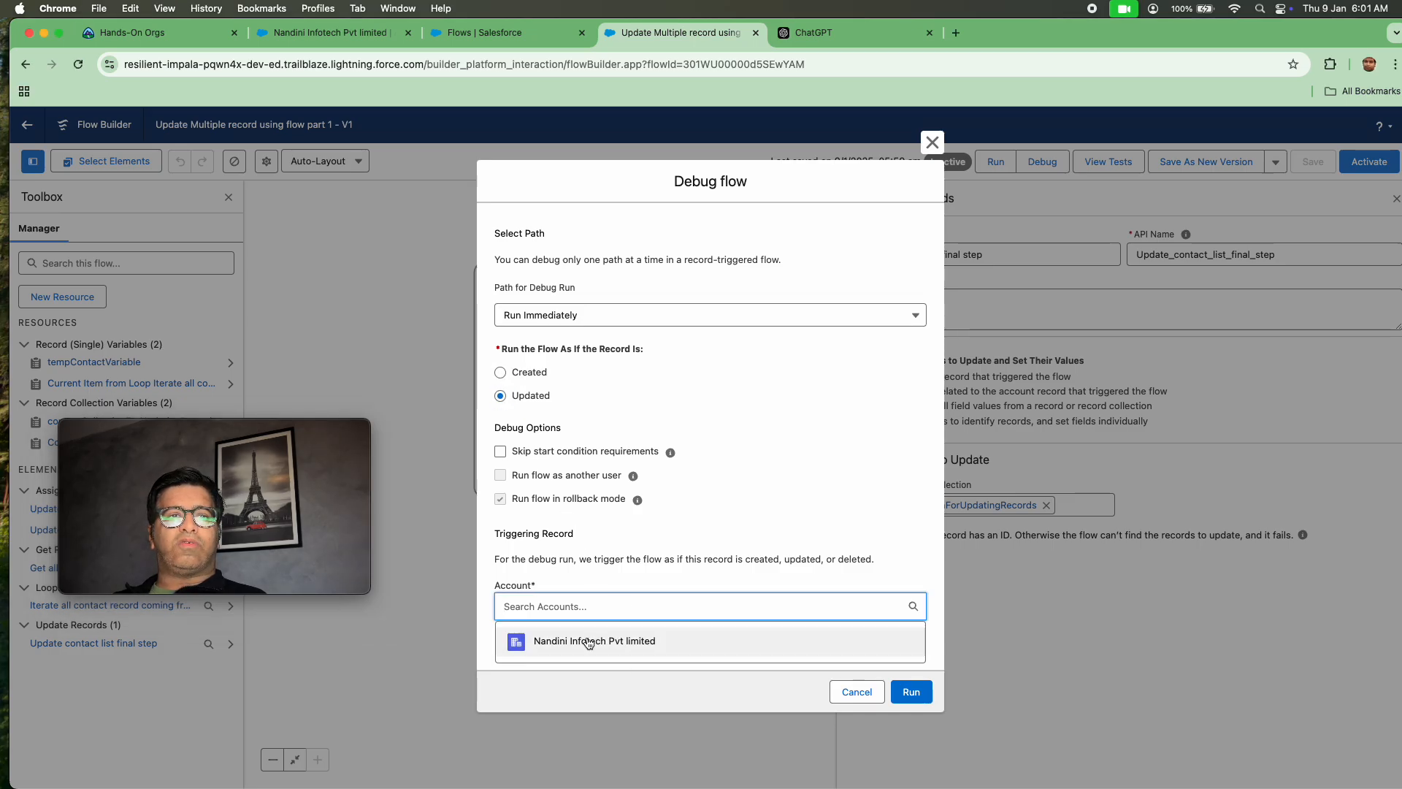
{"action": "left_click", "coordinate": [606, 641]}
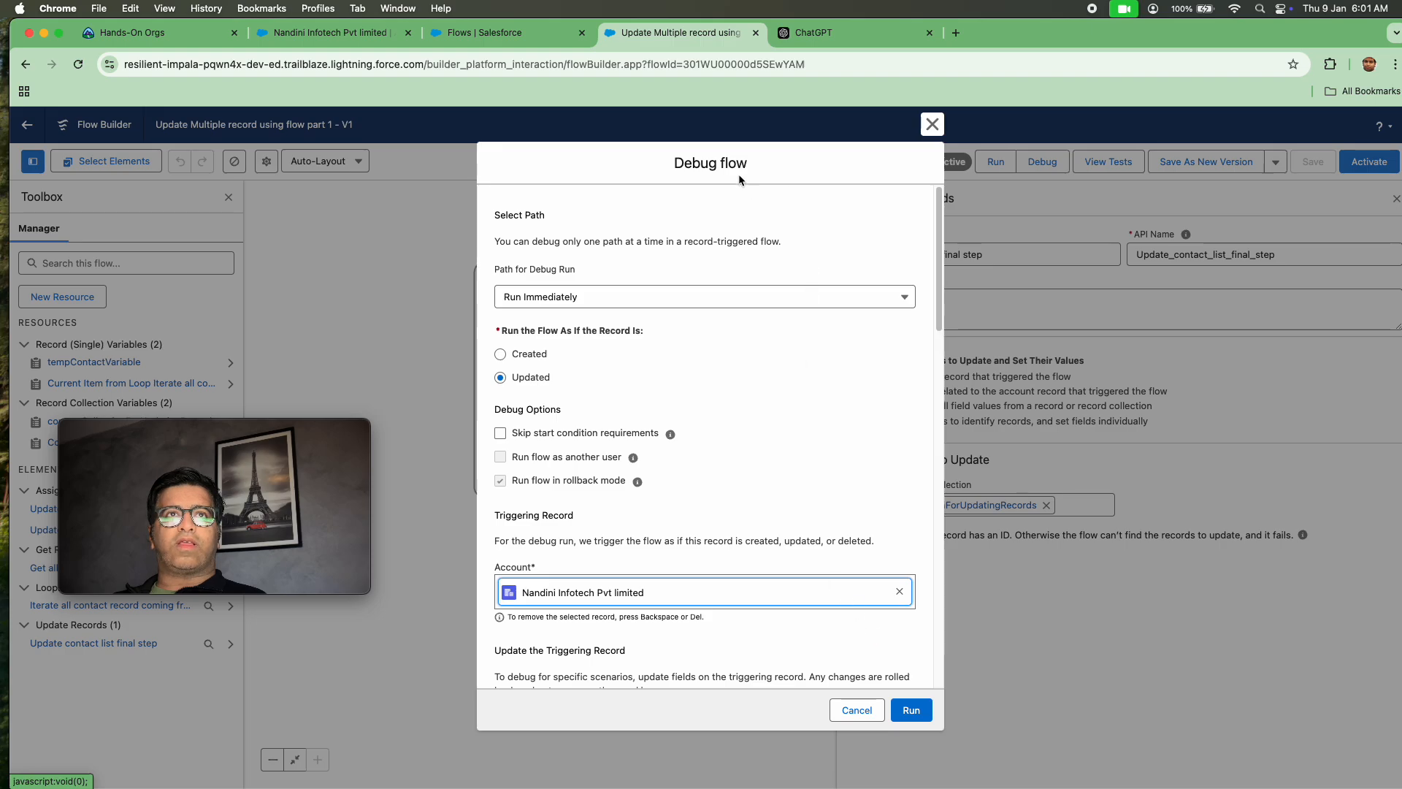
{"action": "double_click", "coordinate": [694, 165]}
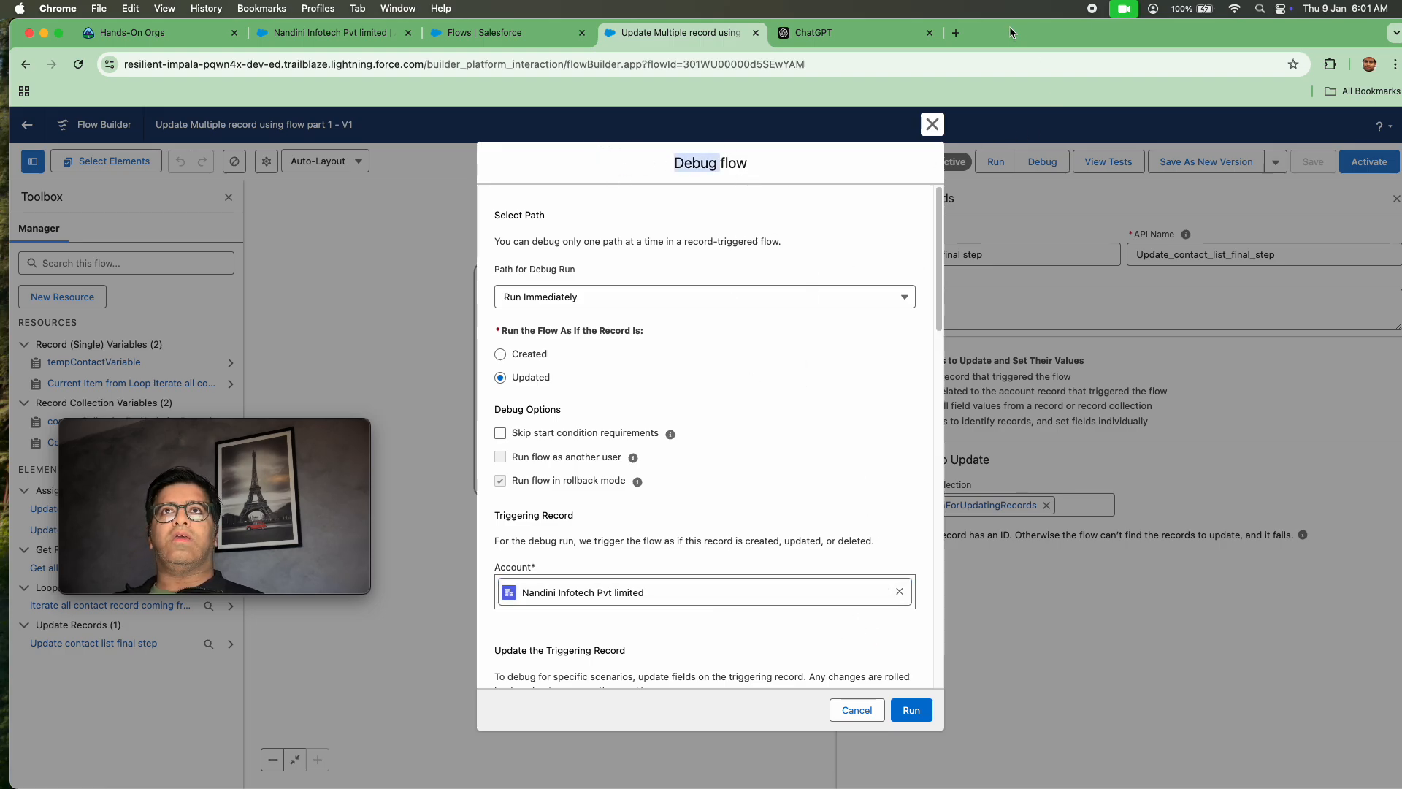
{"action": "left_click_drag", "start_coordinate": [1009, 27], "coordinate": [1232, 29]}
{"action": "left_click", "coordinate": [1132, 712]}
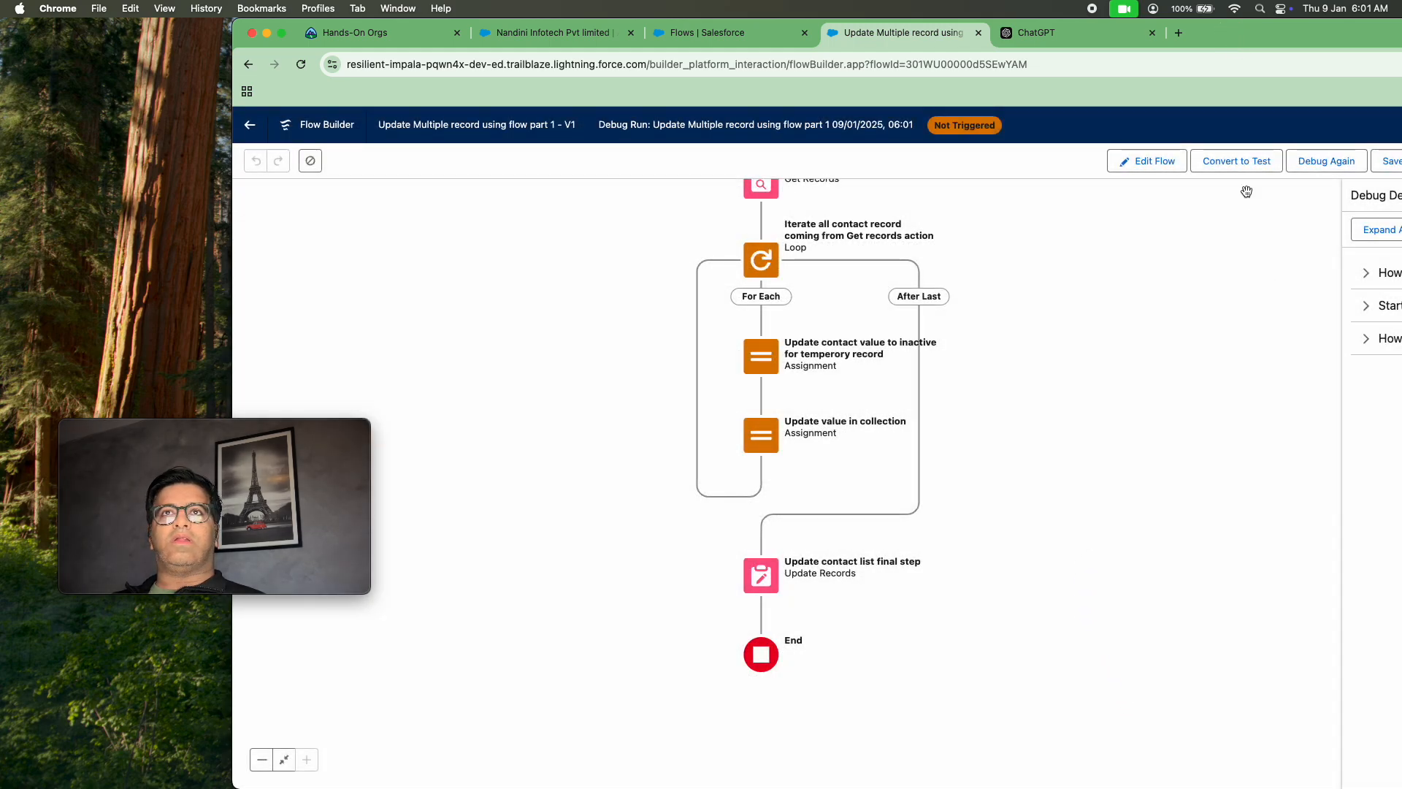
Activate the "Update Multiple record using flow part 1" flow.
{"action": "left_click_drag", "start_coordinate": [1208, 32], "coordinate": [930, 38]}
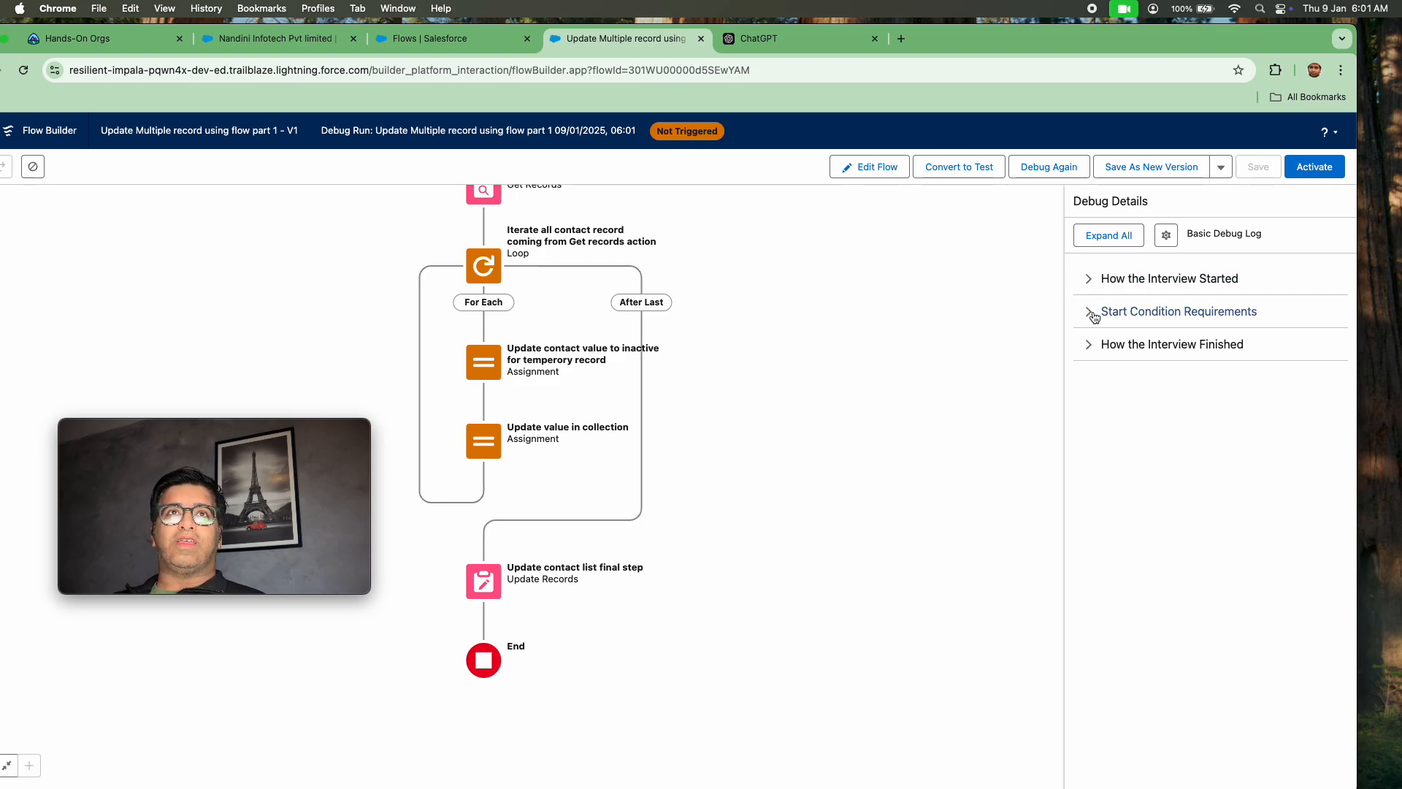
{"action": "left_click", "coordinate": [1323, 168]}
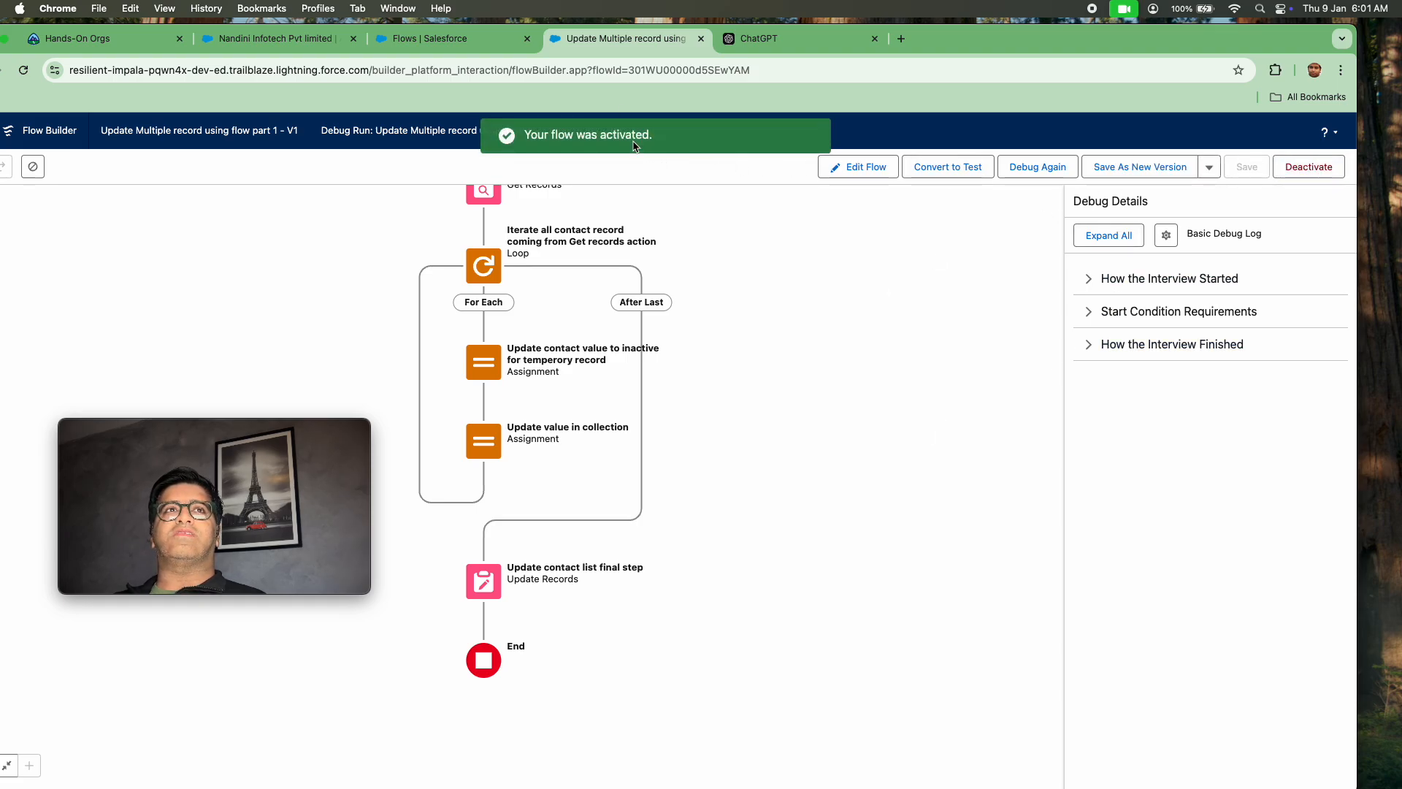
{"action": "double_click", "coordinate": [992, 38]}
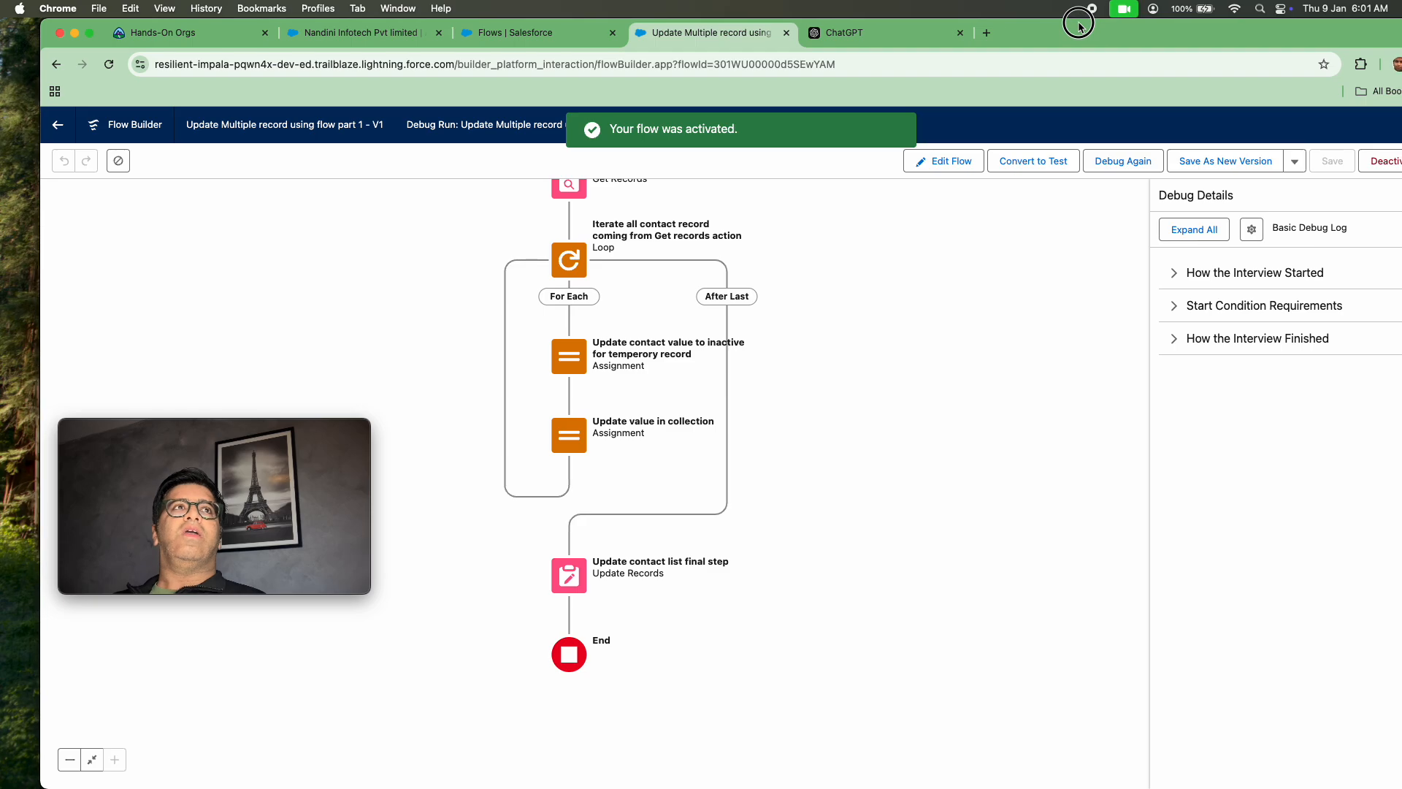
Go back to the Nandini Infotech Pvt limited account, set Active to Yes and save the record.
{"action": "left_click", "coordinate": [357, 9]}
{"action": "left_click", "coordinate": [303, 38]}
{"action": "left_click", "coordinate": [303, 38]}
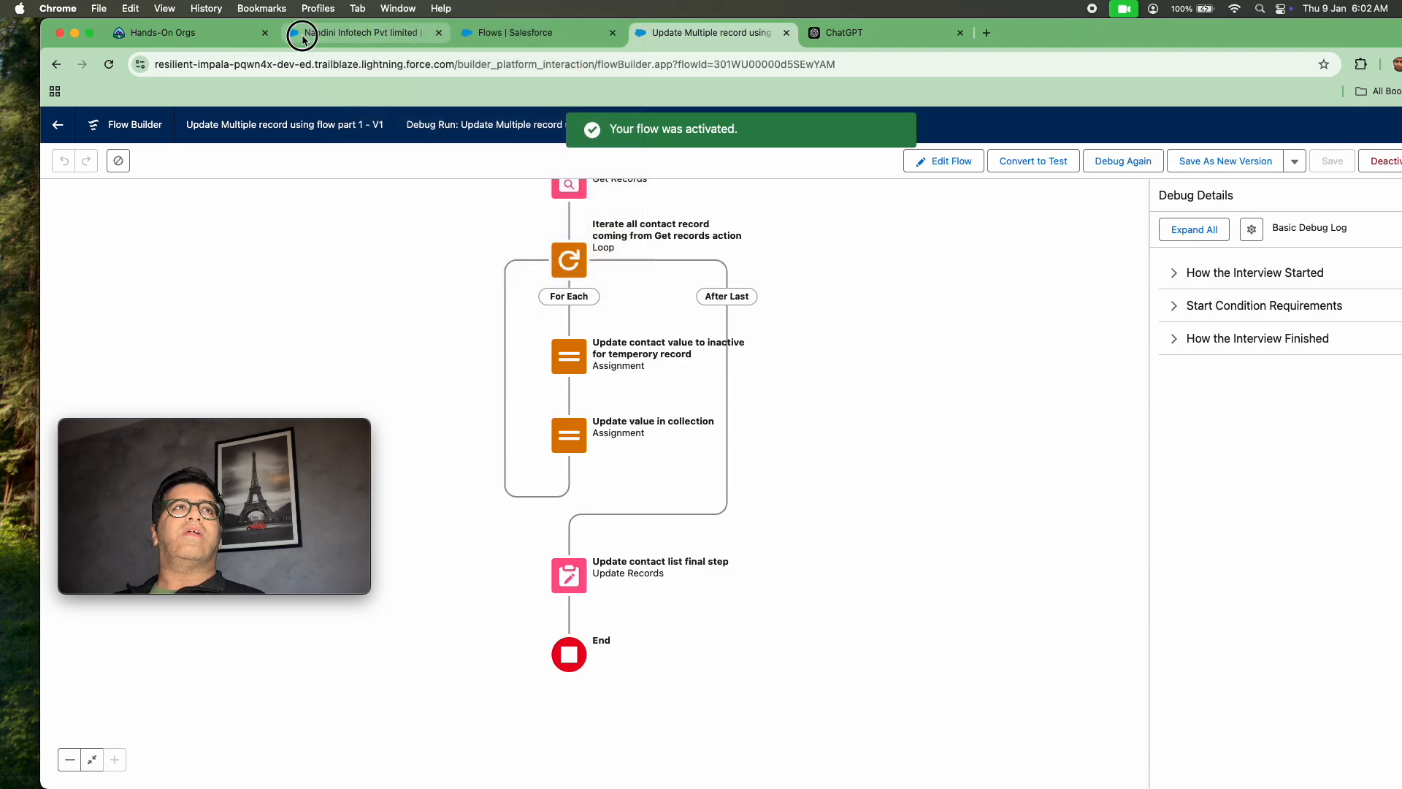
{"action": "left_click", "coordinate": [317, 34]}
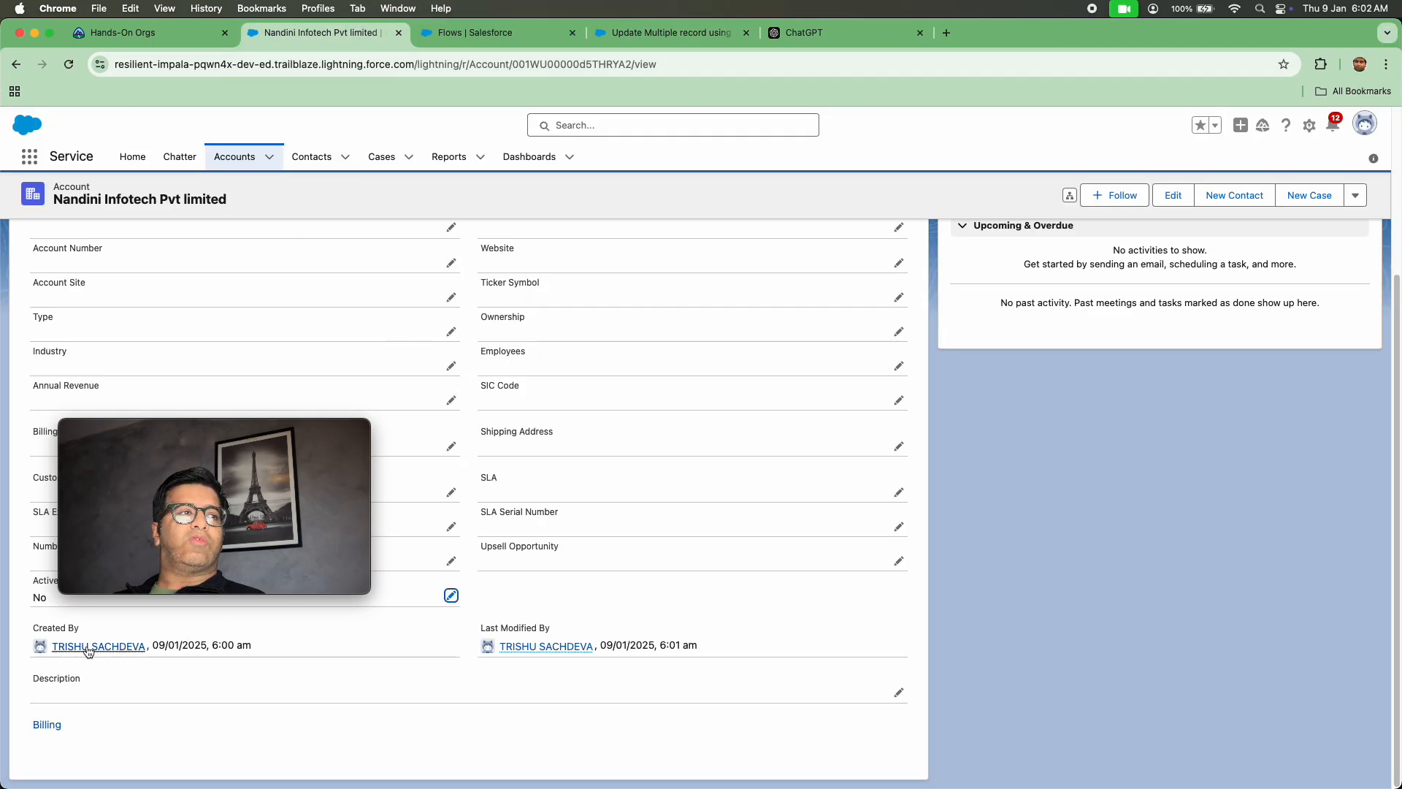
{"action": "left_click", "coordinate": [451, 596]}
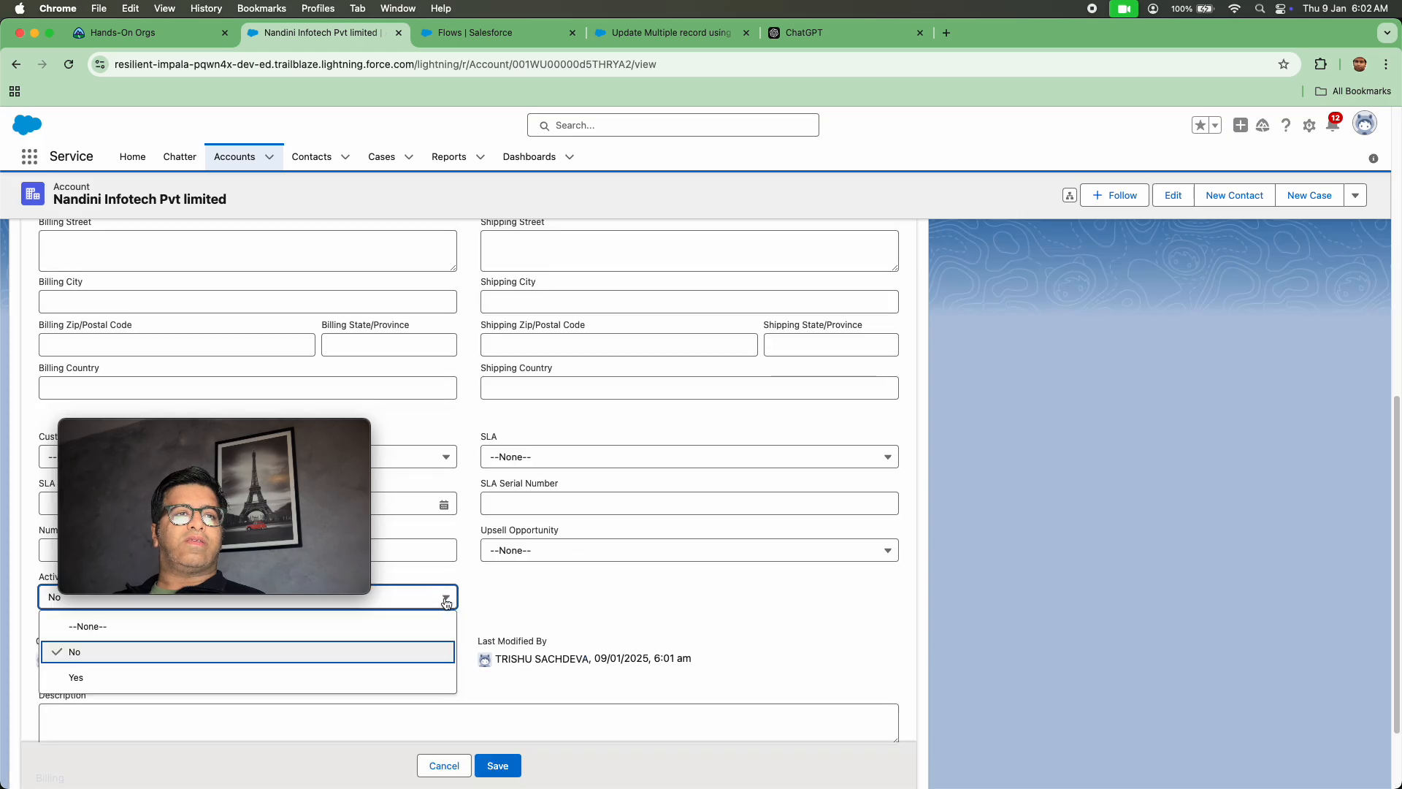
{"action": "left_click", "coordinate": [269, 675]}
{"action": "left_click", "coordinate": [511, 765]}
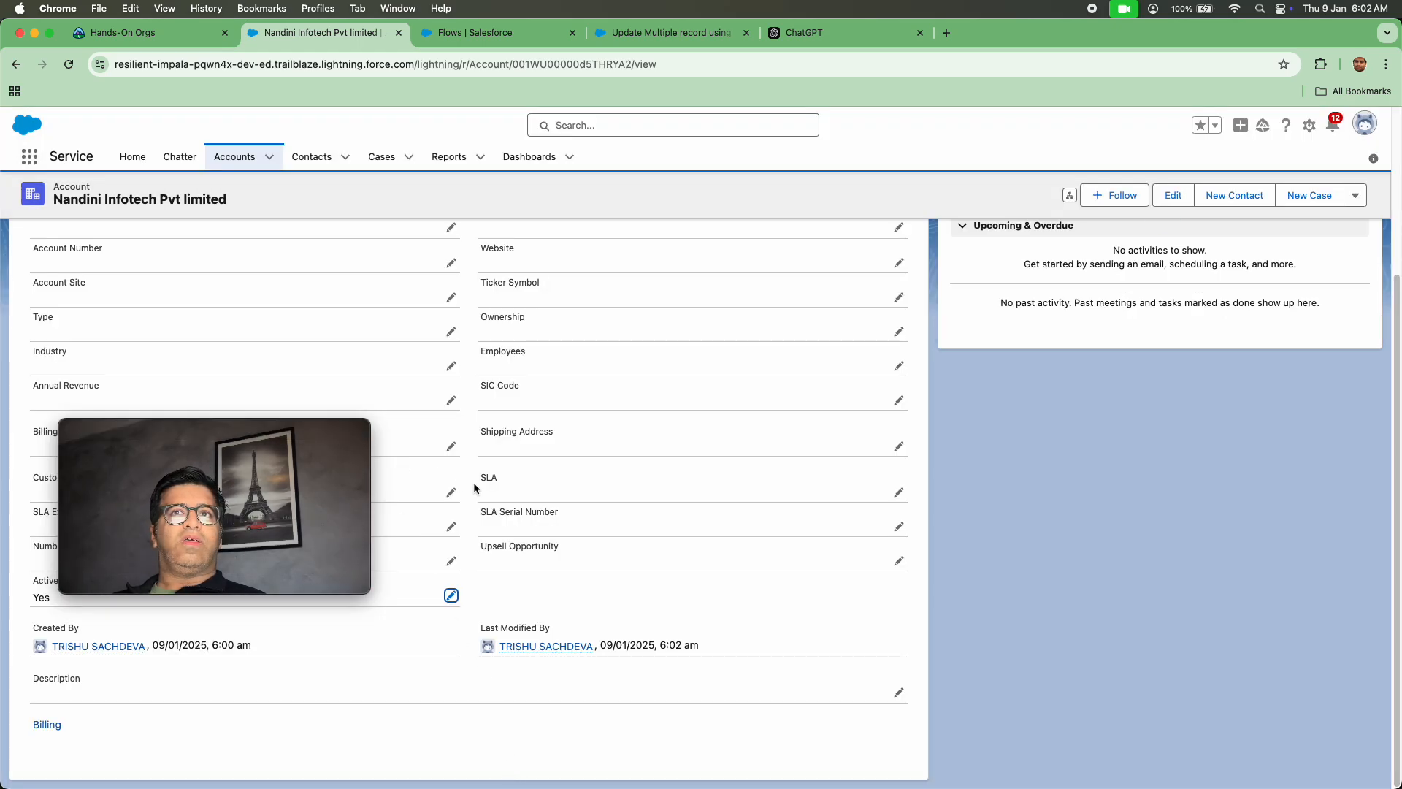
Open contact c3 from the account's related contacts and check the Status field in its details.
{"action": "left_click", "coordinate": [50, 316]}
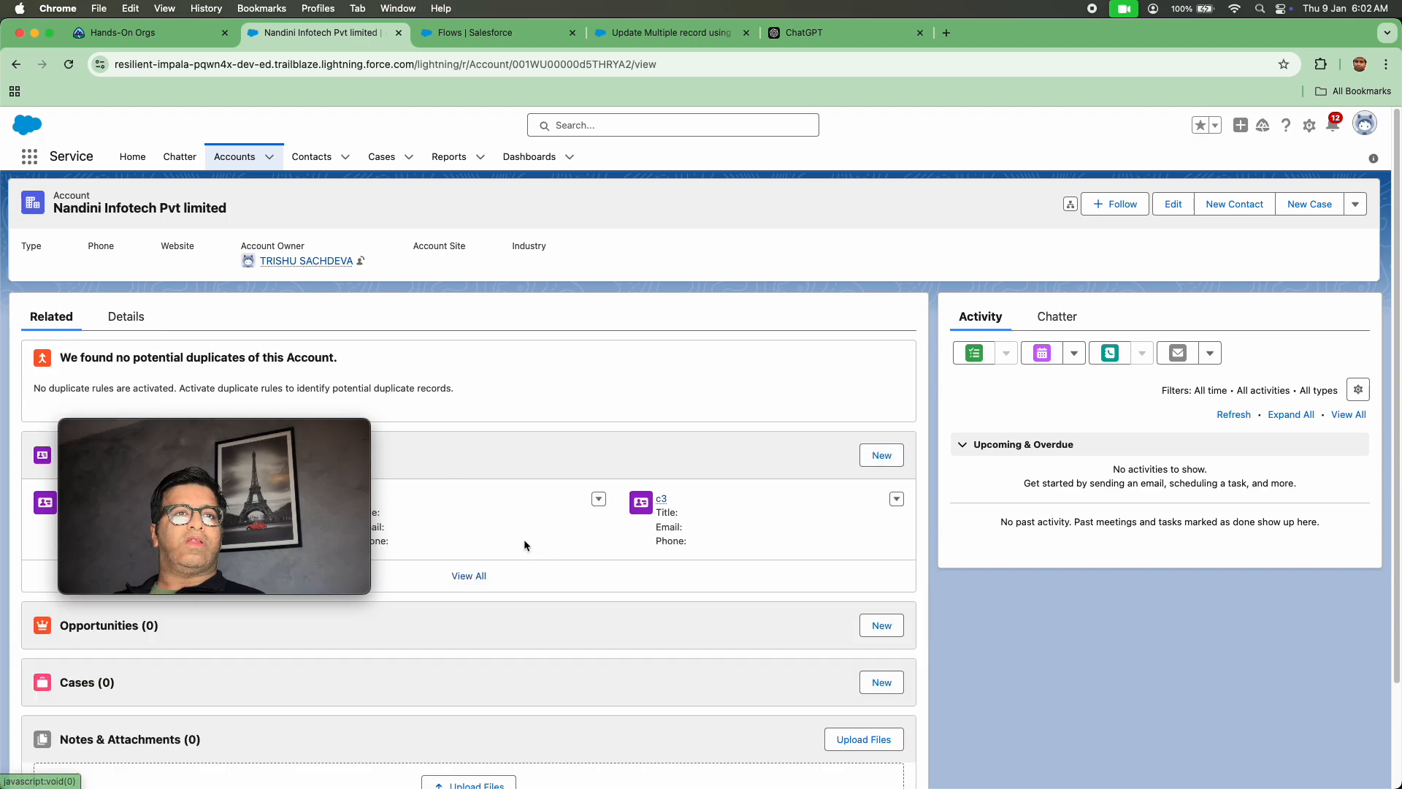
{"action": "left_click", "coordinate": [657, 502]}
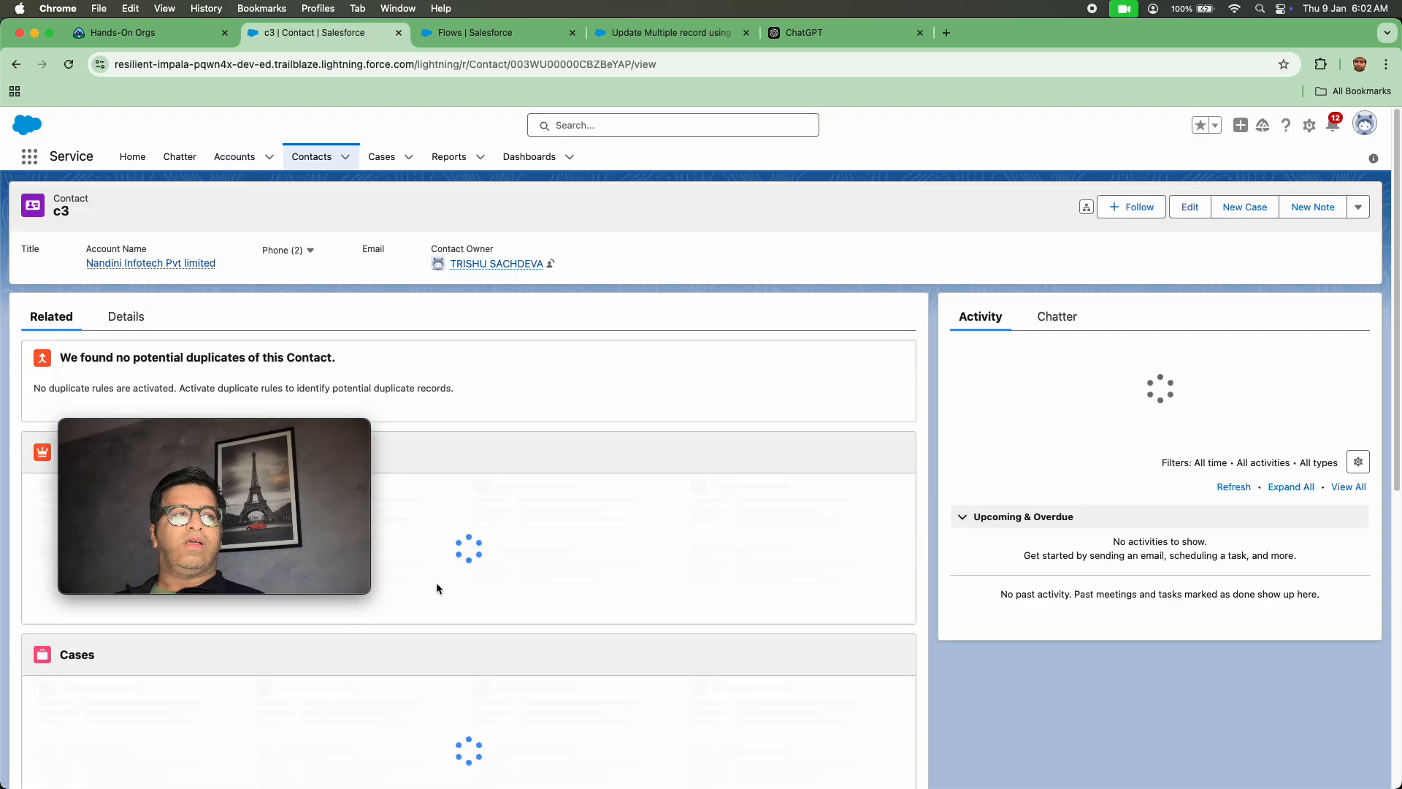
{"action": "left_click", "coordinate": [139, 321]}
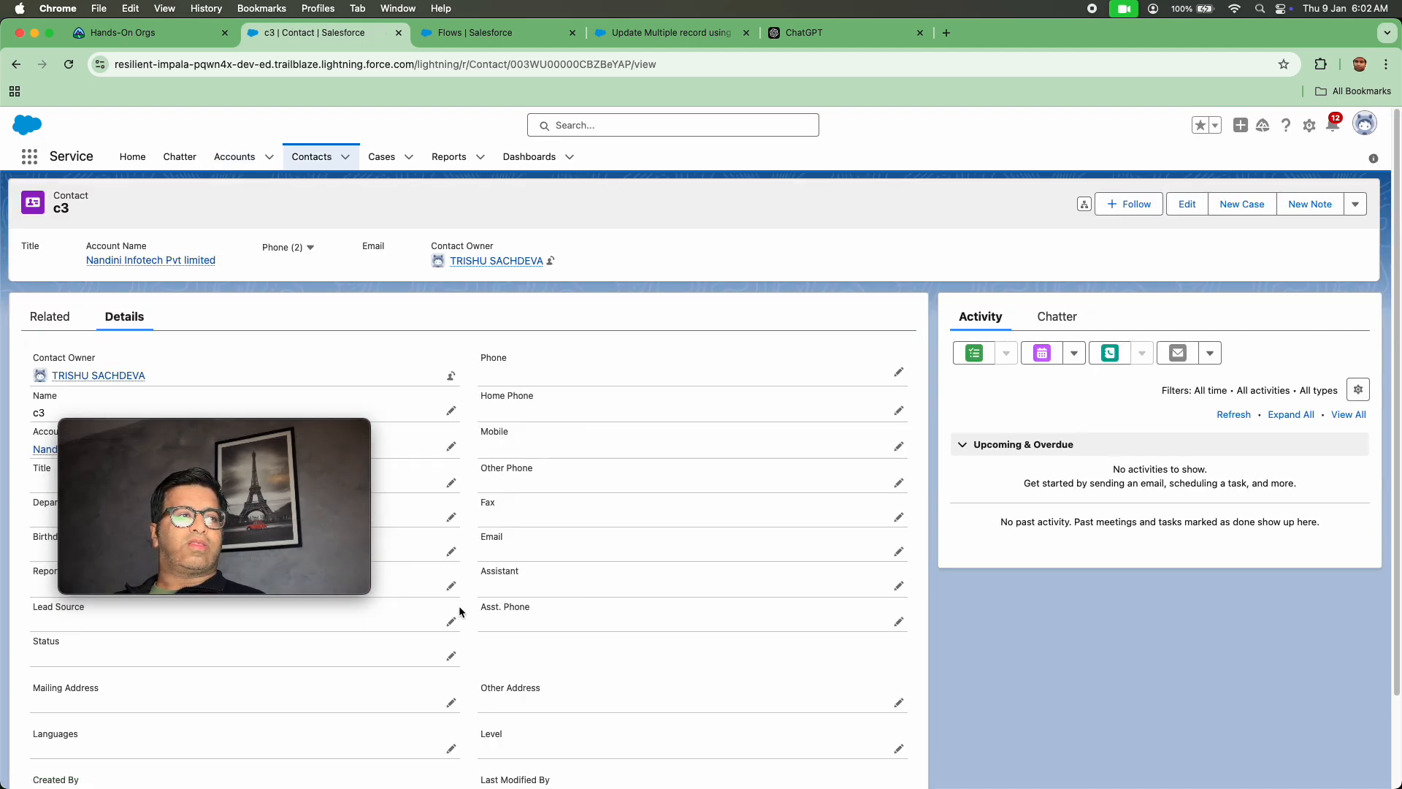
{"action": "left_click", "coordinate": [49, 316]}
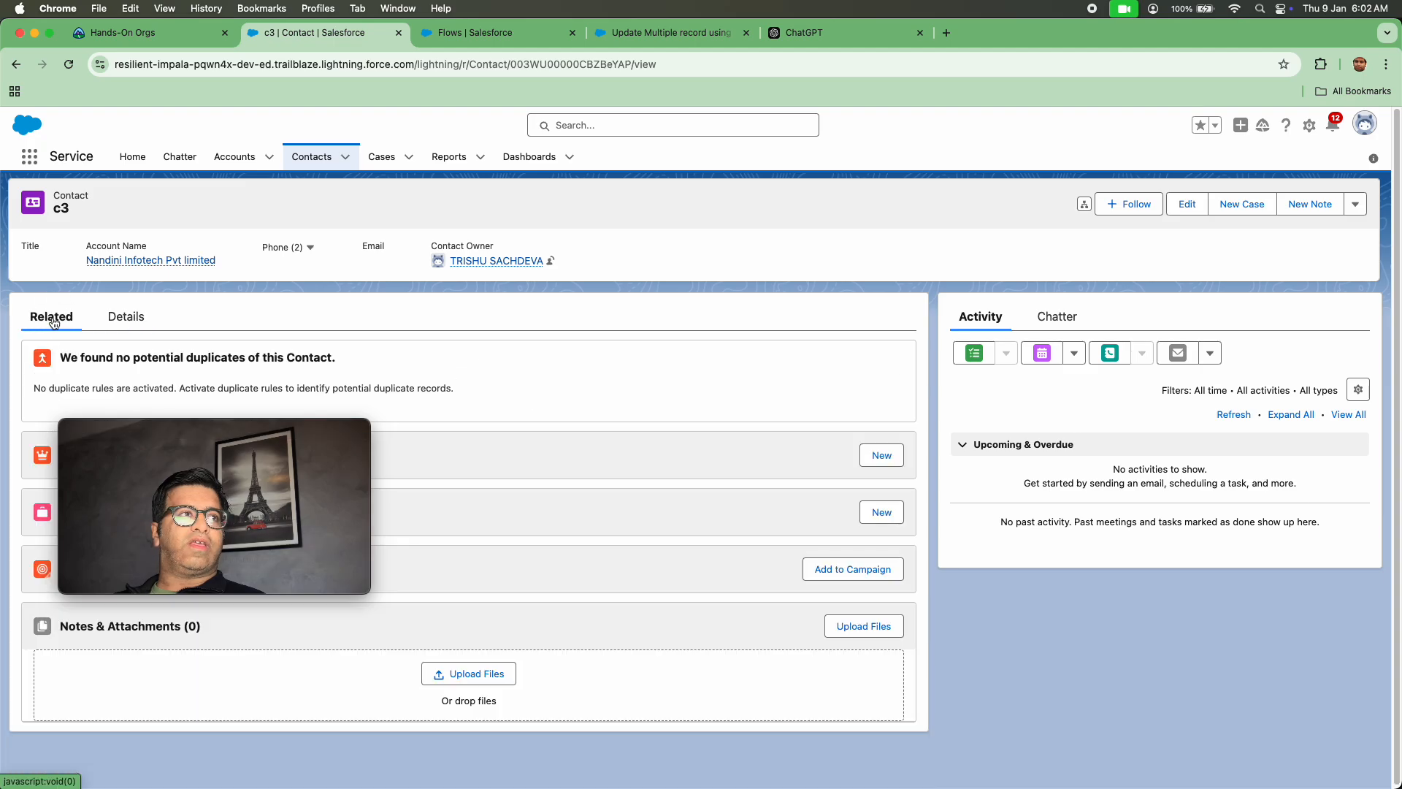
Return to the Nandini Infotech Pvt limited account, set Active to No in its details and save.
{"action": "left_click", "coordinate": [162, 260]}
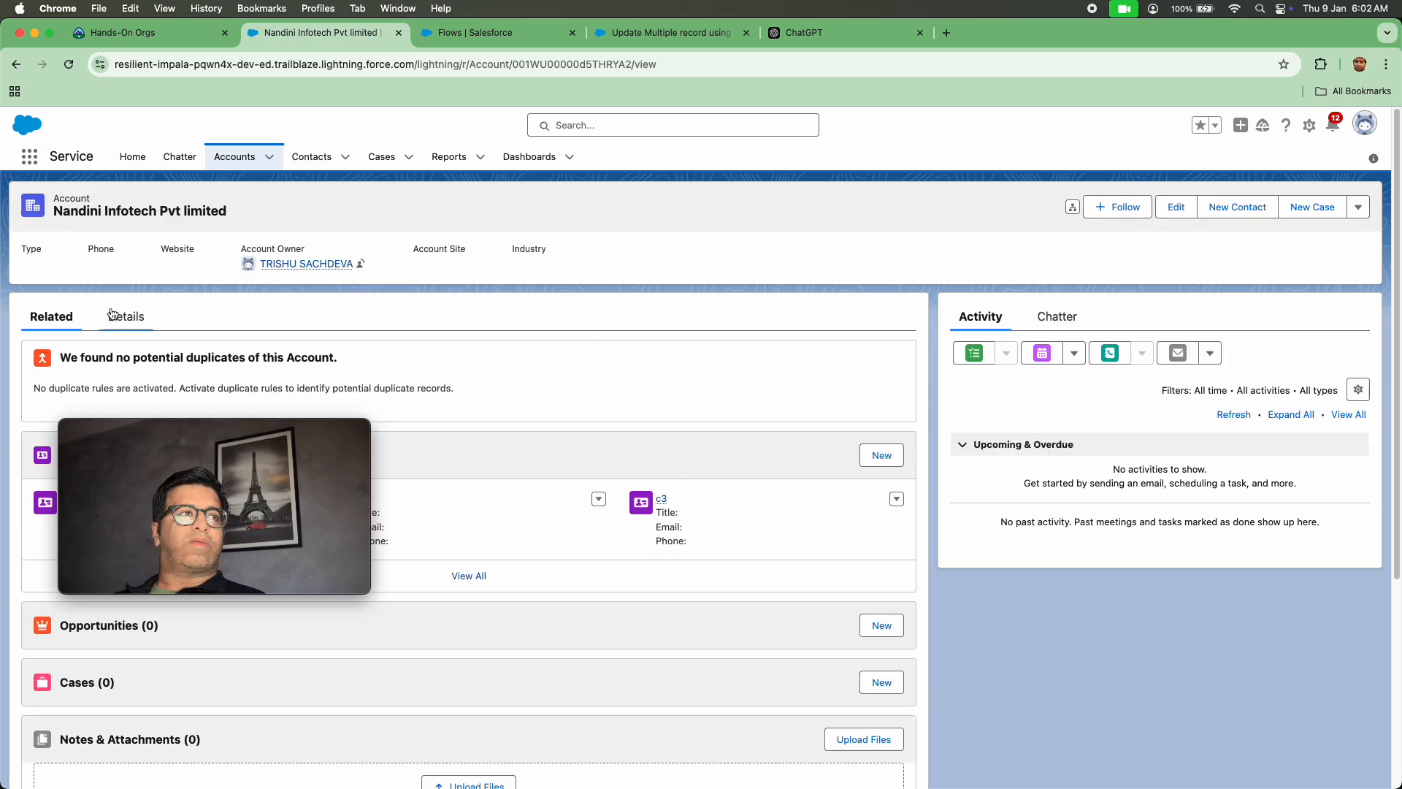
{"action": "left_click", "coordinate": [126, 316]}
{"action": "scroll", "coordinate": [213, 730], "scroll_direction": "down", "scroll_amount": 3}
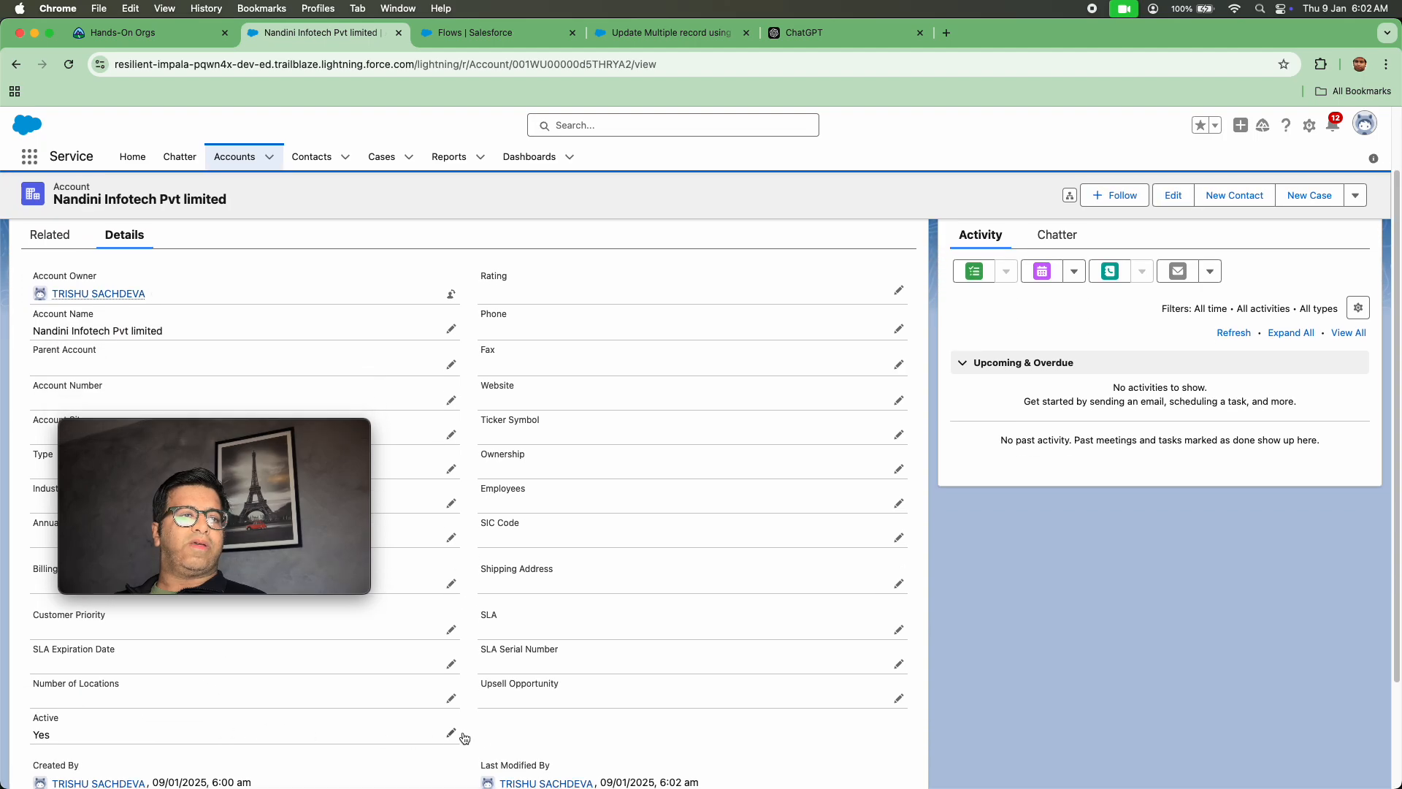
{"action": "left_click", "coordinate": [453, 737]}
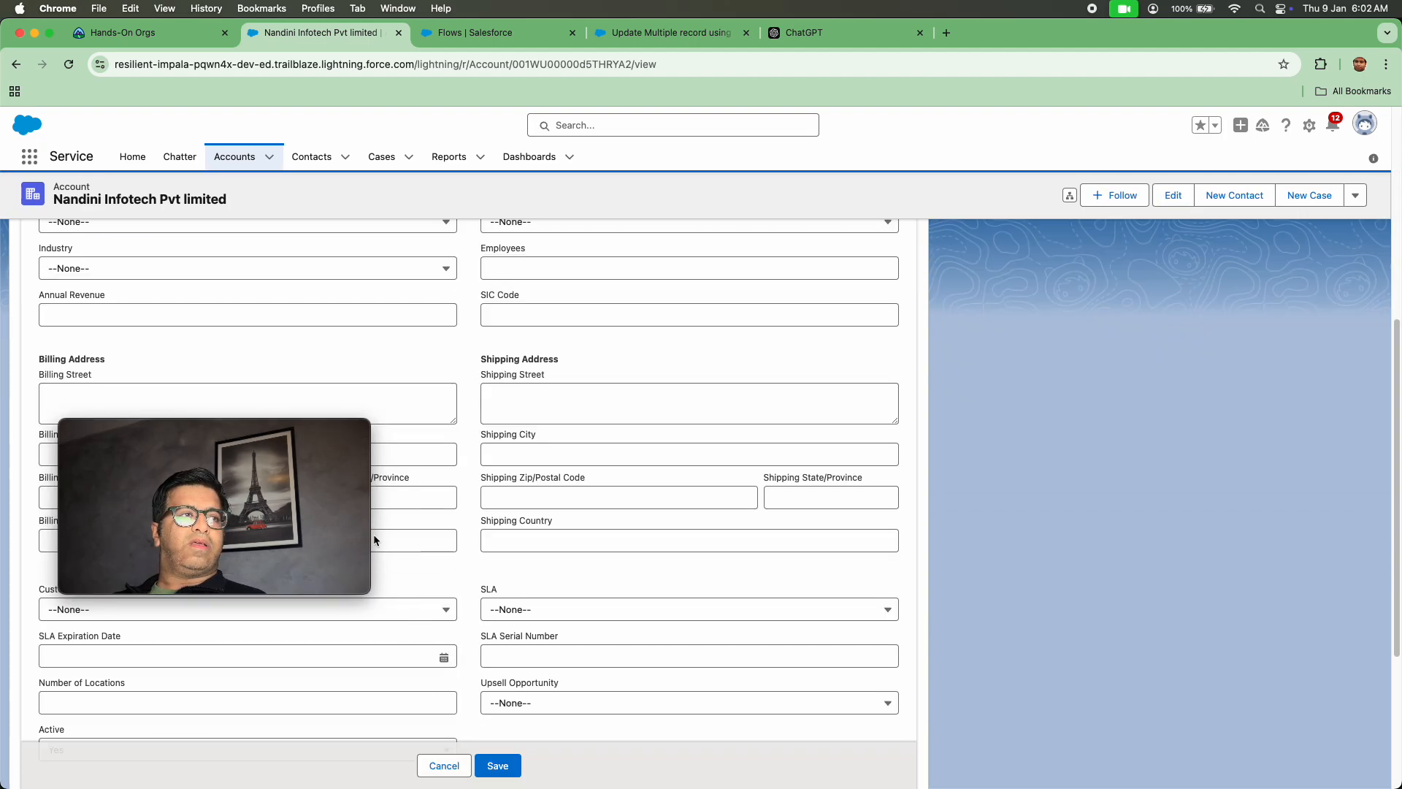
{"action": "left_click_drag", "start_coordinate": [217, 427], "coordinate": [1035, 423]}
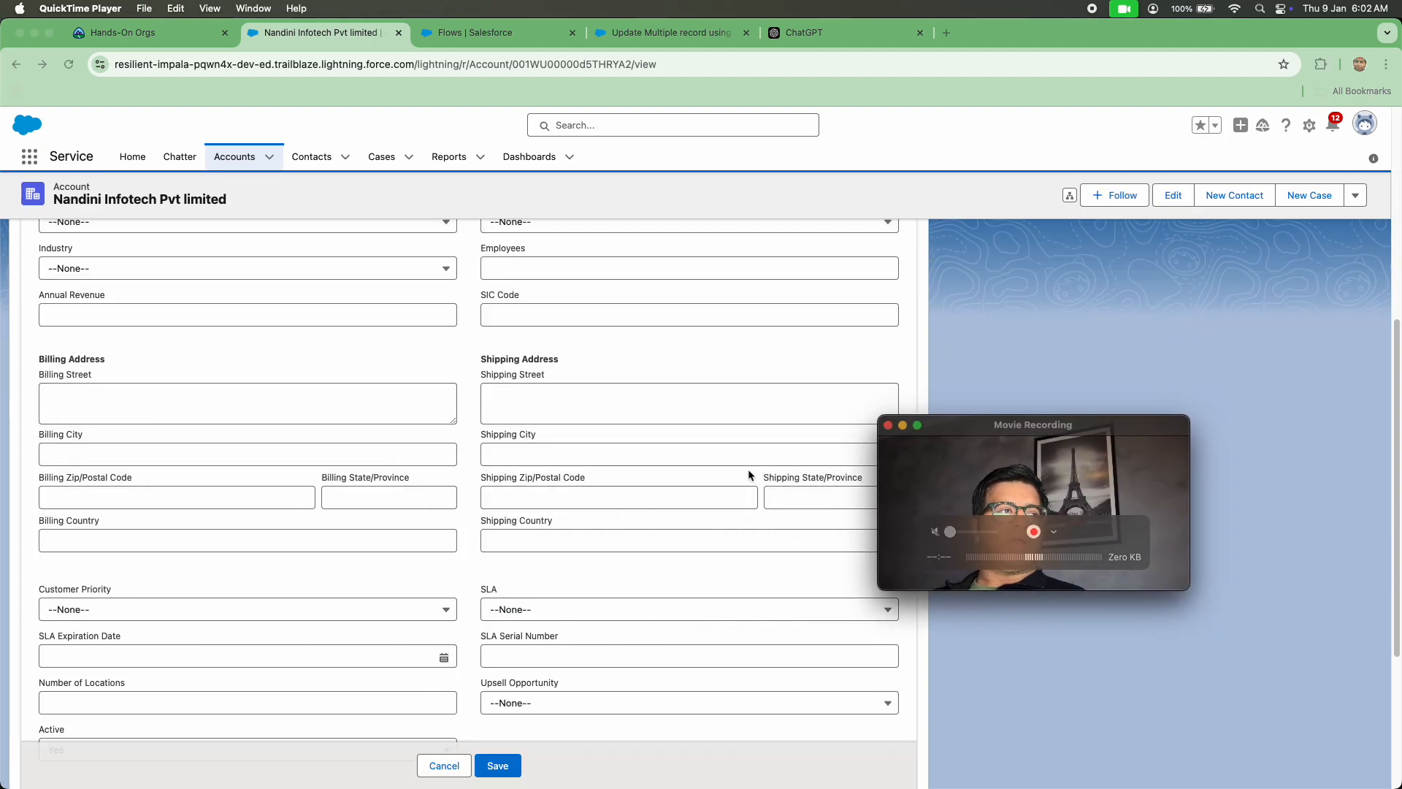
{"action": "scroll", "coordinate": [242, 642], "scroll_direction": "down", "scroll_amount": 3}
{"action": "left_click", "coordinate": [263, 489]}
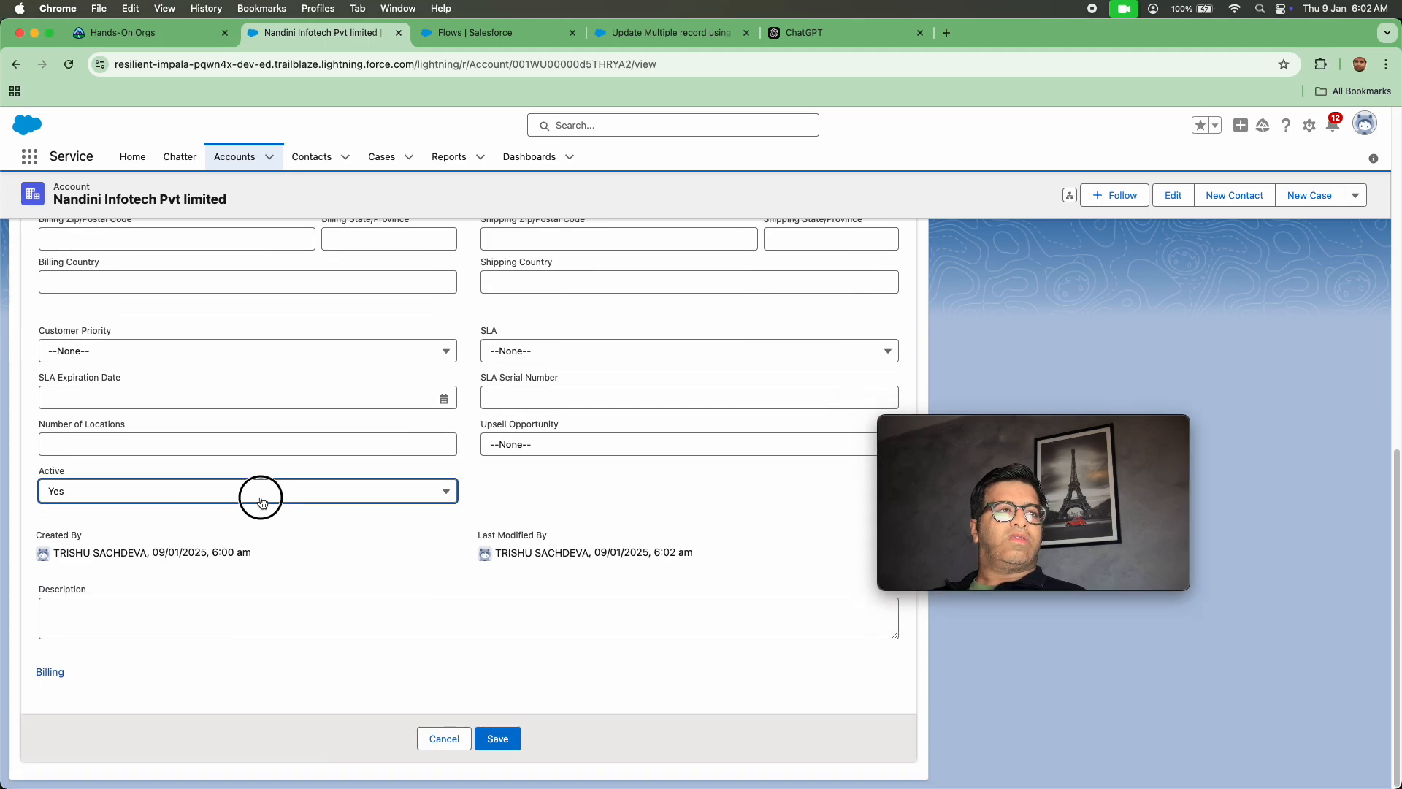
{"action": "left_click", "coordinate": [261, 546]}
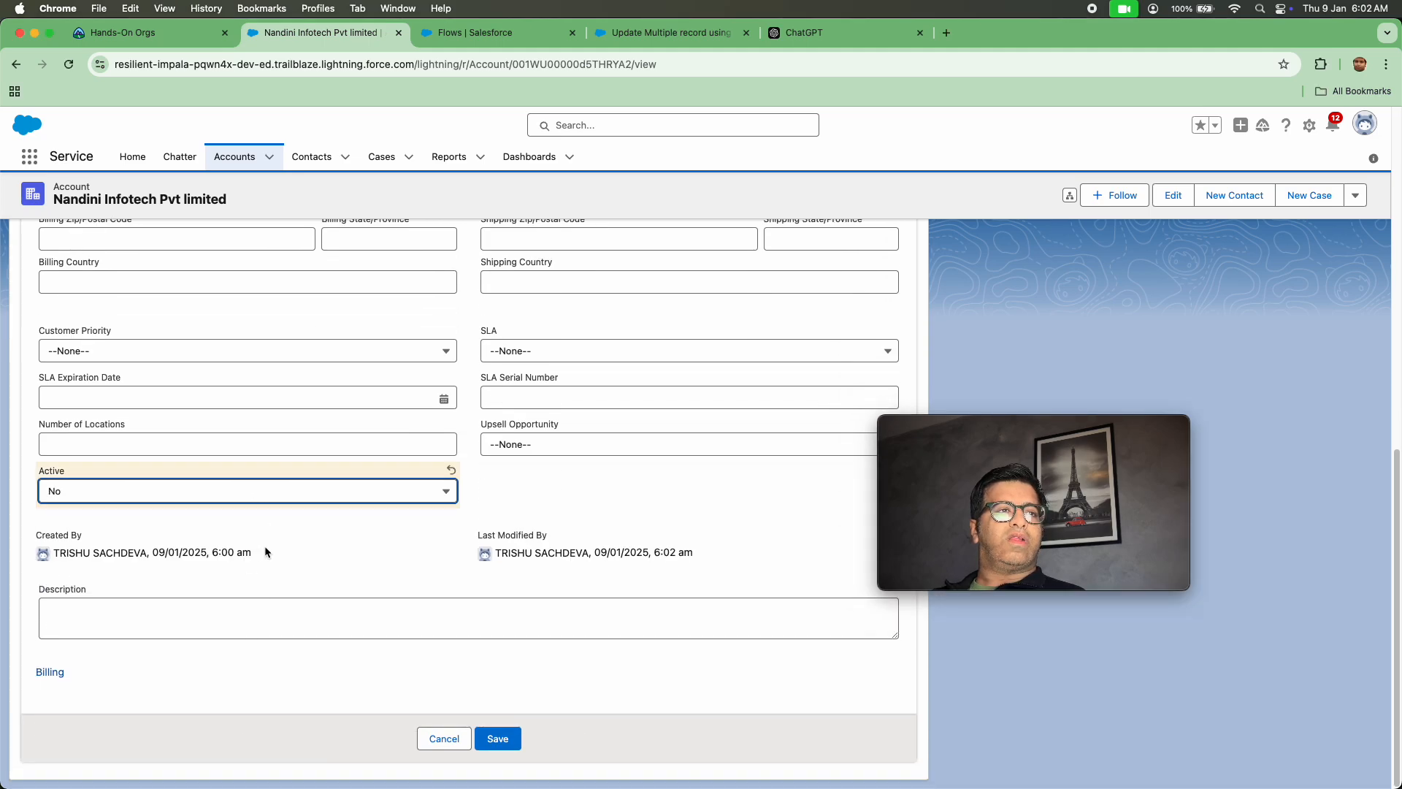
{"action": "left_click", "coordinate": [504, 740]}
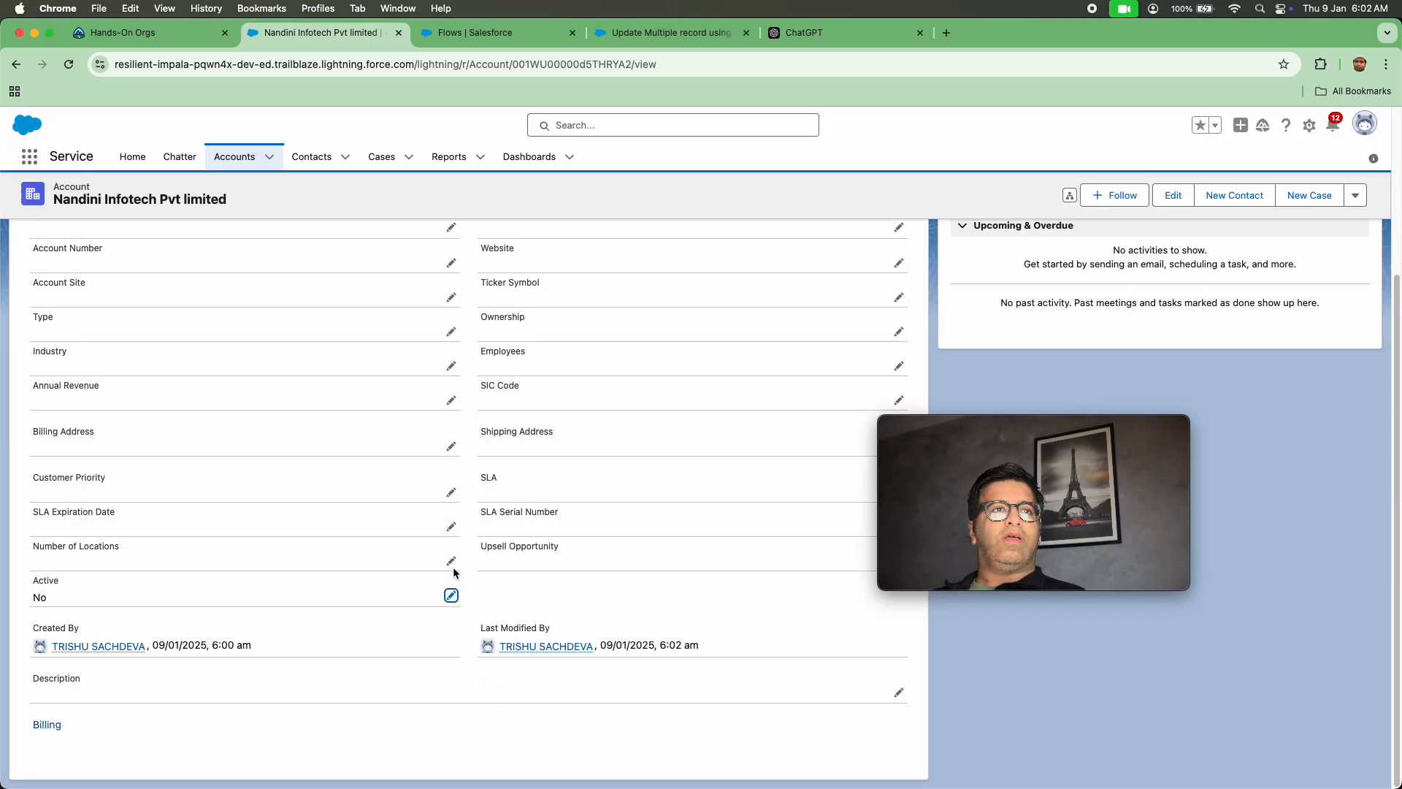
Open contact c1 from the account's related contacts and check its Status in the details.
{"action": "scroll", "coordinate": [295, 395], "scroll_direction": "up", "scroll_amount": 5}
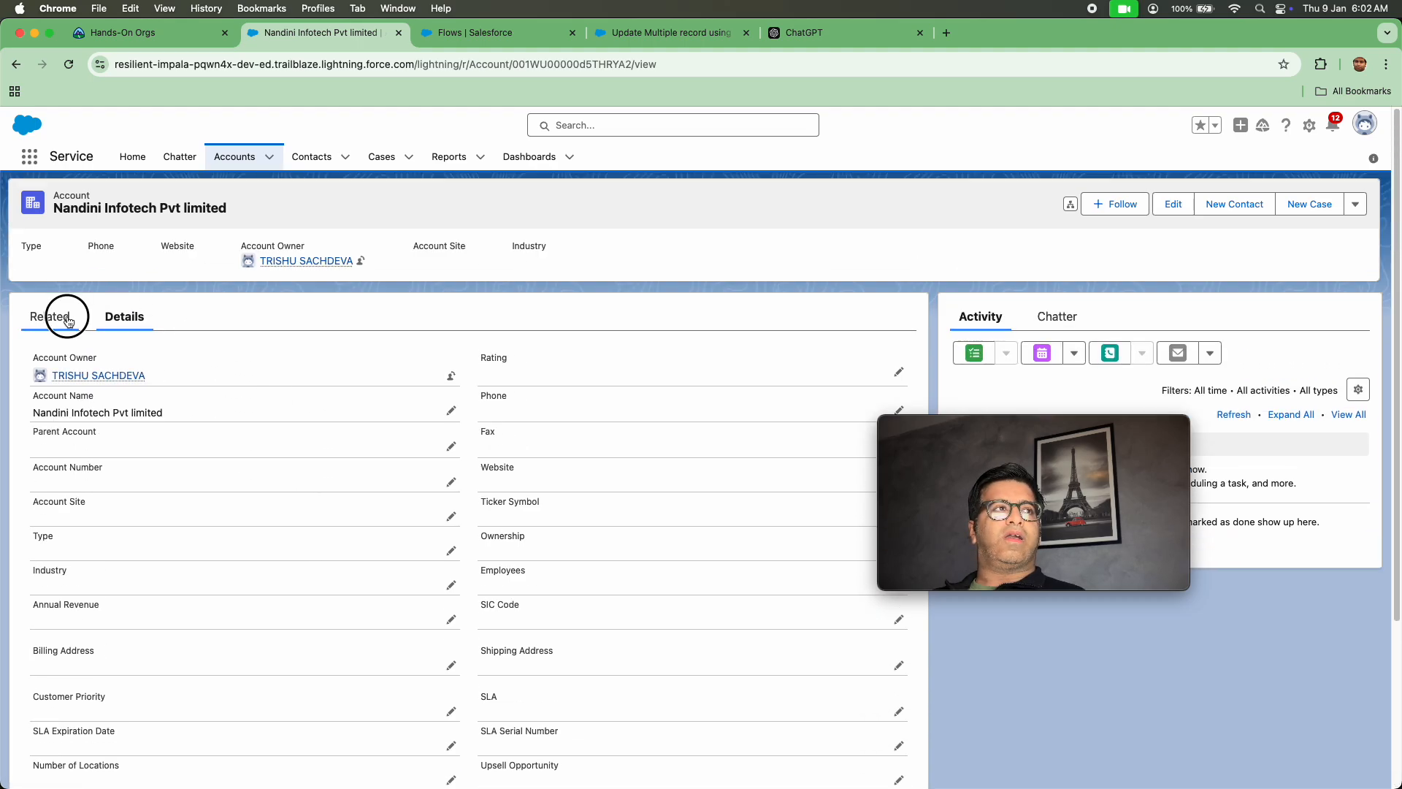
{"action": "left_click", "coordinate": [68, 320]}
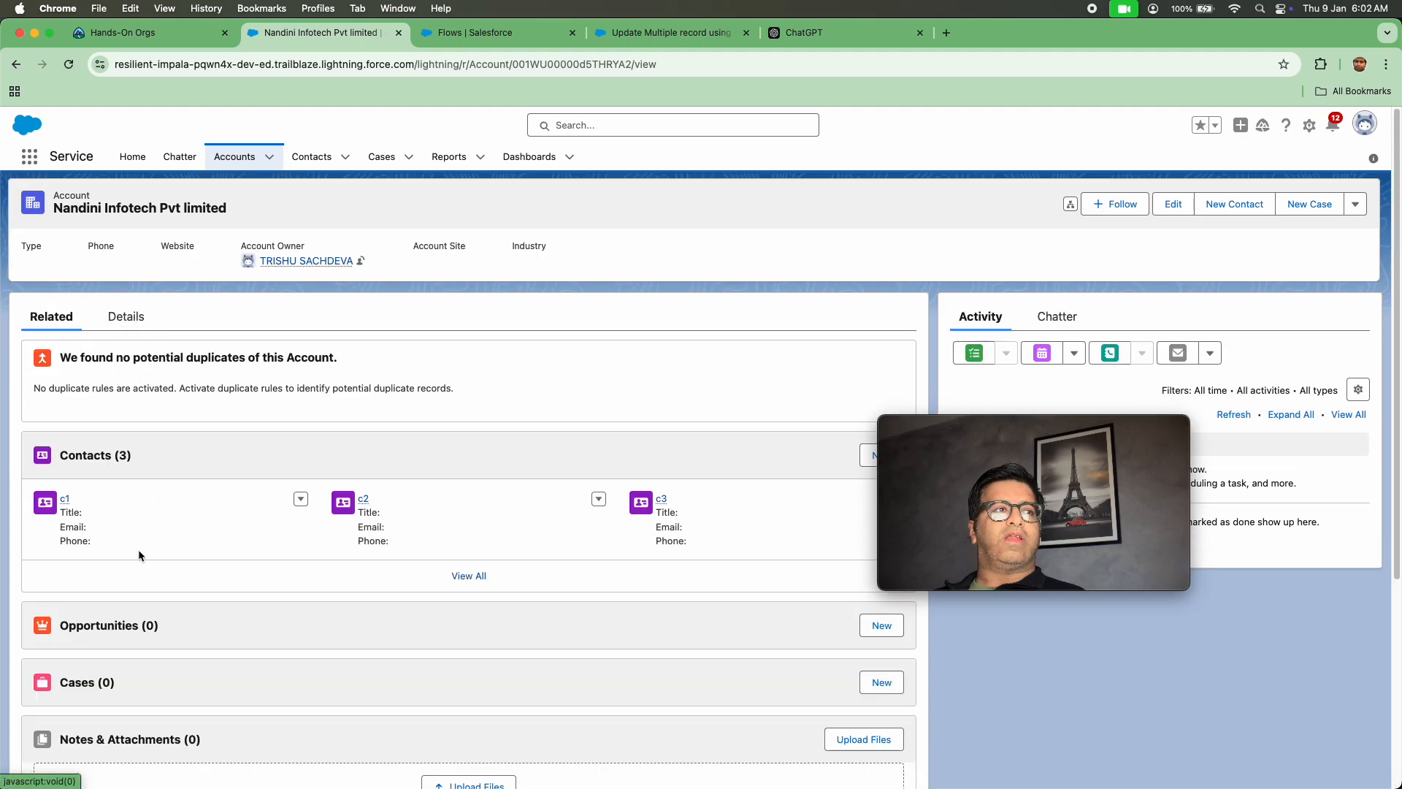
{"action": "left_click", "coordinate": [65, 500]}
{"action": "left_click", "coordinate": [124, 316]}
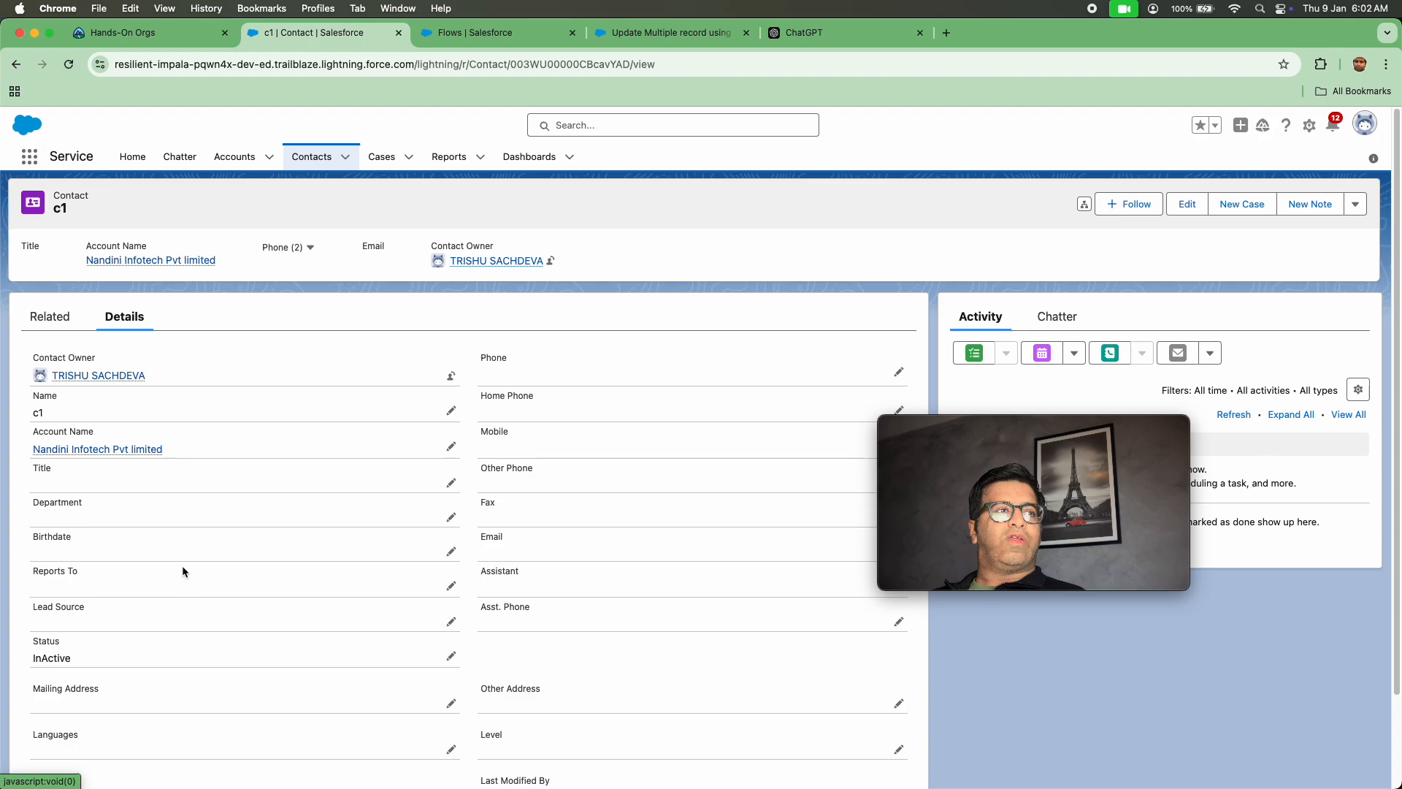
{"action": "scroll", "coordinate": [182, 565], "scroll_direction": "down", "scroll_amount": 2}
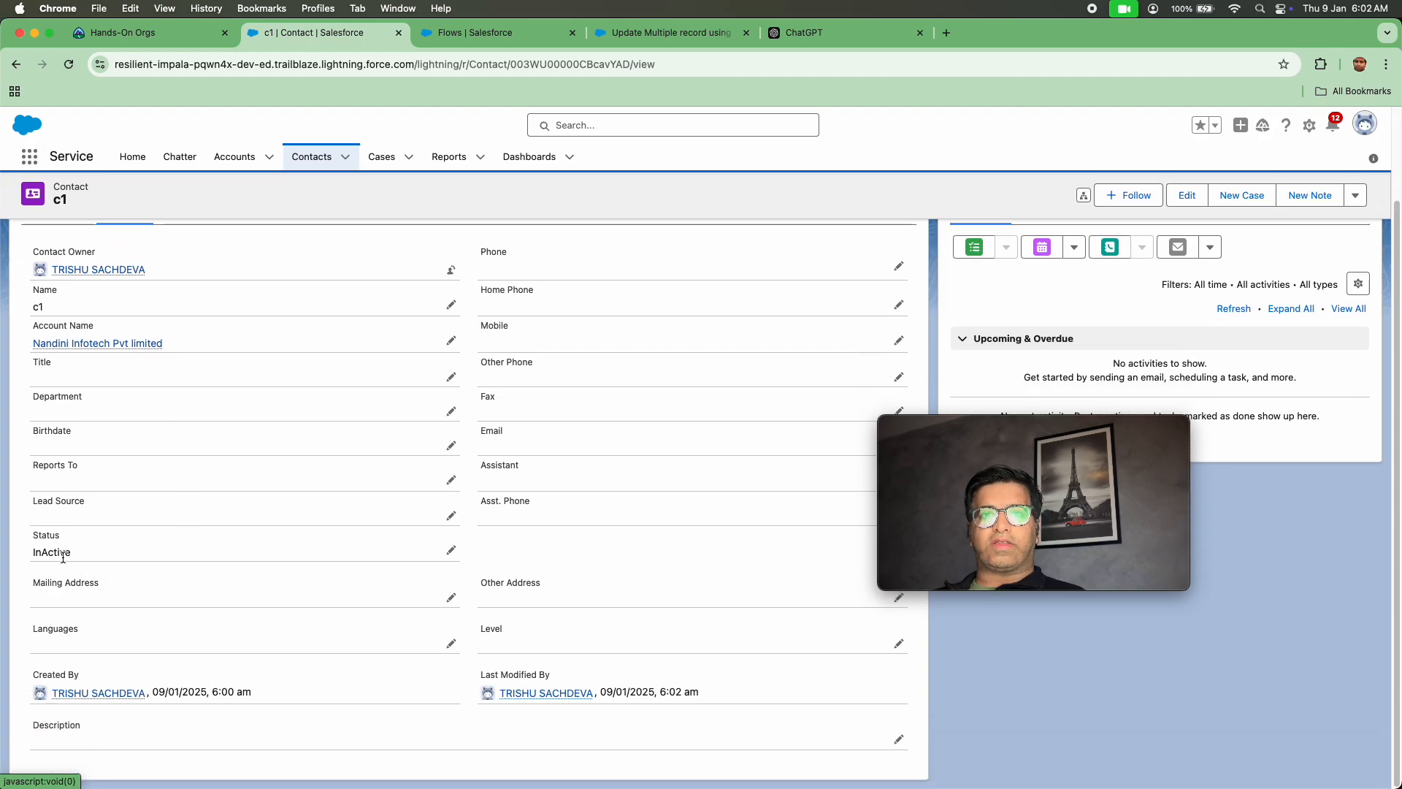
{"action": "scroll", "coordinate": [161, 402], "scroll_direction": "up", "scroll_amount": 3}
{"action": "left_click", "coordinate": [53, 319]}
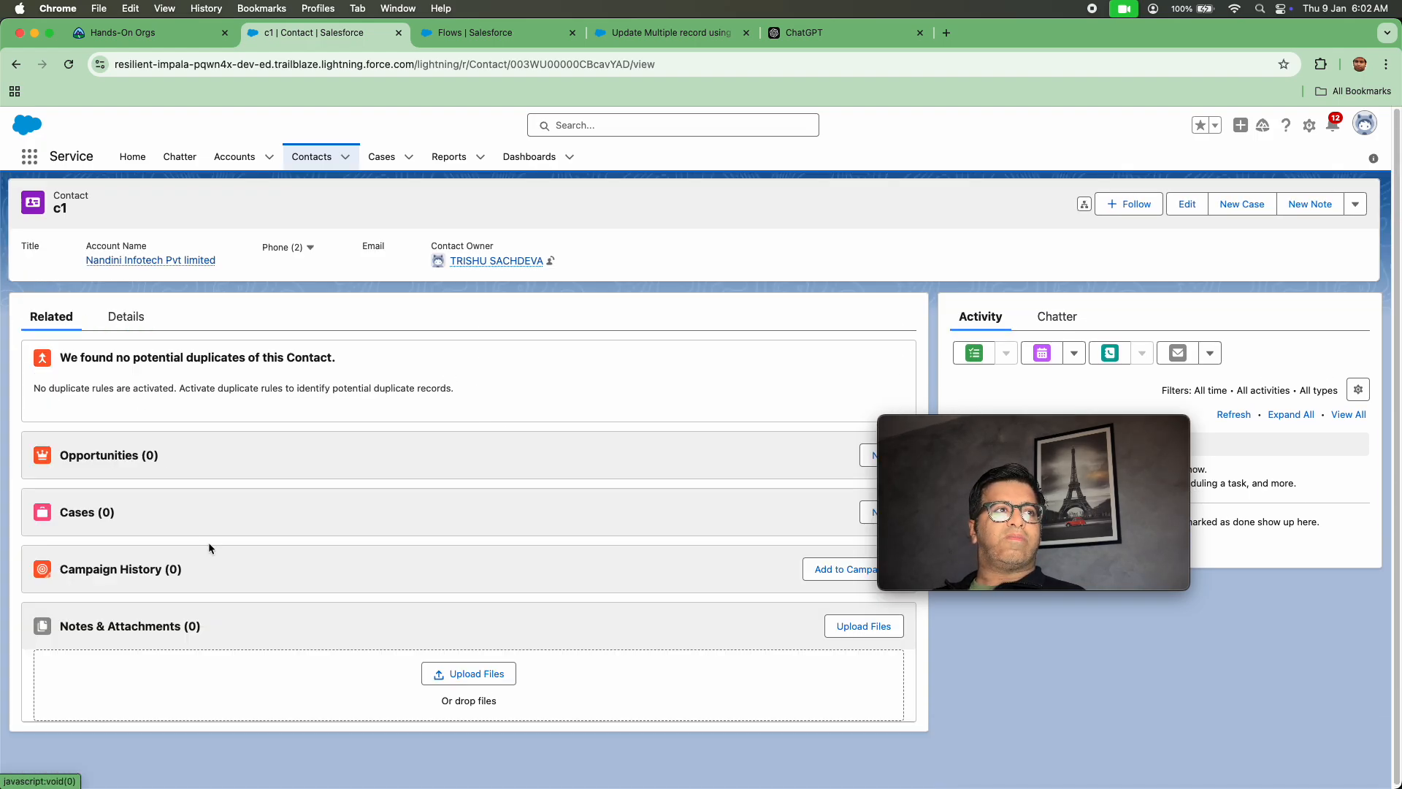
Return to the account, open related contact c3 and check its Status again.
{"action": "left_click", "coordinate": [144, 261]}
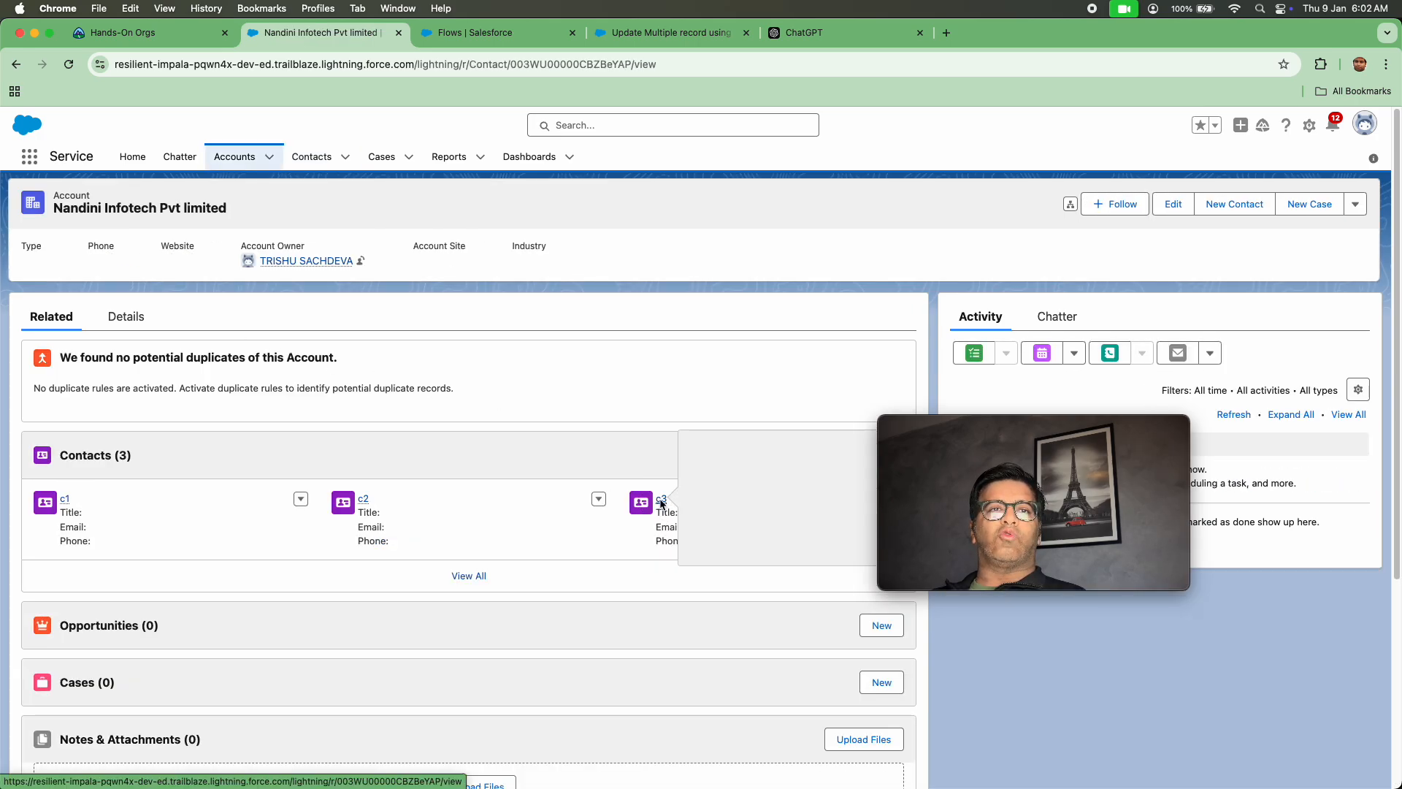
{"action": "left_click", "coordinate": [661, 498]}
{"action": "left_click", "coordinate": [125, 317]}
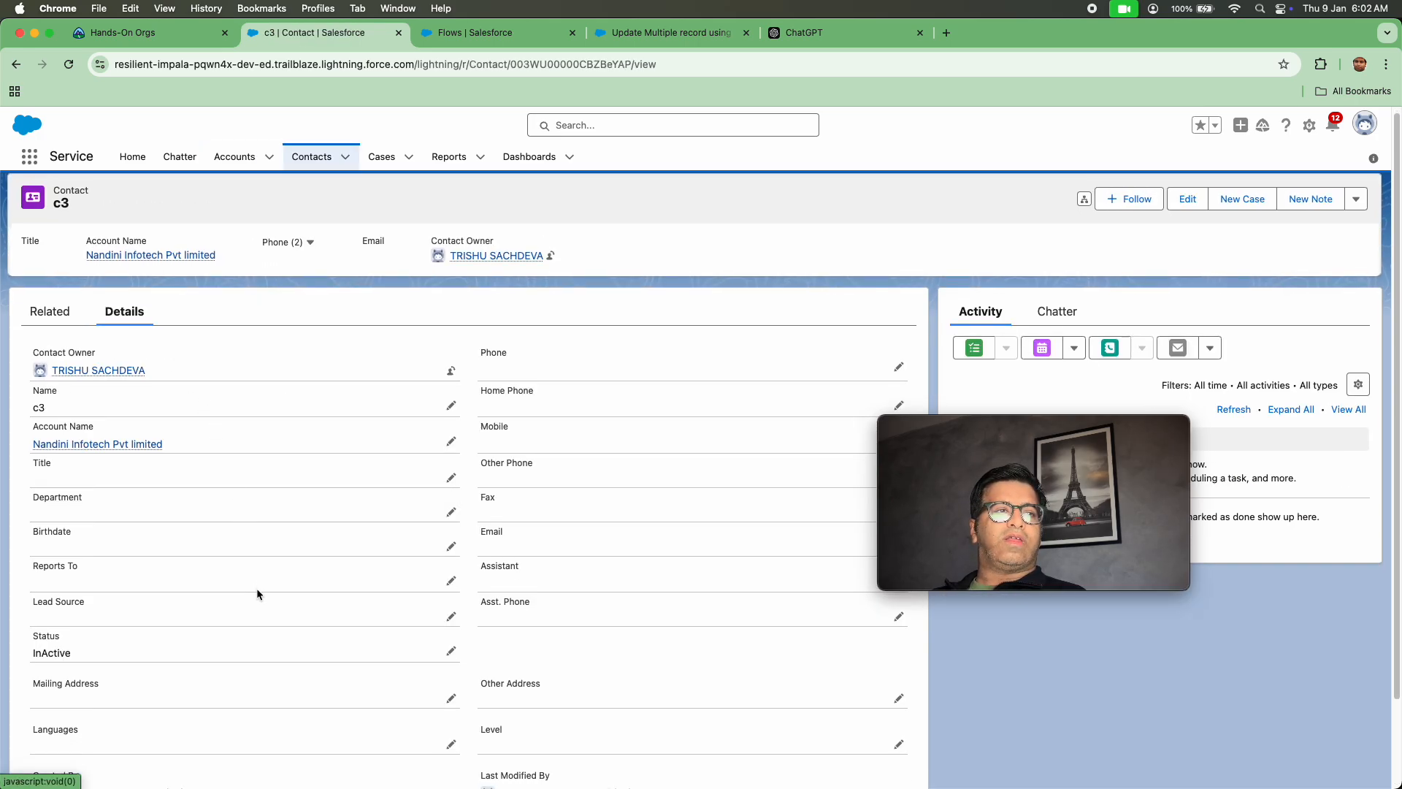
{"action": "scroll", "coordinate": [257, 588], "scroll_direction": "down", "scroll_amount": 1}
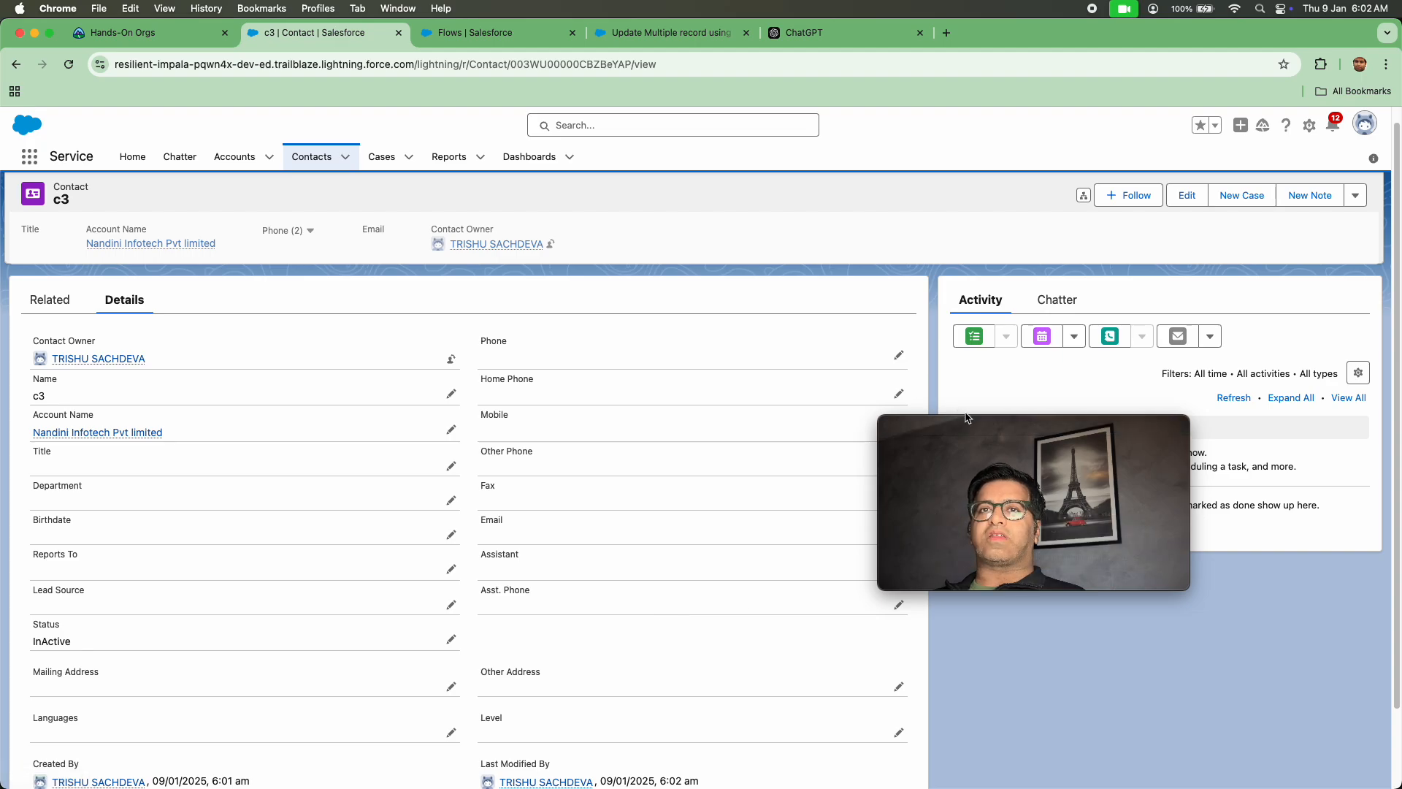
{"action": "left_click_drag", "start_coordinate": [974, 430], "coordinate": [1074, 577]}
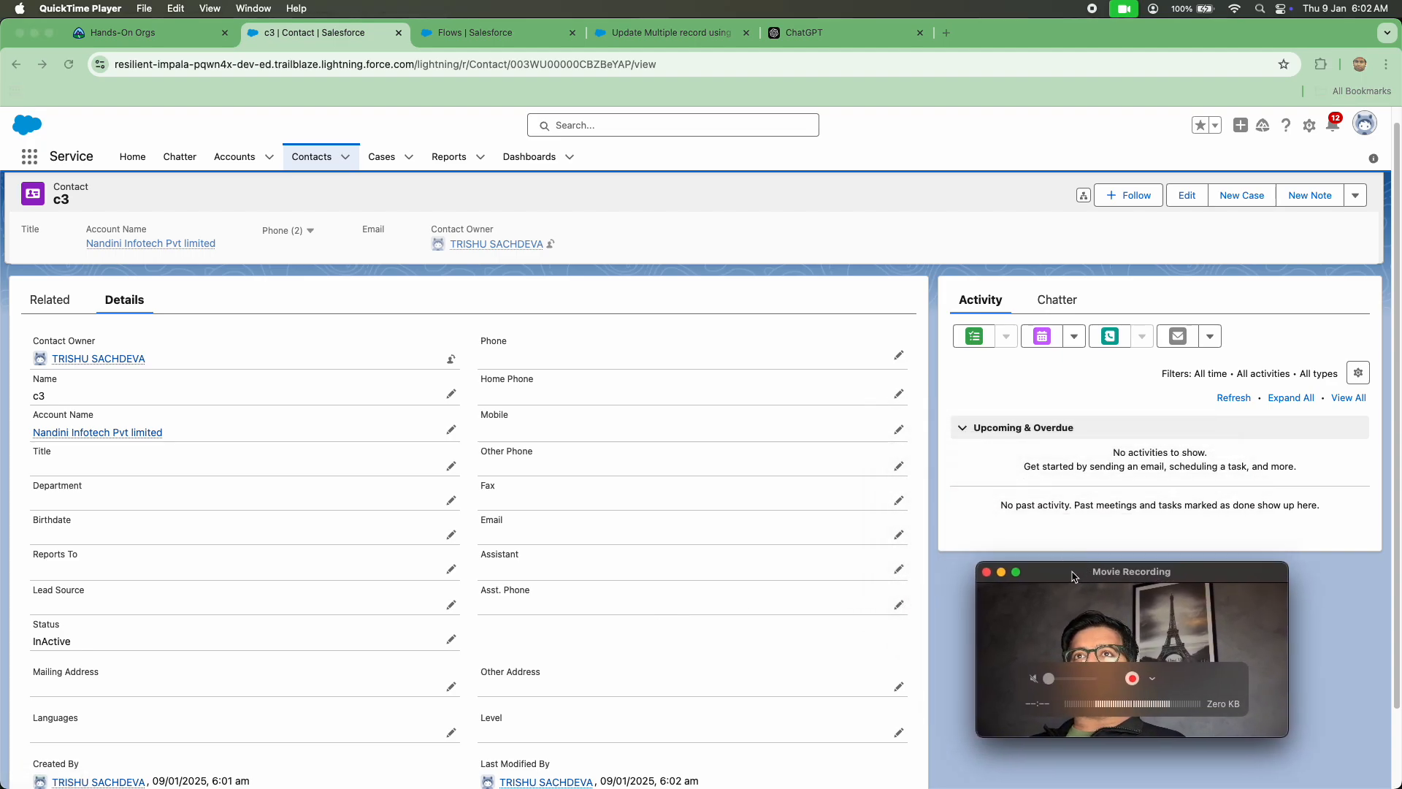